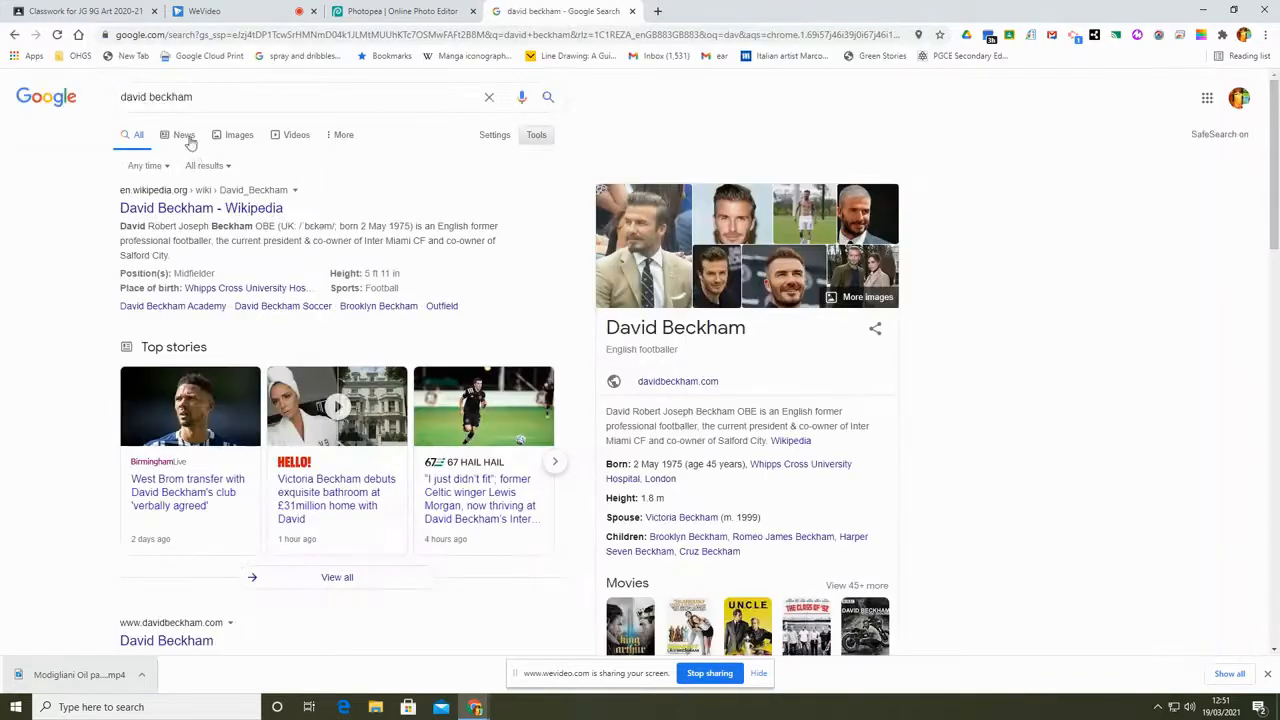
Show the image results for david beckham and filter them to Large size.
click(224, 134)
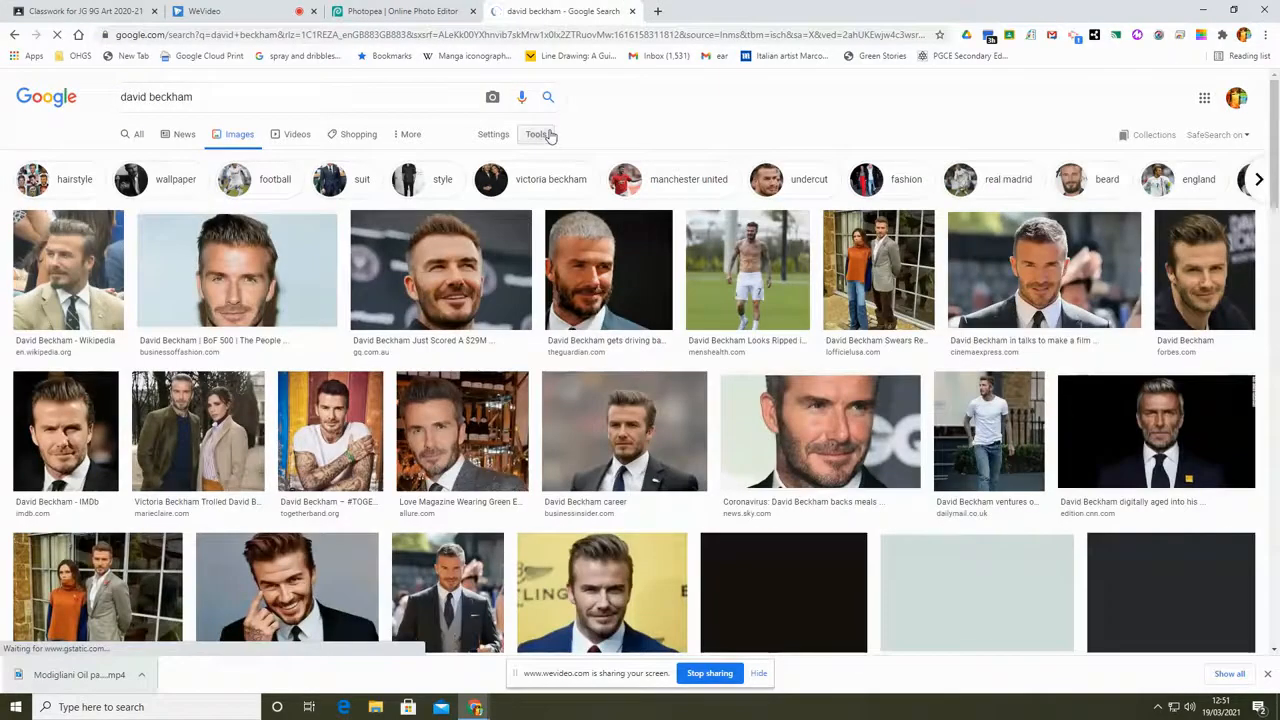
click(536, 134)
click(118, 158)
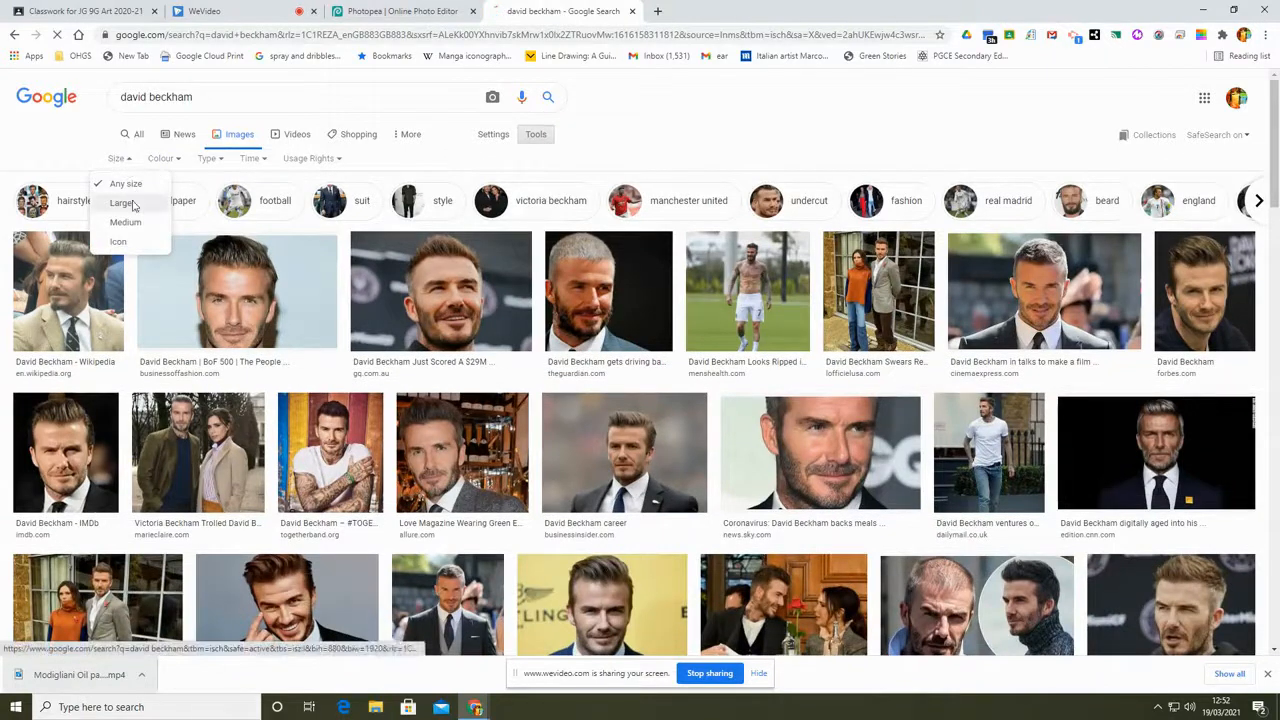
click(122, 203)
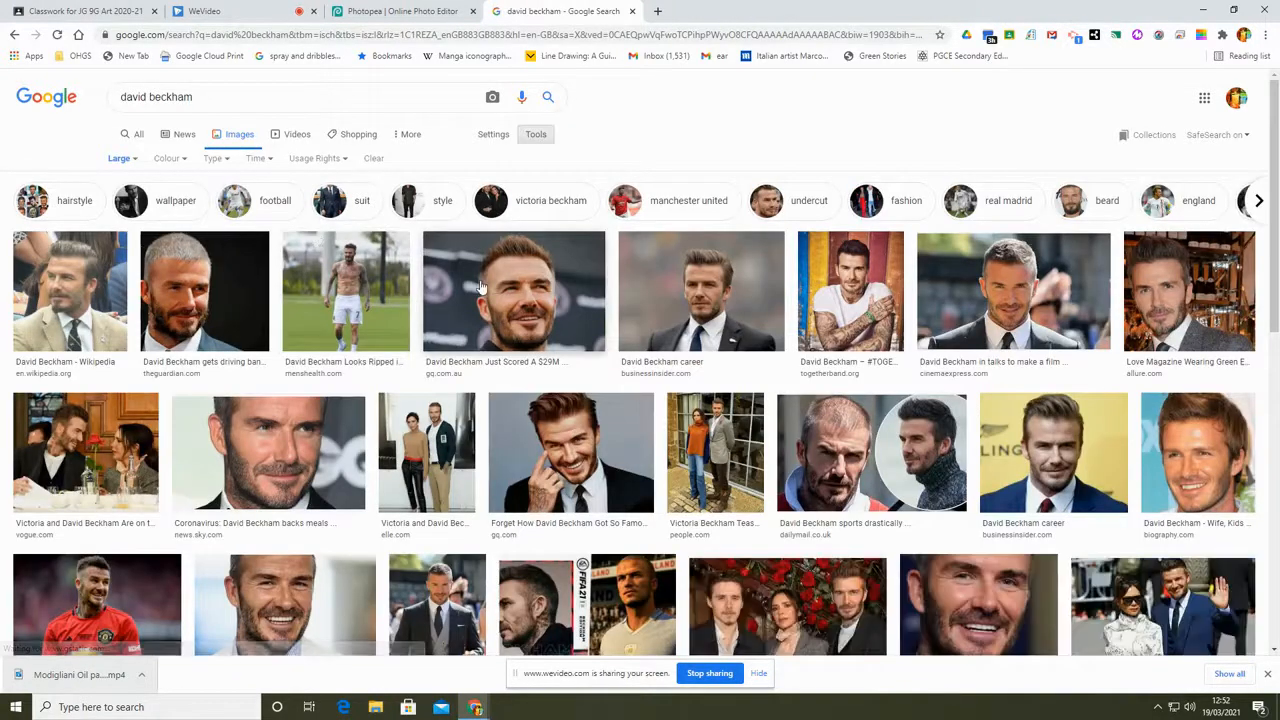
Find the related GQ haircut portrait of David Beckham in a leather jacket and save it to the Desktop as a JPEG.
click(565, 452)
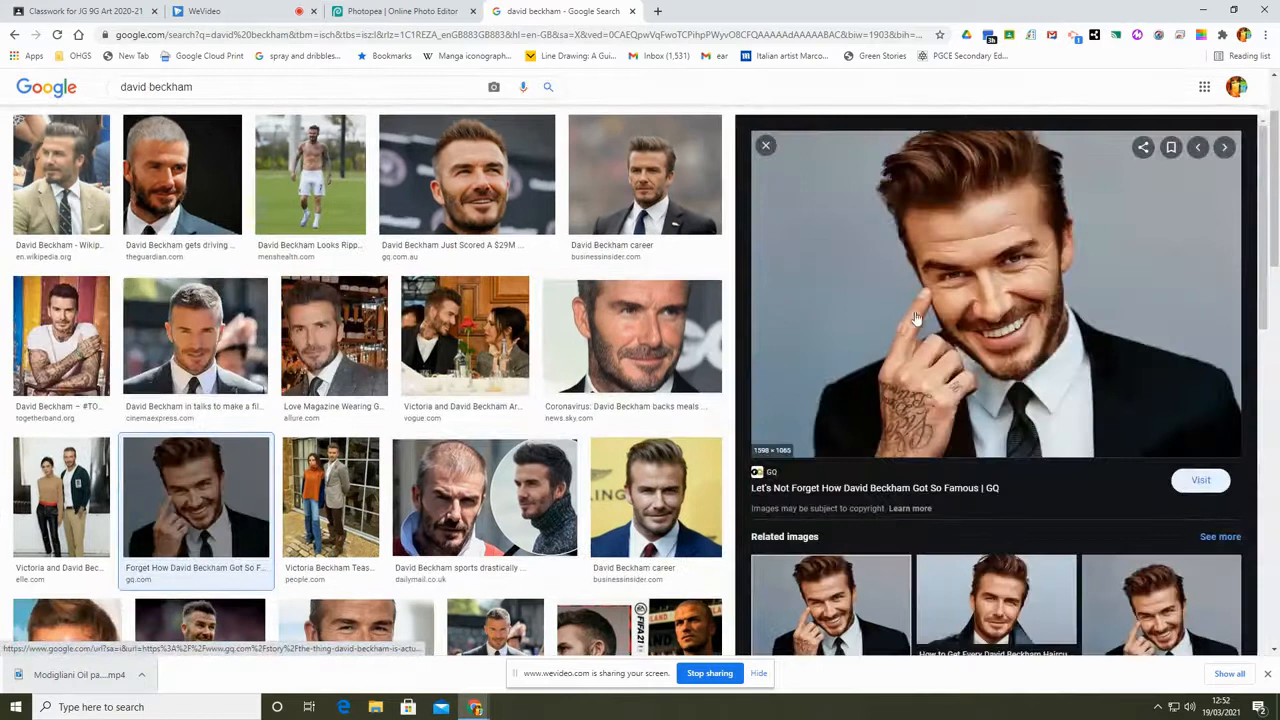
right_click(939, 292)
click(998, 598)
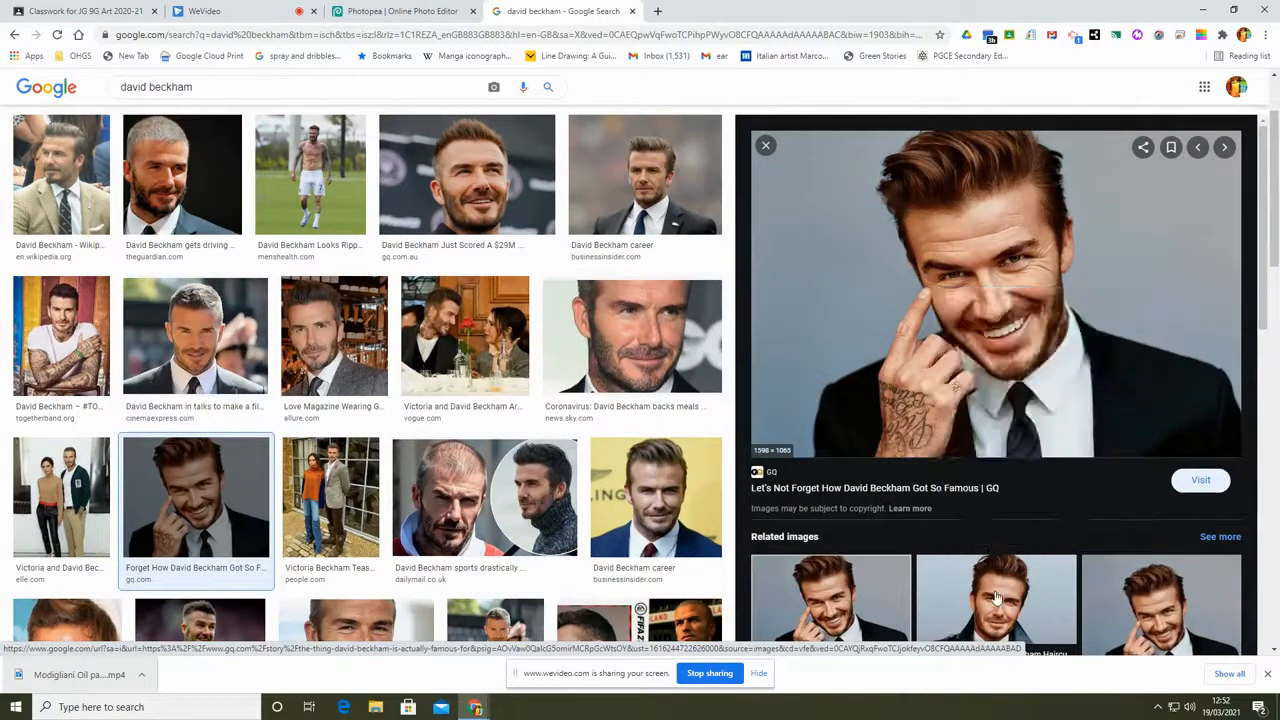
right_click(950, 296)
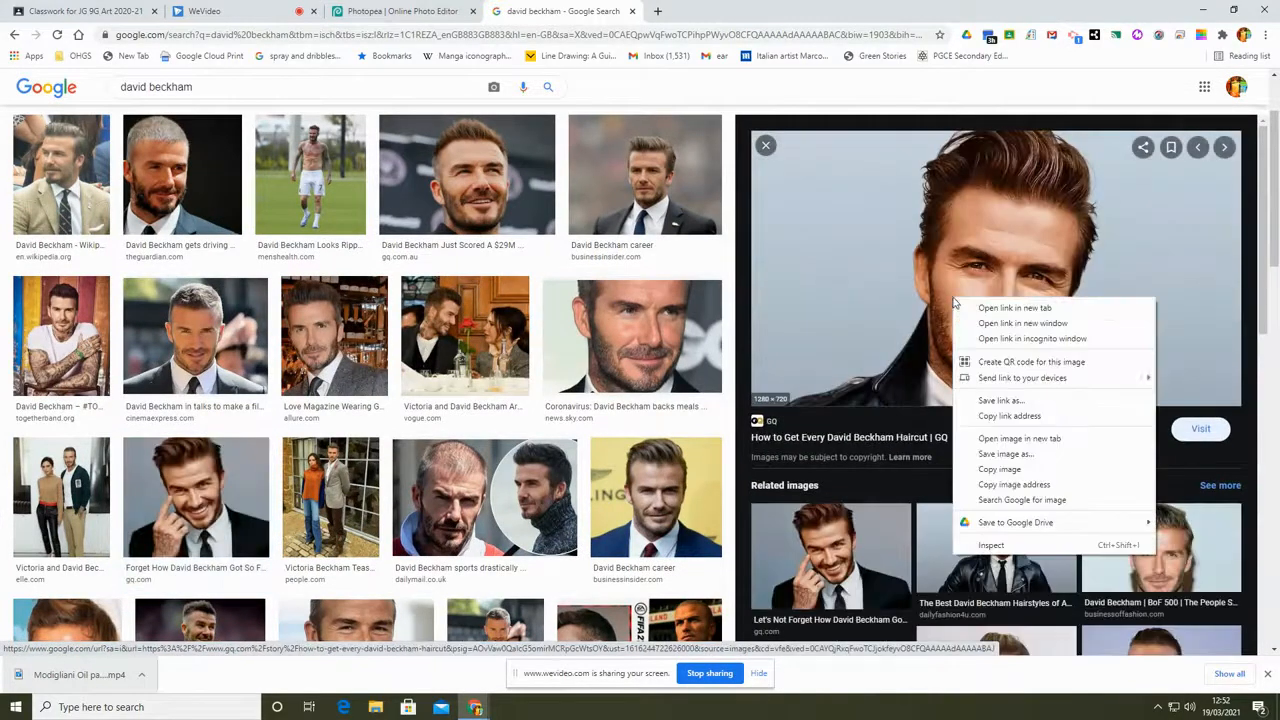
click(1000, 456)
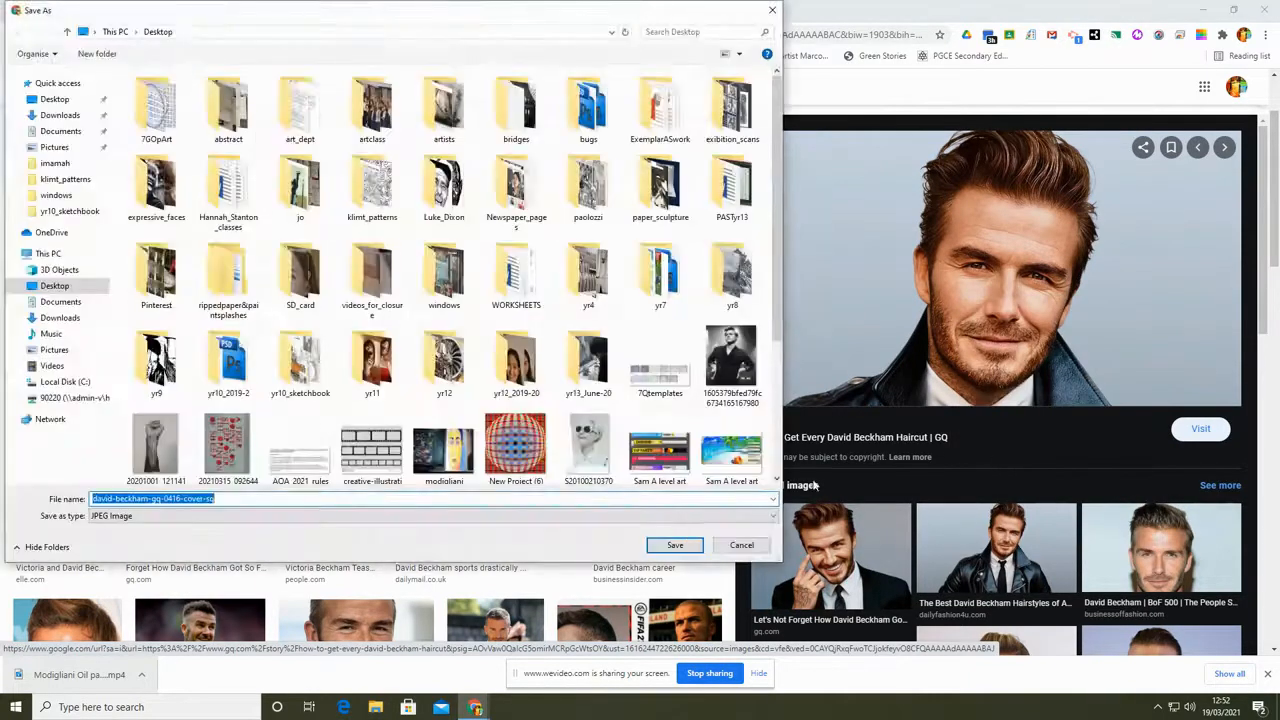
click(676, 547)
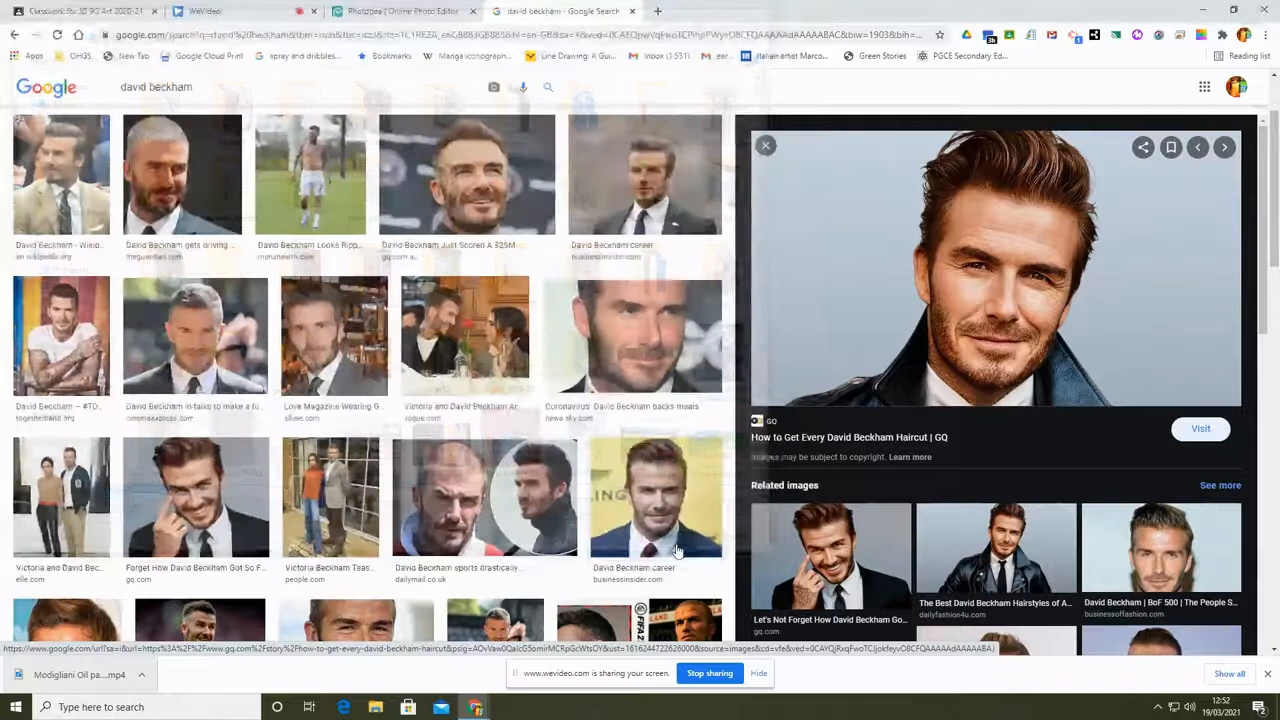
Switch to Photopea and open the downloaded David Beckham JPEG as a document.
click(362, 11)
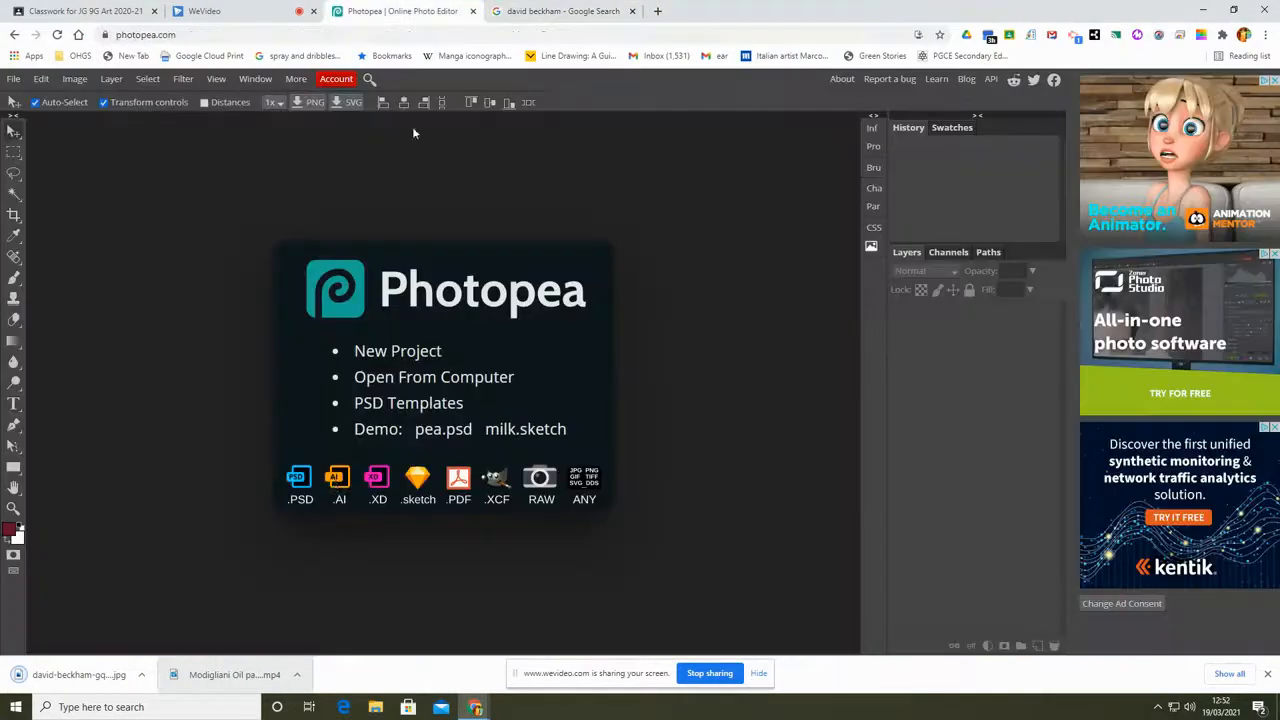
drag(75, 674, 370, 362)
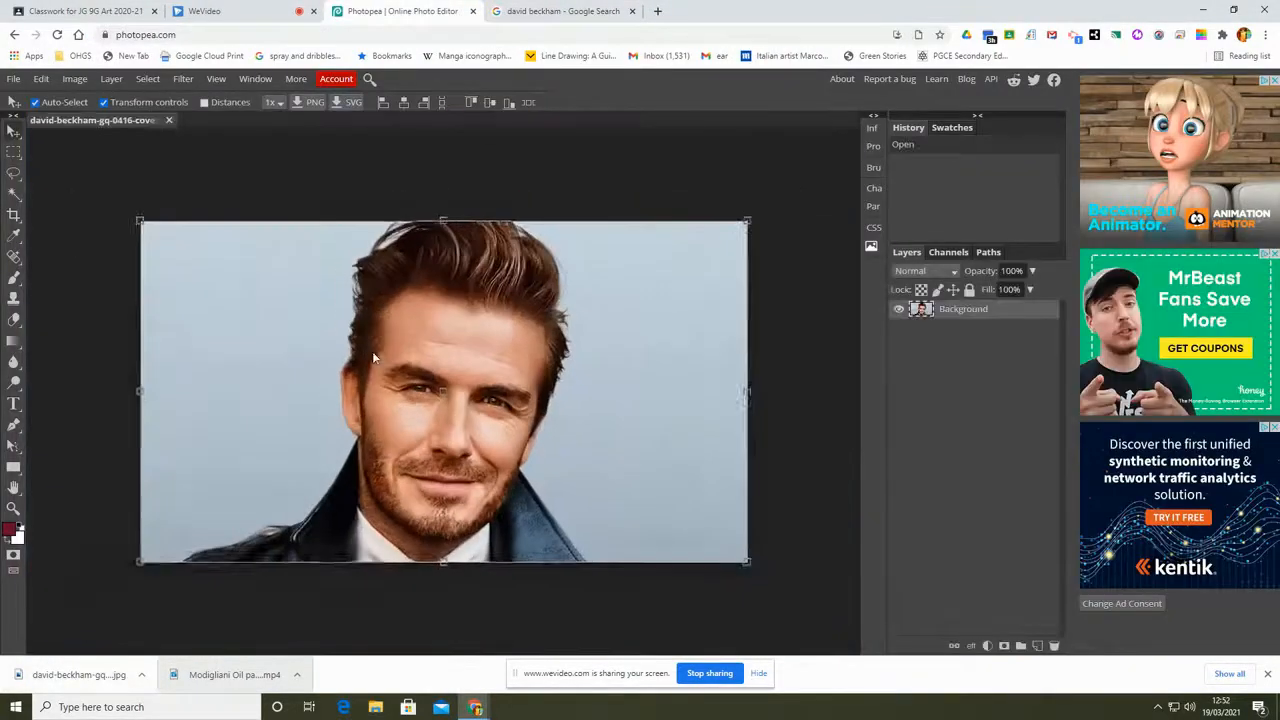
click(14, 79)
click(40, 118)
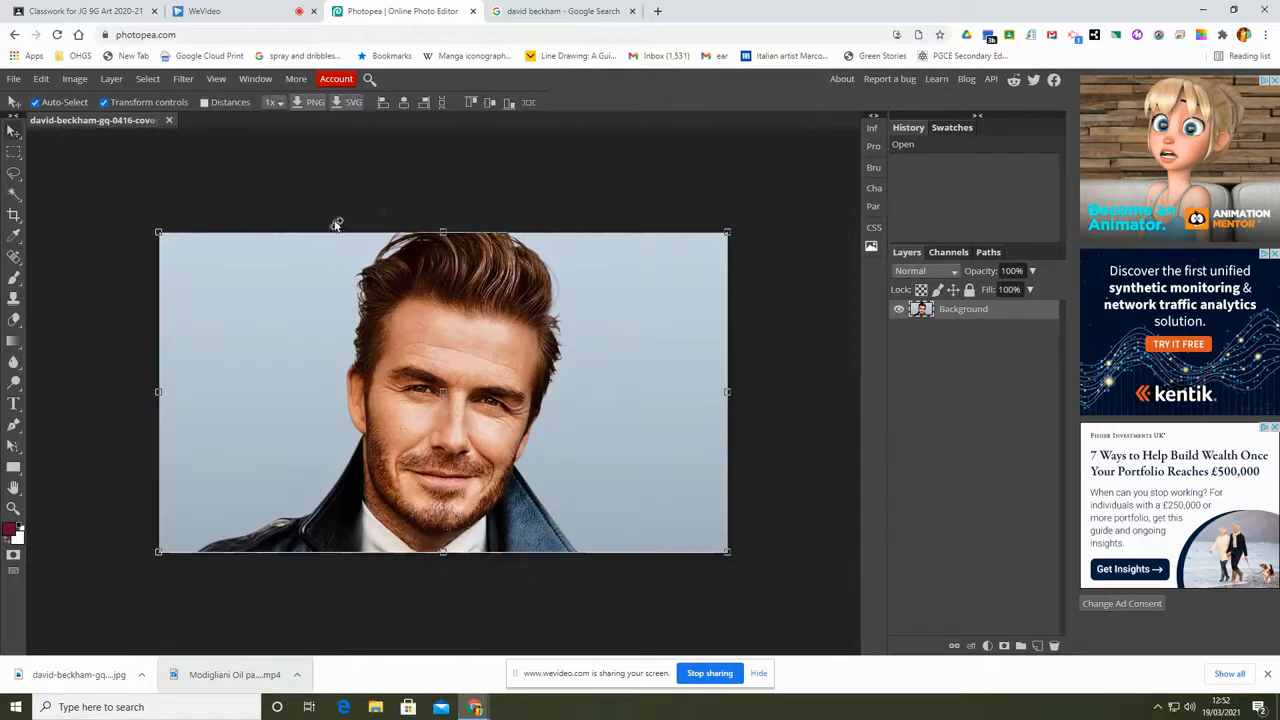
Turn the portrait into a black-and-white image with a Threshold adjustment of 72.
click(74, 79)
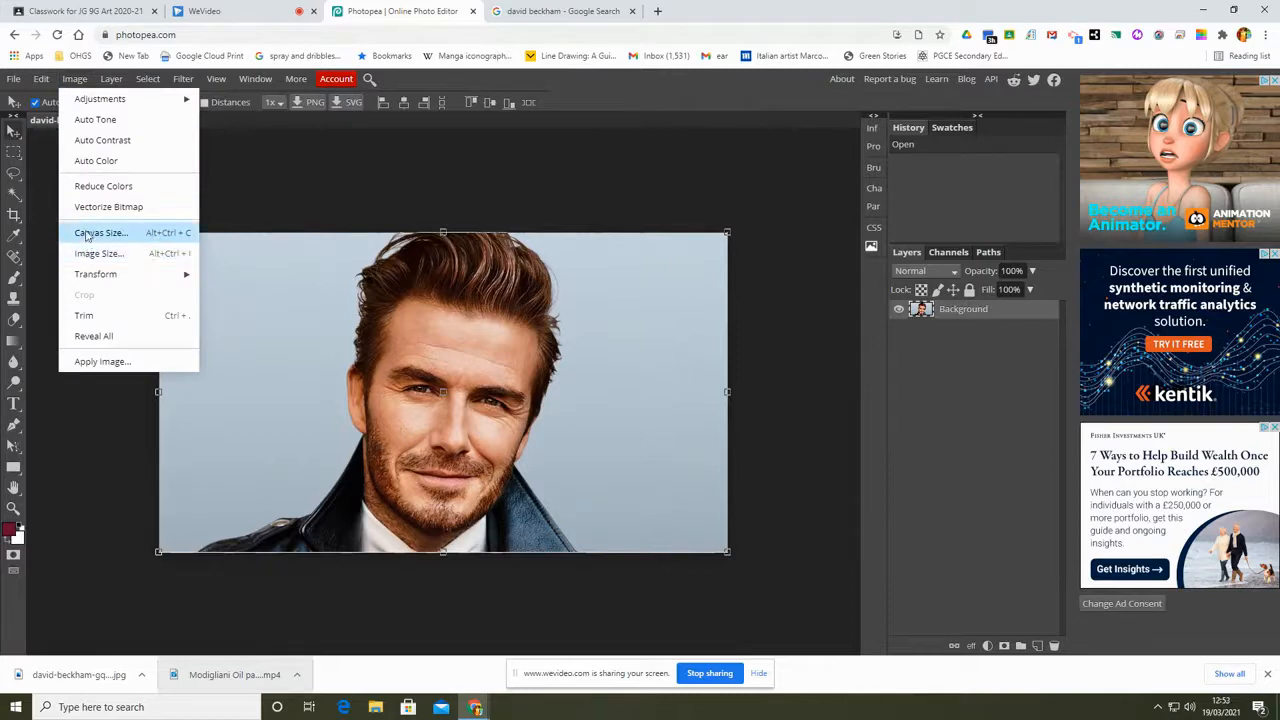
mouse_move(157, 101)
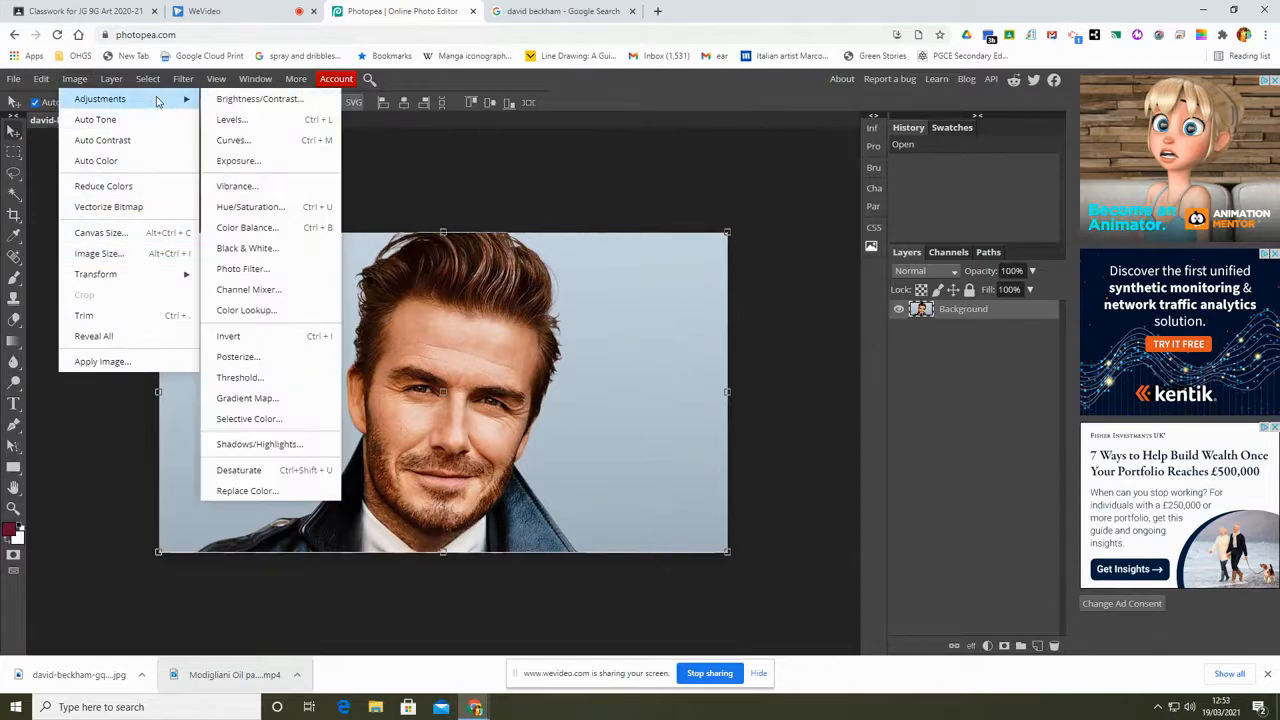
click(264, 378)
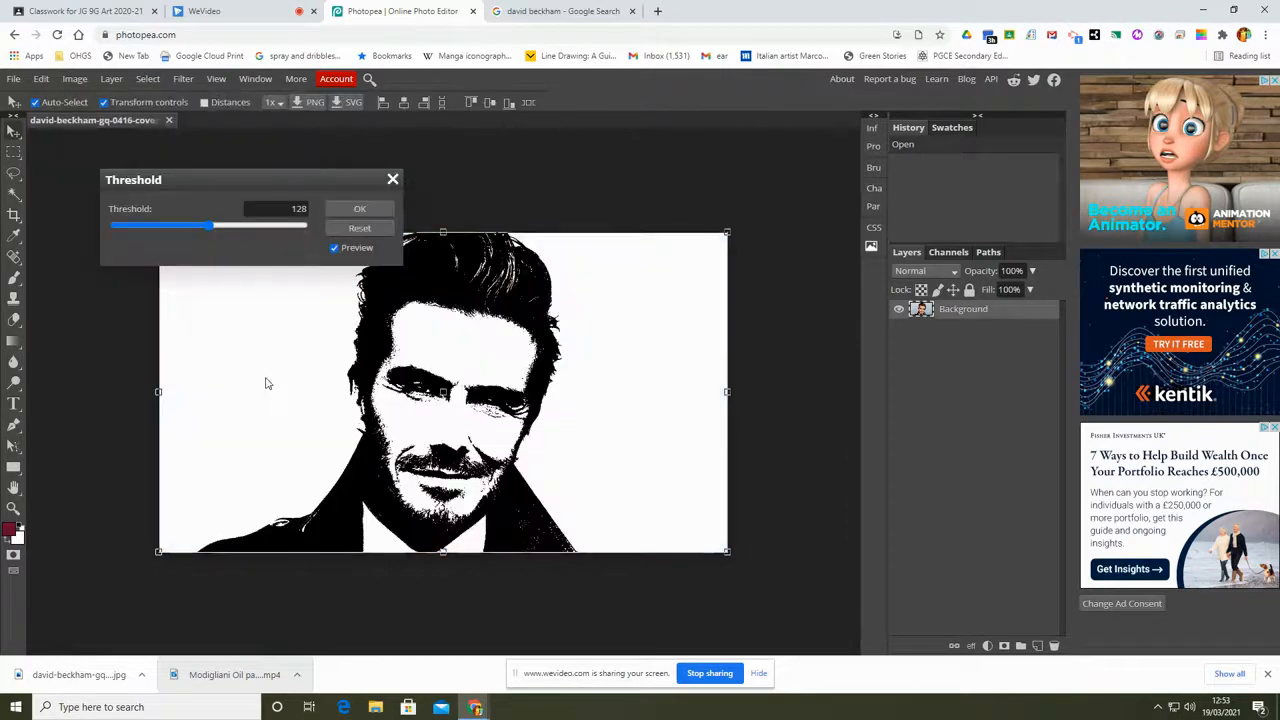
drag(209, 226, 168, 251)
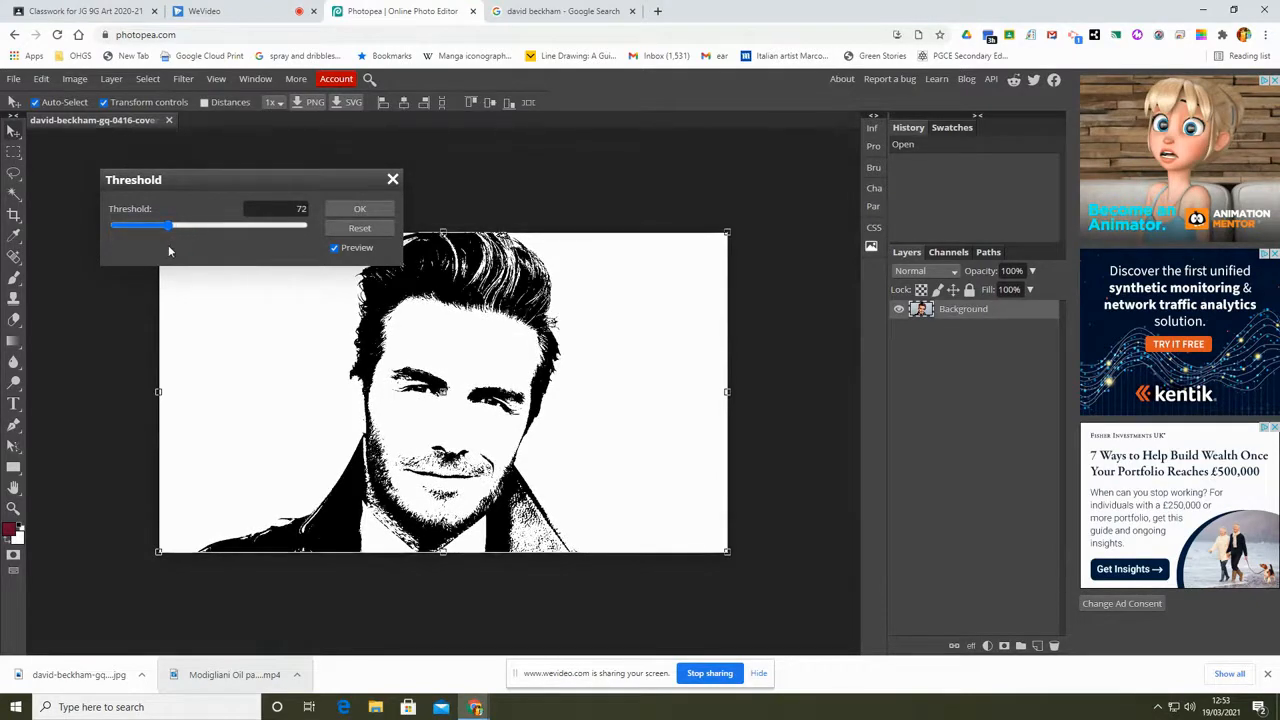
click(360, 210)
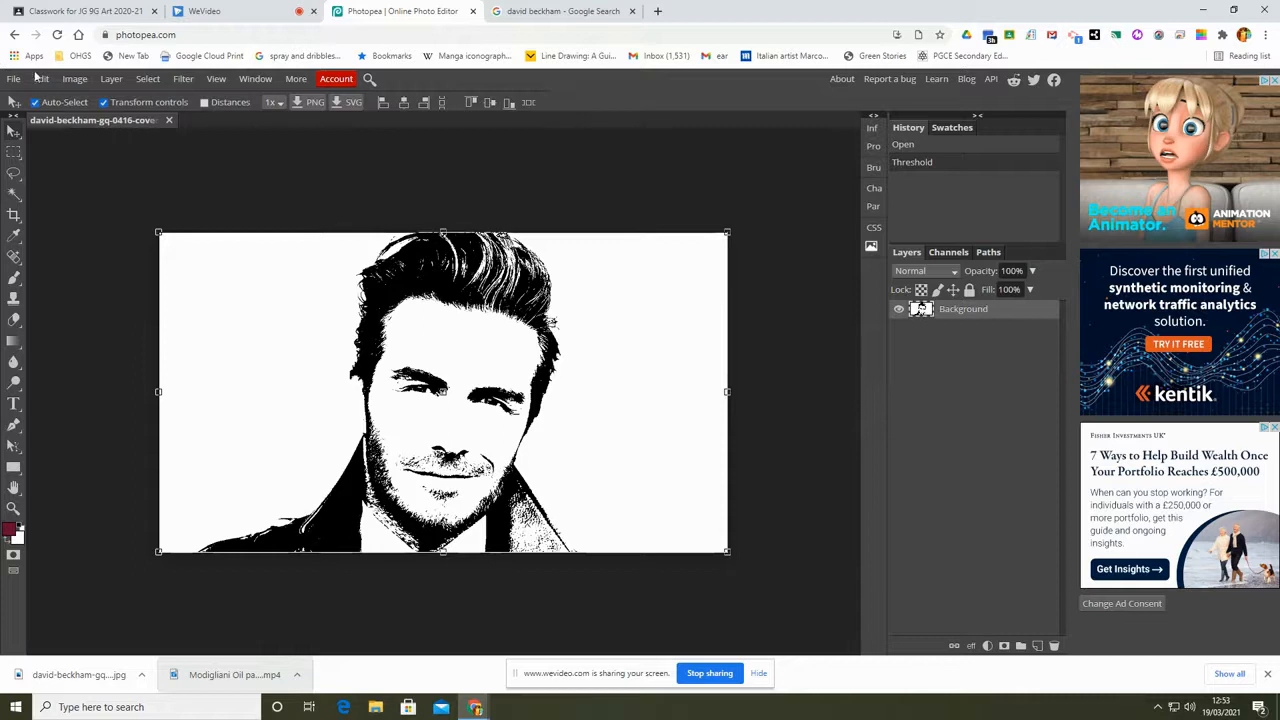
Create a new square project of 720 by 720 px with a white background.
click(14, 80)
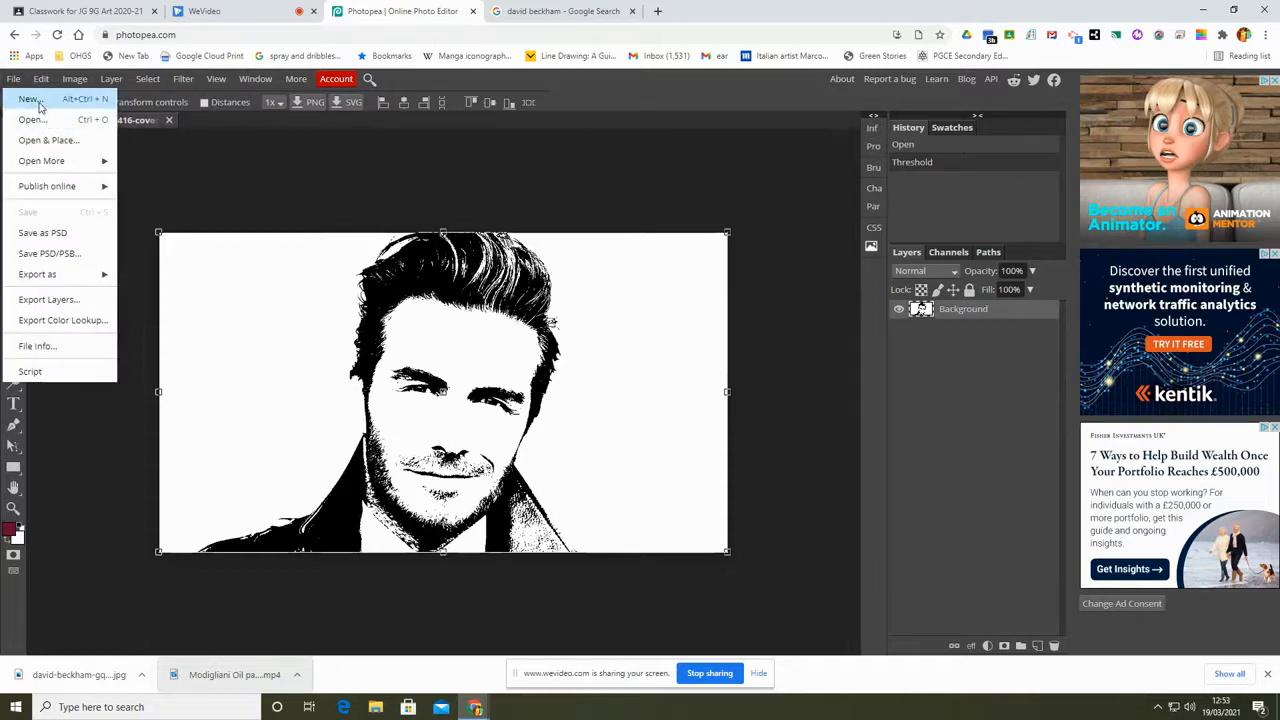
click(32, 99)
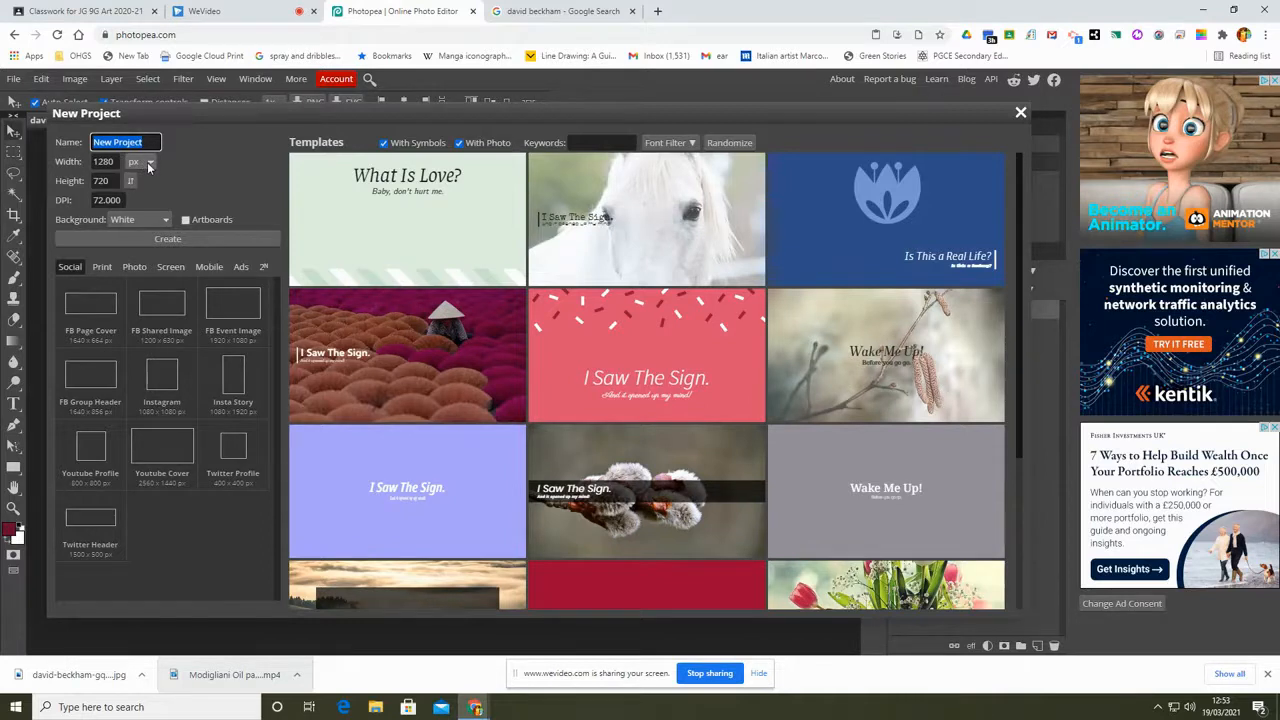
drag(118, 161, 70, 162)
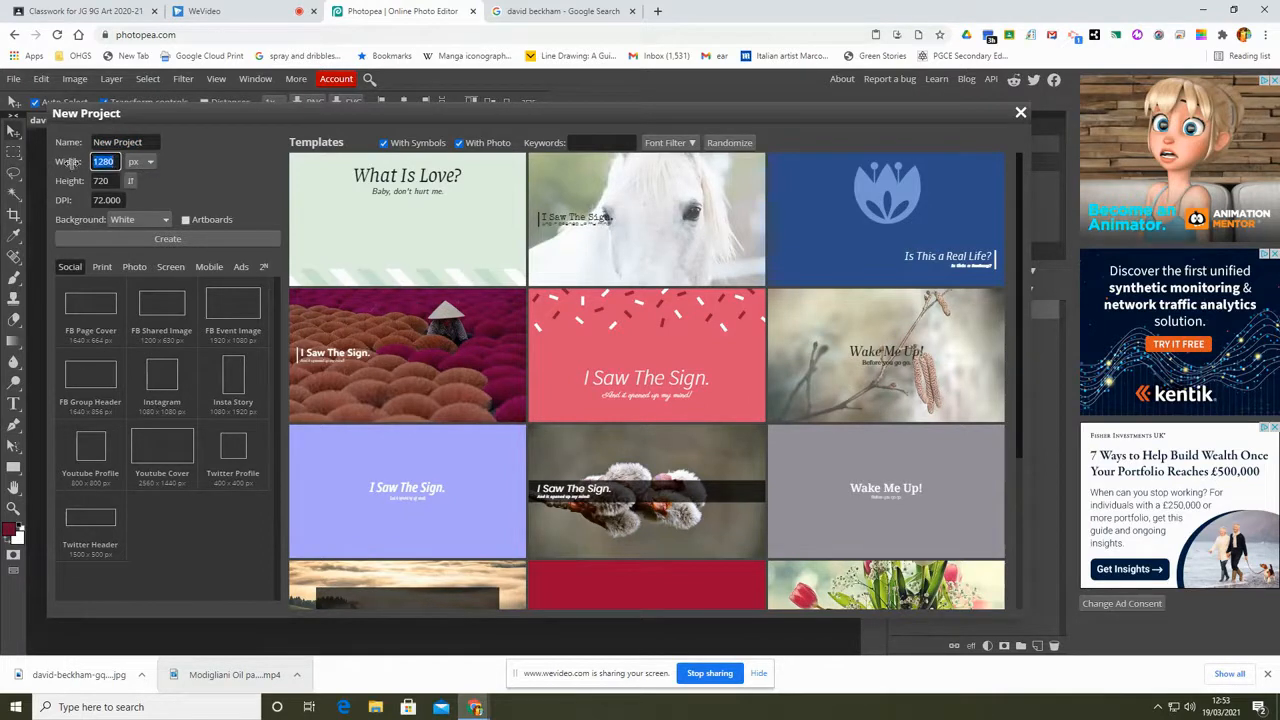
text(720)
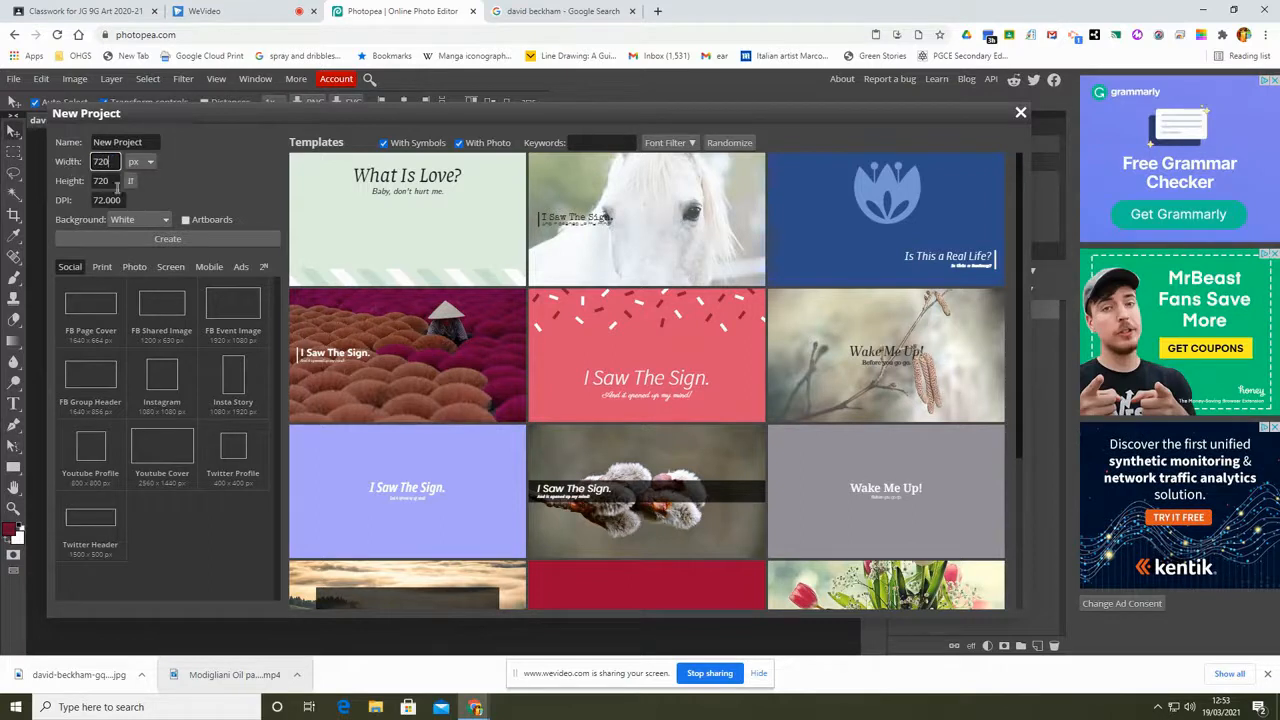
click(103, 200)
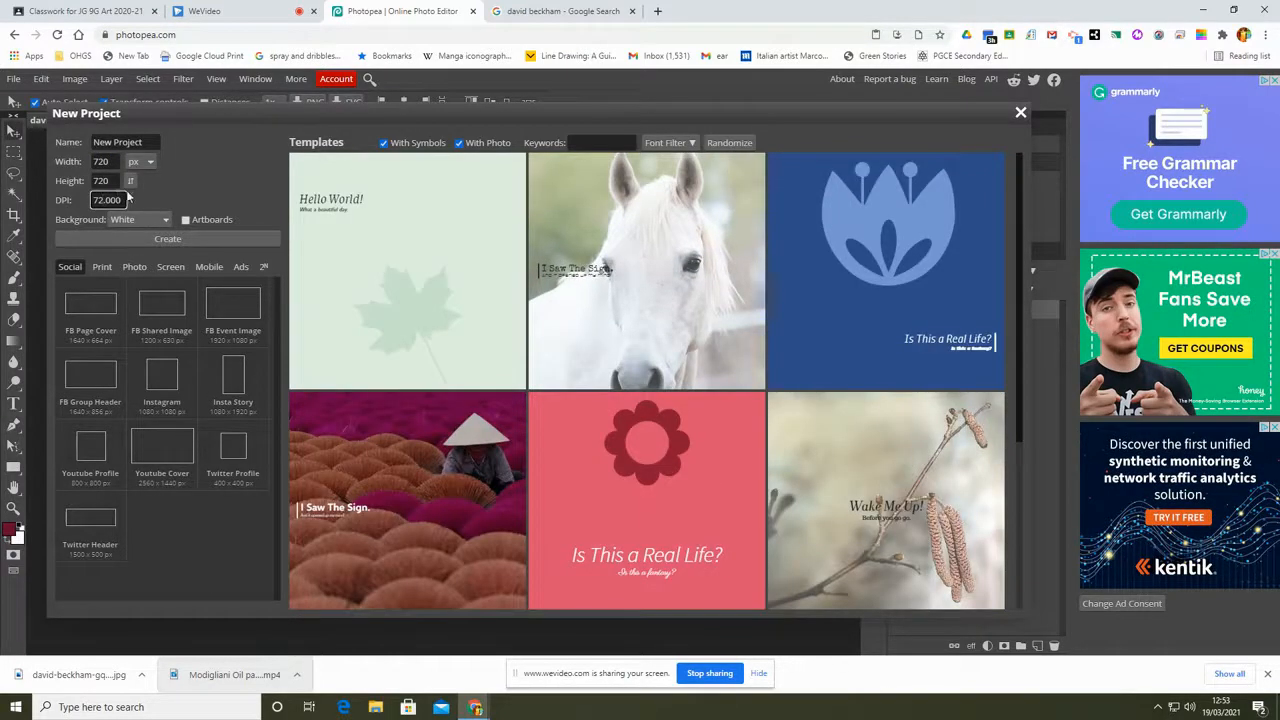
click(142, 234)
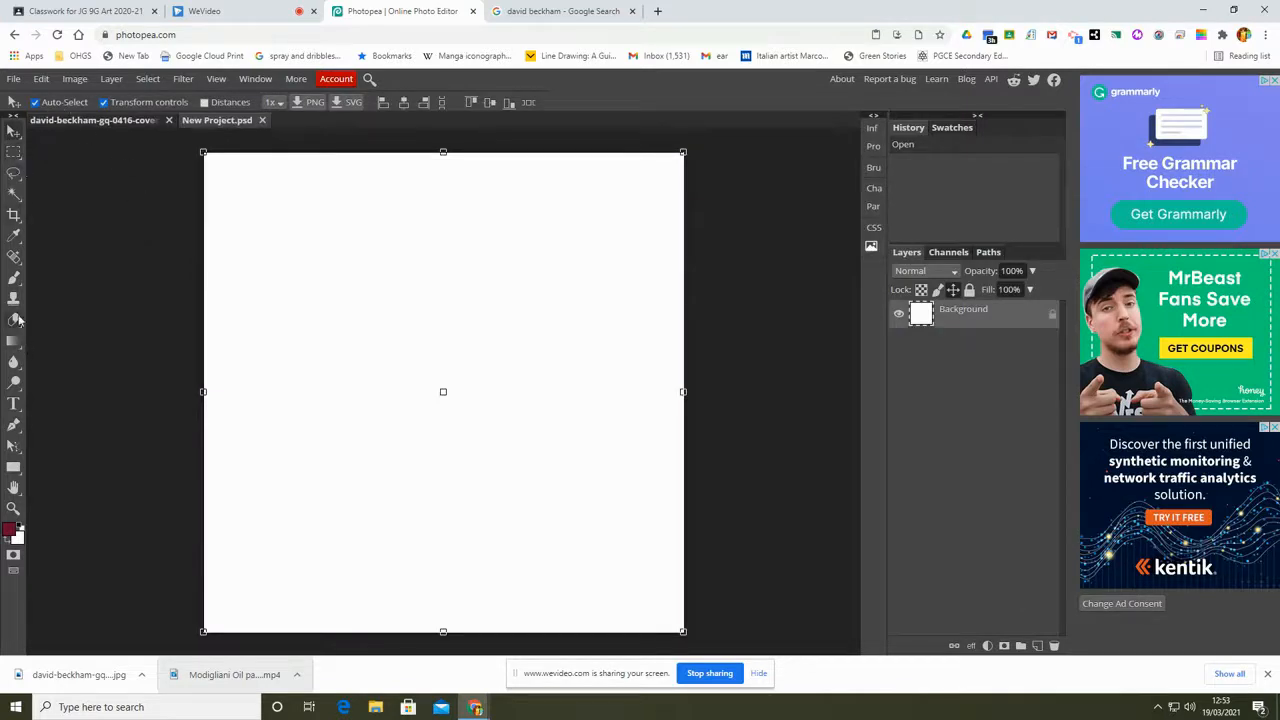
Enlarge the hard round brush and paint a solid maroon vertical band along the canvas's left edge.
click(14, 280)
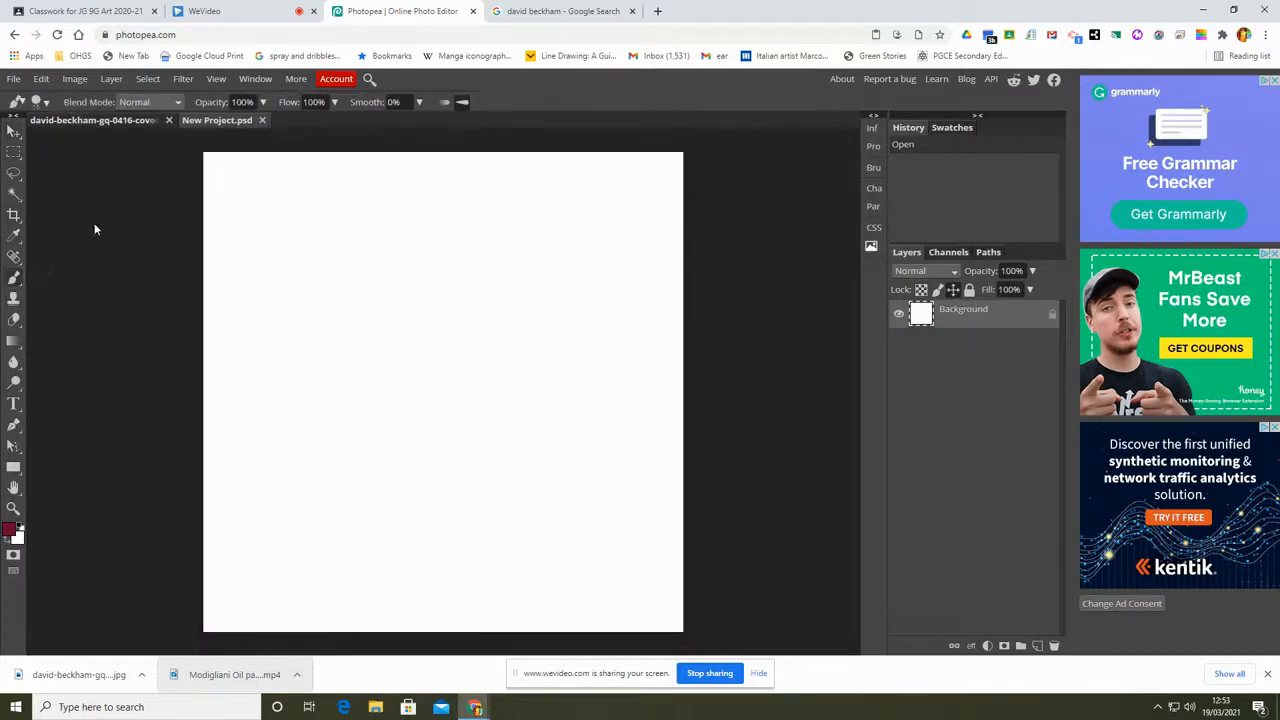
click(42, 102)
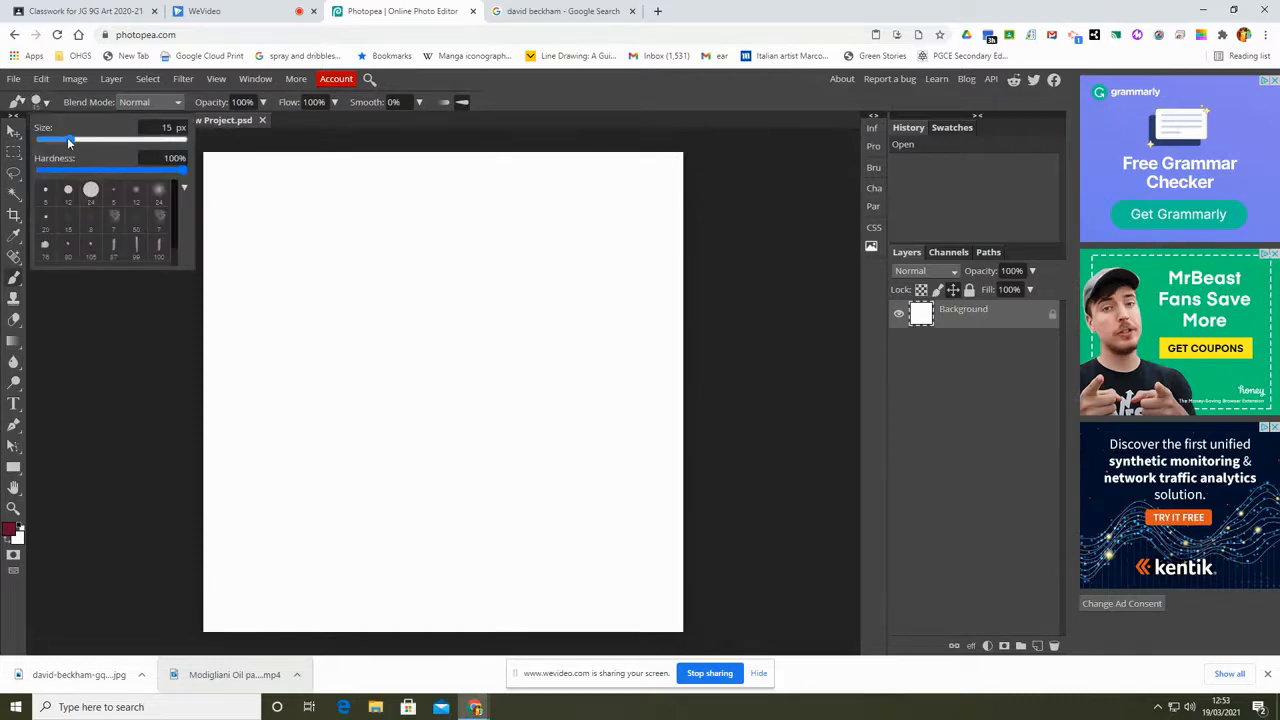
mouse_move(128, 142)
mouse_down()
mouse_move(90, 143)
mouse_move(130, 142)
mouse_move(106, 144)
mouse_up()
drag(242, 190, 211, 482)
drag(227, 148, 268, 153)
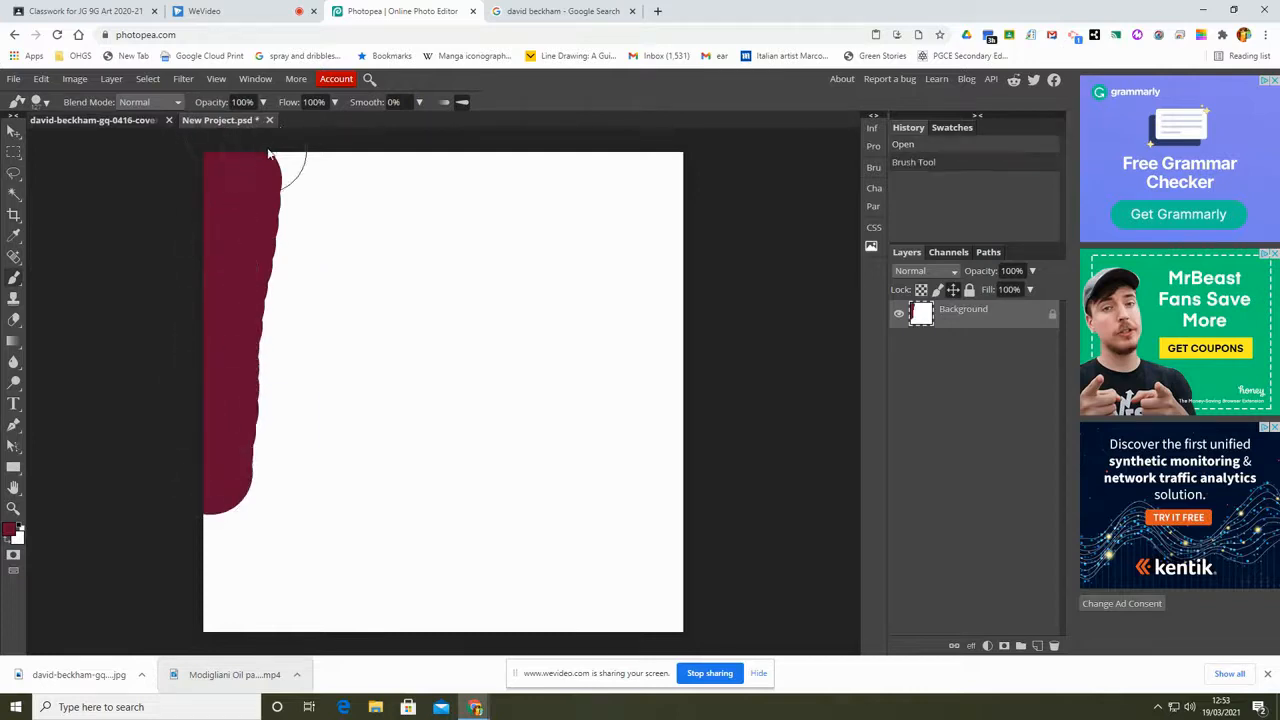
Paint overlapping translucent vertical bands beside the solid one, setting brush opacity to 42%, flow to 57% and smoothing to 41%.
click(263, 103)
mouse_move(318, 192)
mouse_down()
mouse_move(303, 226)
mouse_move(282, 494)
mouse_move(279, 182)
mouse_move(326, 124)
mouse_move(315, 124)
mouse_move(362, 195)
mouse_move(345, 495)
mouse_up()
click(336, 103)
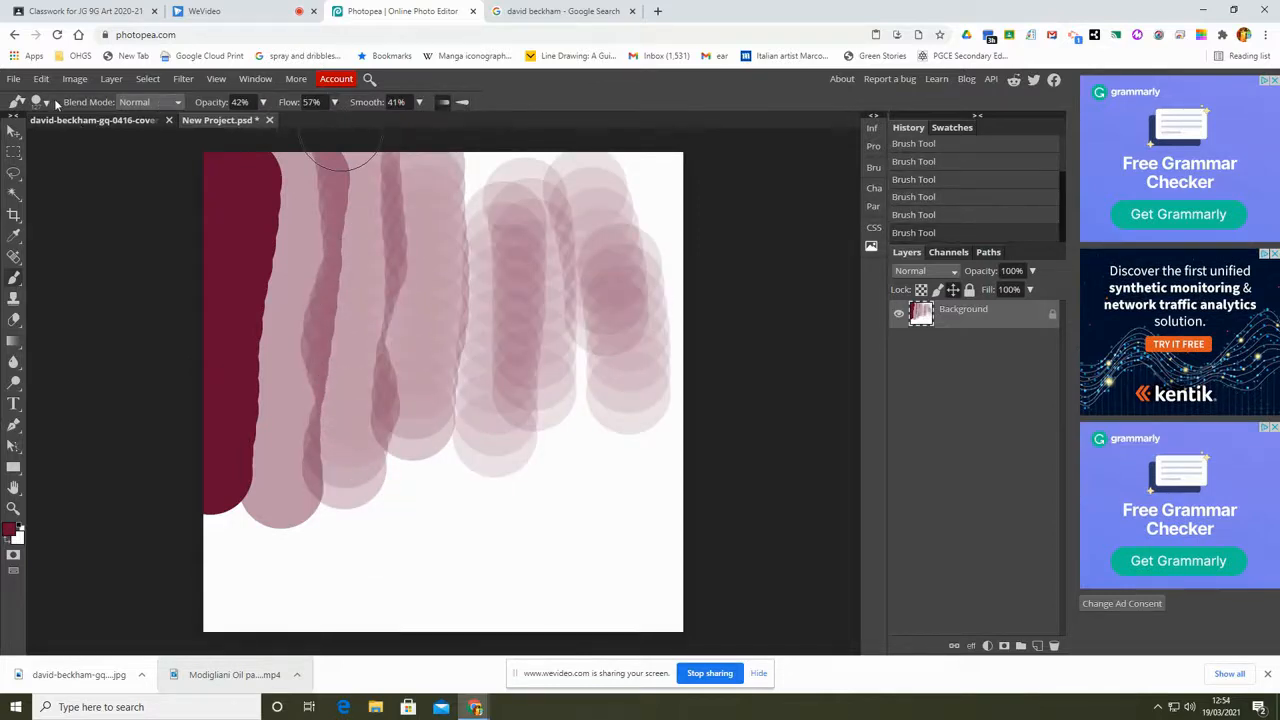
Choose the 7 px textured brush preset and draw a thin bent line below the translucent bands.
click(42, 103)
click(113, 215)
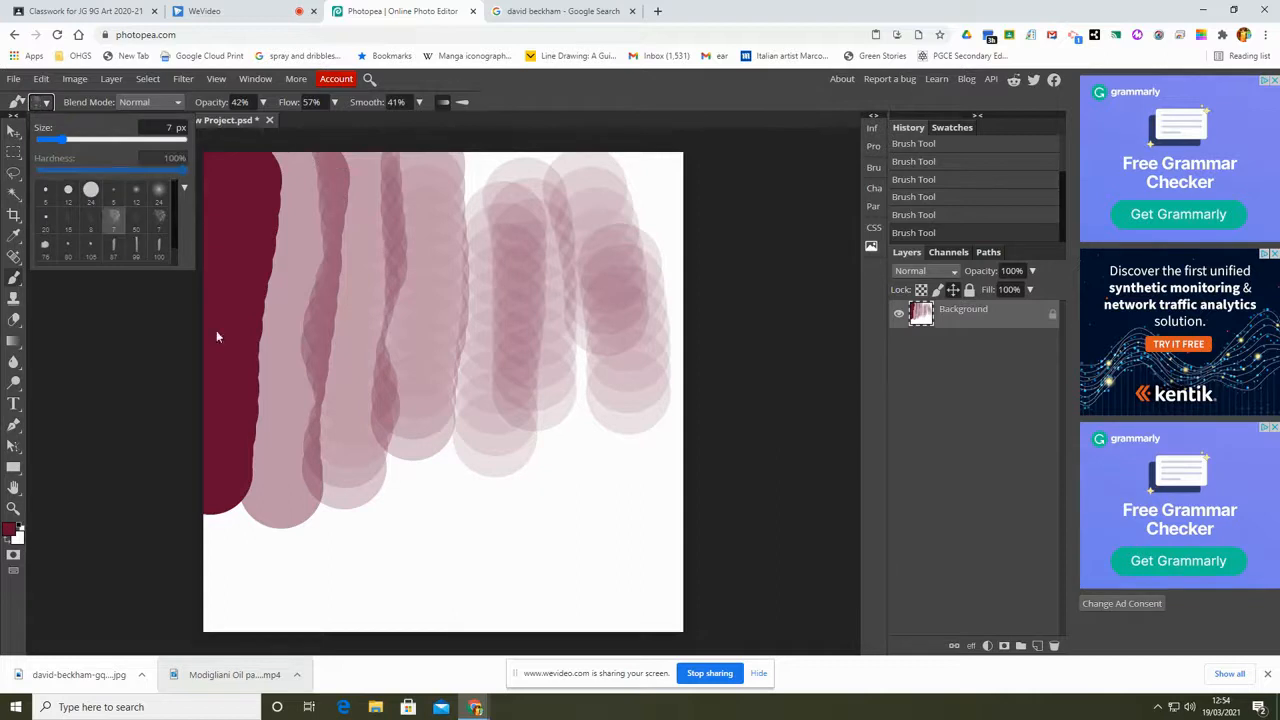
click(331, 509)
mouse_move(322, 497)
mouse_down()
mouse_move(541, 455)
mouse_move(426, 531)
mouse_up()
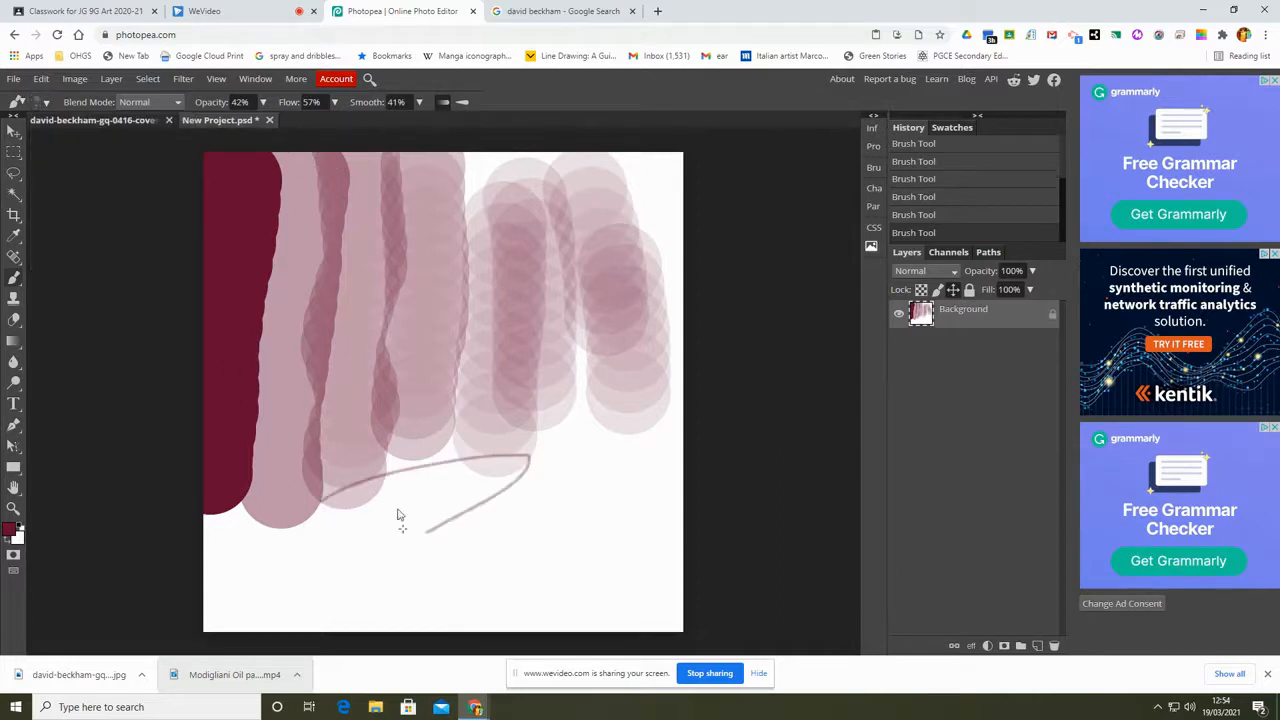
Enlarge the textured brush to 368 px and paint broad strokes across the lower half of the bands.
click(45, 103)
drag(62, 142, 138, 146)
mouse_move(590, 395)
mouse_down()
mouse_move(511, 450)
mouse_move(271, 529)
mouse_up()
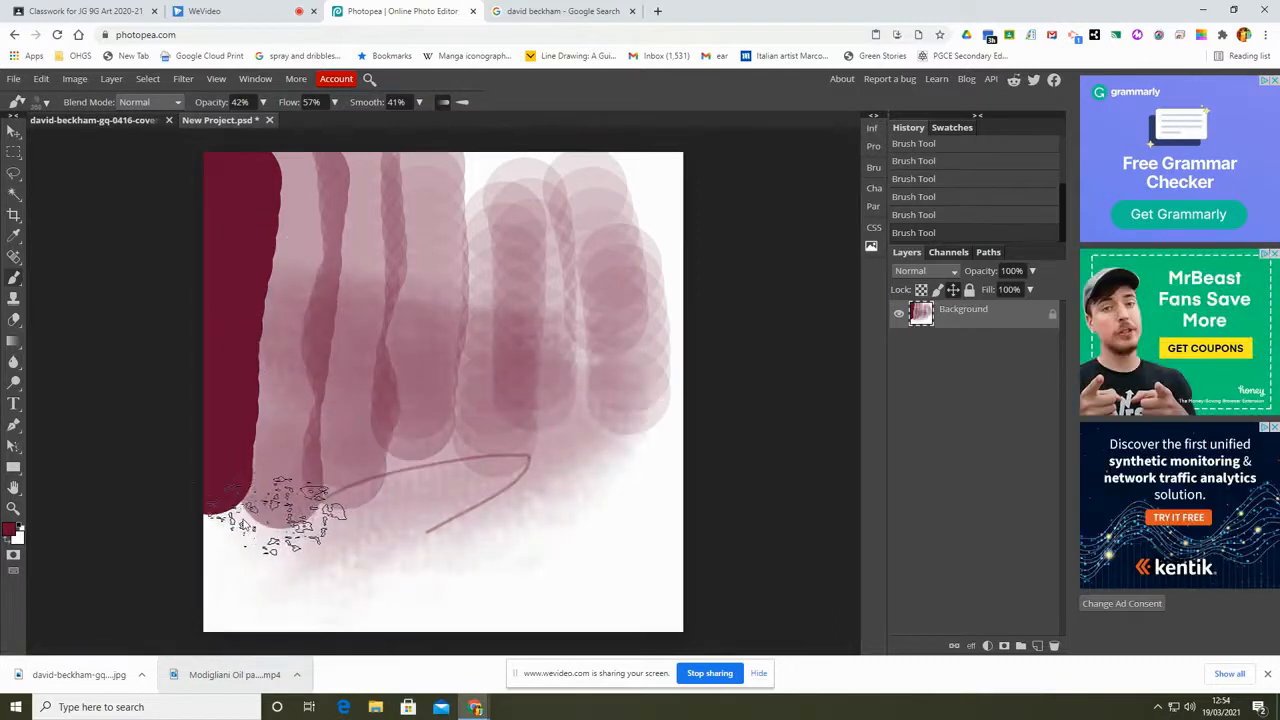
Paint denser textured strokes over the canvas, raising the brush flow to 100% and the opacity to 88%.
click(334, 102)
drag(319, 124, 363, 137)
mouse_move(290, 425)
mouse_down()
mouse_move(257, 426)
mouse_move(537, 456)
mouse_move(359, 541)
mouse_move(240, 560)
mouse_up()
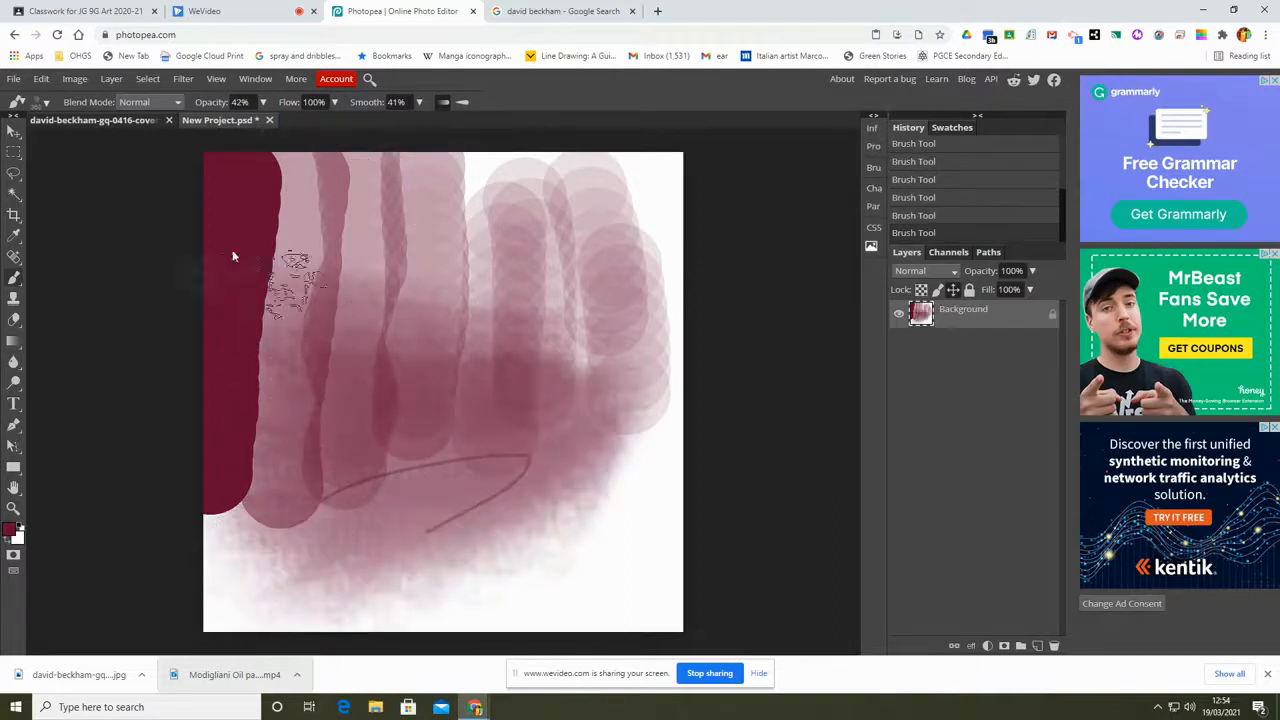
click(263, 102)
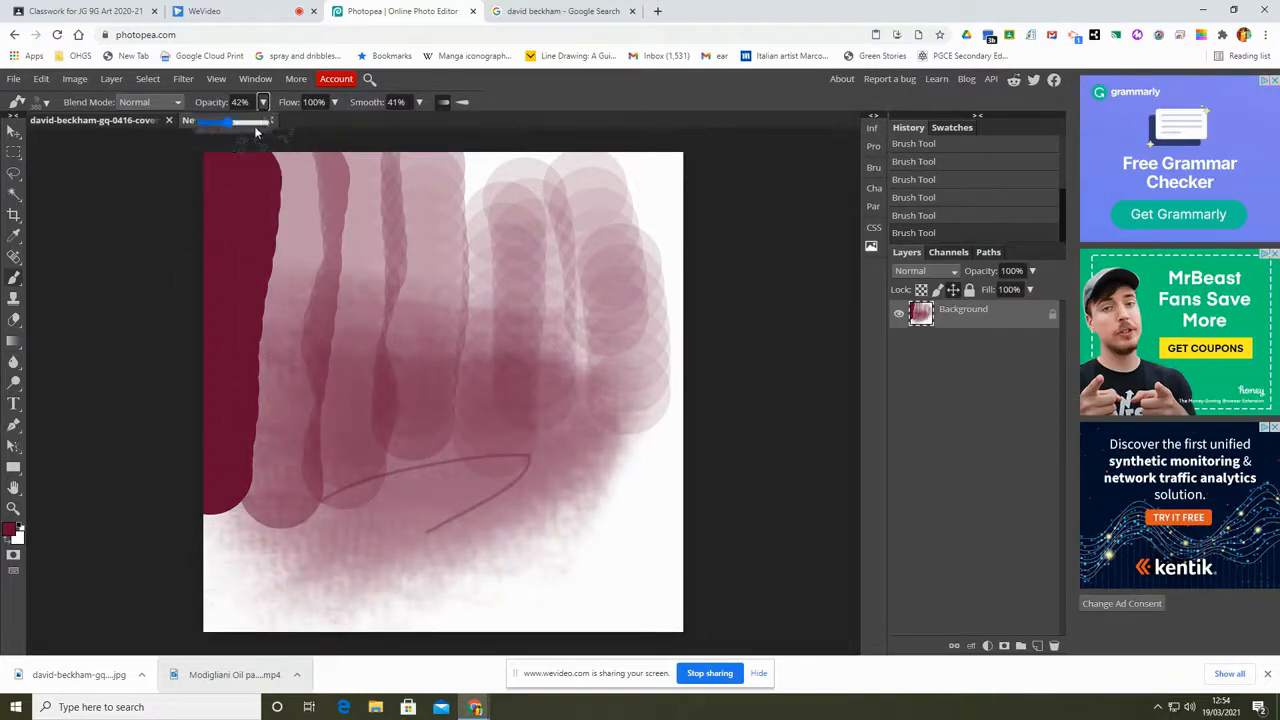
drag(228, 124, 260, 123)
mouse_move(269, 448)
mouse_down()
mouse_move(649, 490)
mouse_move(339, 168)
mouse_up()
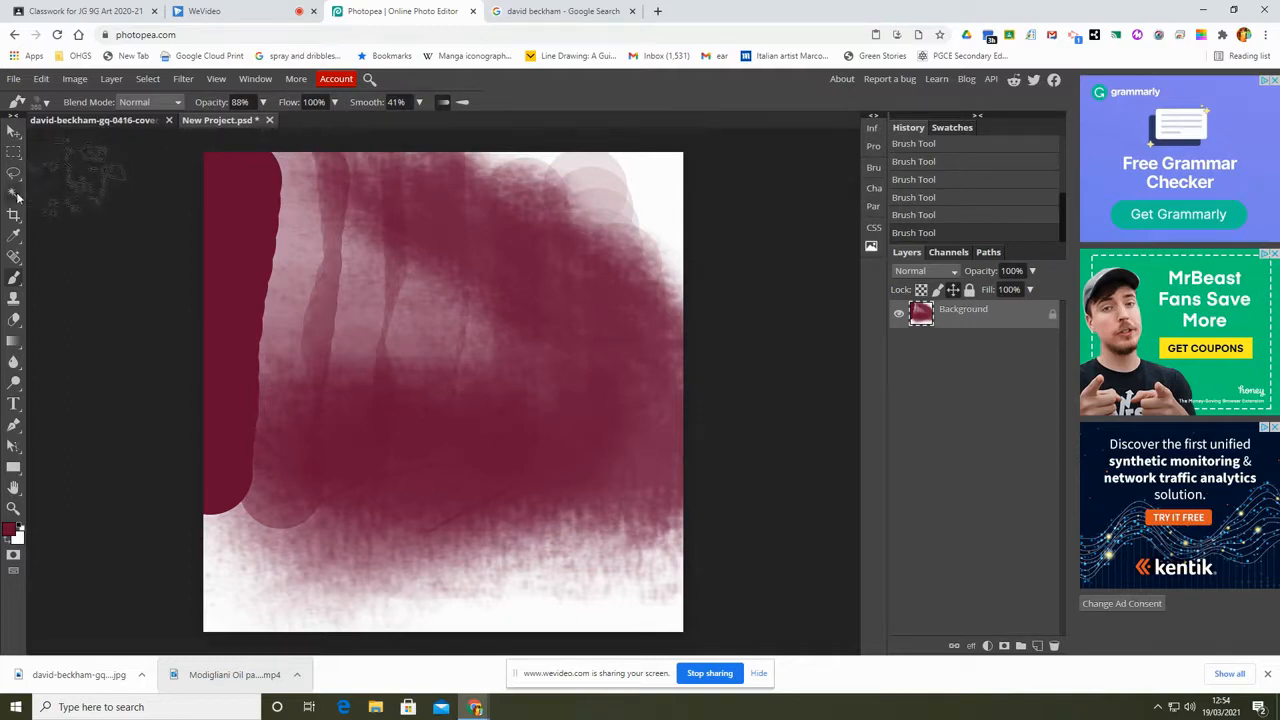
Paint over the canvas's paler upper-left area with the soft 24 px brush preset, first at its preset size and then enlarged.
click(40, 102)
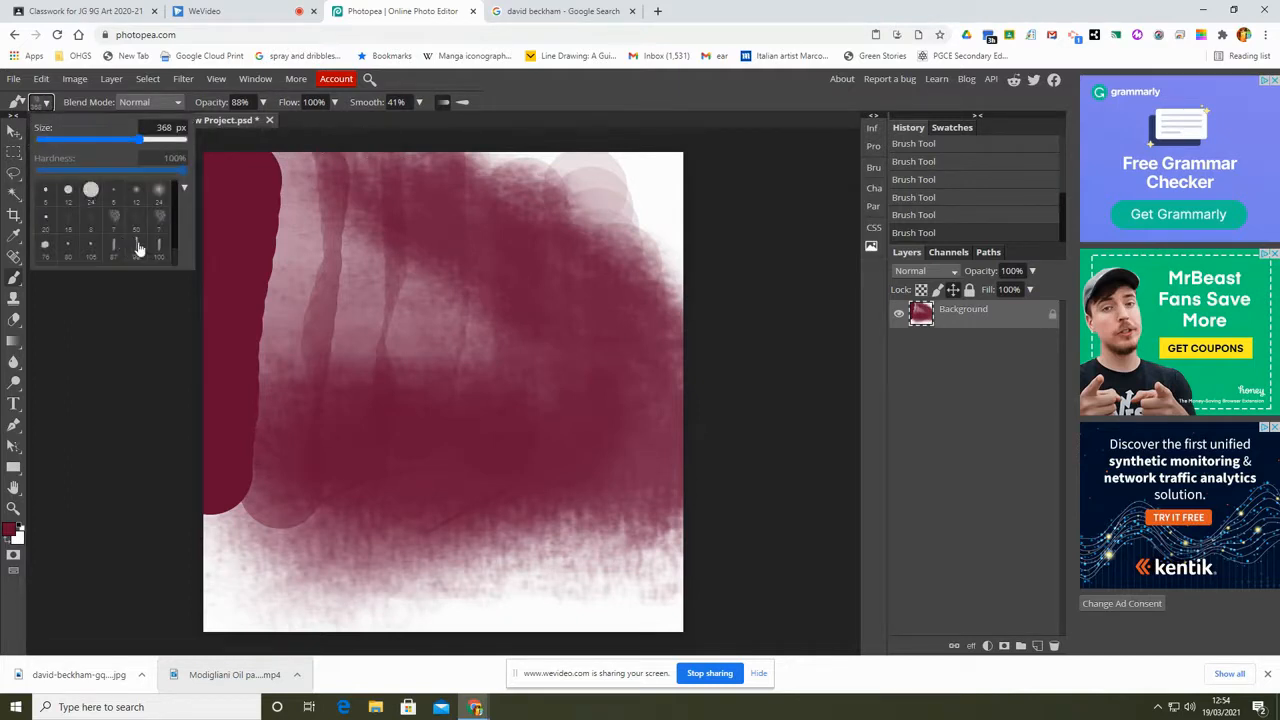
click(163, 196)
mouse_move(272, 246)
mouse_down()
mouse_move(419, 261)
mouse_move(284, 301)
mouse_up()
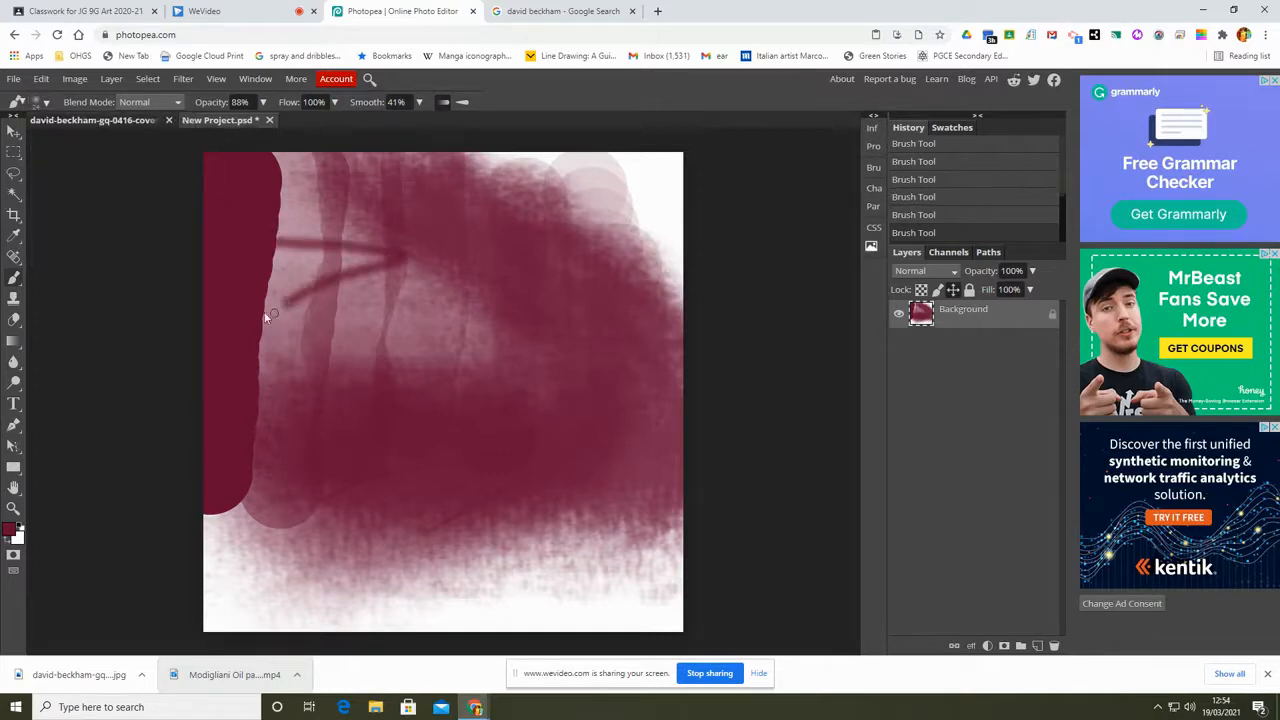
click(40, 102)
mouse_move(70, 140)
mouse_down()
mouse_move(150, 140)
mouse_move(119, 138)
mouse_up()
mouse_move(280, 257)
mouse_down()
mouse_move(459, 248)
mouse_move(142, 434)
mouse_up()
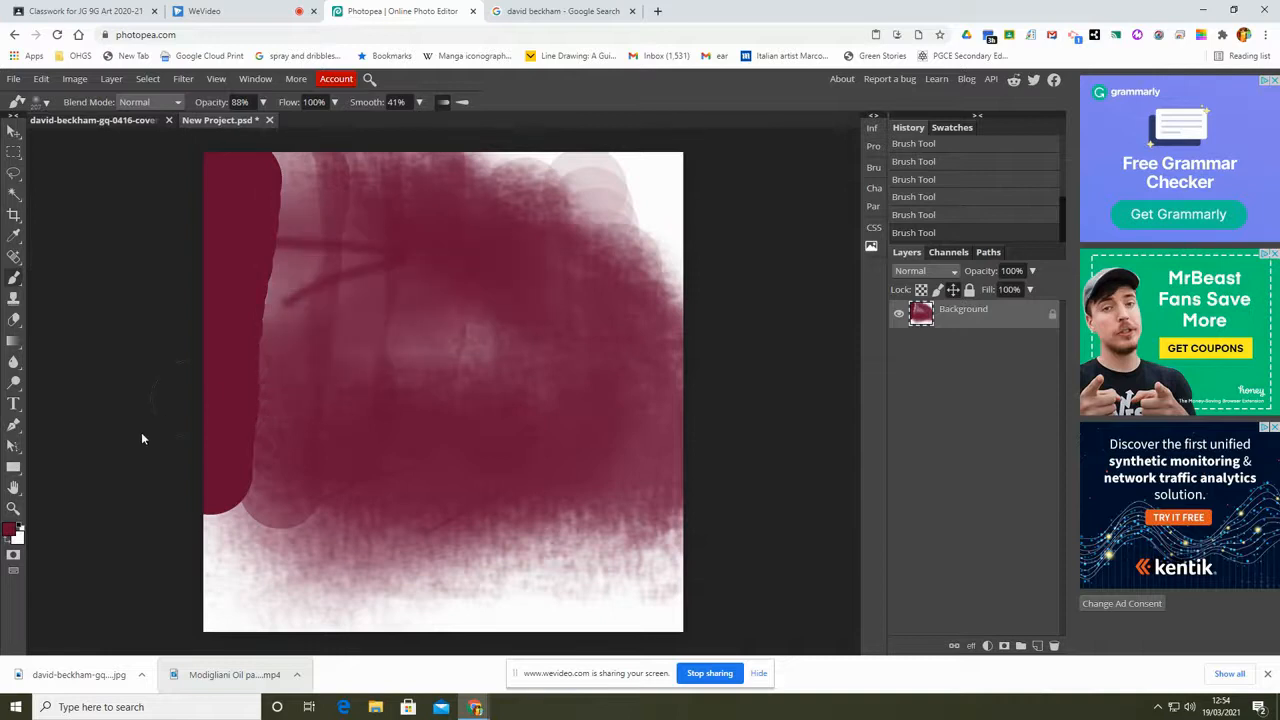
Resize the soft brush to 78 px and paint maroon strokes across the upper part of the canvas.
click(42, 105)
drag(117, 140, 118, 141)
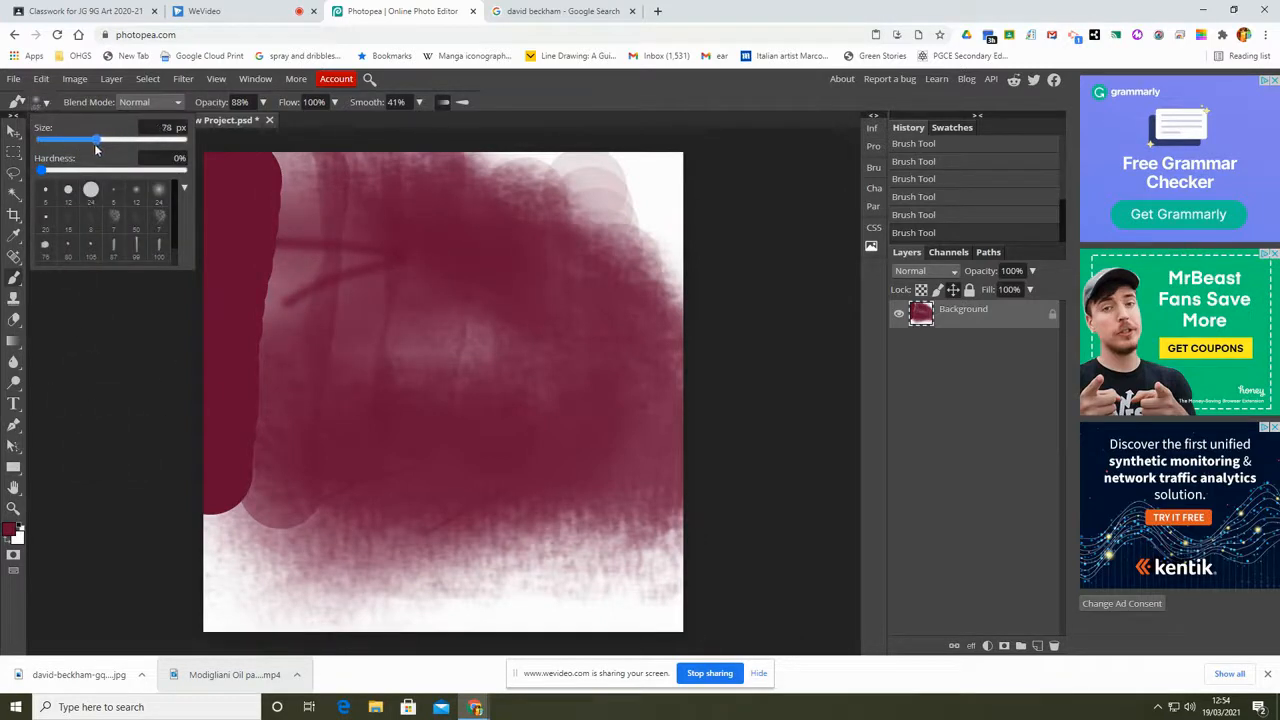
mouse_move(313, 195)
mouse_down()
mouse_move(680, 205)
mouse_move(600, 250)
mouse_up()
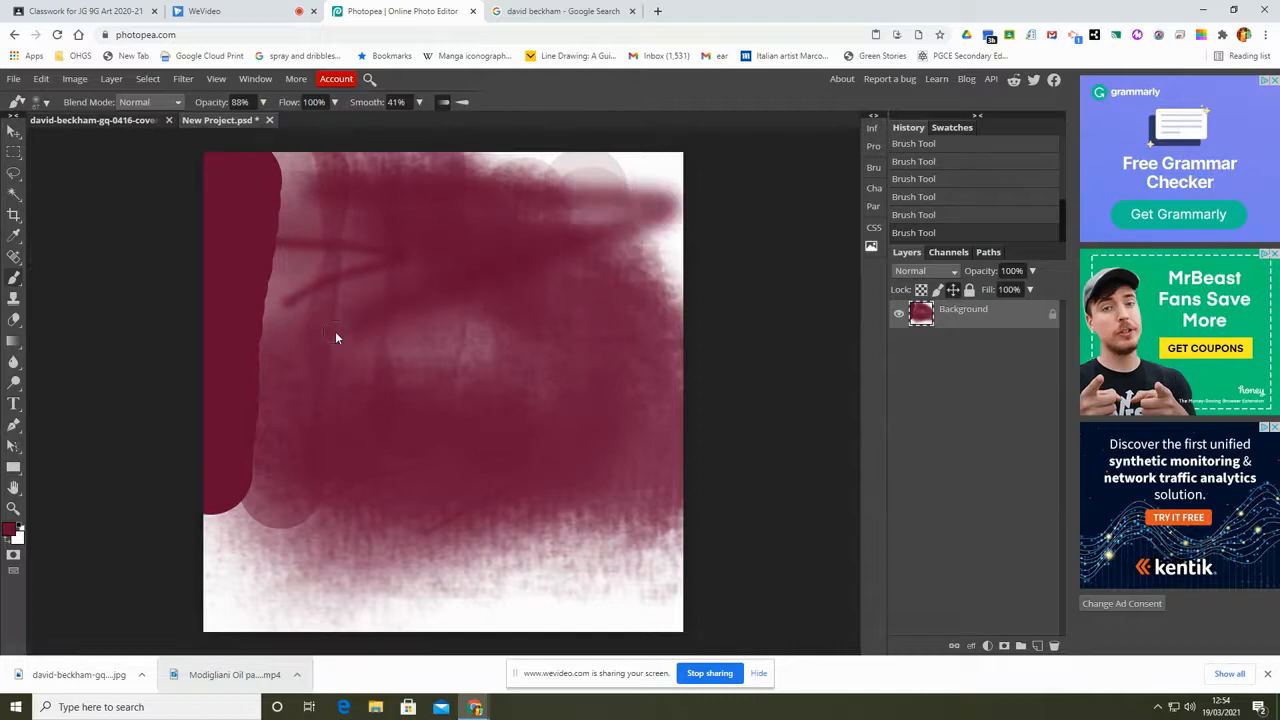
Change the foreground colour to yellow-green c9eb11 and paint long vertical strokes over the canvas's left part.
click(11, 531)
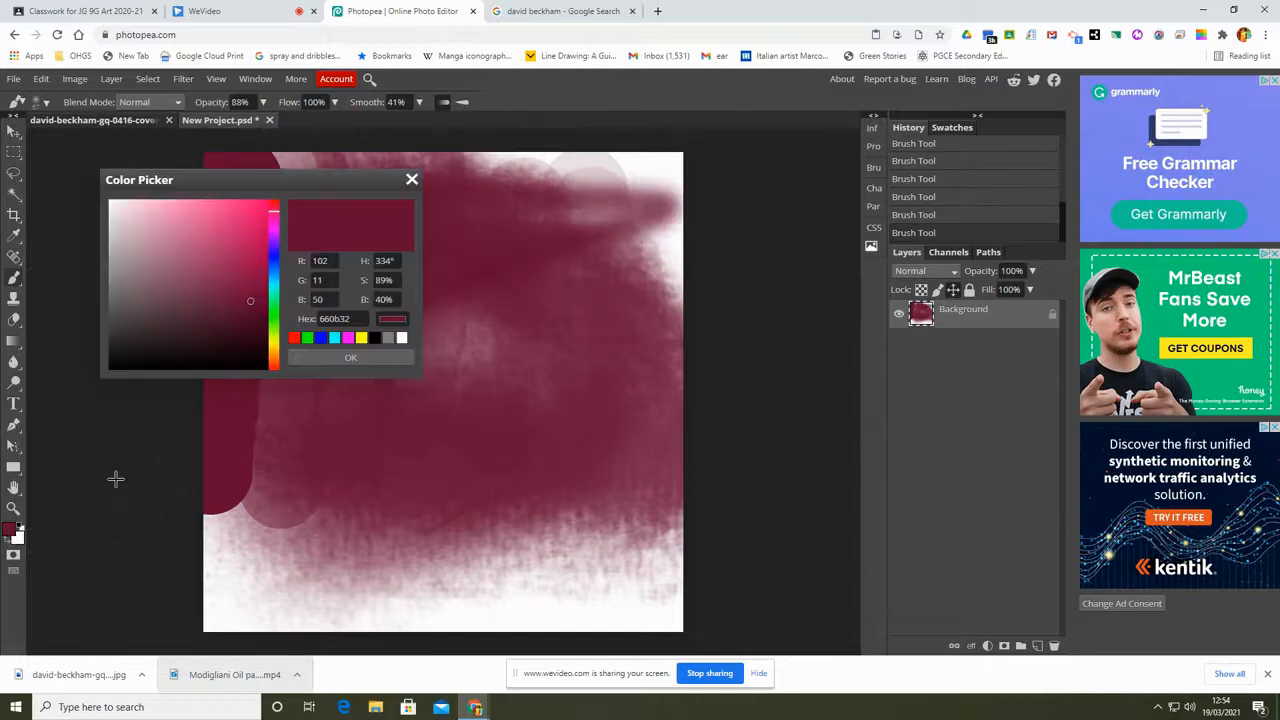
click(275, 343)
click(258, 214)
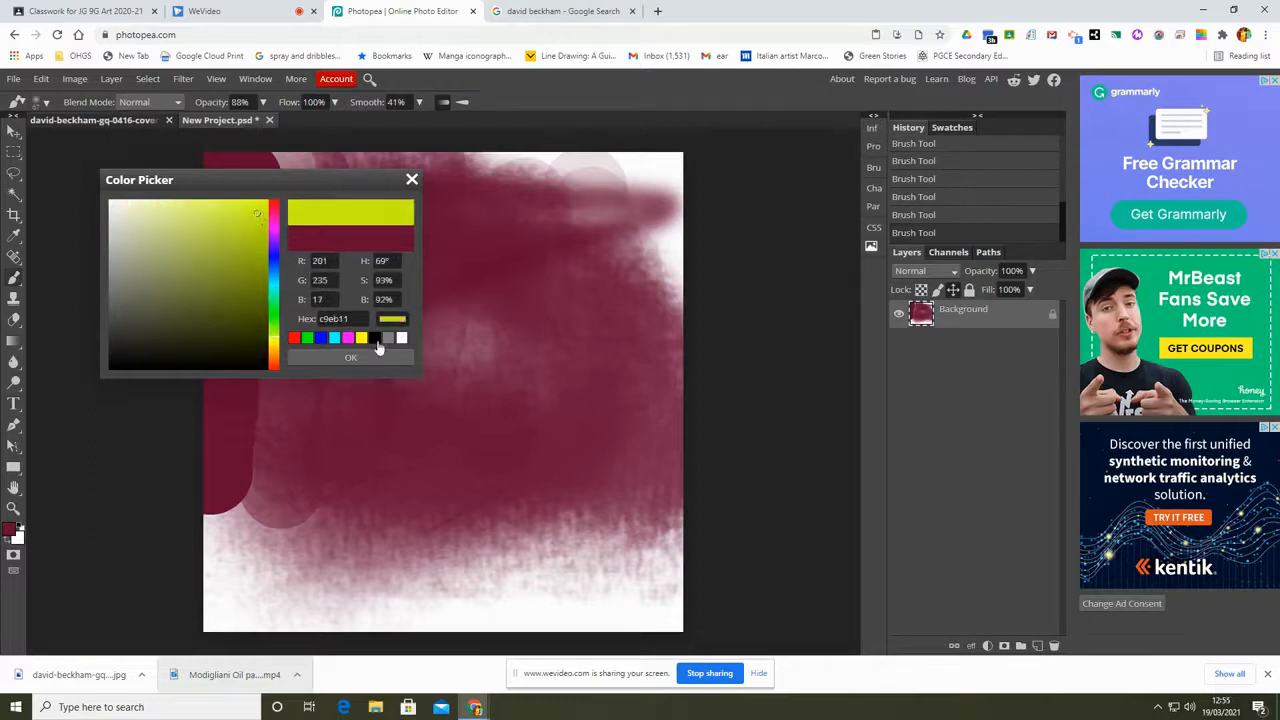
click(305, 357)
mouse_move(277, 160)
mouse_down()
mouse_move(265, 508)
mouse_move(260, 545)
mouse_move(254, 500)
mouse_move(247, 580)
mouse_move(183, 140)
mouse_move(230, 158)
mouse_up()
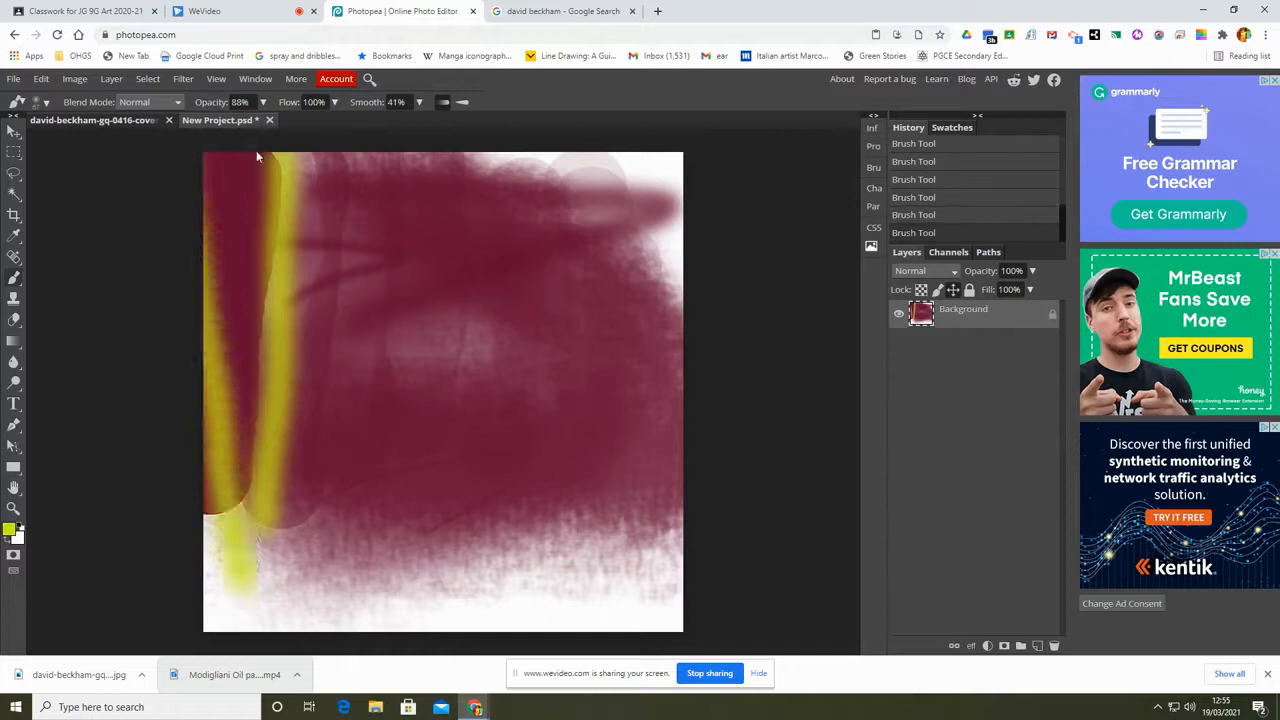
drag(350, 160, 358, 630)
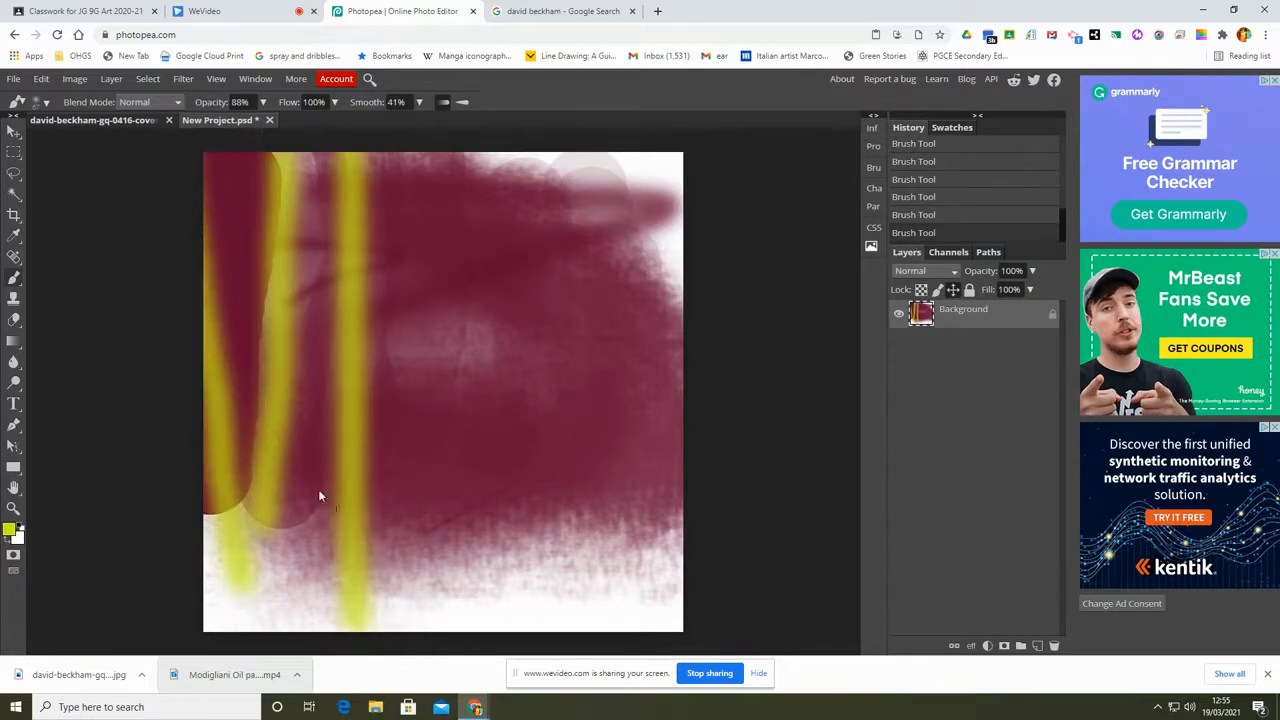
Set the brush blend mode to Darken and paint yellow-green strokes down the middle, zigzagging on the right and in the lower-left corner.
click(180, 103)
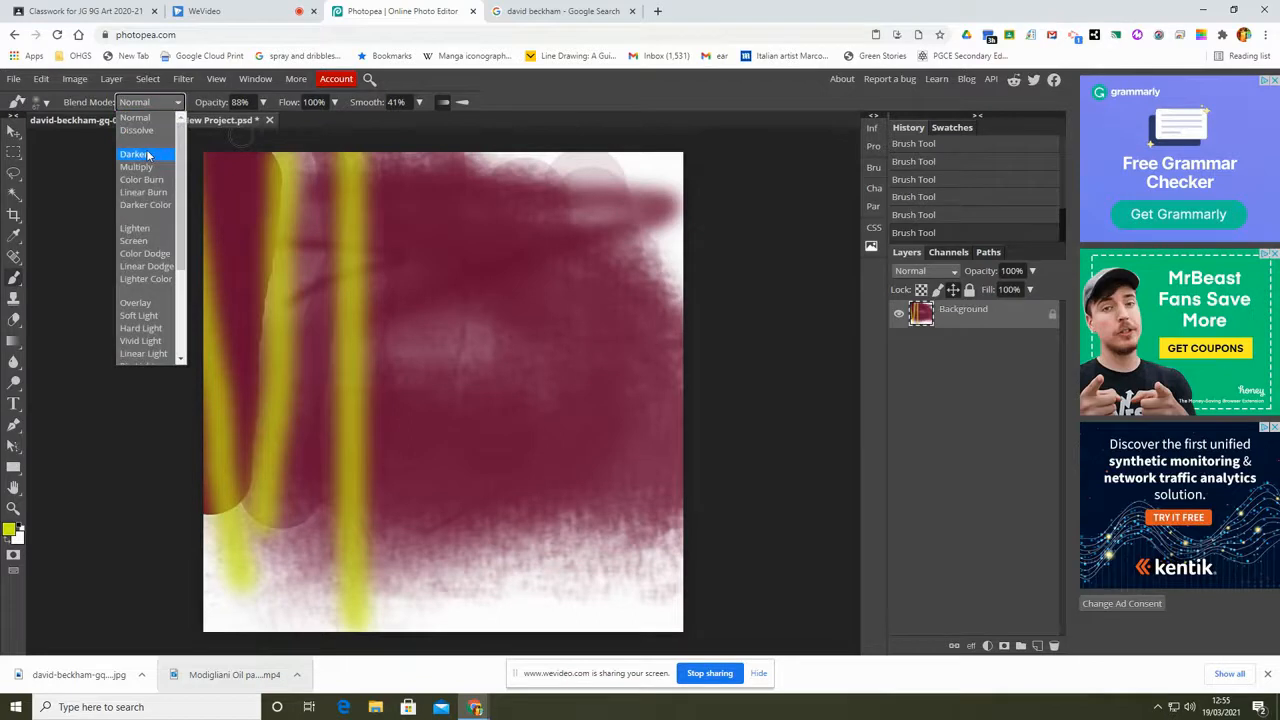
click(147, 155)
mouse_move(388, 154)
mouse_down()
mouse_move(410, 550)
mouse_move(432, 688)
mouse_up()
mouse_move(480, 168)
mouse_down()
mouse_move(646, 163)
mouse_move(498, 239)
mouse_move(521, 310)
mouse_up()
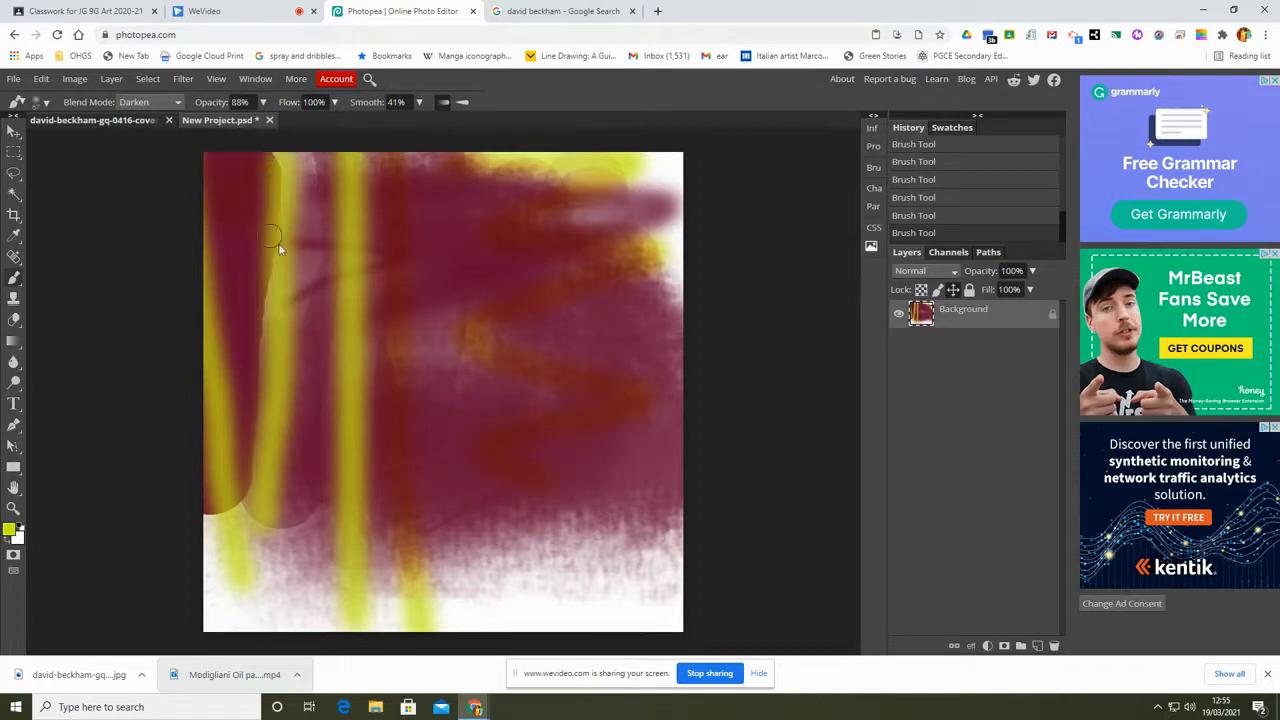
mouse_move(241, 522)
mouse_down()
mouse_move(232, 633)
mouse_move(218, 488)
mouse_up()
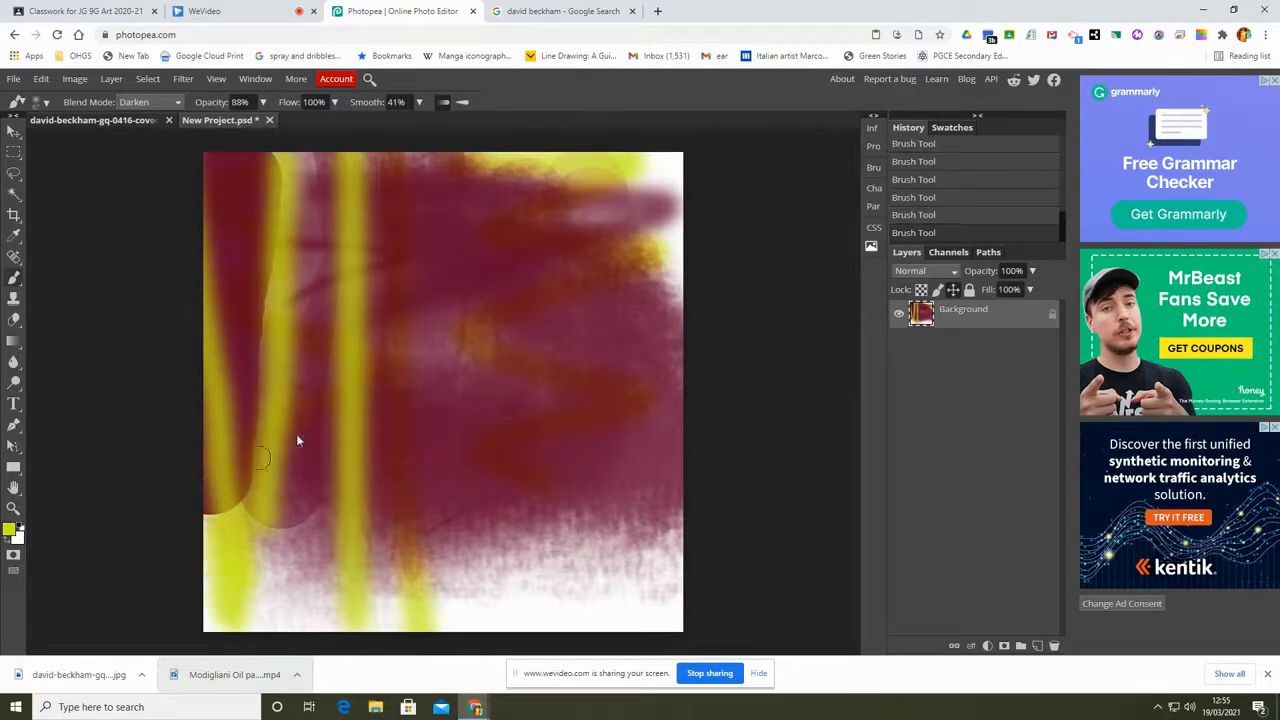
Set the brush blend mode to Linear Dodge and paint an angular stroke on the left and a vertical stroke near the middle.
click(152, 103)
click(150, 266)
mouse_move(245, 289)
mouse_down()
mouse_move(388, 313)
mouse_move(252, 553)
mouse_move(238, 134)
mouse_up()
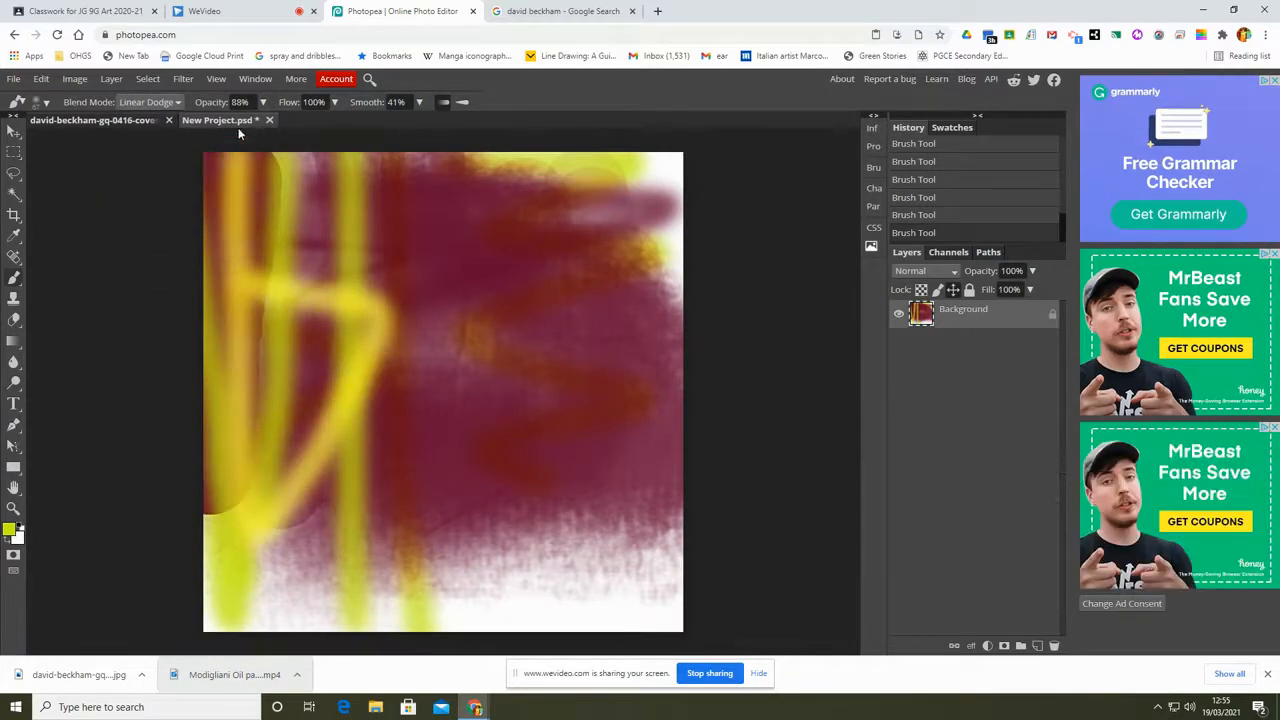
drag(444, 174, 428, 572)
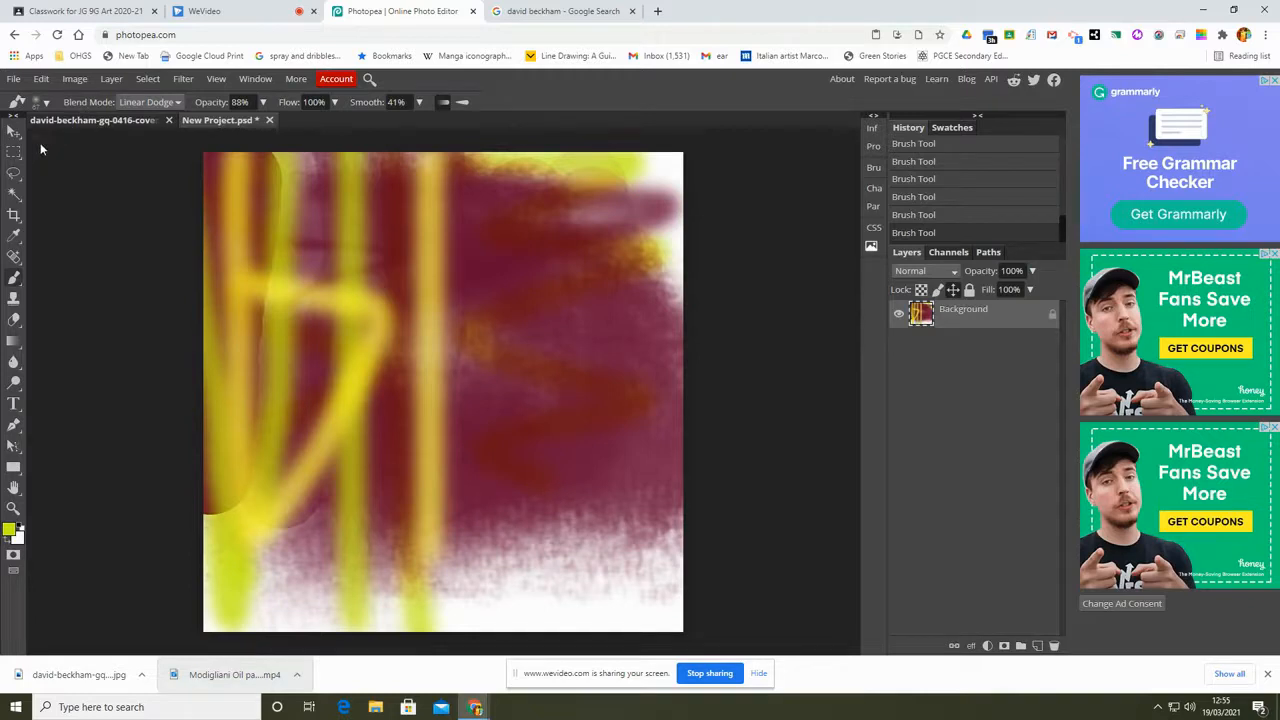
Set the brush blend mode to Lighten and paint yellow-green strokes over the centre and right of the canvas.
click(160, 101)
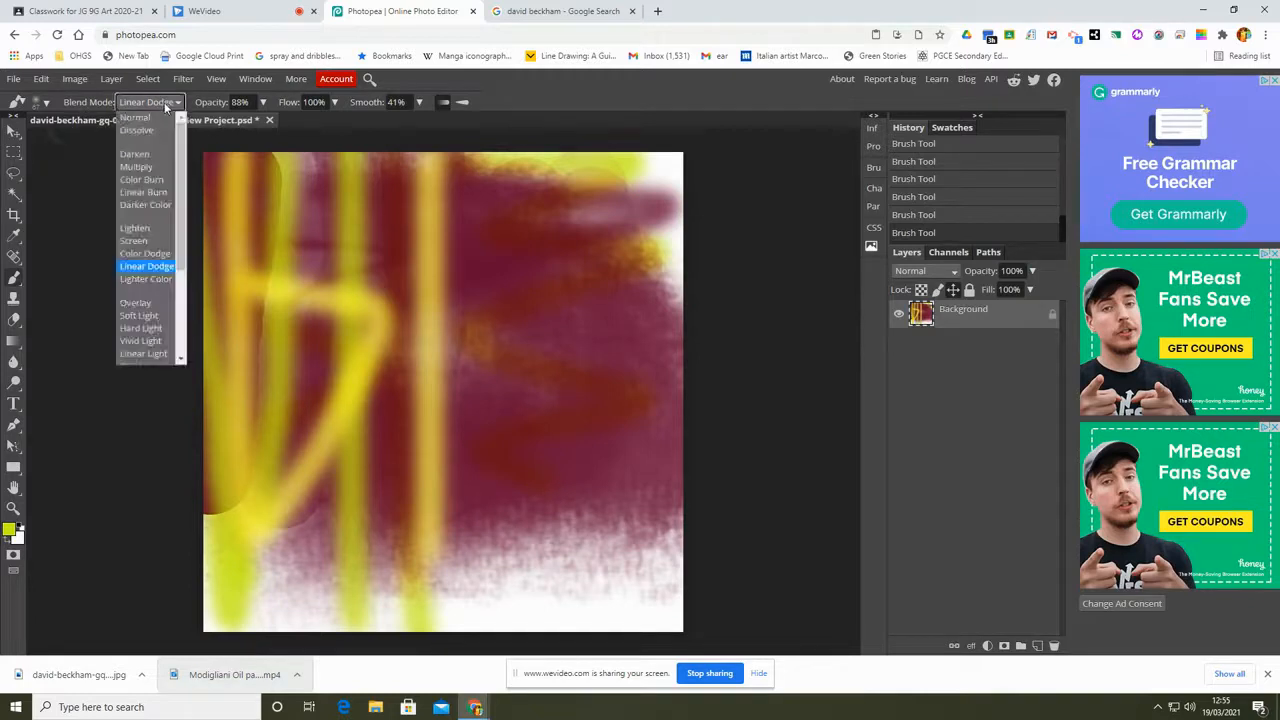
click(144, 232)
mouse_move(518, 200)
mouse_down()
mouse_move(514, 405)
mouse_move(491, 551)
mouse_move(410, 318)
mouse_up()
mouse_move(406, 213)
mouse_down()
mouse_move(582, 179)
mouse_move(593, 529)
mouse_move(575, 550)
mouse_up()
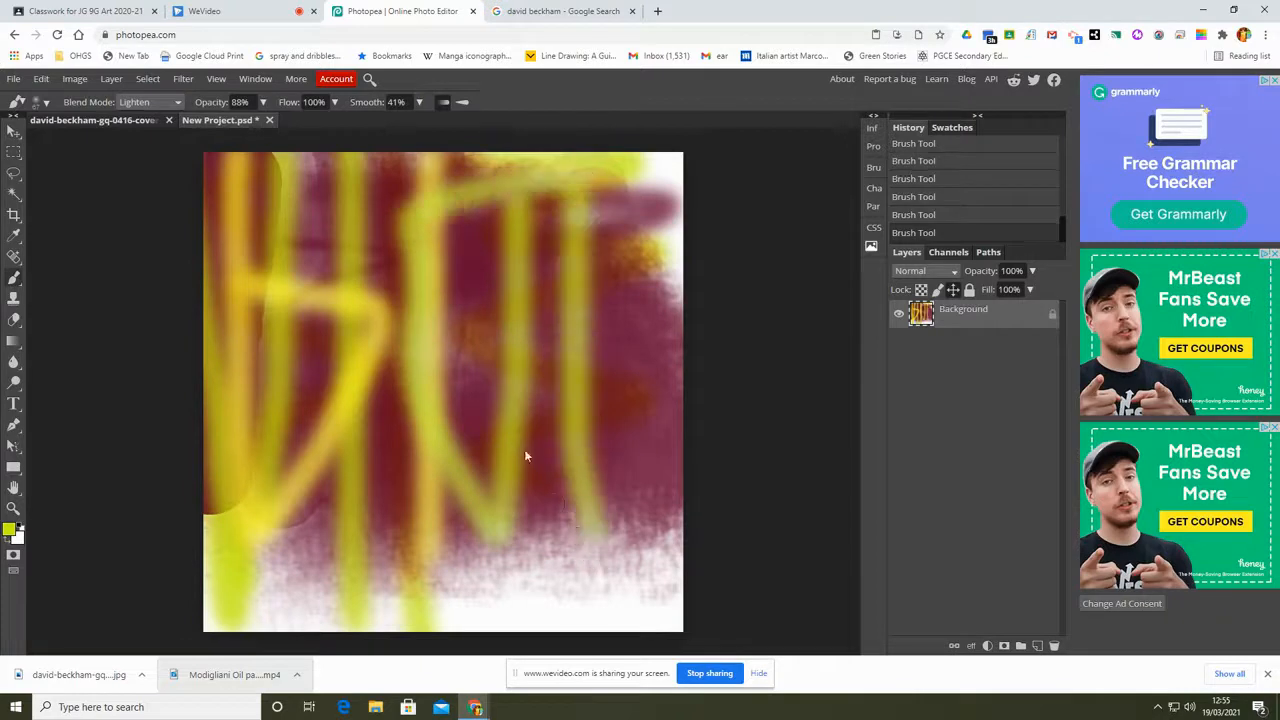
Enlarge the soft brush and paint broad yellow-green strokes over the right side, left side and lower edge of the maroon.
click(45, 103)
click(44, 172)
drag(95, 140, 132, 141)
mouse_move(593, 212)
mouse_down()
mouse_move(623, 200)
mouse_move(634, 597)
mouse_move(630, 205)
mouse_up()
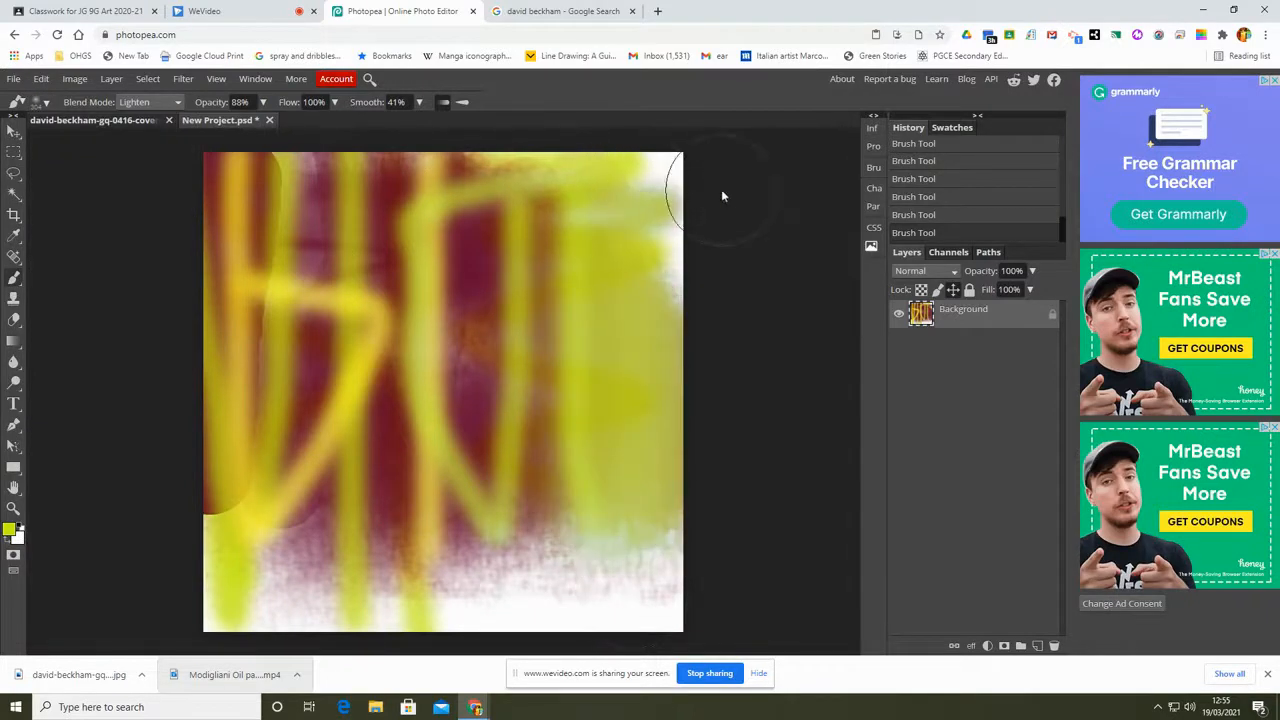
mouse_move(477, 638)
mouse_down()
mouse_move(417, 605)
mouse_move(612, 583)
mouse_move(184, 552)
mouse_move(263, 493)
mouse_move(281, 531)
mouse_move(199, 573)
mouse_move(253, 610)
mouse_move(203, 372)
mouse_move(203, 213)
mouse_move(306, 173)
mouse_move(720, 189)
mouse_up()
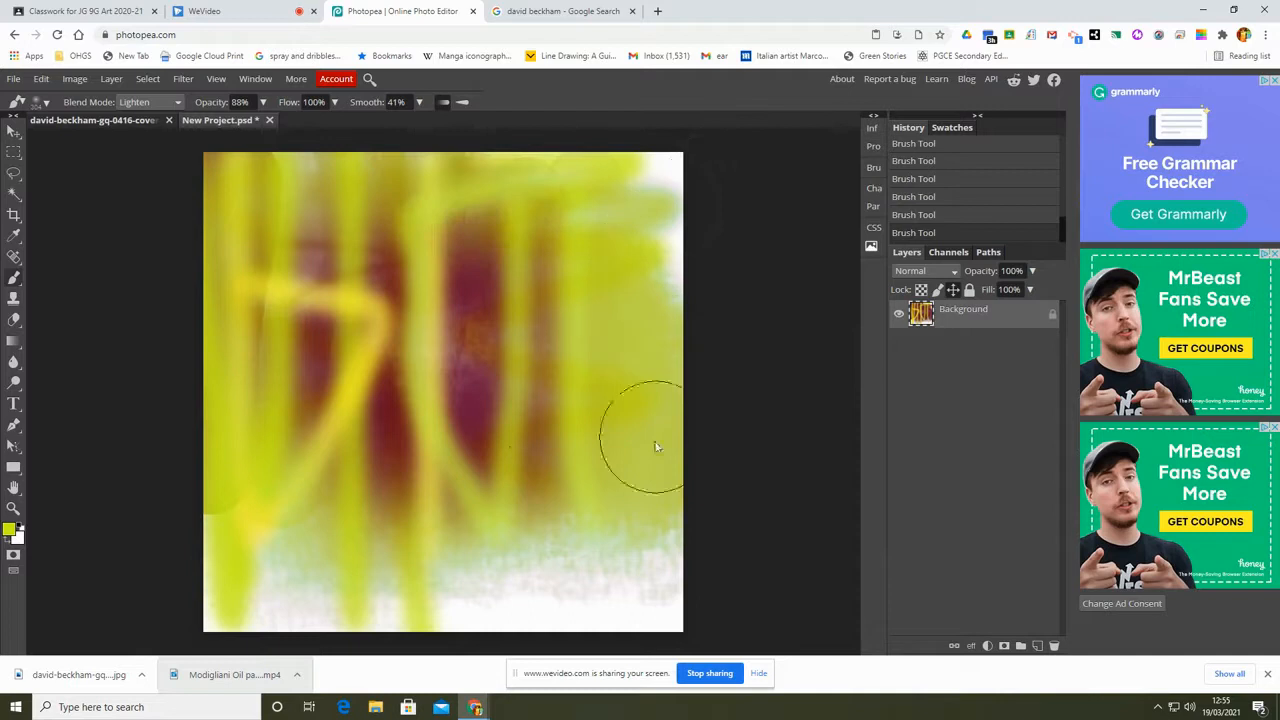
Change the foreground colour to pink eb11ba and paint over the left and lower-left areas in Lighten mode.
click(9, 530)
click(274, 222)
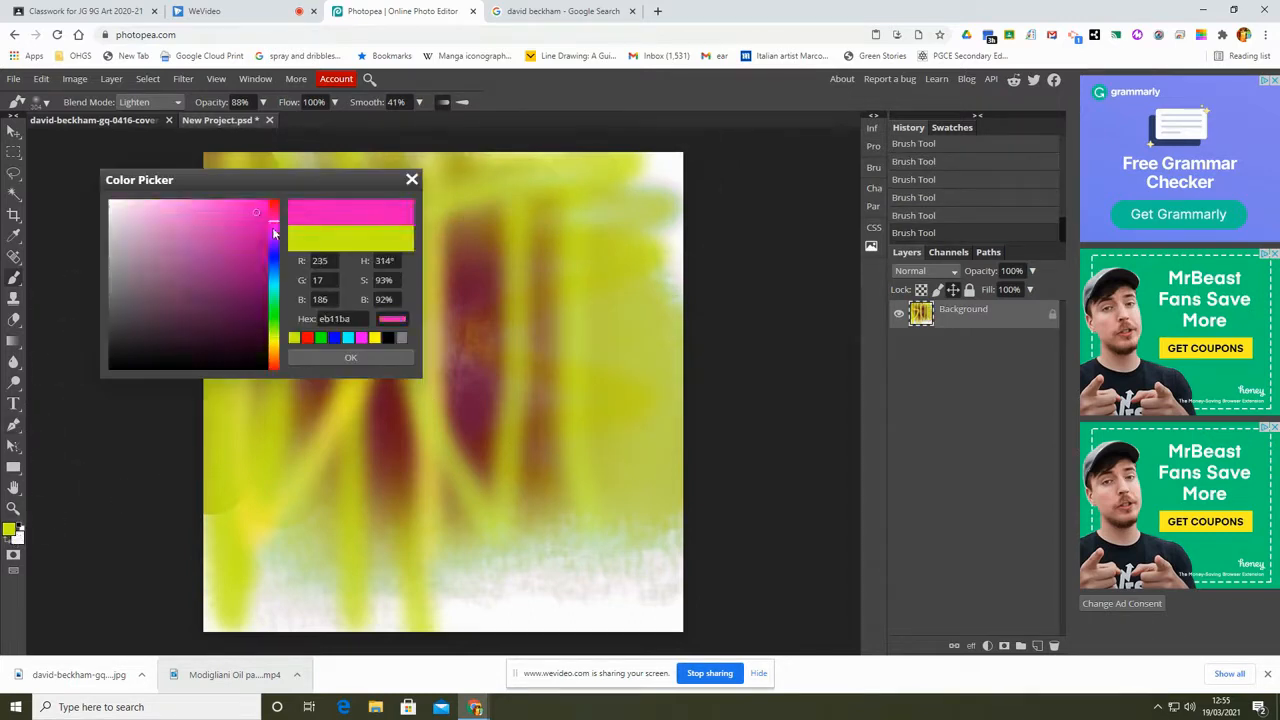
click(350, 357)
mouse_move(307, 382)
mouse_down()
mouse_move(290, 605)
mouse_move(247, 573)
mouse_move(257, 141)
mouse_move(235, 92)
mouse_up()
Set the brush blend mode to Multiply and paint pink over the canvas's left half, centre and lower edge.
click(176, 102)
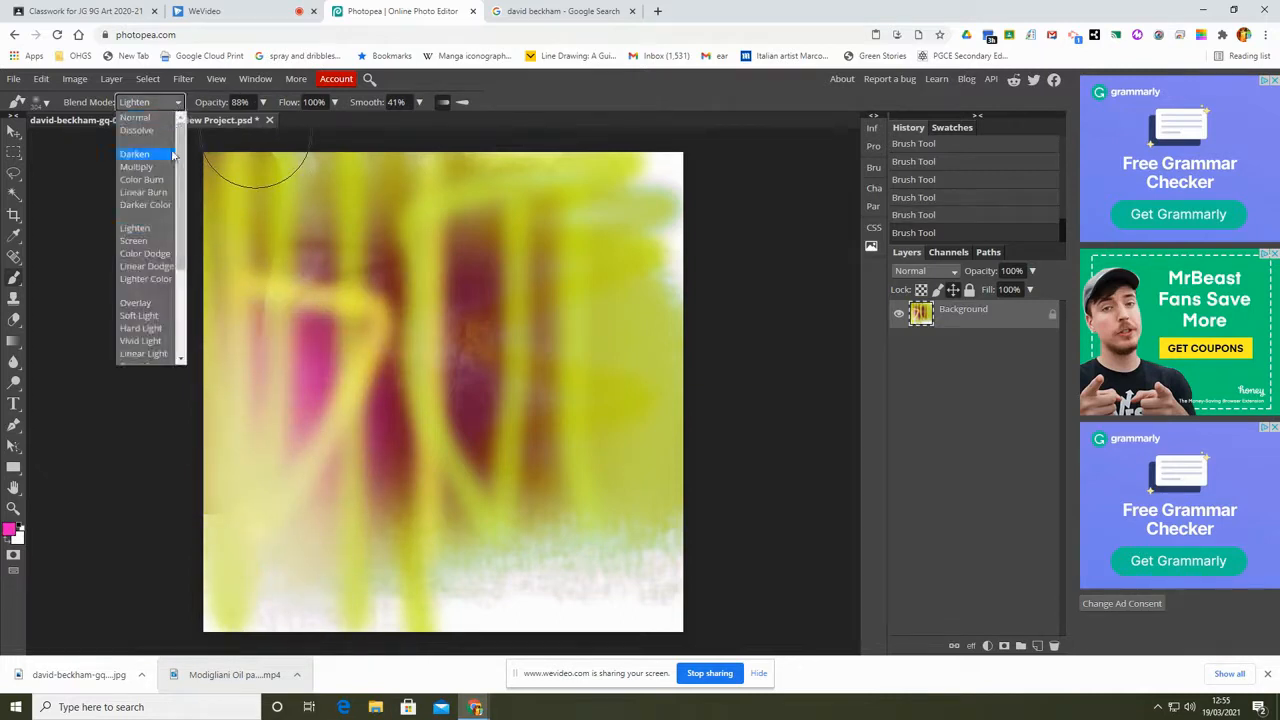
click(150, 168)
mouse_move(250, 200)
mouse_down()
mouse_move(252, 572)
mouse_move(297, 608)
mouse_move(363, 526)
mouse_move(354, 306)
mouse_move(399, 204)
mouse_move(337, 186)
mouse_move(354, 277)
mouse_move(497, 240)
mouse_move(505, 517)
mouse_move(437, 535)
mouse_move(431, 638)
mouse_move(537, 642)
mouse_up()
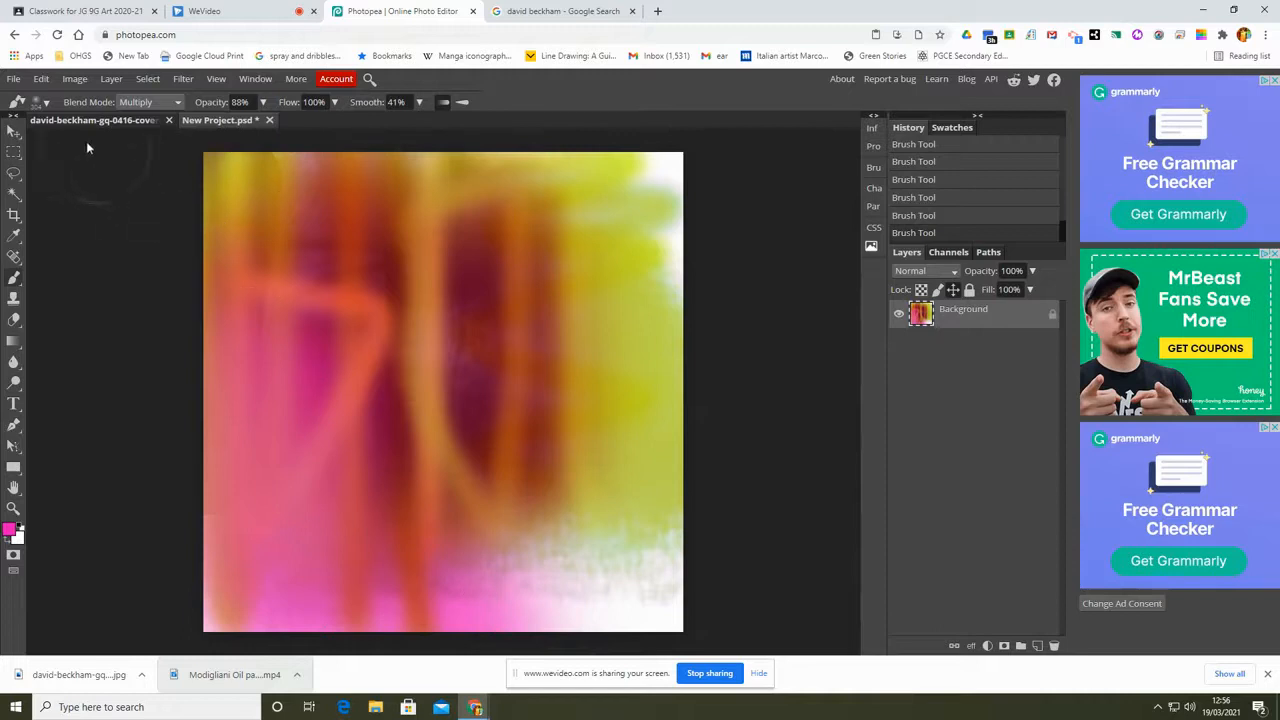
Change the foreground colour to orange eb6e11 and paint over the right side and upper-left area in Multiply mode.
click(10, 530)
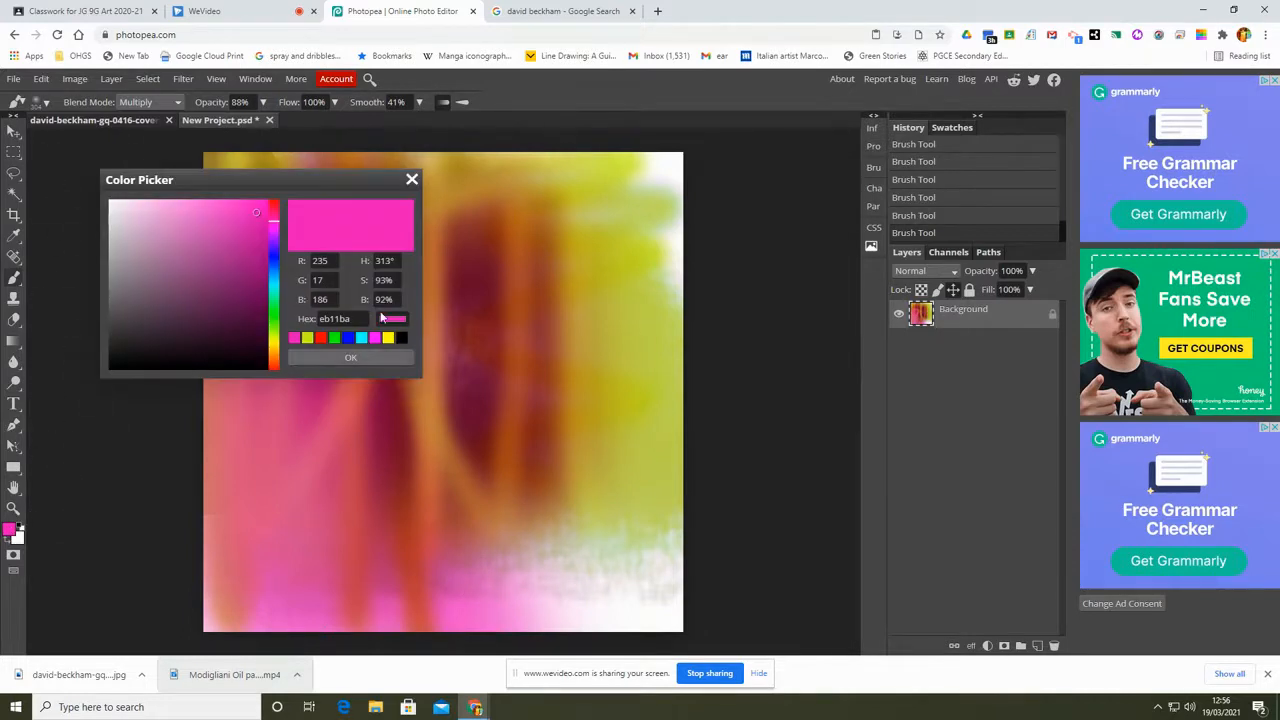
click(273, 355)
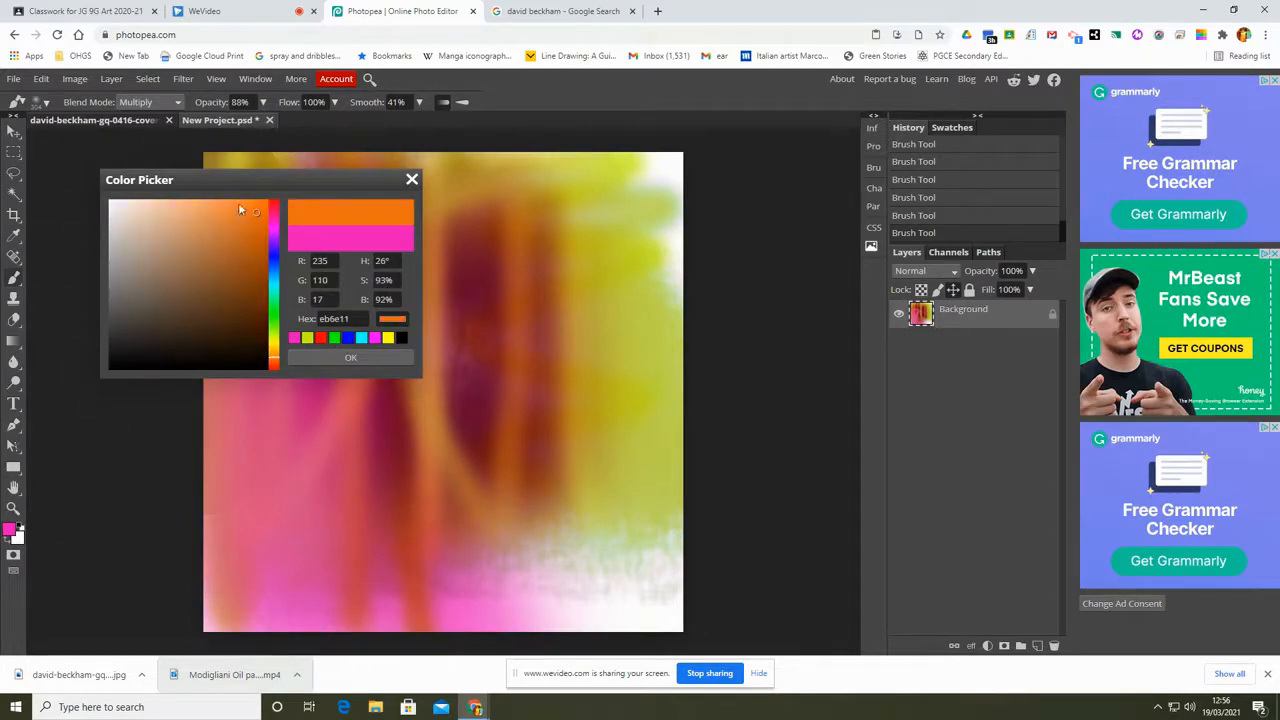
click(377, 358)
mouse_move(600, 160)
mouse_down()
mouse_move(631, 323)
mouse_move(591, 418)
mouse_move(574, 494)
mouse_move(582, 523)
mouse_move(537, 454)
mouse_move(497, 209)
mouse_move(427, 164)
mouse_move(374, 193)
mouse_move(387, 272)
mouse_move(356, 296)
mouse_move(311, 190)
mouse_move(263, 211)
mouse_move(270, 194)
mouse_move(301, 204)
mouse_move(215, 212)
mouse_move(308, 236)
mouse_move(313, 225)
mouse_move(302, 201)
mouse_move(253, 247)
mouse_move(308, 343)
mouse_move(253, 368)
mouse_move(328, 218)
mouse_up()
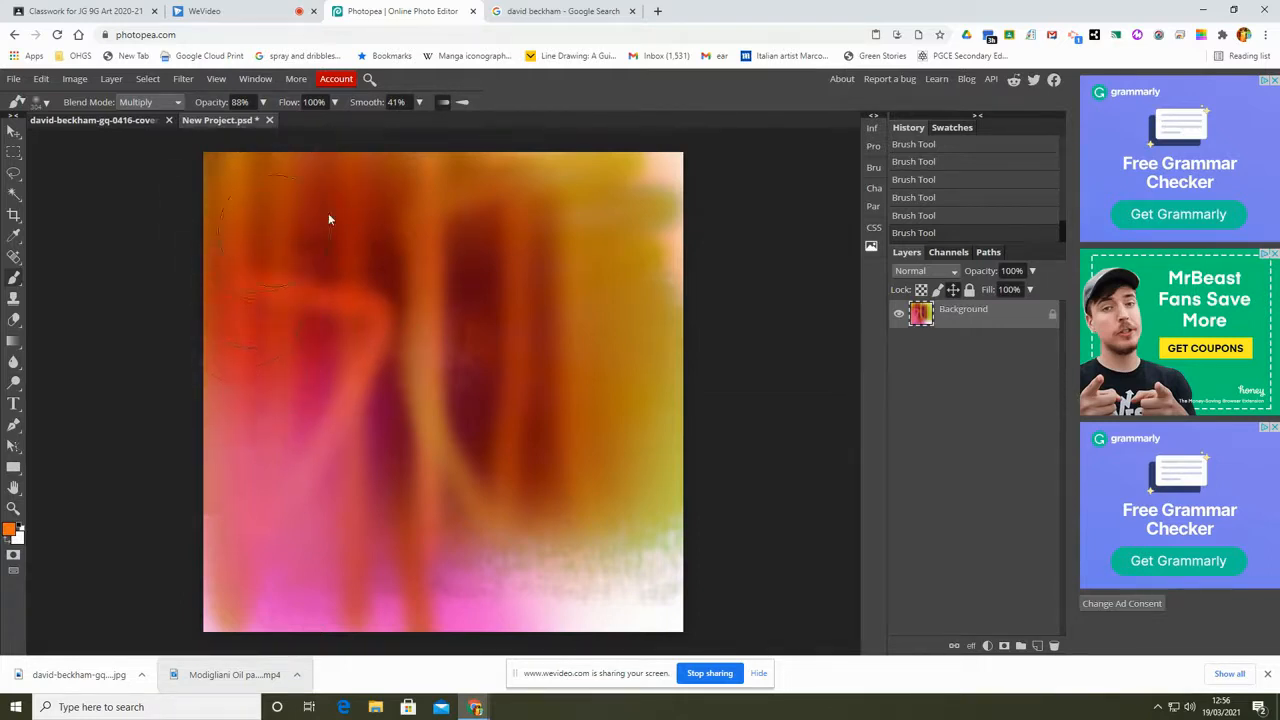
Choose the 7 px textured brush preset and set its blend mode to Normal and its opacity to 100%.
click(45, 103)
click(113, 216)
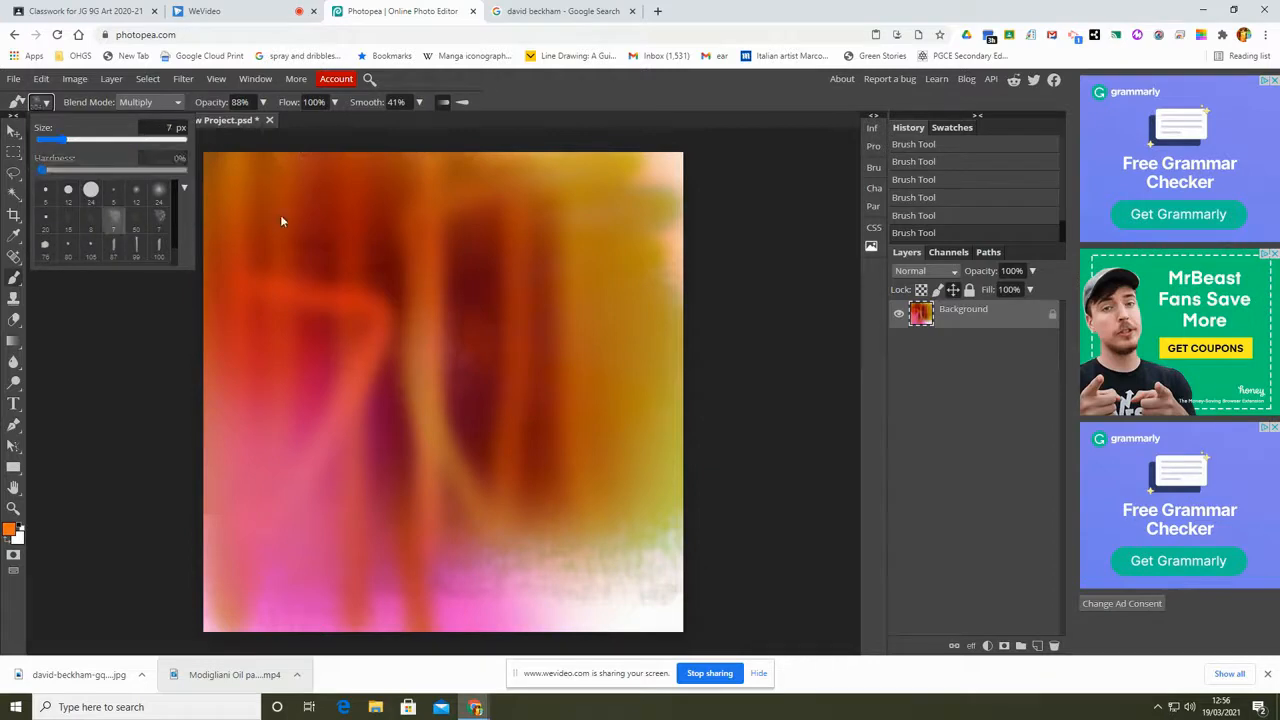
click(219, 216)
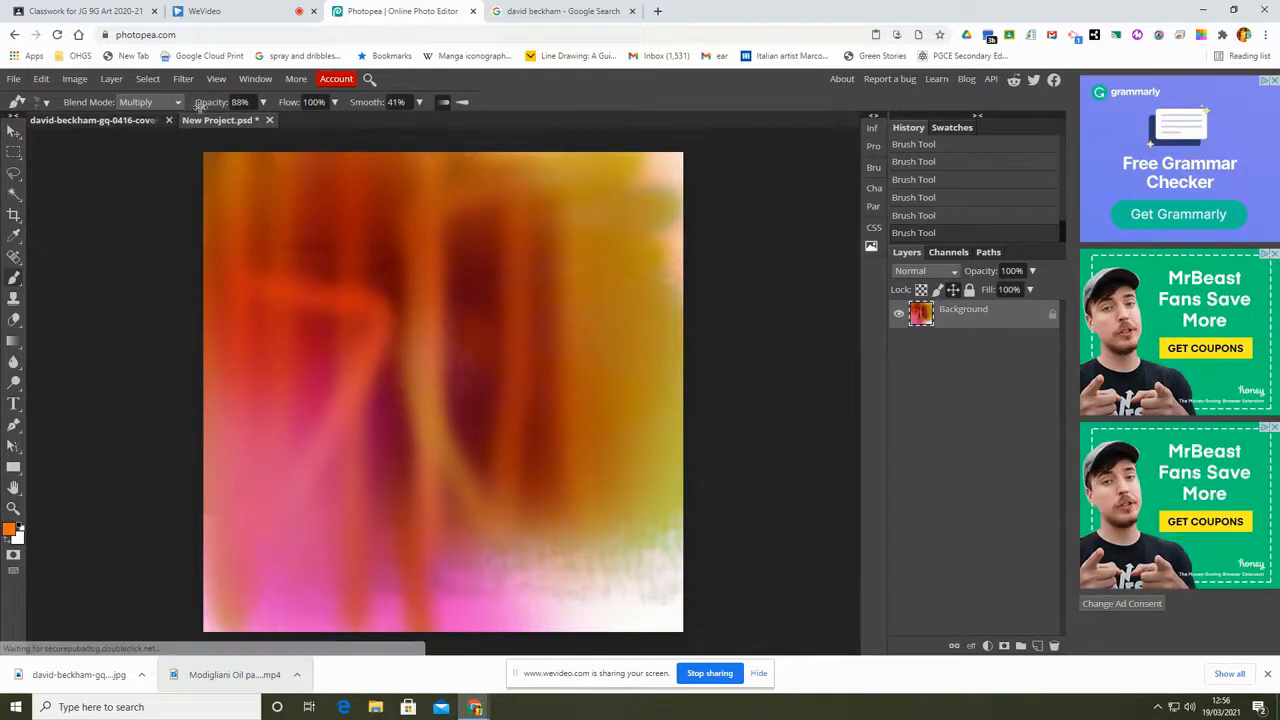
click(175, 102)
click(170, 120)
drag(261, 102, 345, 110)
click(289, 188)
Enlarge the textured brush and paint orange strokes over the left half and the right side of the canvas.
click(42, 102)
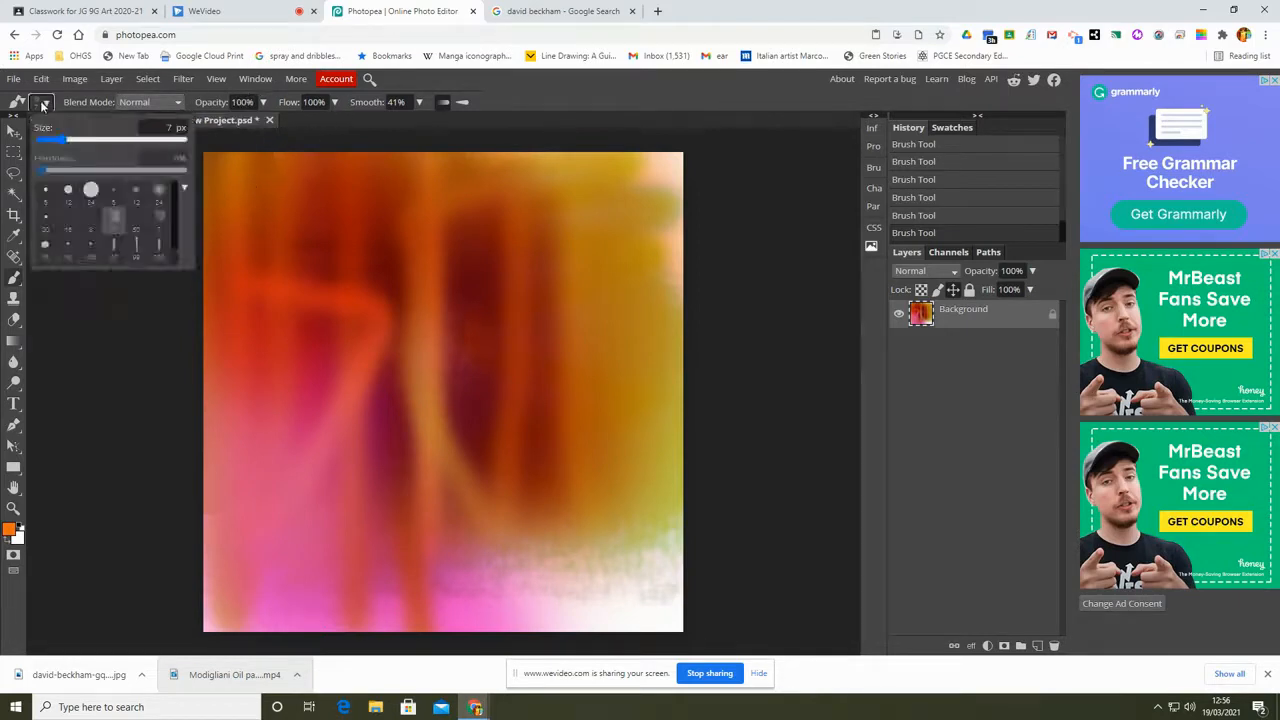
drag(102, 140, 138, 144)
mouse_move(242, 199)
mouse_down()
mouse_move(252, 328)
mouse_move(237, 347)
mouse_move(371, 348)
mouse_move(376, 242)
mouse_move(355, 207)
mouse_move(368, 267)
mouse_move(279, 432)
mouse_move(250, 411)
mouse_move(236, 428)
mouse_move(245, 510)
mouse_move(224, 578)
mouse_move(219, 475)
mouse_move(446, 479)
mouse_move(361, 480)
mouse_move(387, 359)
mouse_move(478, 314)
mouse_up()
mouse_move(416, 275)
mouse_down()
mouse_move(575, 193)
mouse_move(615, 195)
mouse_move(598, 243)
mouse_move(623, 311)
mouse_move(665, 555)
mouse_up()
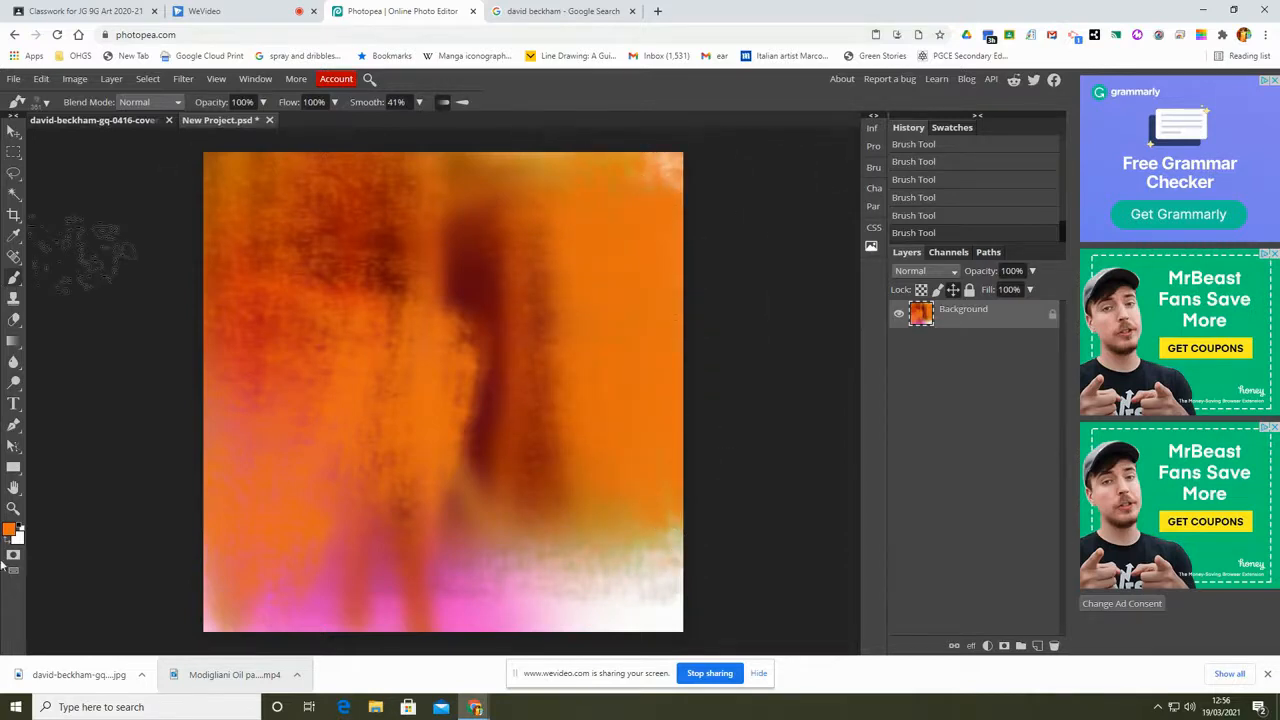
Change the foreground colour to a bright golden yellow and paint textured strokes over the canvas's upper-right area.
click(11, 531)
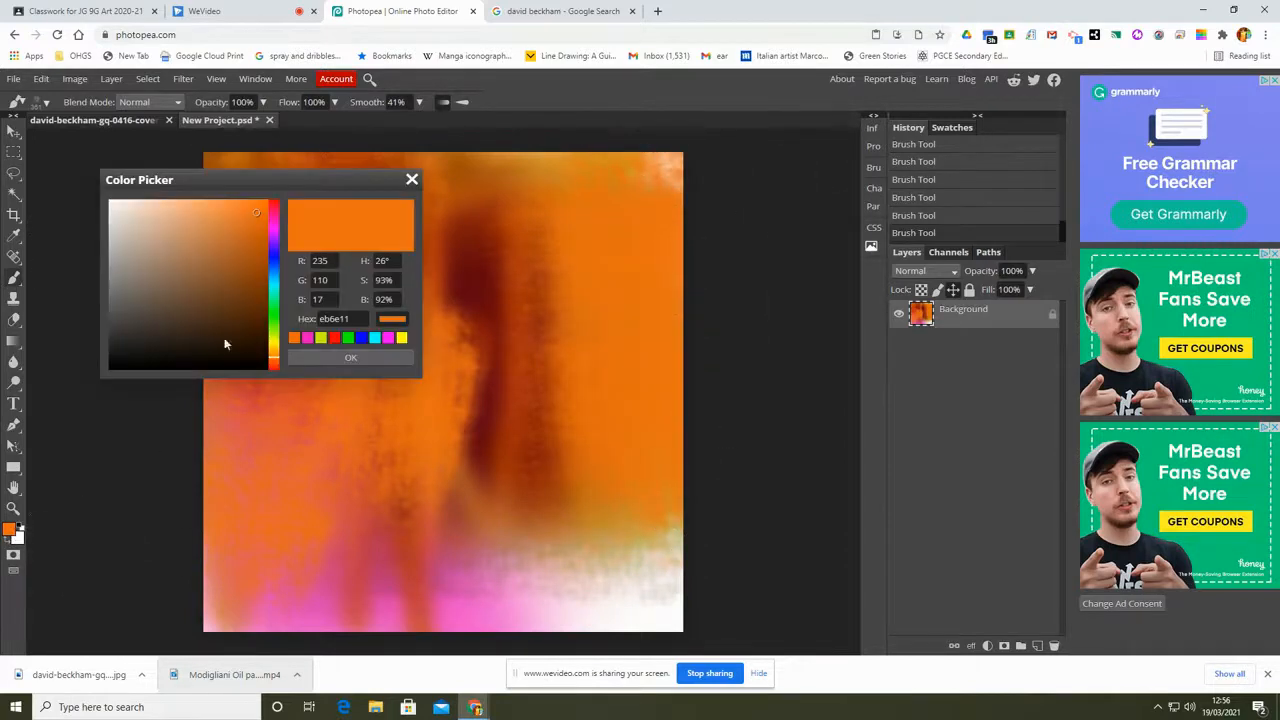
drag(279, 345, 275, 285)
click(266, 207)
click(274, 349)
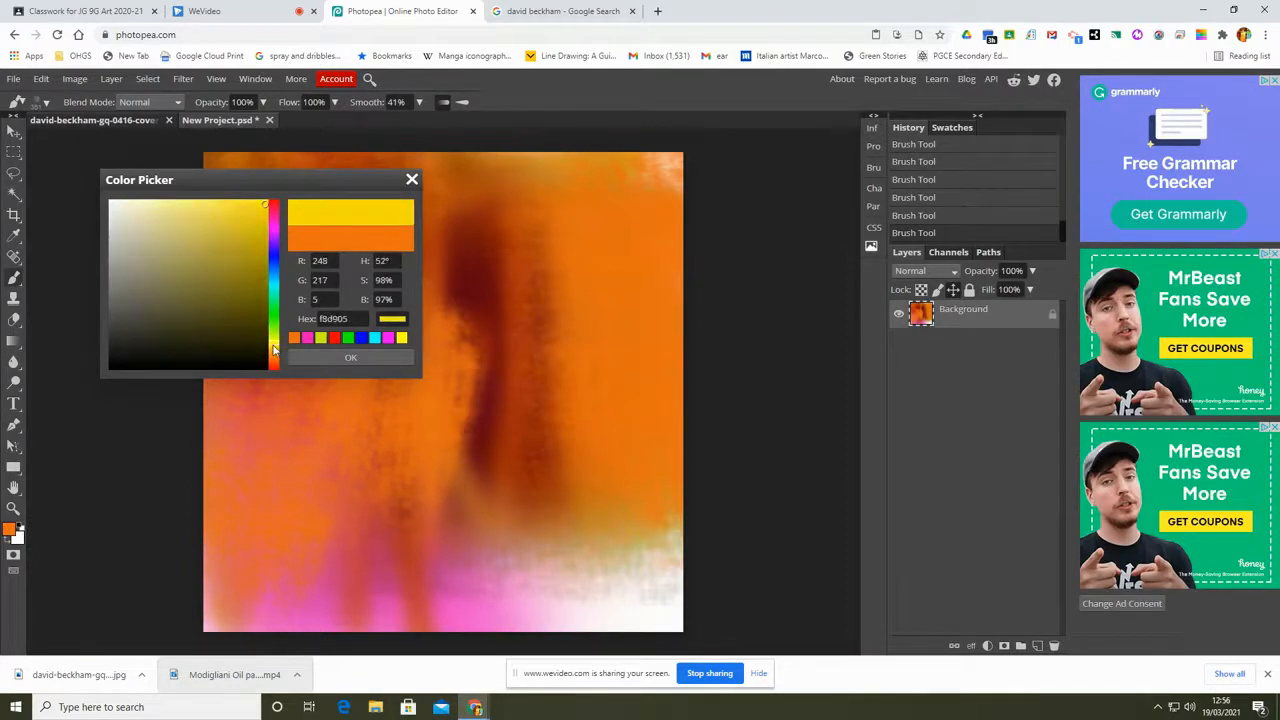
click(352, 358)
mouse_move(614, 214)
mouse_down()
mouse_move(643, 200)
mouse_move(590, 165)
mouse_up()
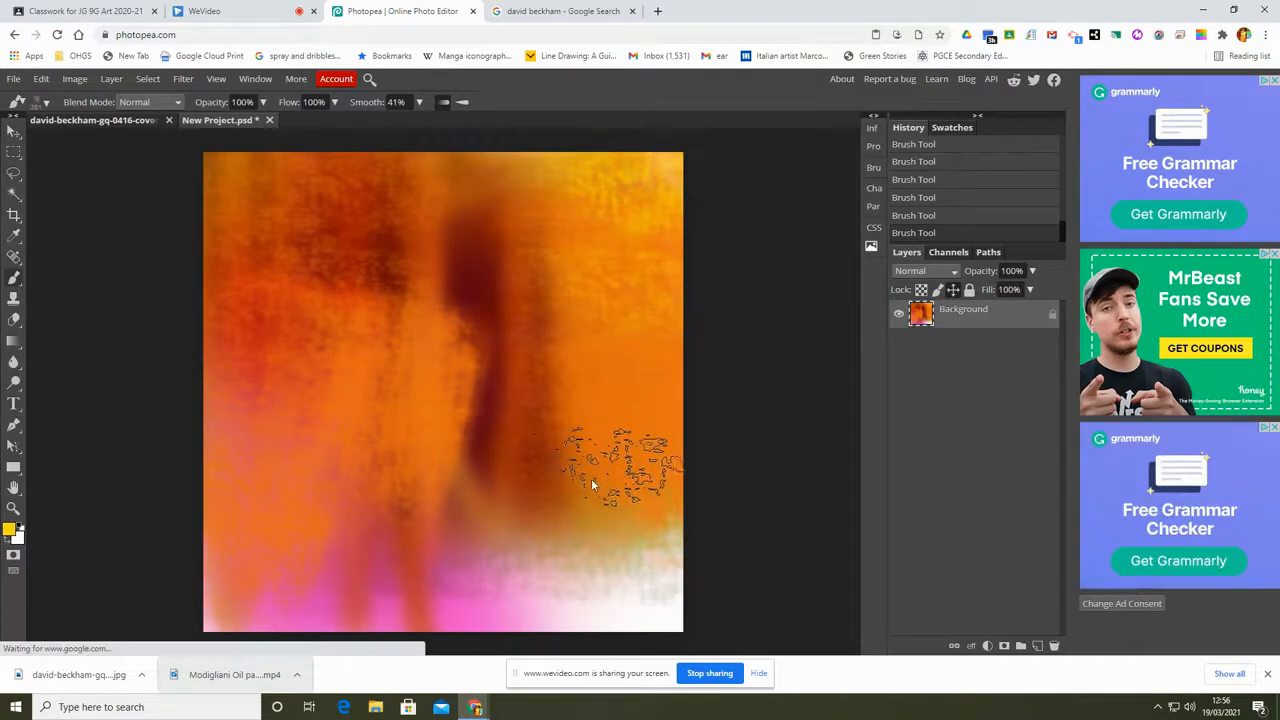
drag(583, 371, 614, 600)
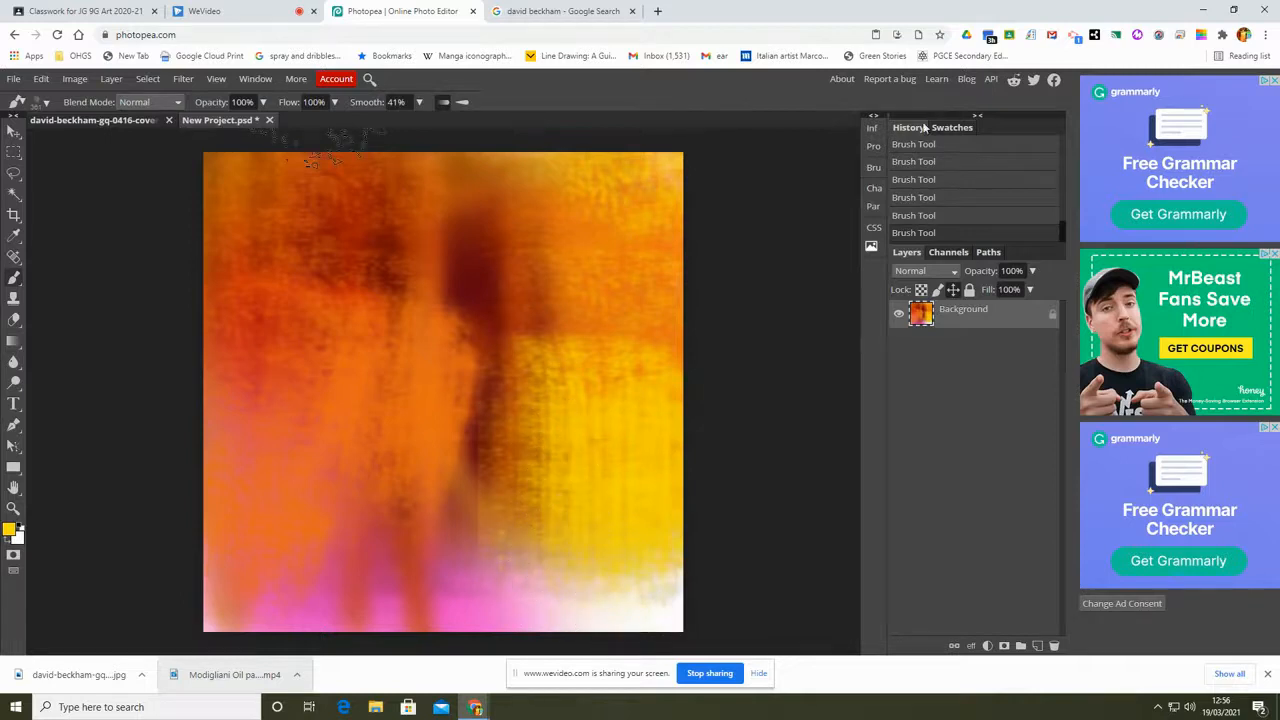
click(41, 78)
click(60, 97)
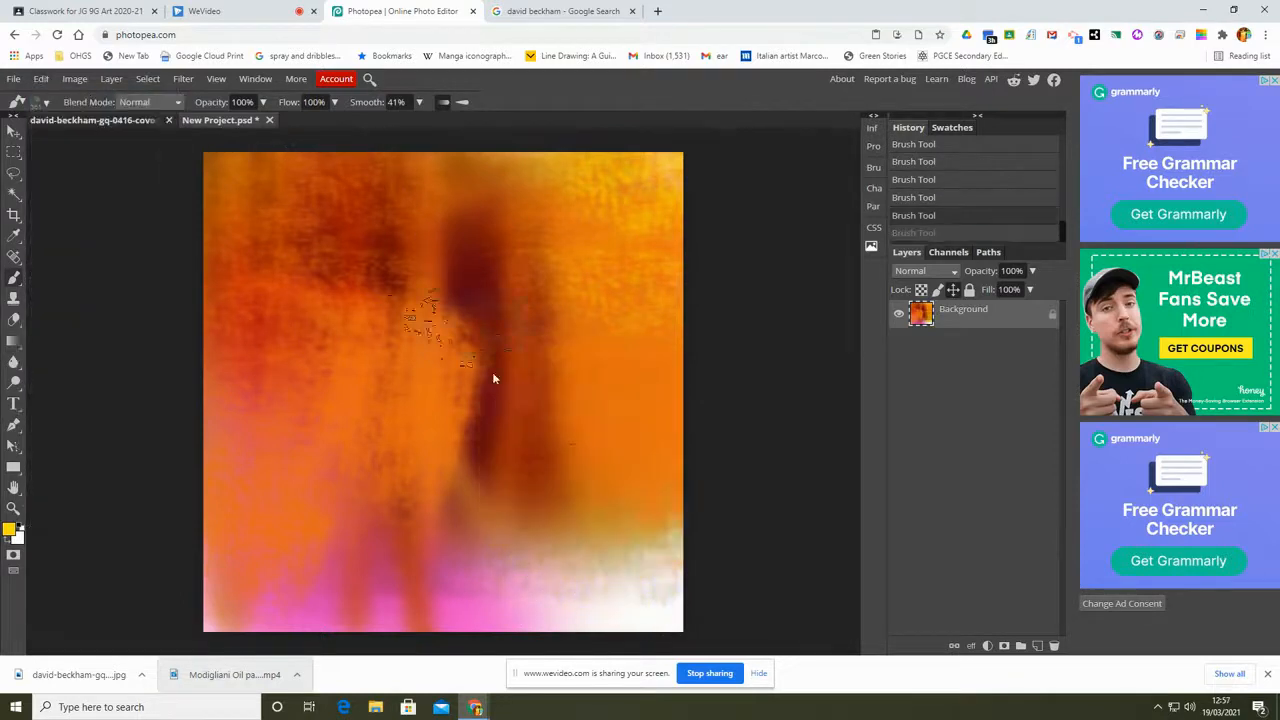
Lower the brush opacity to 85% and paint textured yellow strokes down the canvas's right side.
click(262, 101)
click(261, 121)
mouse_move(586, 333)
mouse_down()
mouse_move(640, 380)
mouse_move(600, 500)
mouse_move(650, 530)
mouse_up()
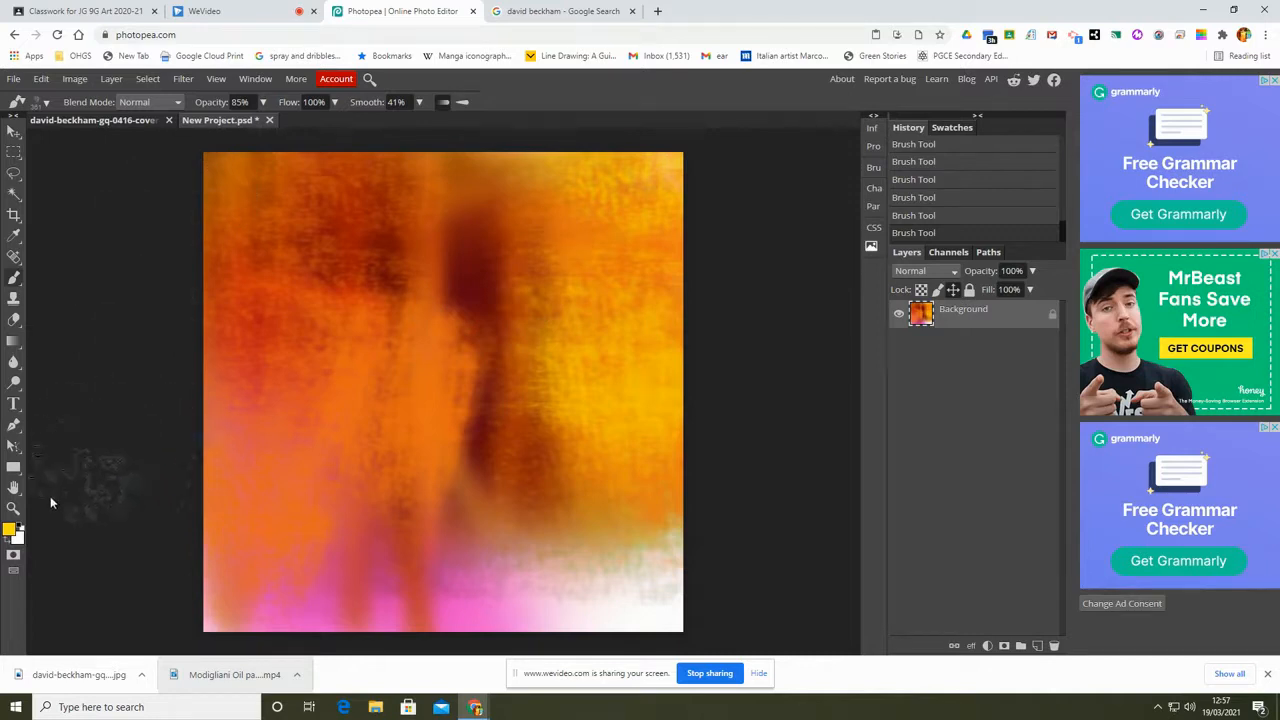
Export the painted background as a 720 by 720 px JPG at maximum quality.
click(17, 80)
mouse_move(69, 274)
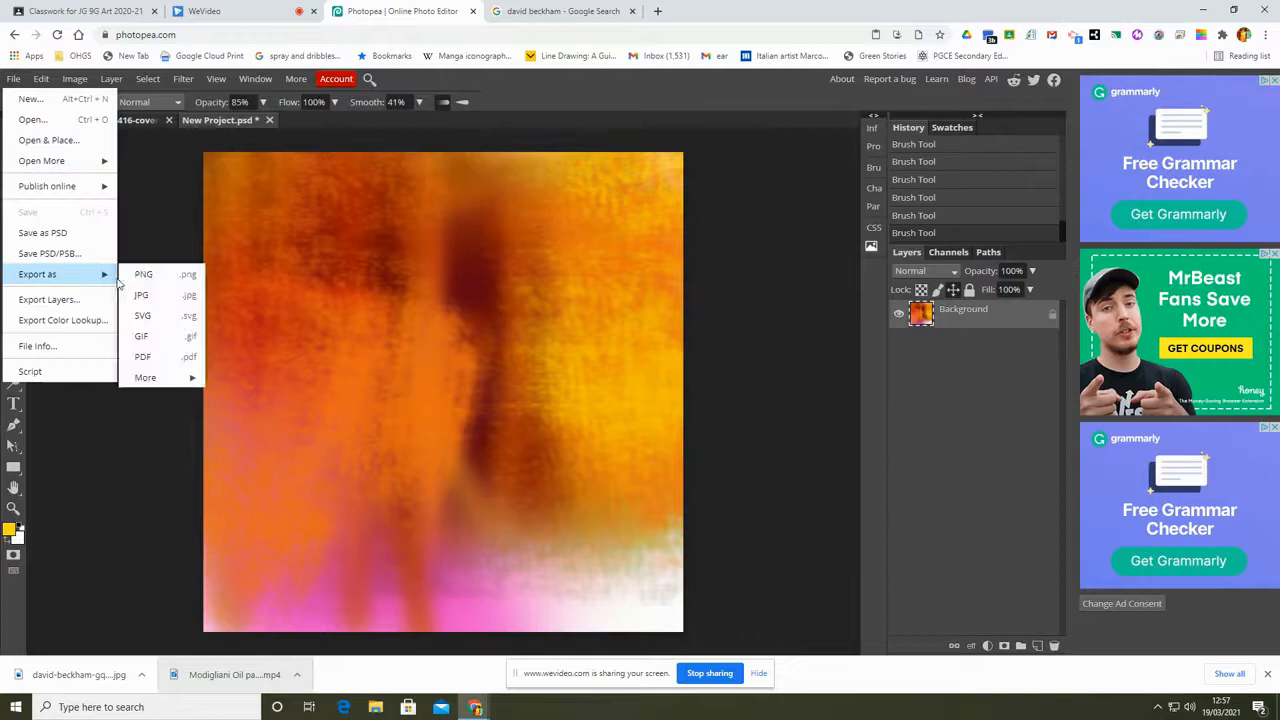
click(142, 296)
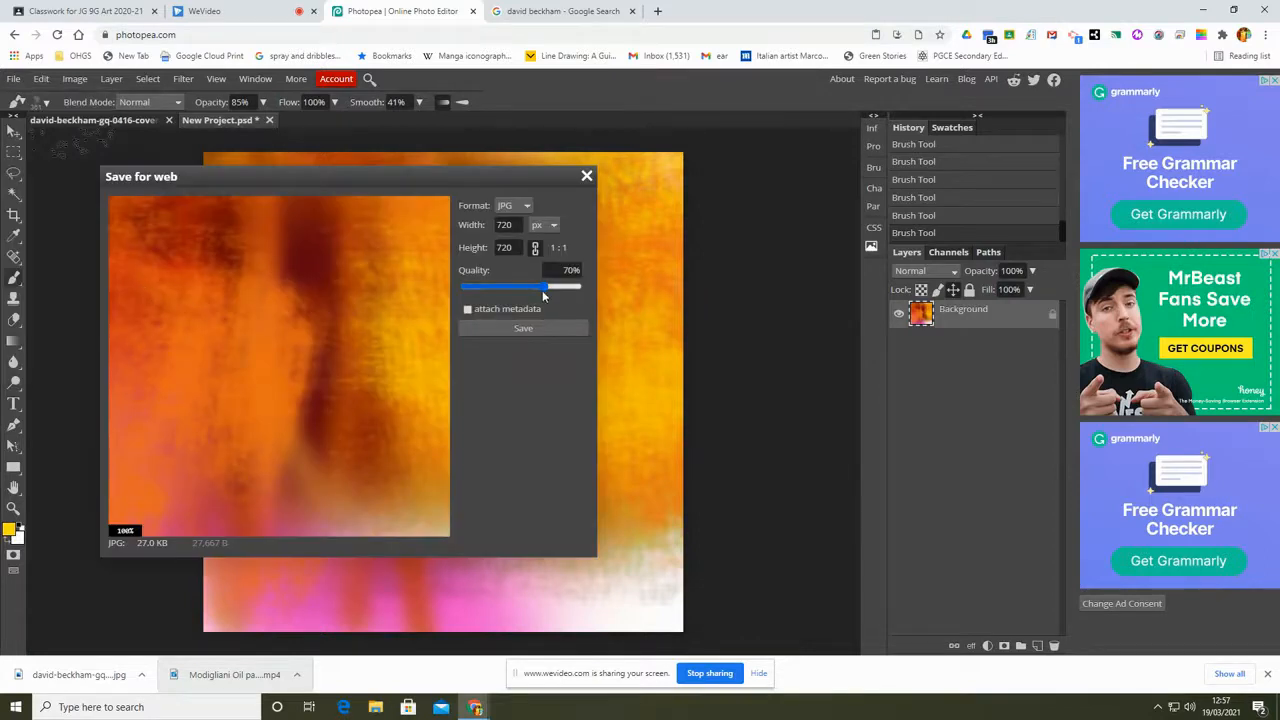
drag(543, 286, 586, 287)
click(571, 329)
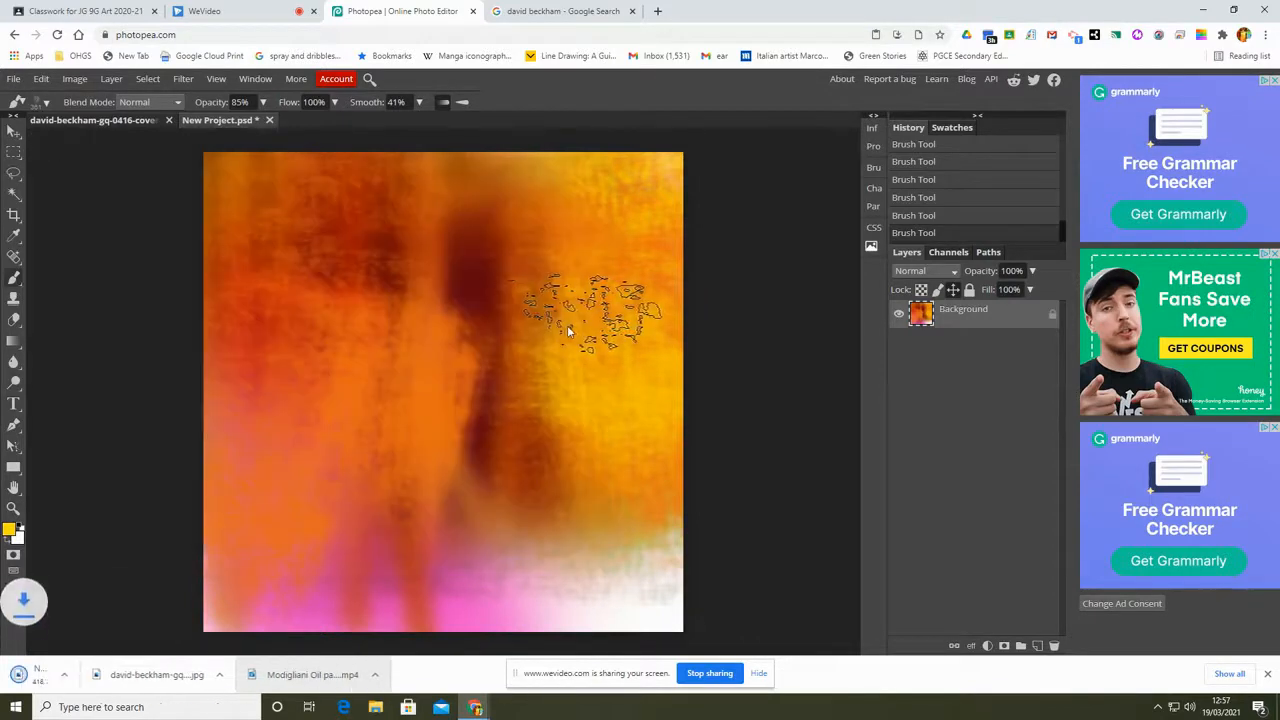
Apply a Hue/Saturation adjustment to the painted background with the hue set to -40.
click(80, 80)
mouse_move(105, 99)
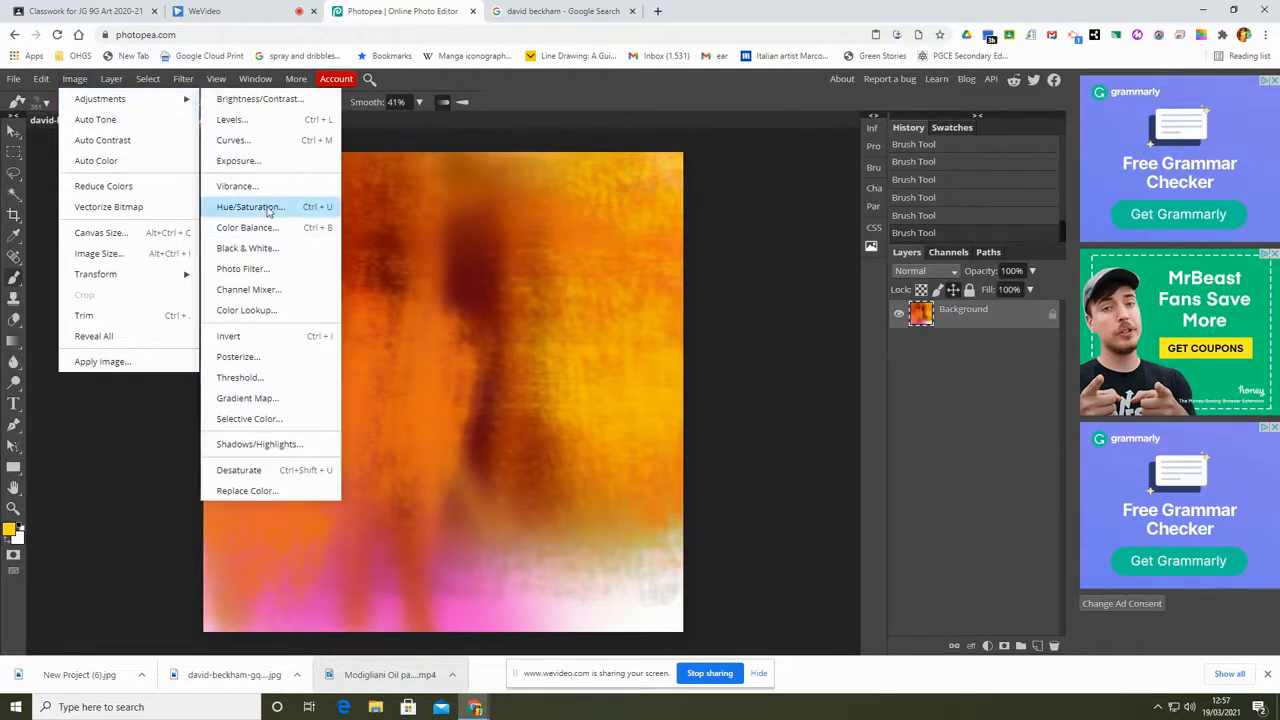
click(268, 211)
drag(223, 183, 814, 207)
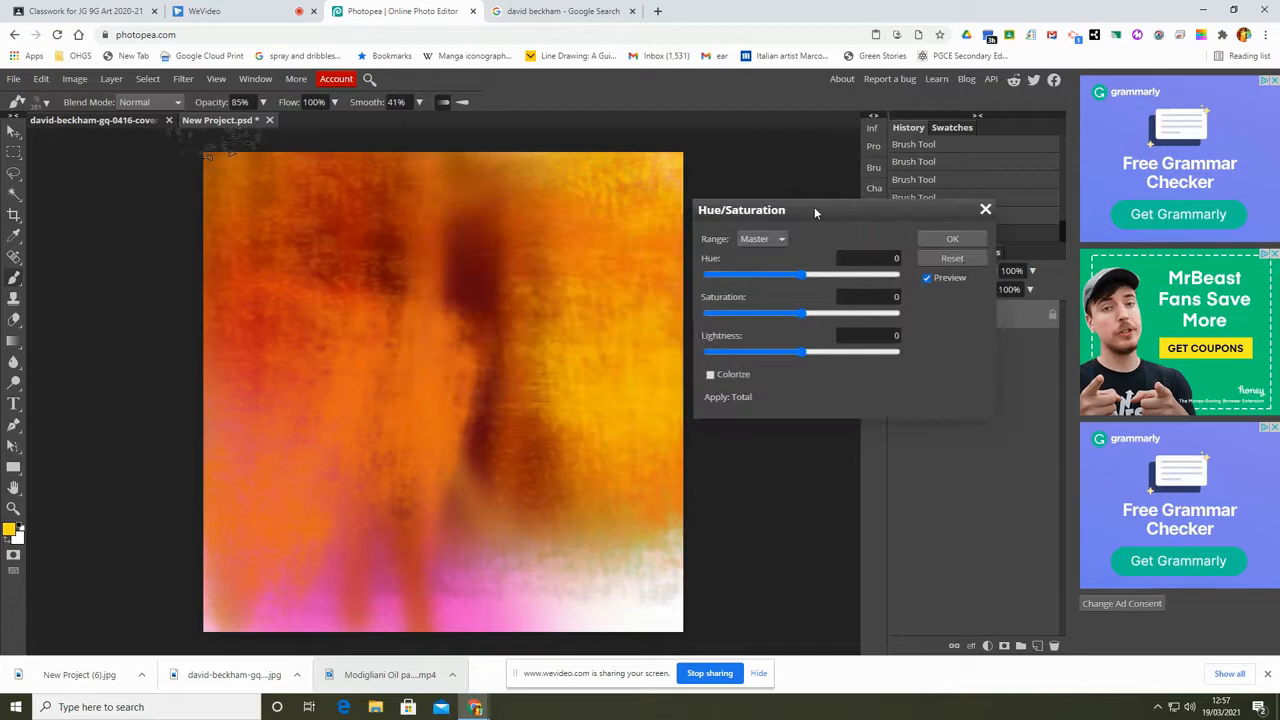
drag(806, 275, 782, 289)
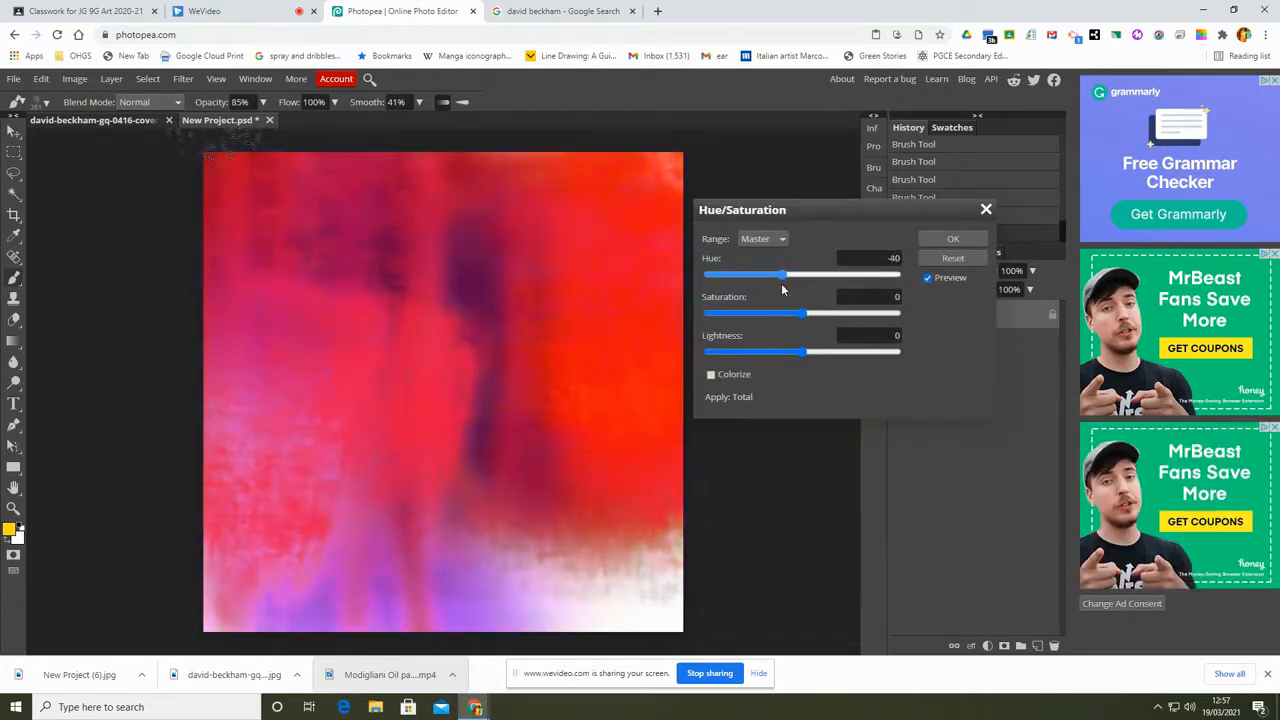
click(950, 239)
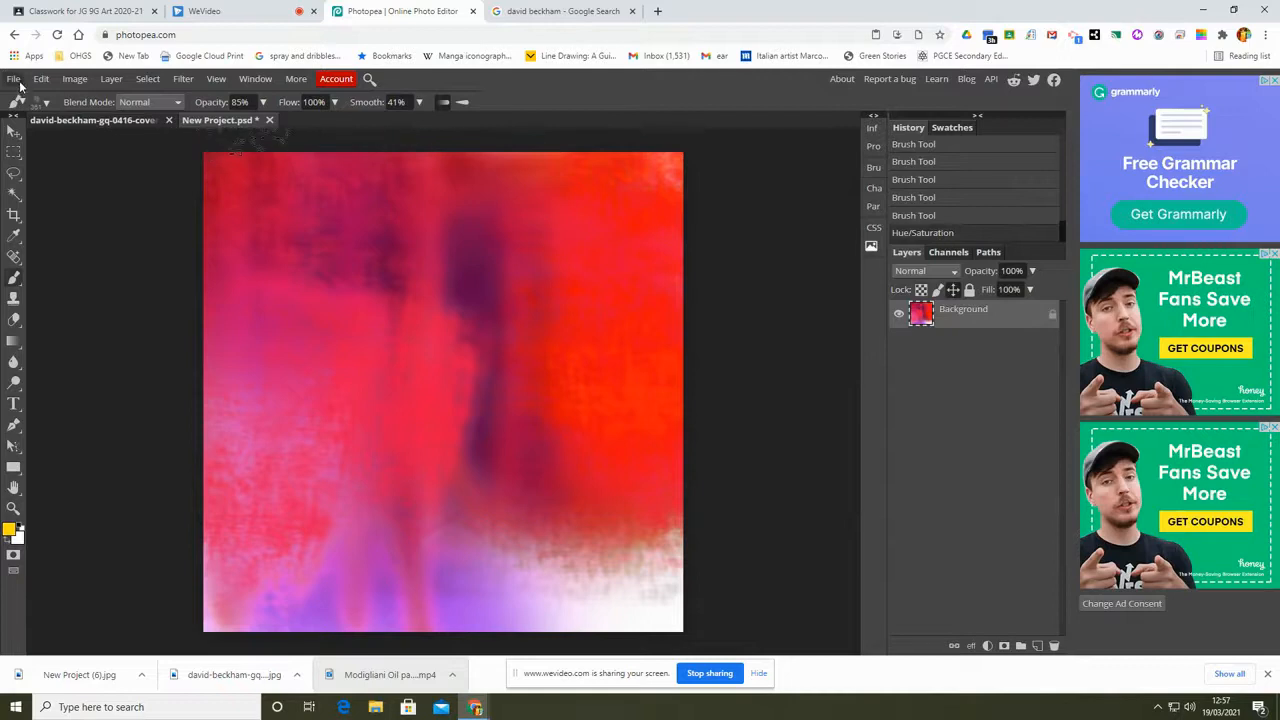
Rename the New Project document as red.
click(14, 78)
mouse_move(77, 276)
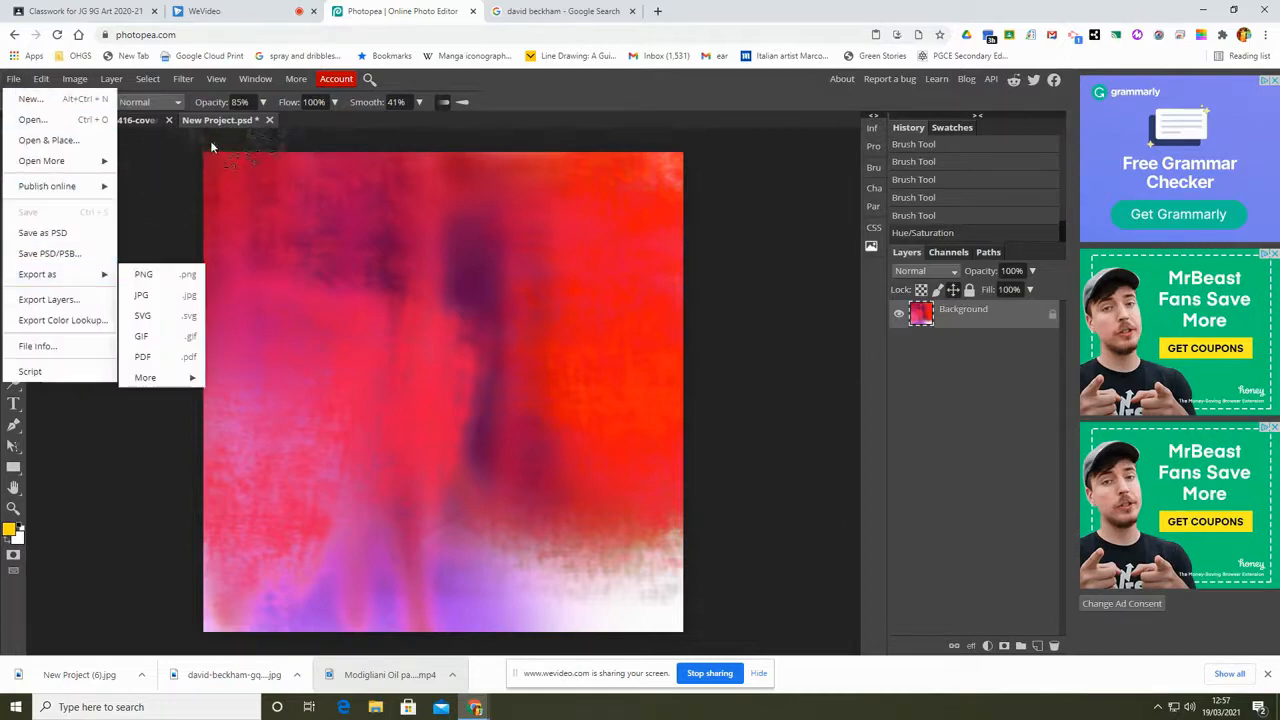
click(211, 122)
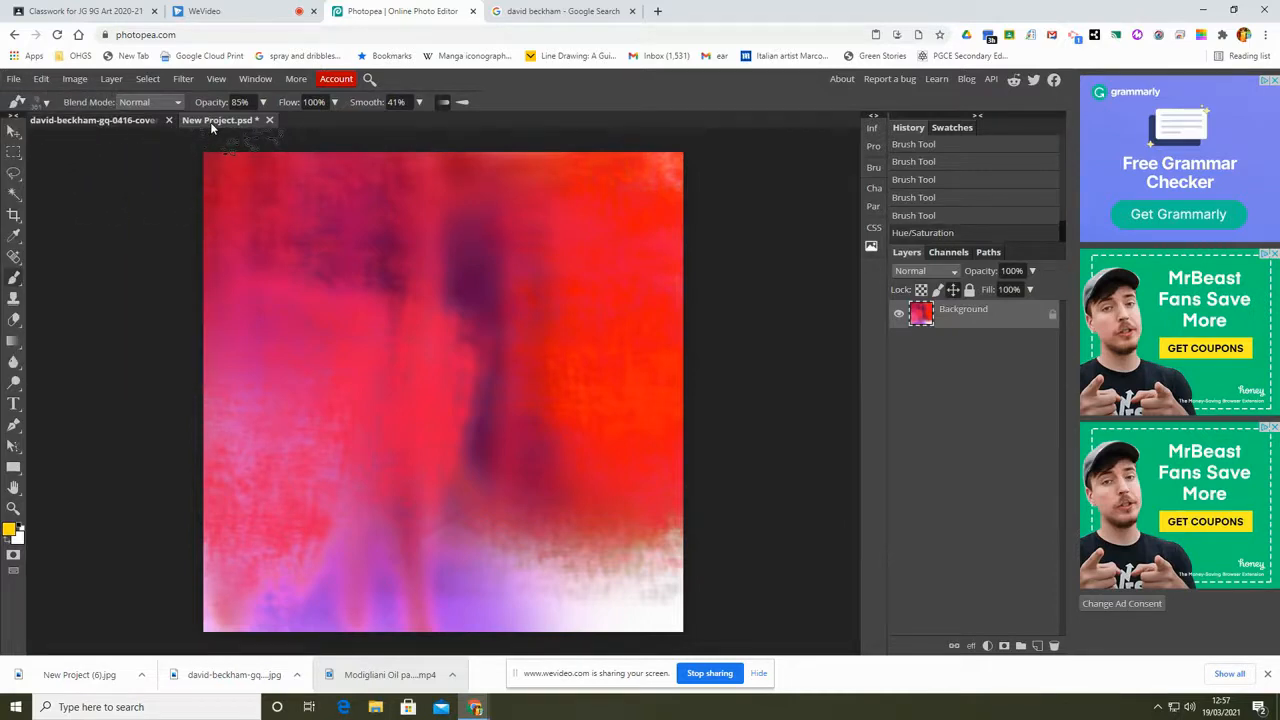
double_click(211, 122)
text(red)
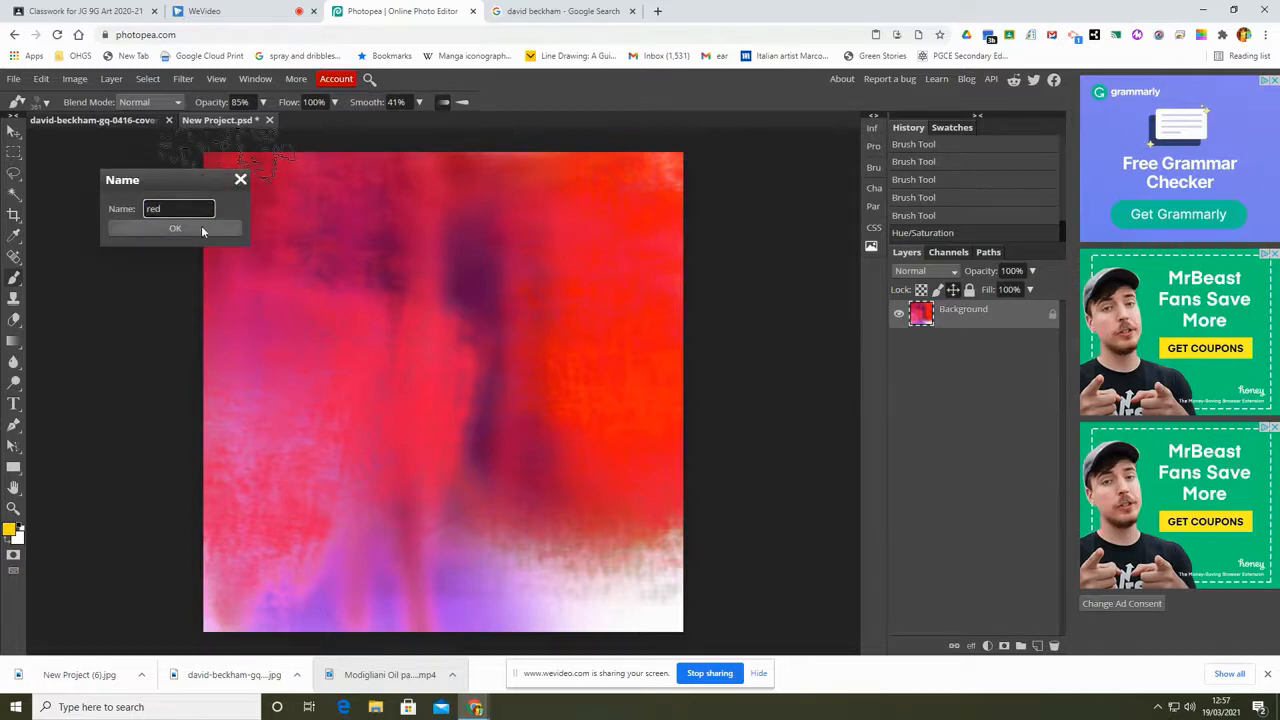
click(205, 229)
Export the recoloured red background as a JPG.
click(15, 80)
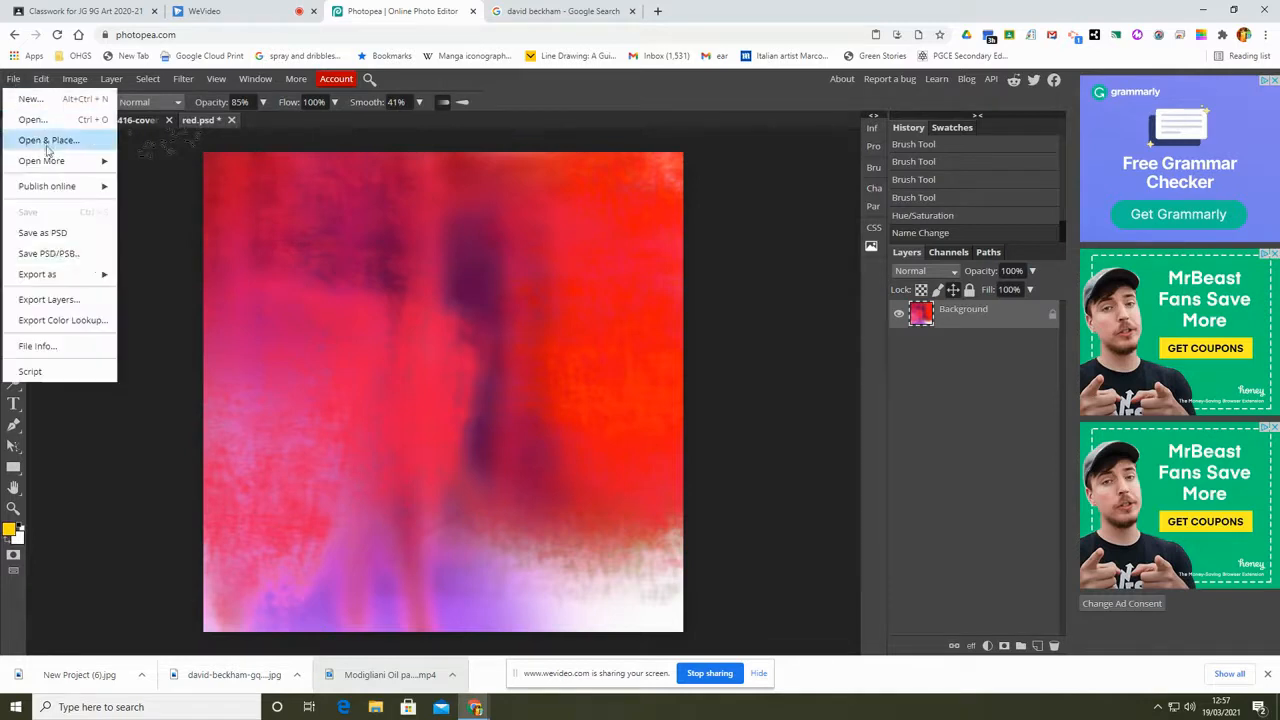
mouse_move(74, 274)
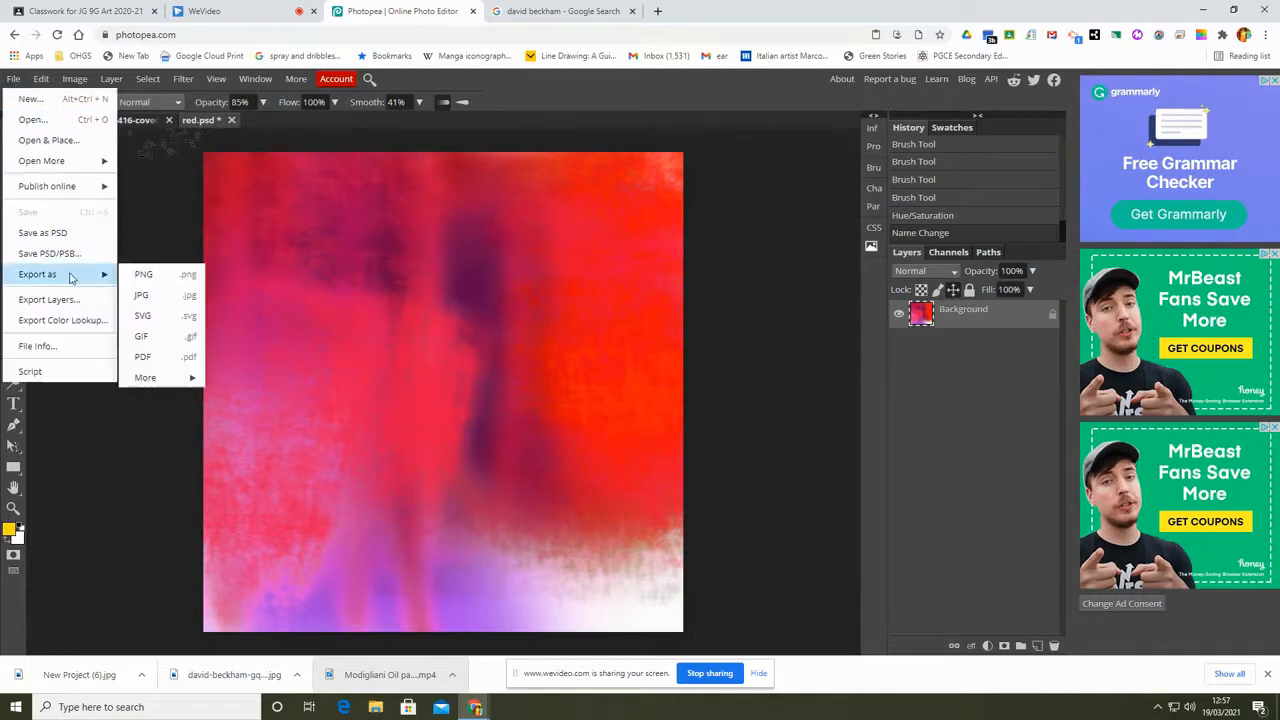
click(146, 295)
click(519, 329)
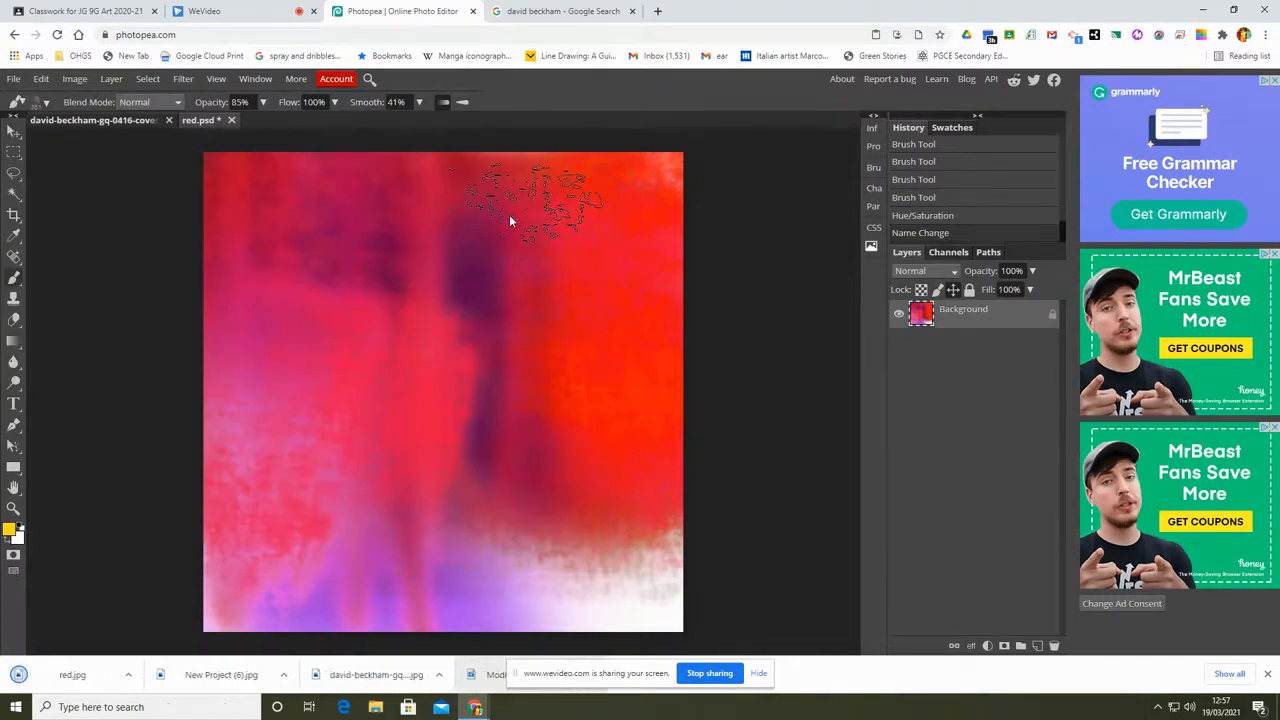
Switch to the Google Images results and search for "paint dribbles".
click(560, 11)
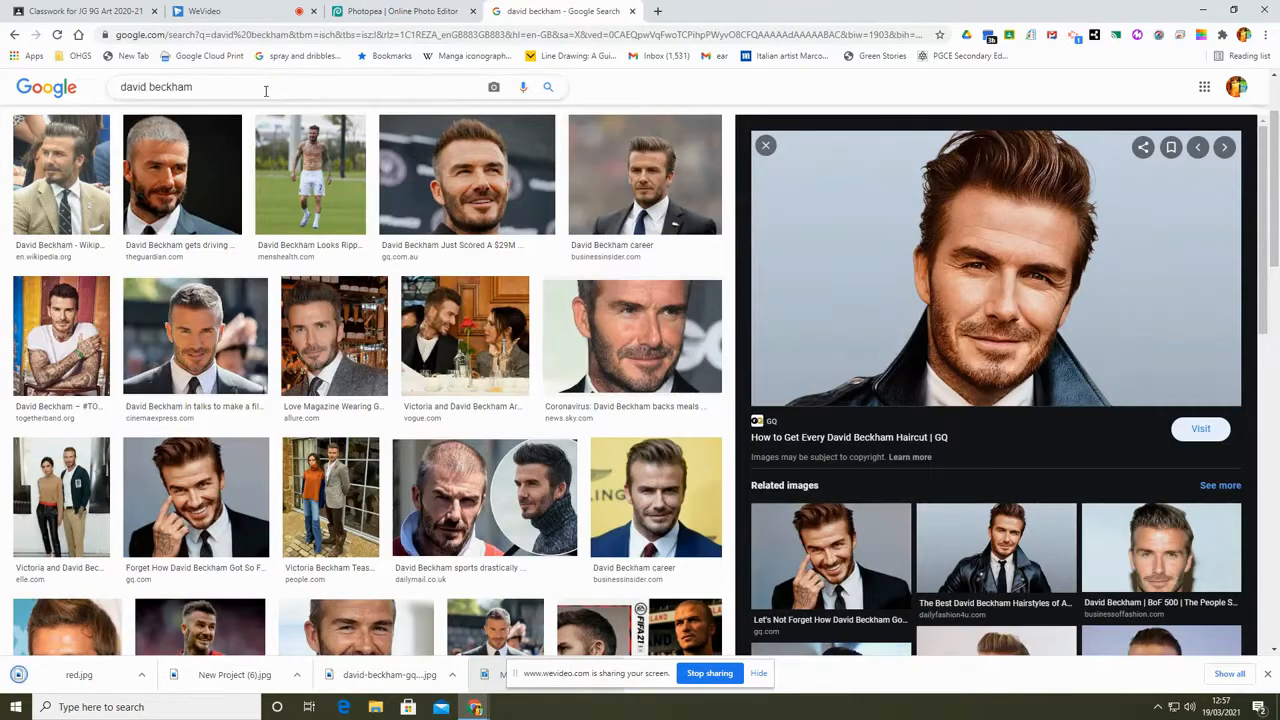
drag(220, 87, 104, 90)
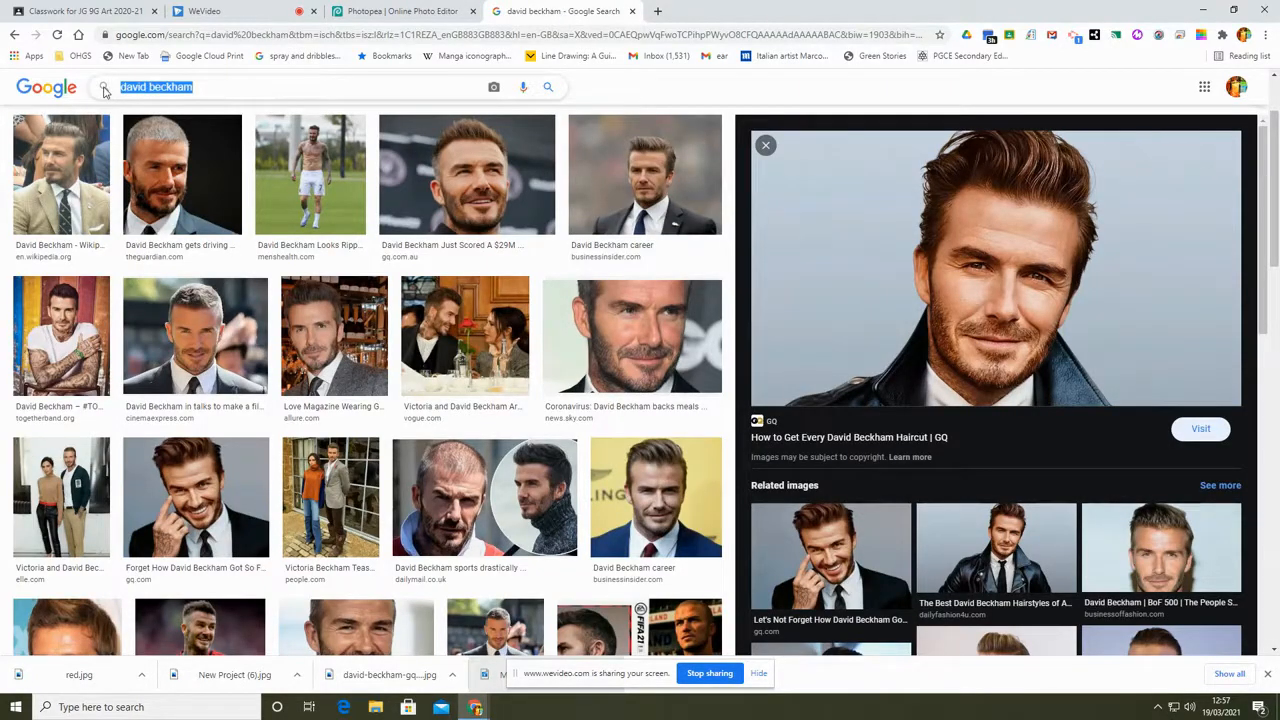
text(paint )
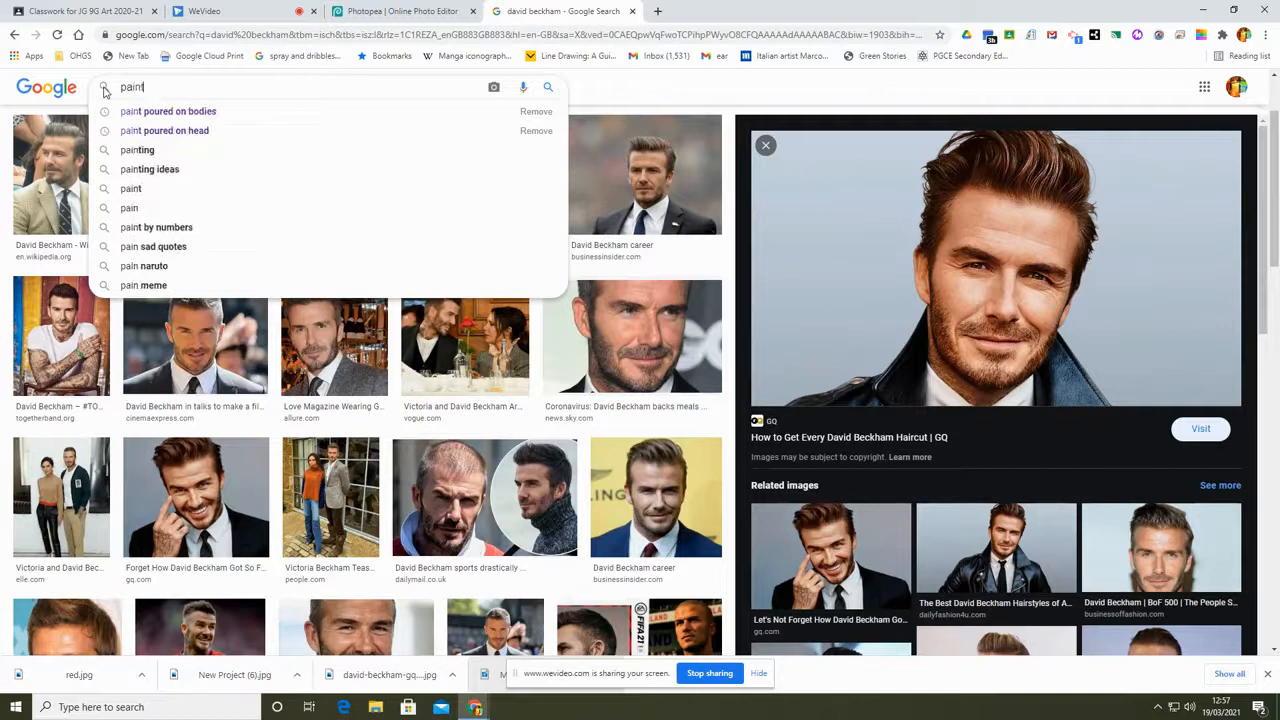
text(dr)
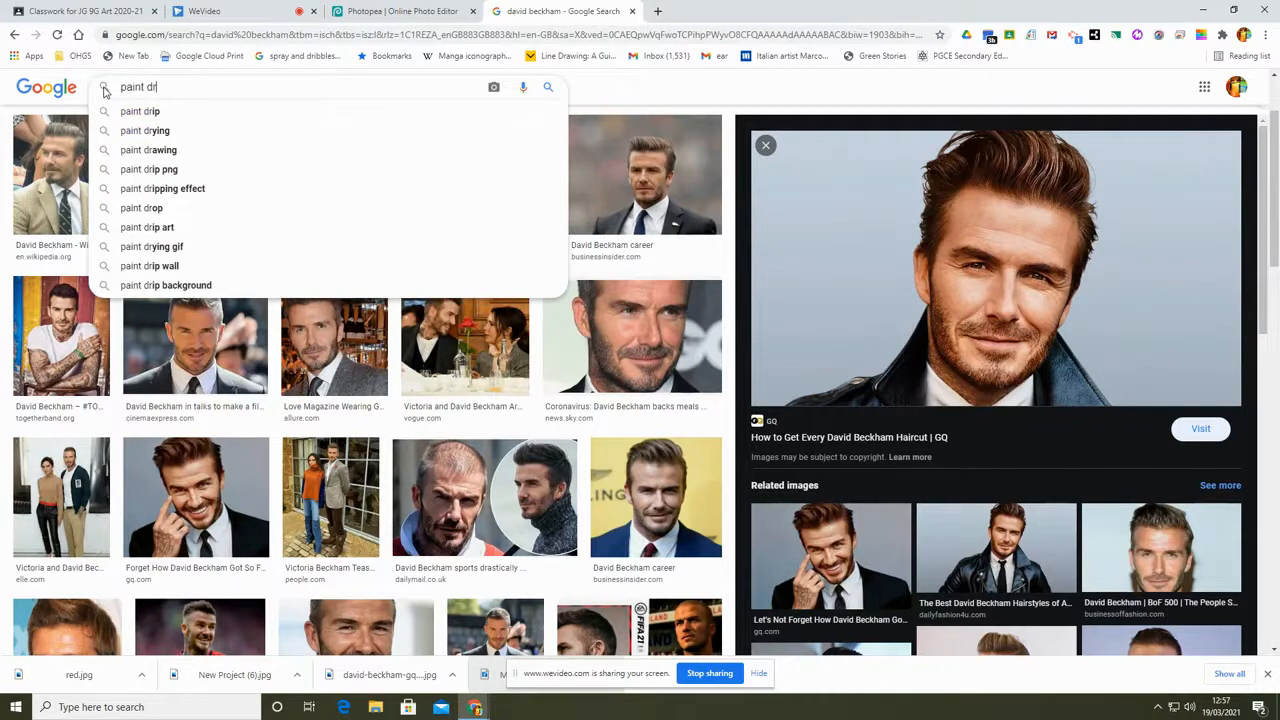
text(ibb)
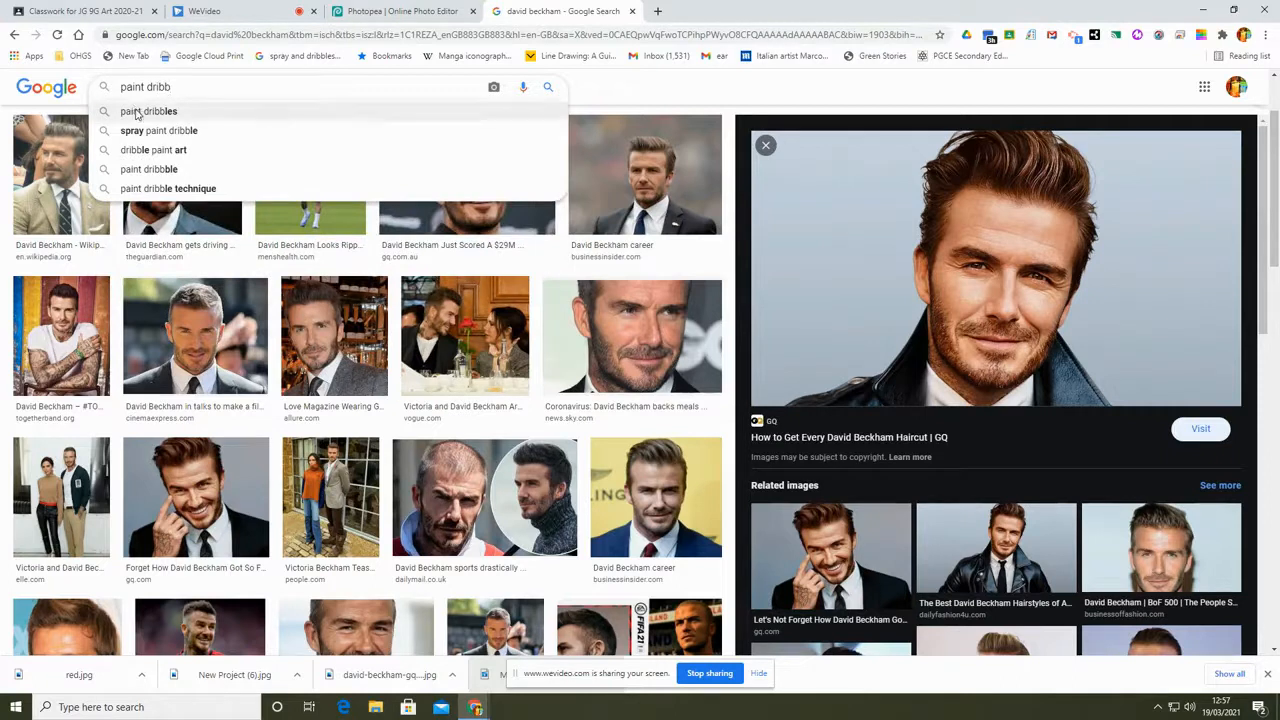
click(133, 111)
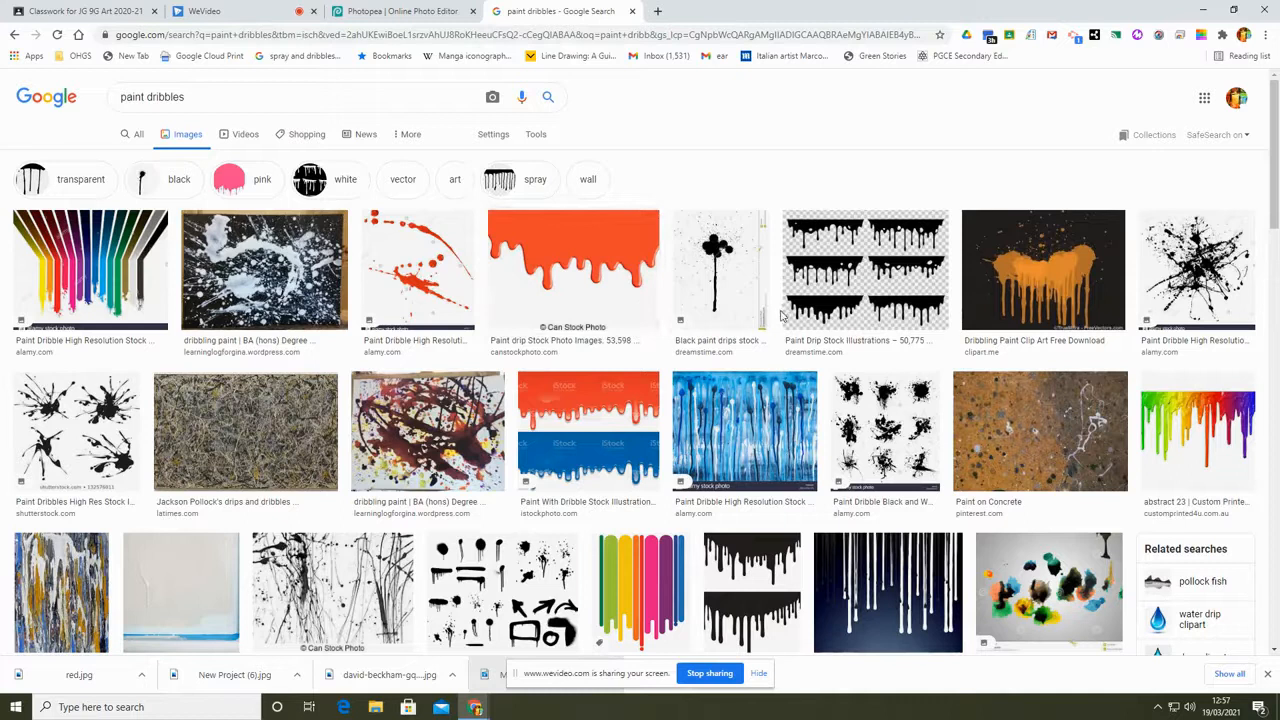
Browse the paint dribble results and open the preview of the wide black Spray Paint Drip Vector image from Shutterstock.
scroll(790, 400, down, 2)
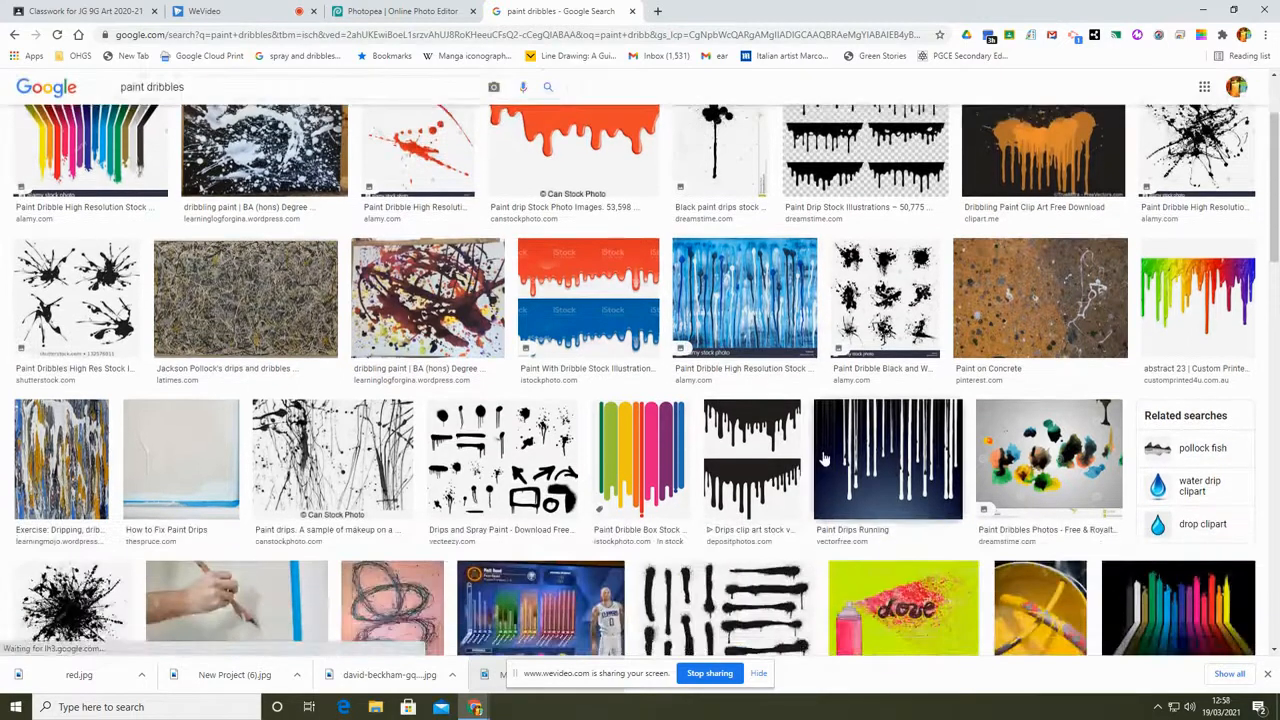
scroll(824, 459, down, 2)
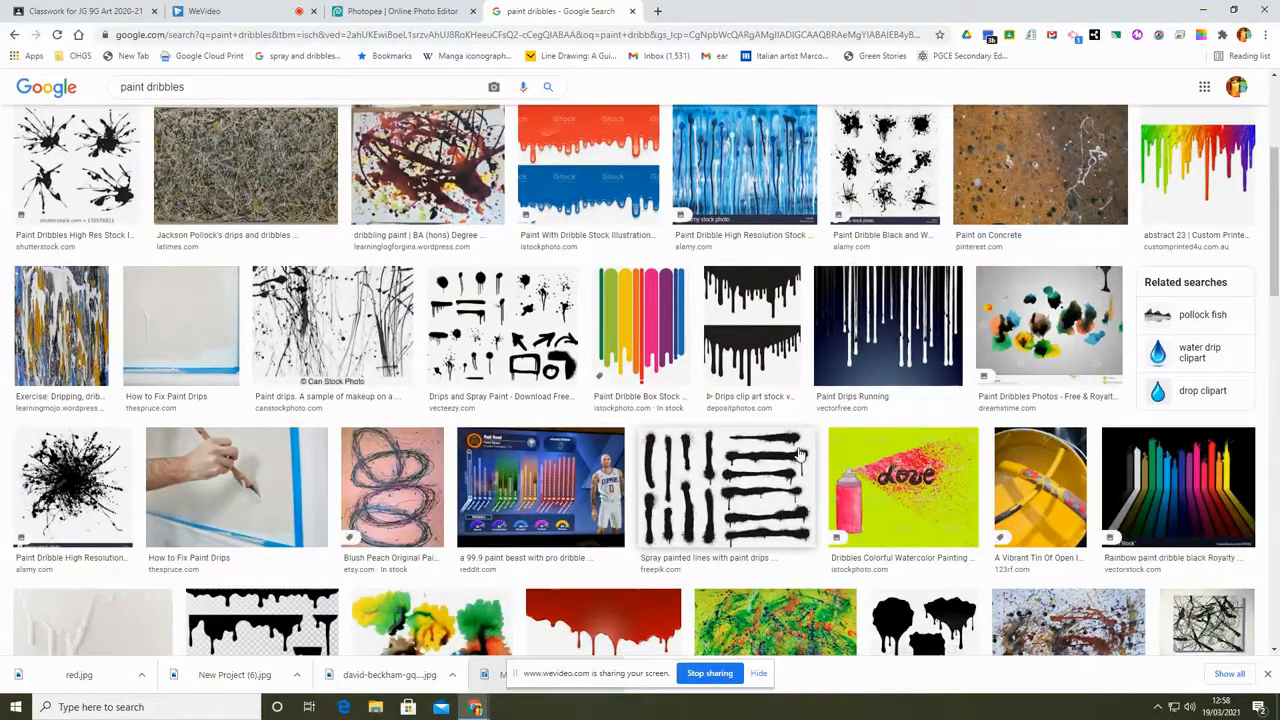
scroll(800, 455, down, 3)
scroll(800, 455, down, 2)
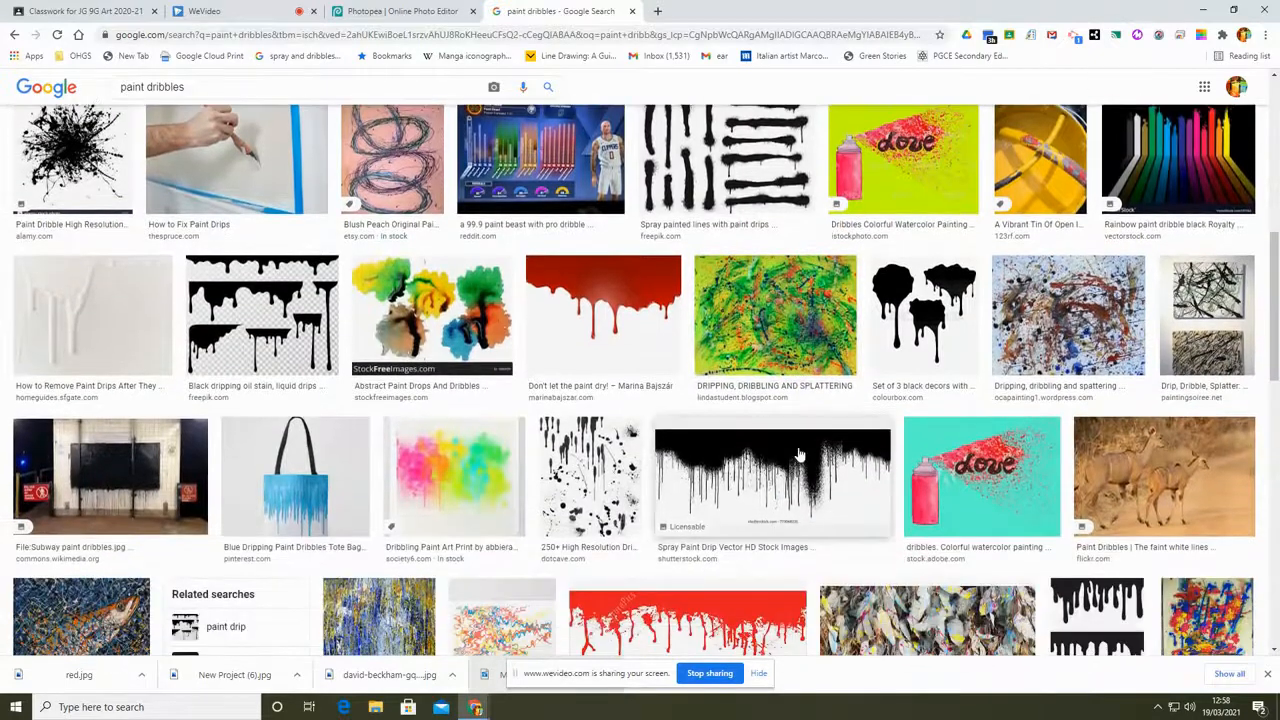
scroll(800, 455, down, 3)
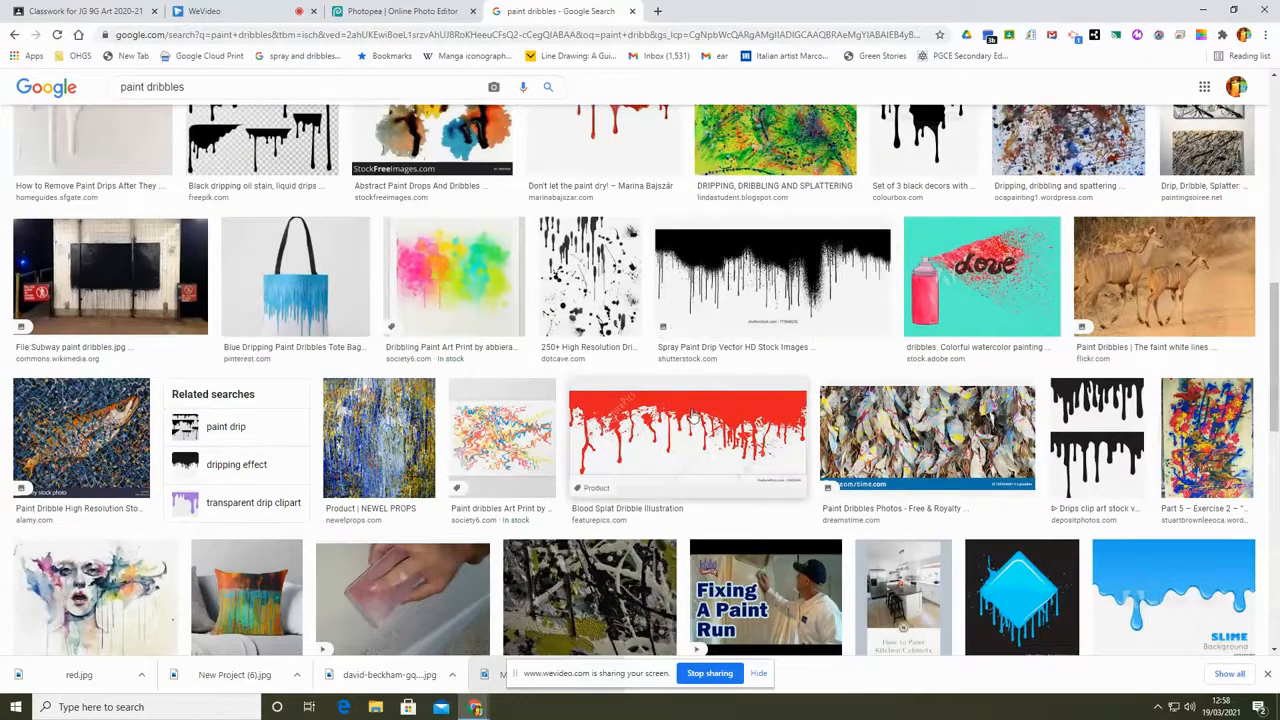
click(735, 278)
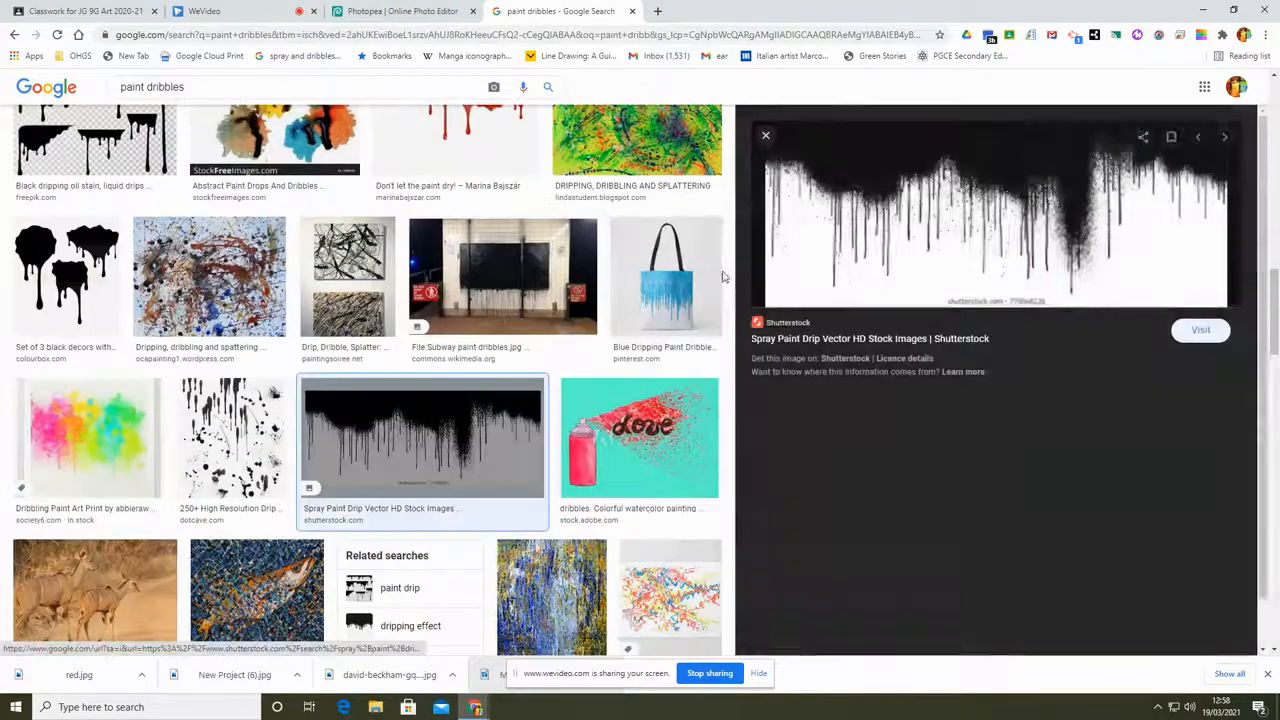
Save the spray paint drip image to the Desktop as a JPEG under its suggested file name.
right_click(890, 202)
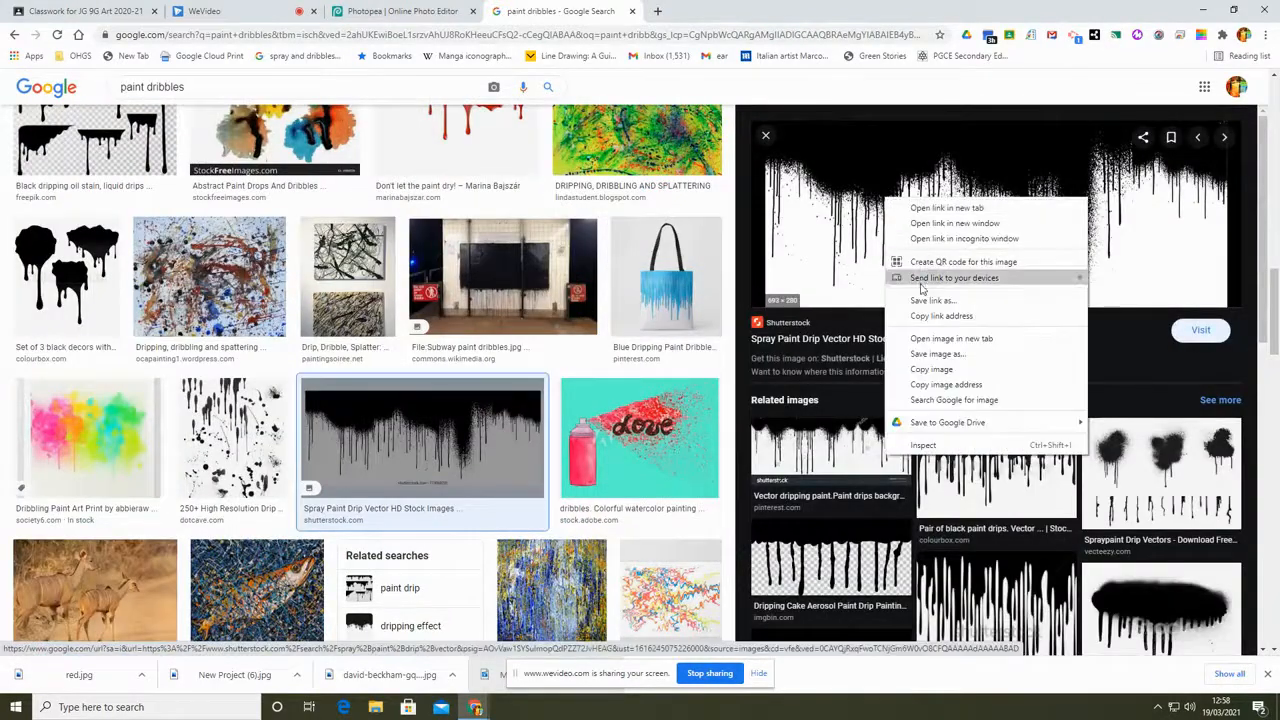
click(935, 355)
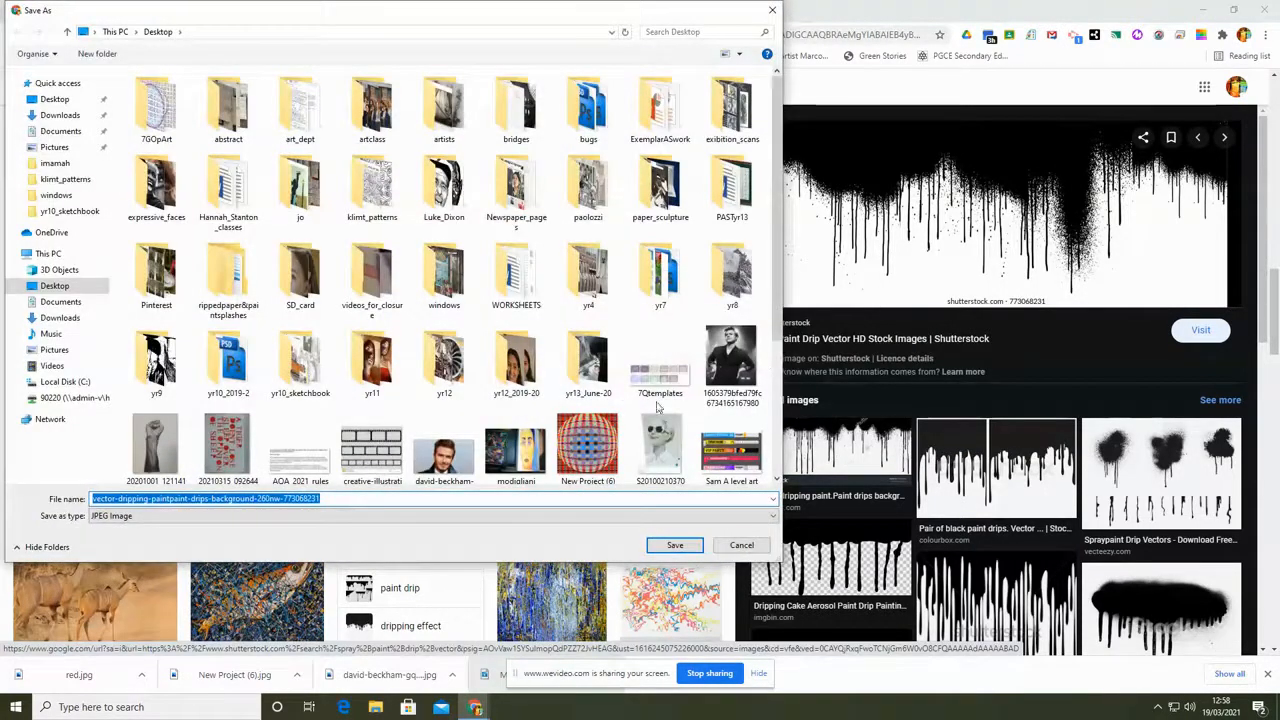
click(55, 99)
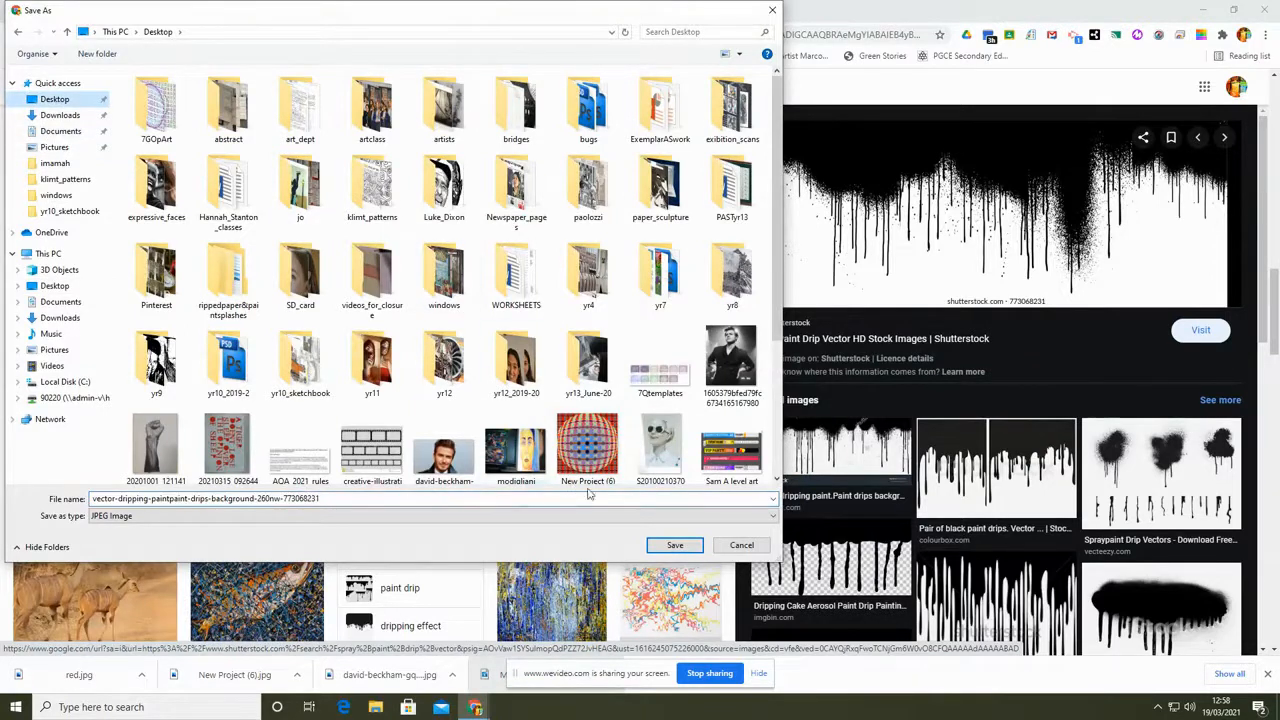
click(675, 545)
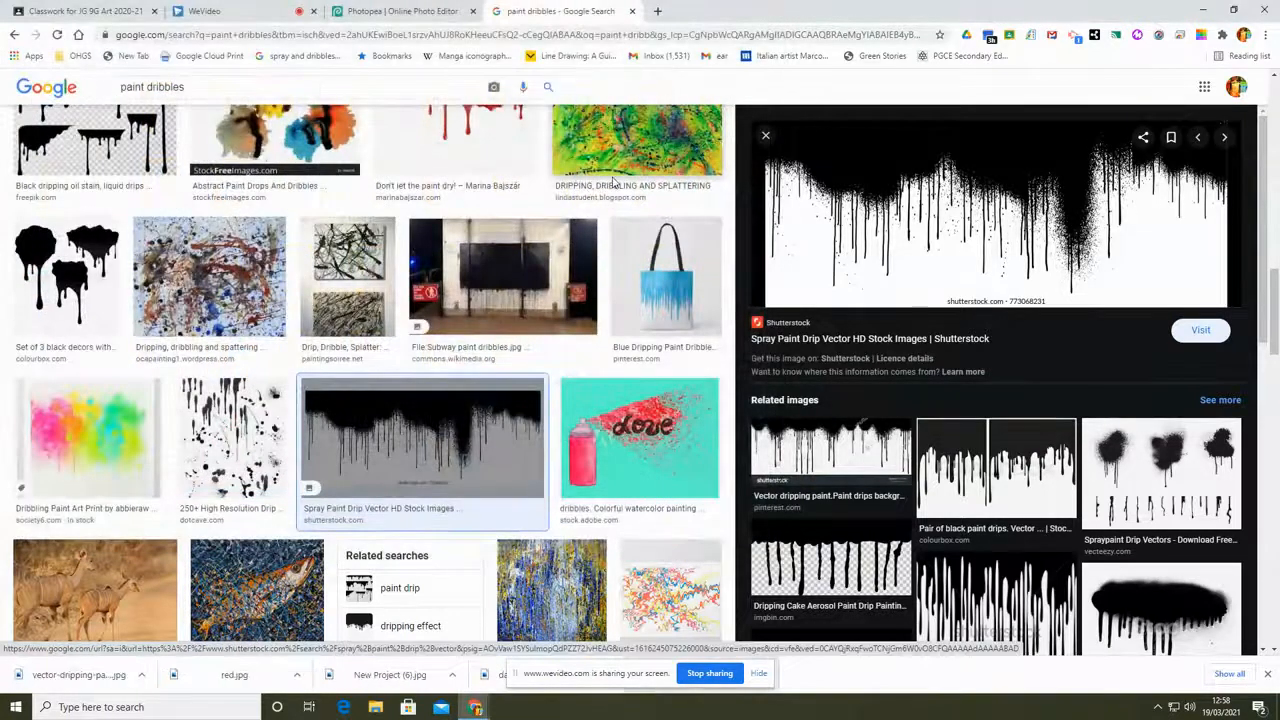
Switch back to Photopea and open the saved vector-dripping-paintpaint-drips-background image from the Desktop.
click(395, 11)
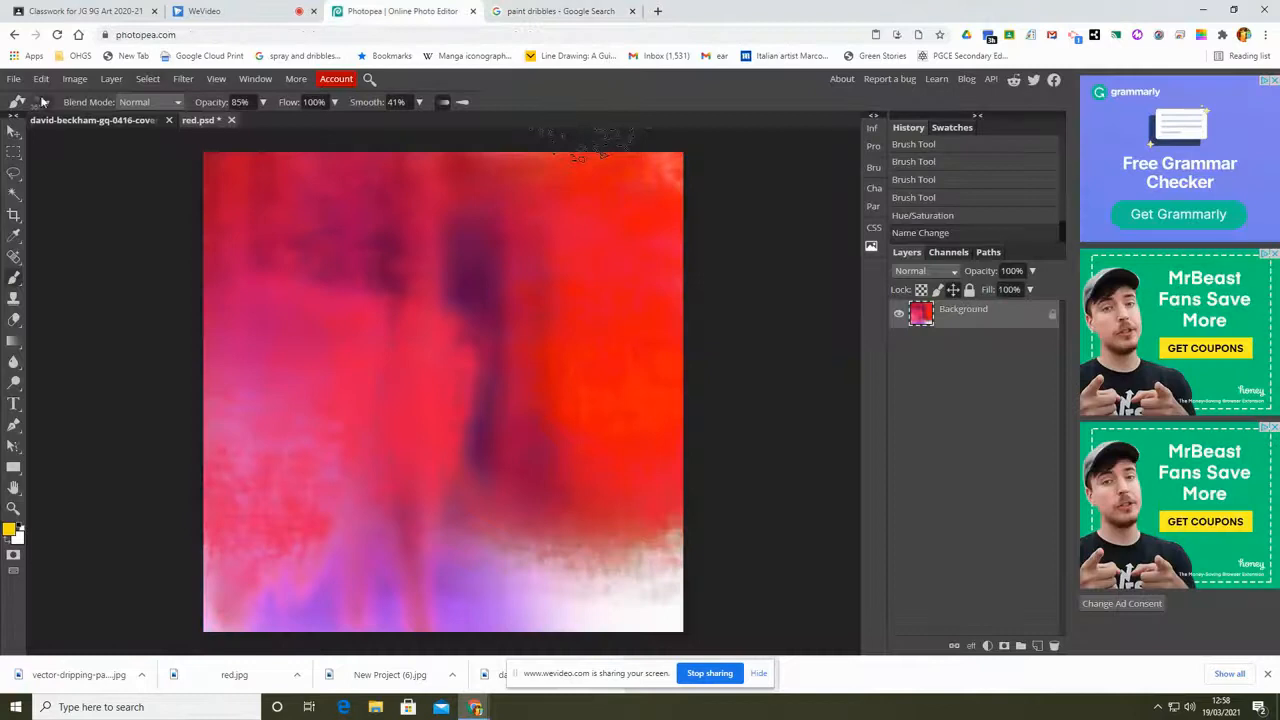
click(14, 79)
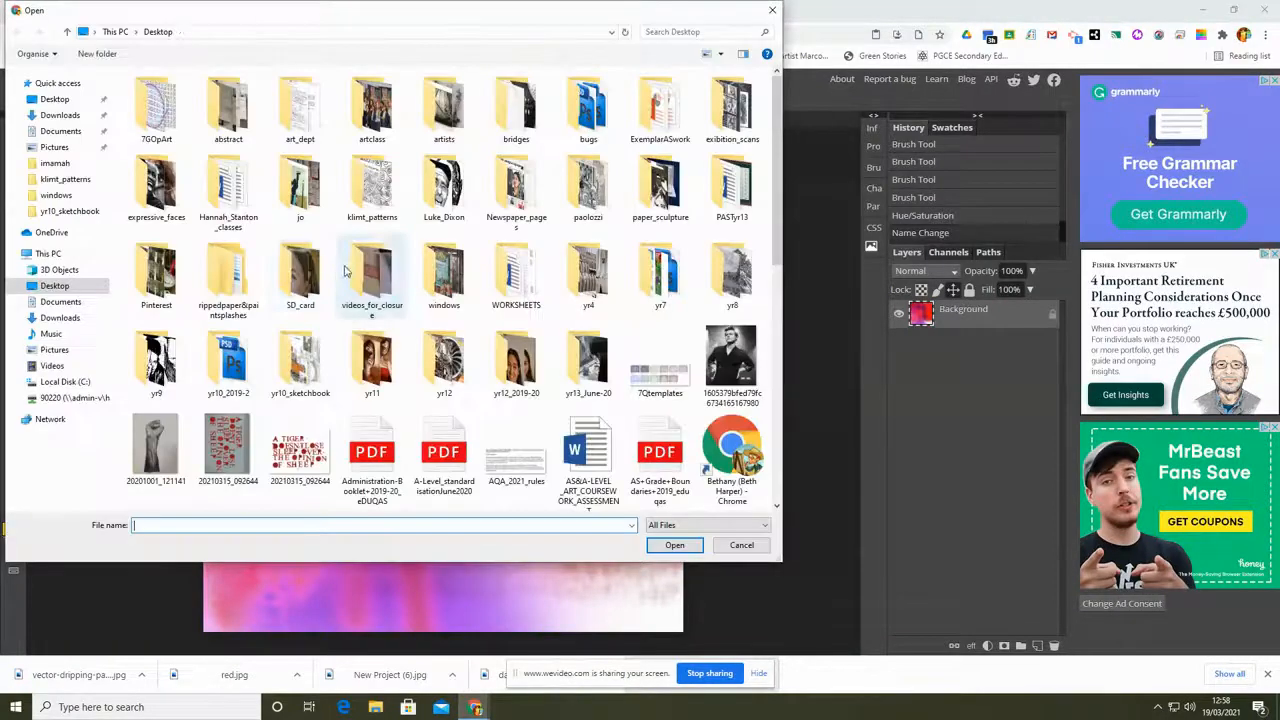
scroll(485, 452, down, 5)
click(588, 455)
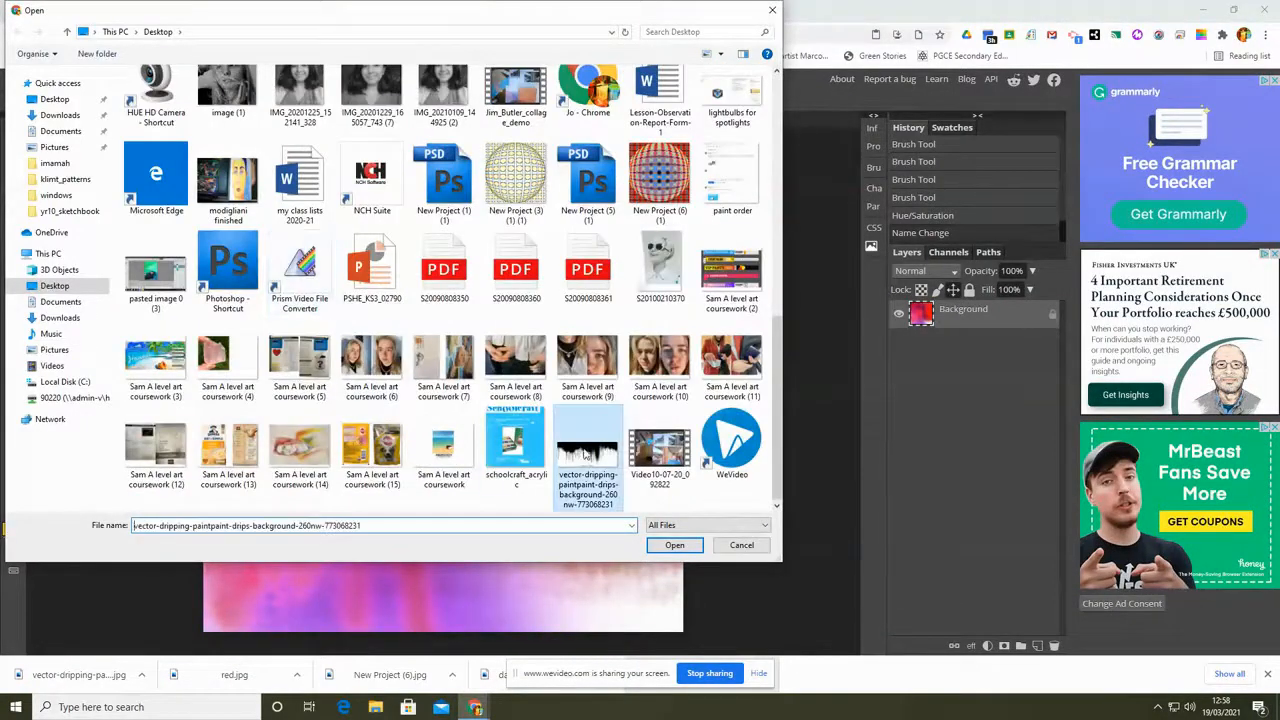
click(666, 545)
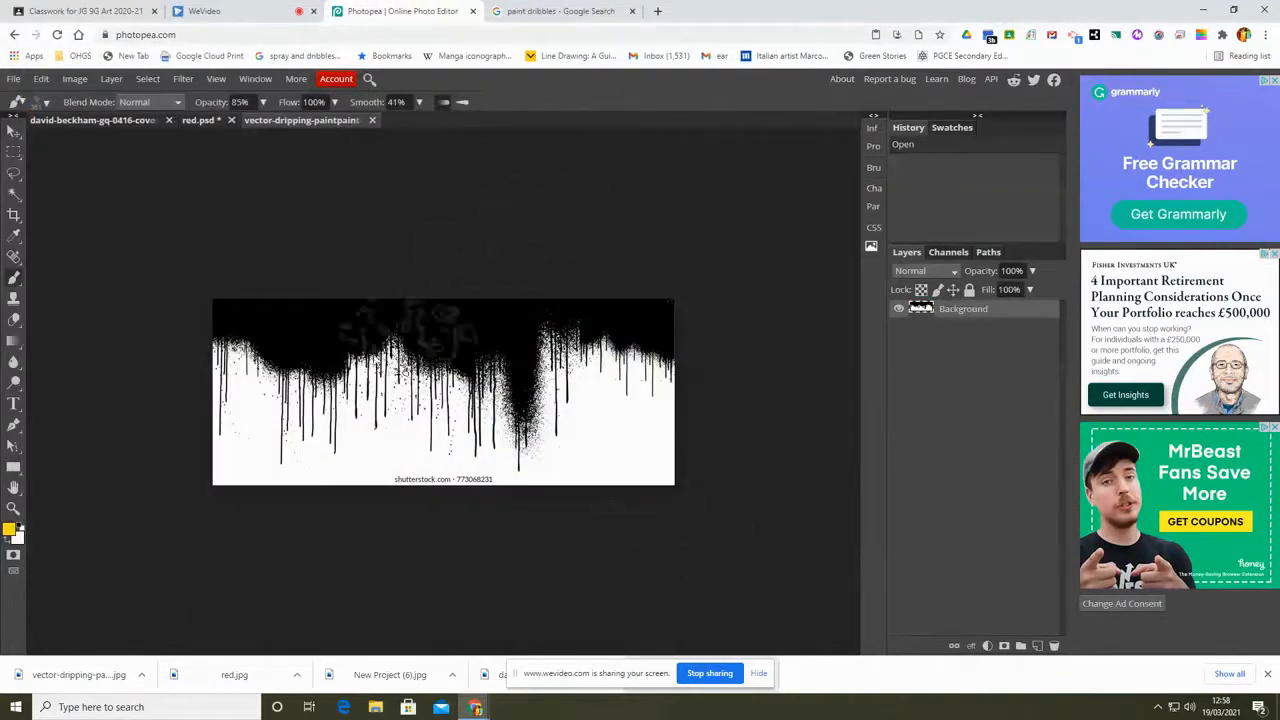
Copy the entire paint drip image and paste it as a new layer into red.psd.
click(147, 78)
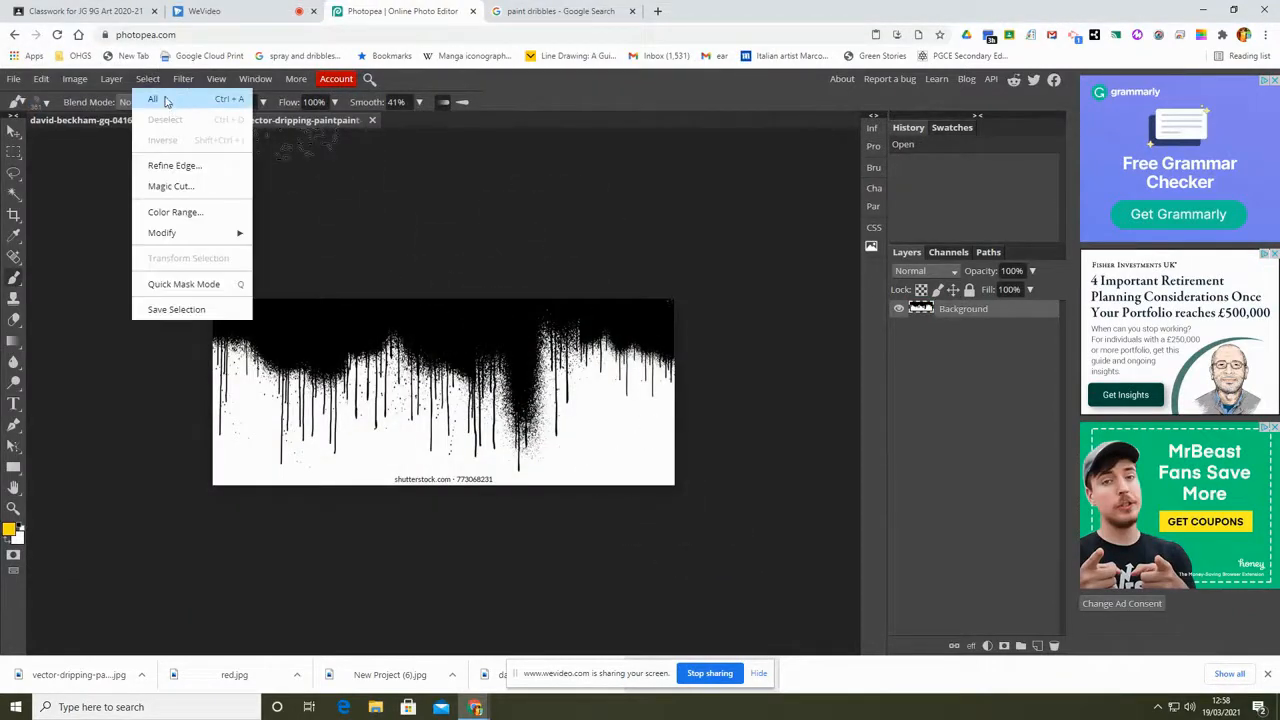
click(160, 99)
click(41, 79)
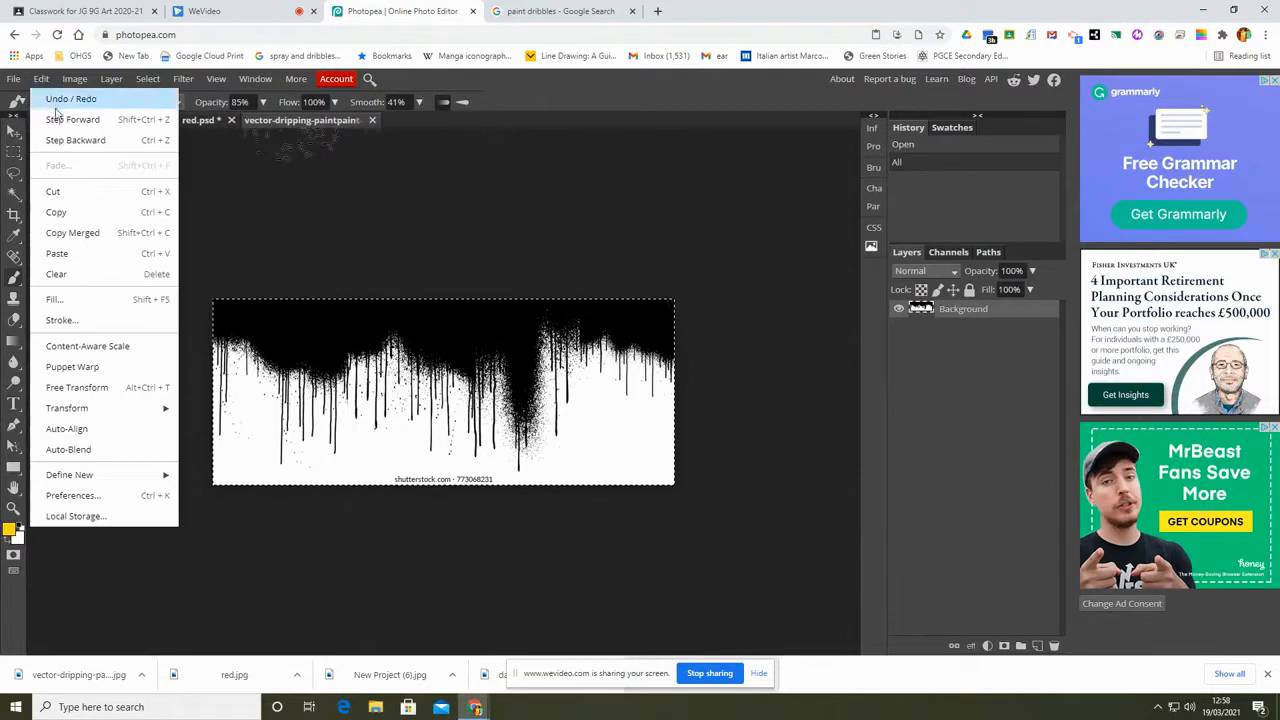
click(58, 213)
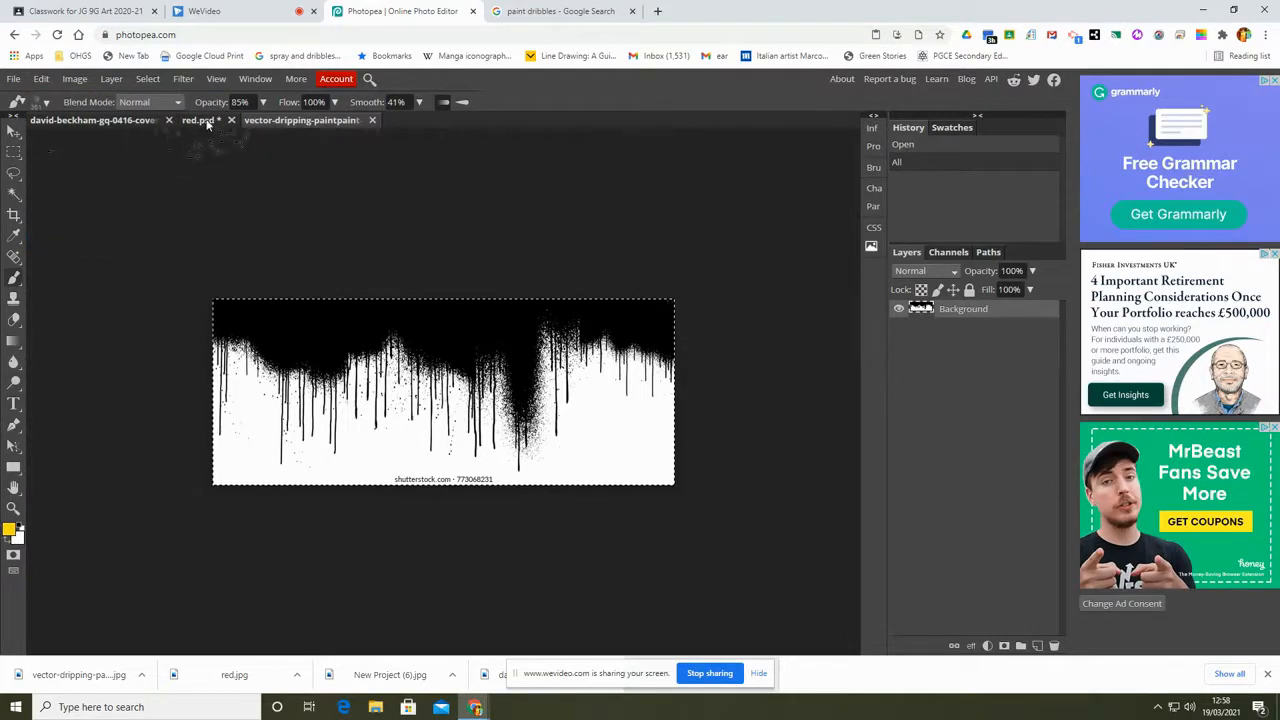
click(207, 122)
click(41, 79)
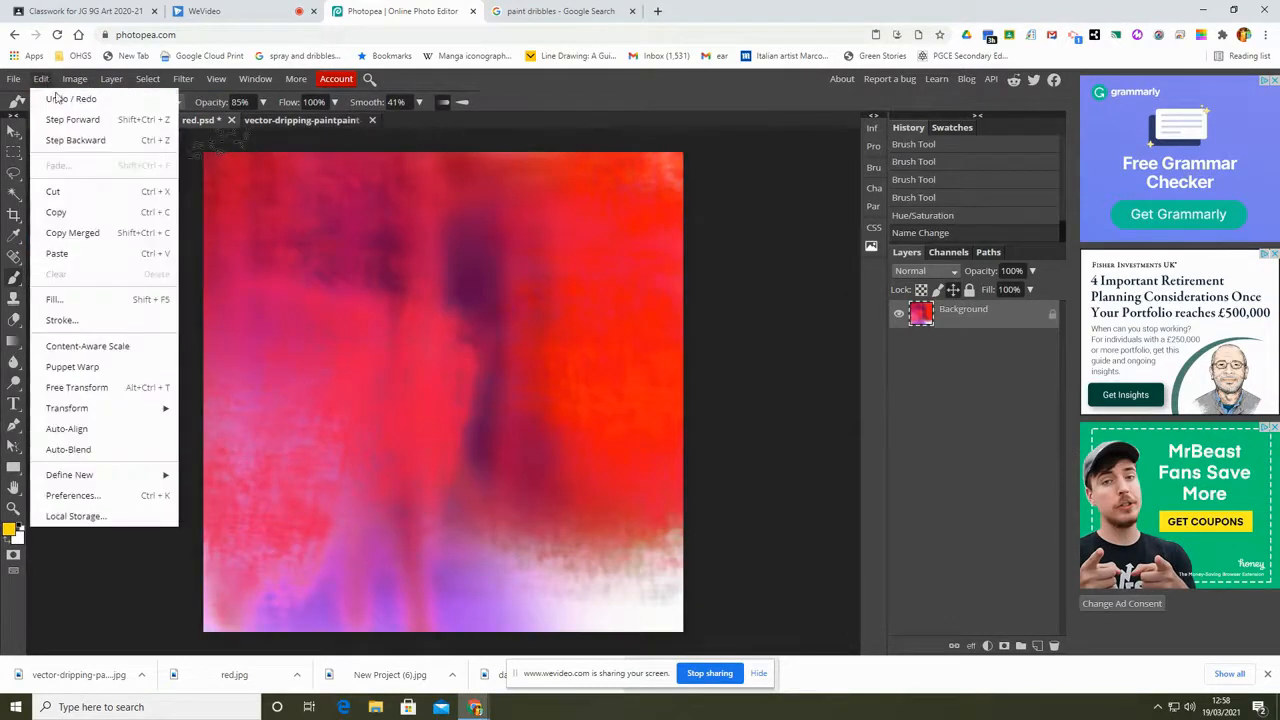
click(88, 253)
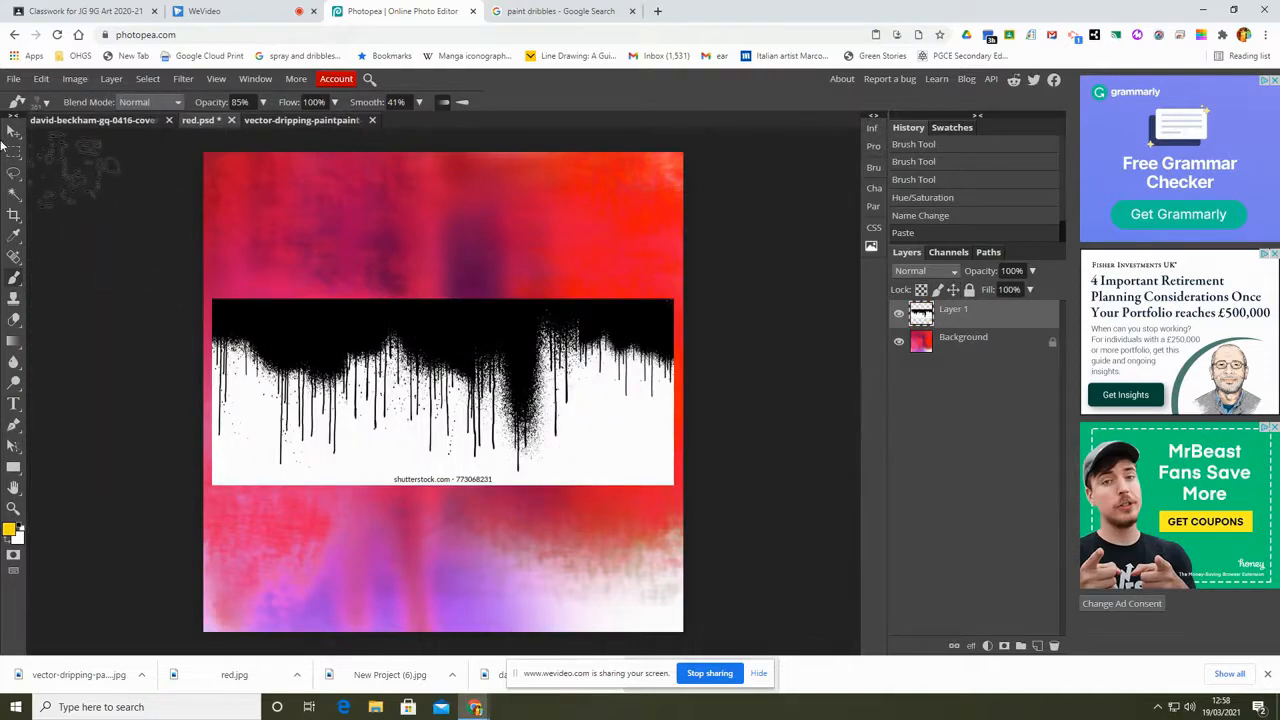
Move the pasted paint drip layer up so that it fits into the canvas's upper-left corner.
click(13, 131)
drag(295, 328, 292, 197)
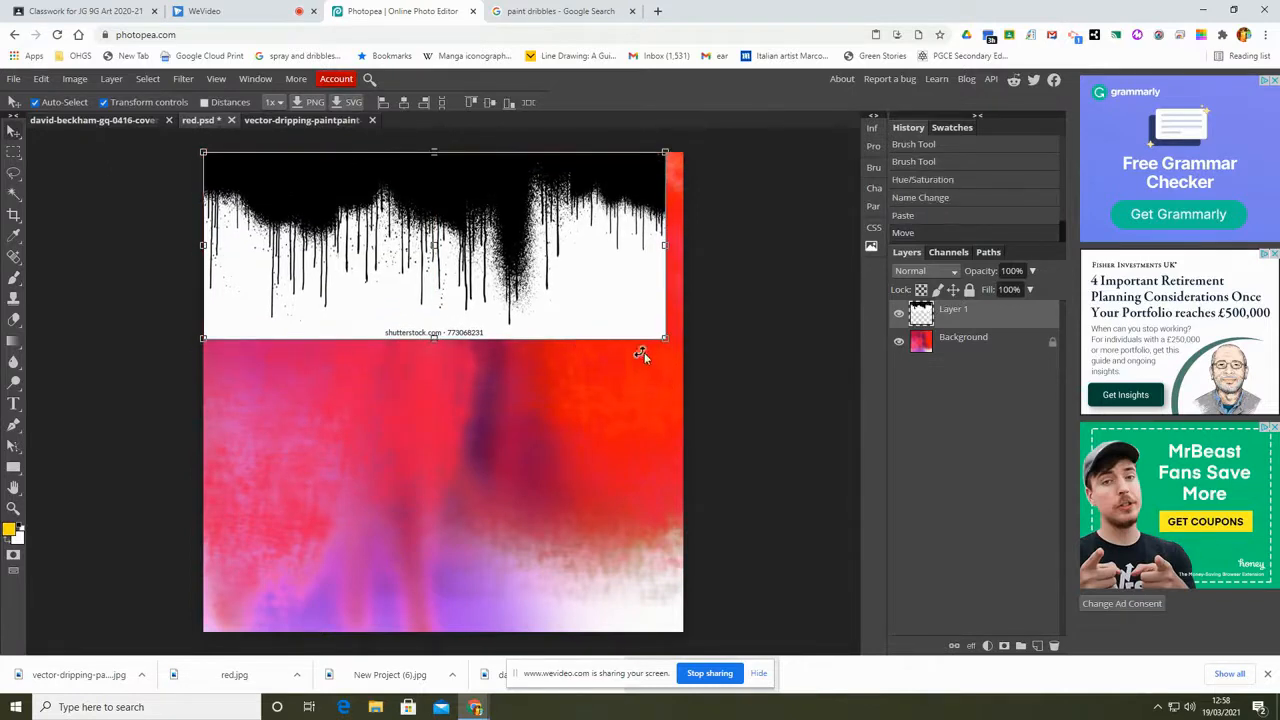
Scale the paint drip layer to 103.90% width and 105.71% height so that it spans the canvas width.
drag(668, 338, 683, 349)
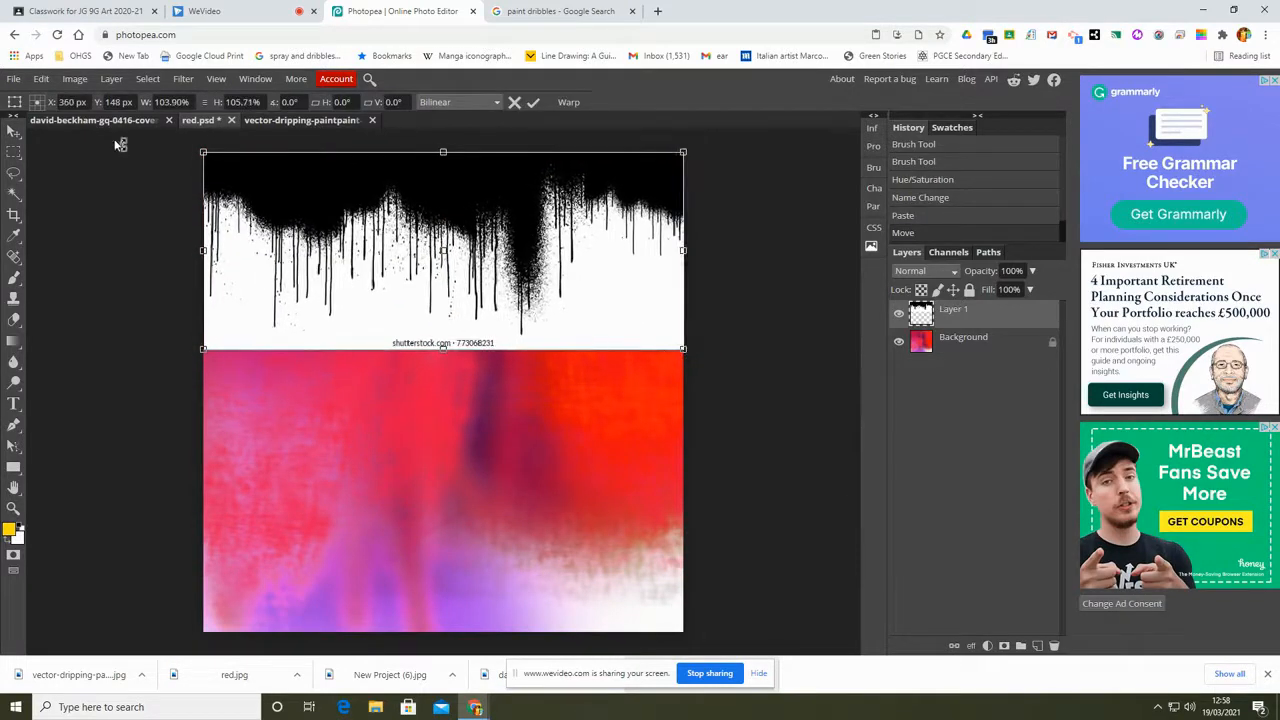
click(41, 79)
mouse_move(114, 412)
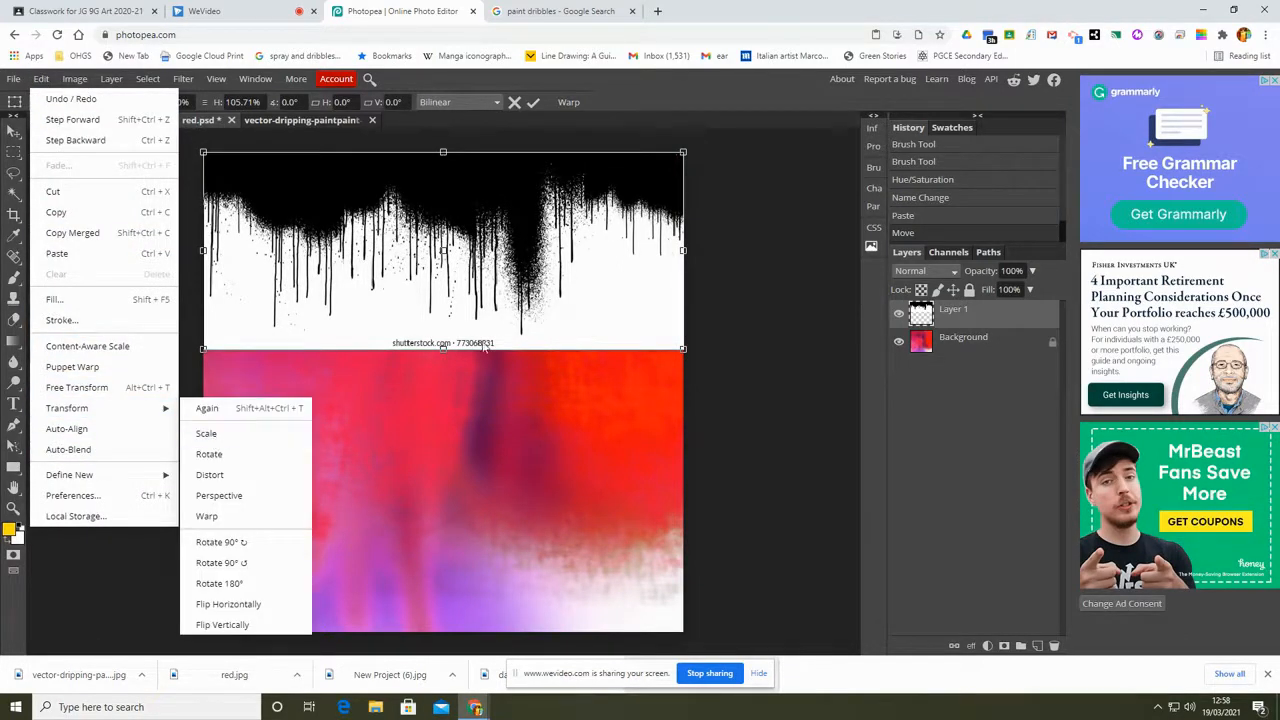
click(535, 103)
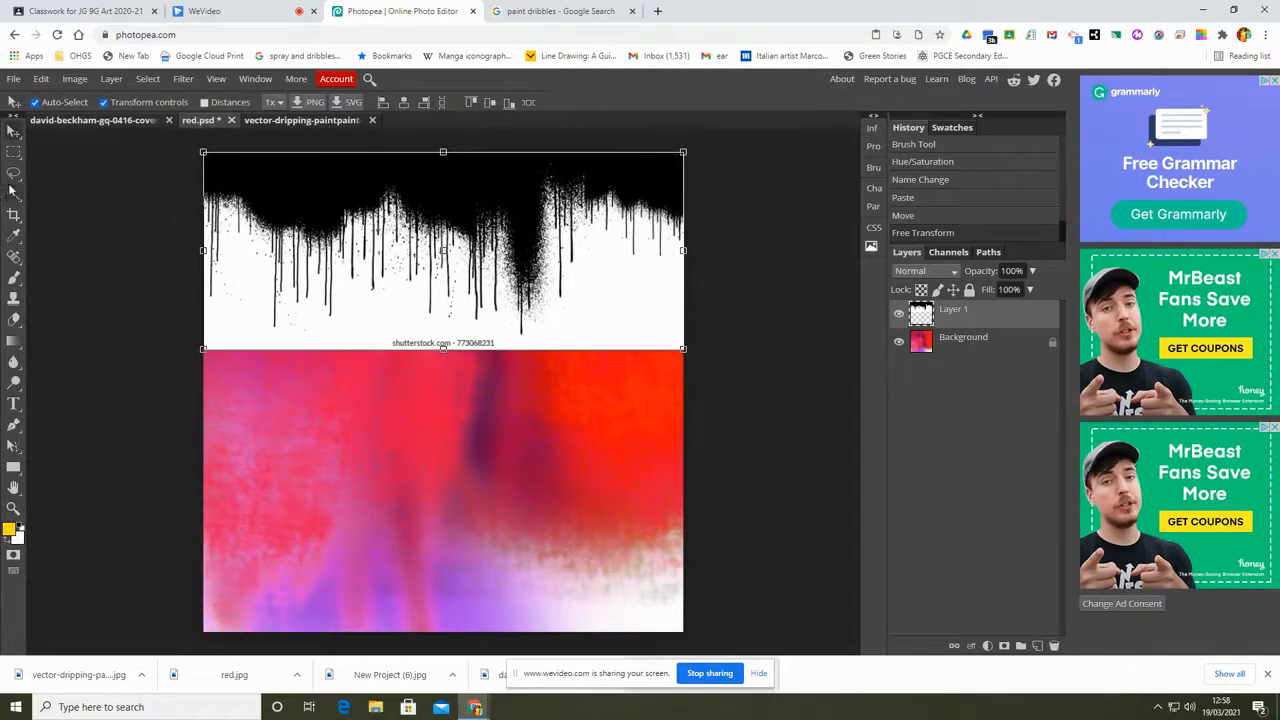
Select the white areas of the paint drip layer with the Magic Wand at tolerance 10, non-contiguous, and delete them.
click(14, 195)
click(231, 276)
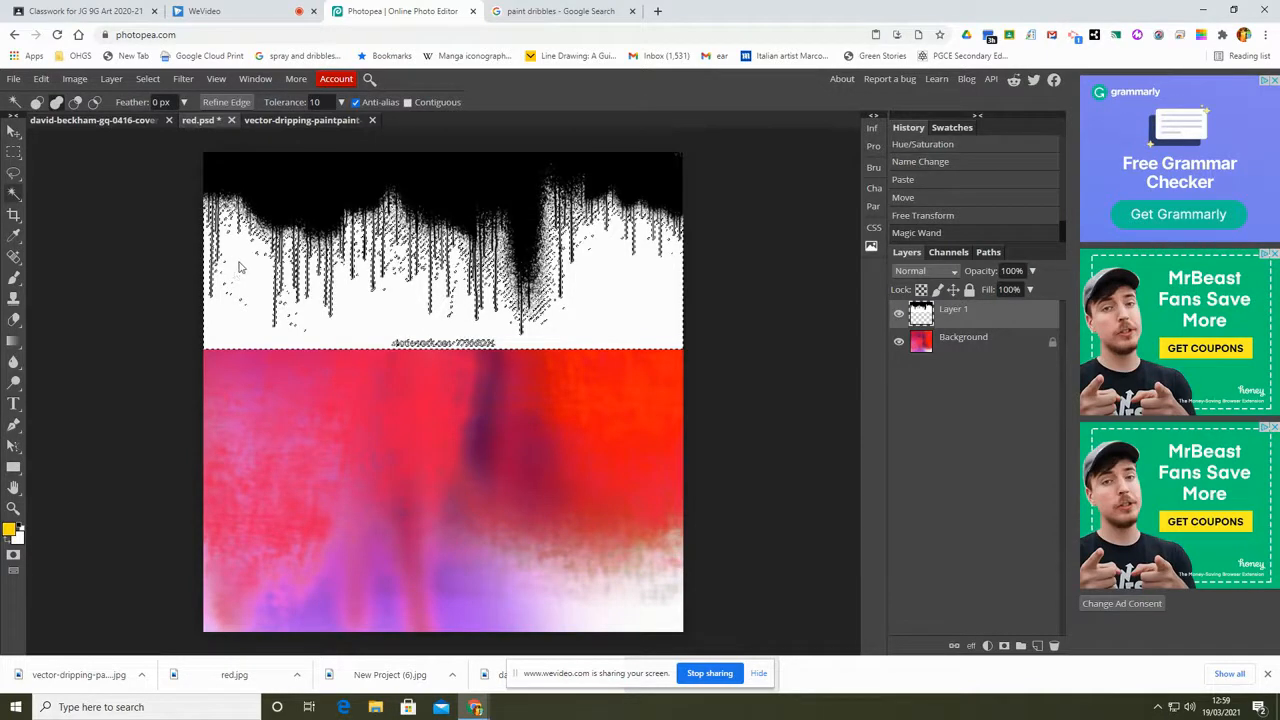
click(231, 280)
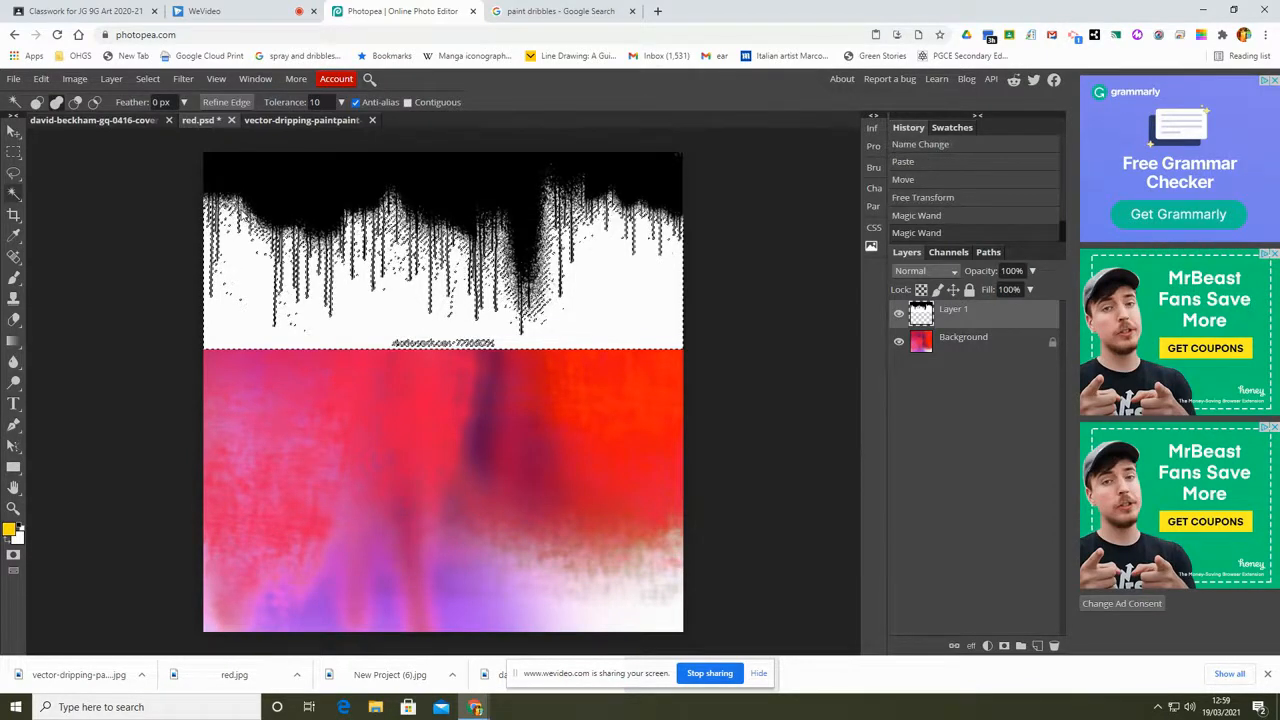
click(231, 280)
click(222, 182)
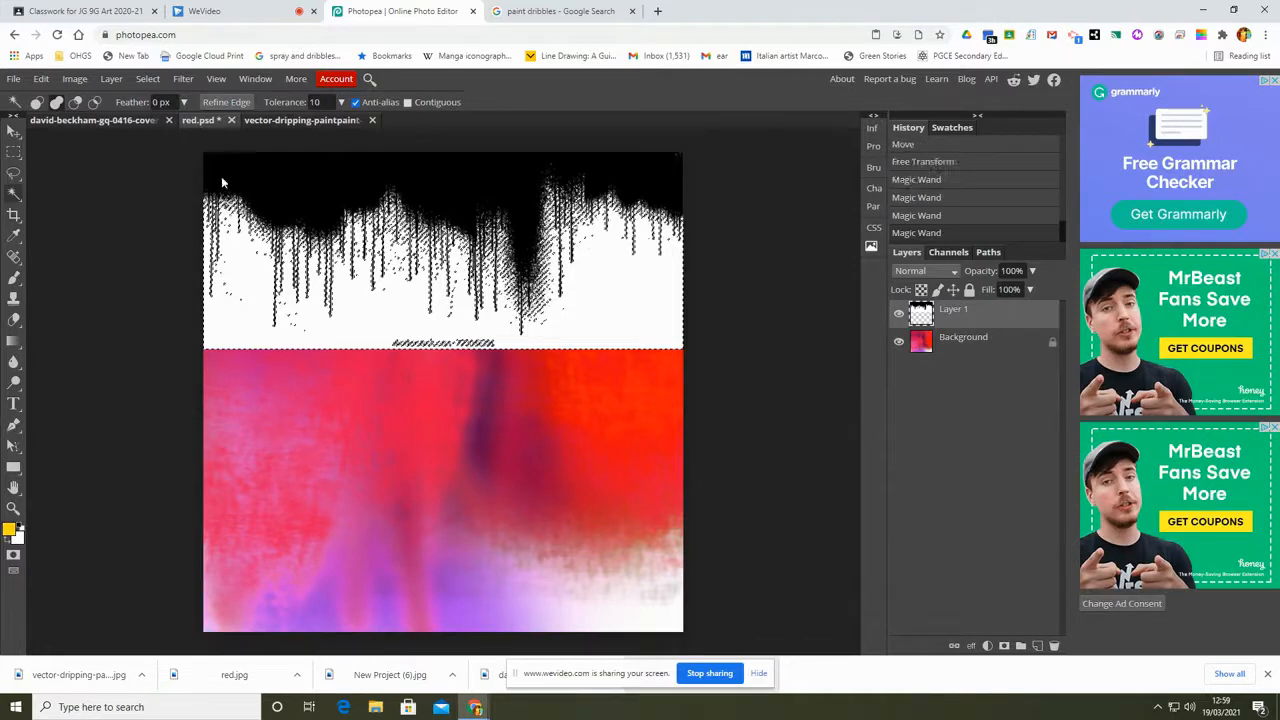
click(57, 103)
key(Delete)
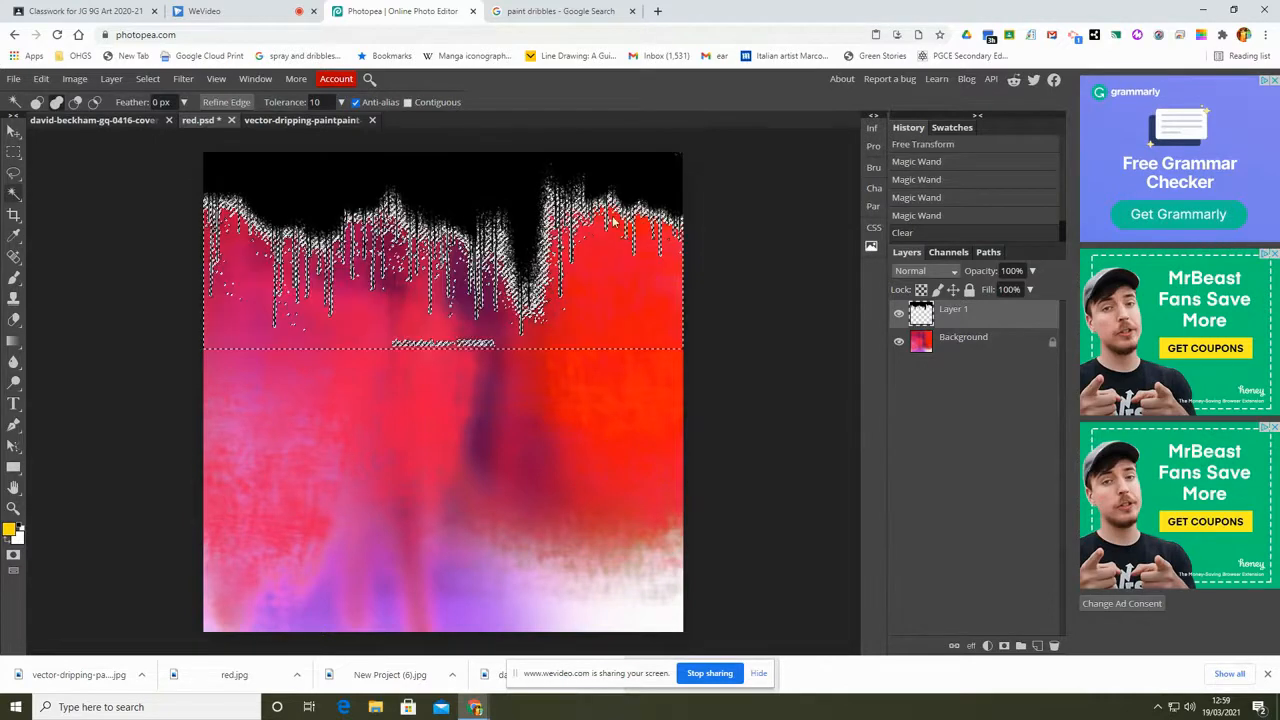
Add the light fringe pixels around the drips to the Magic Wand selection, delete them twice over, and deselect.
click(406, 227)
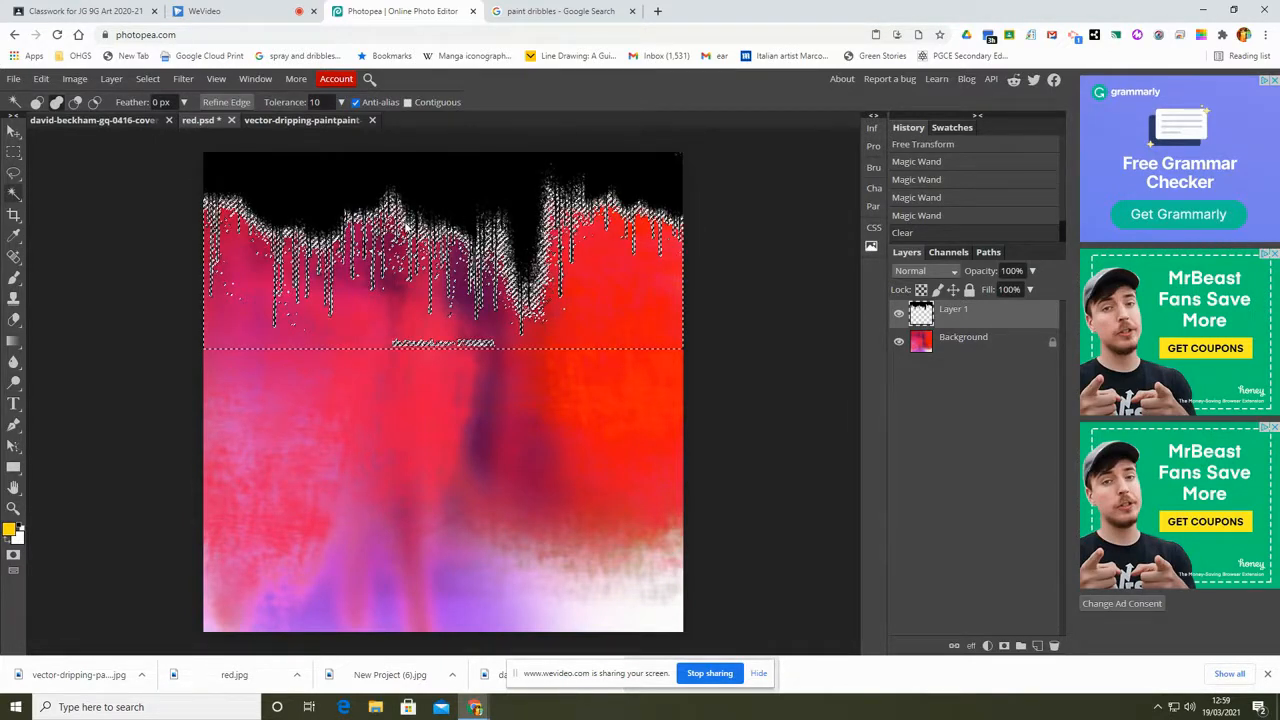
key(Delete)
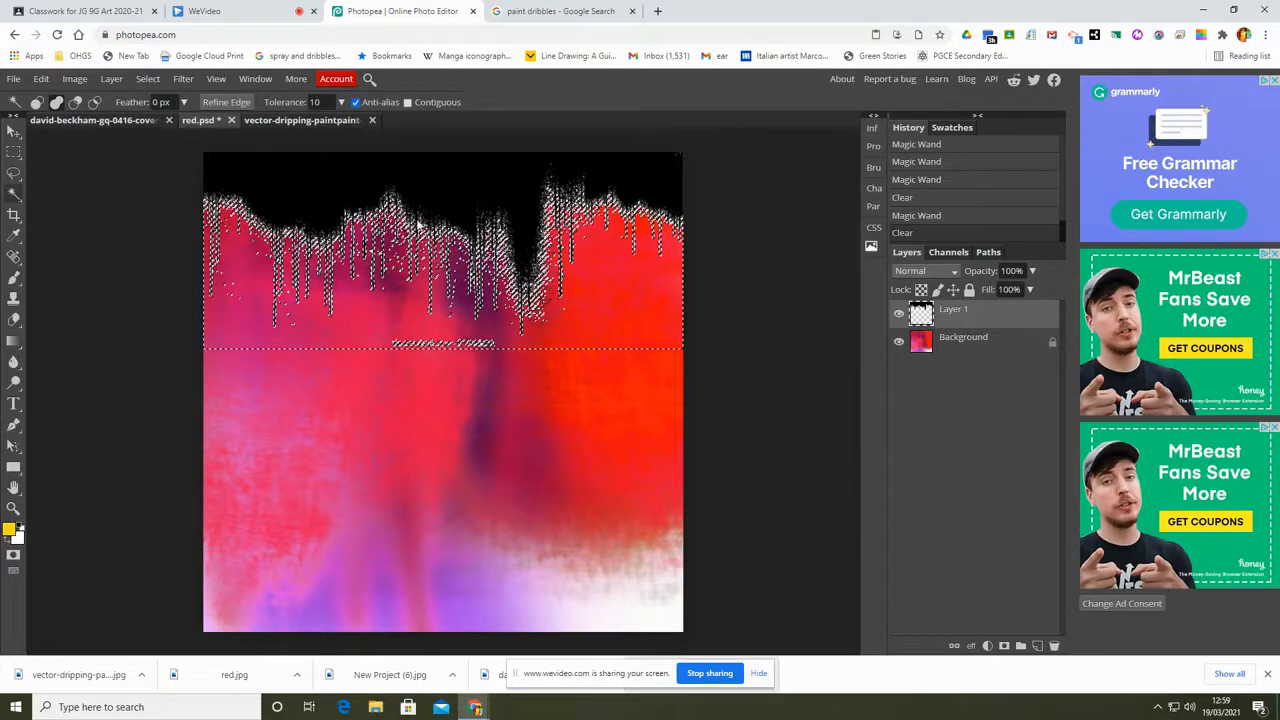
click(502, 233)
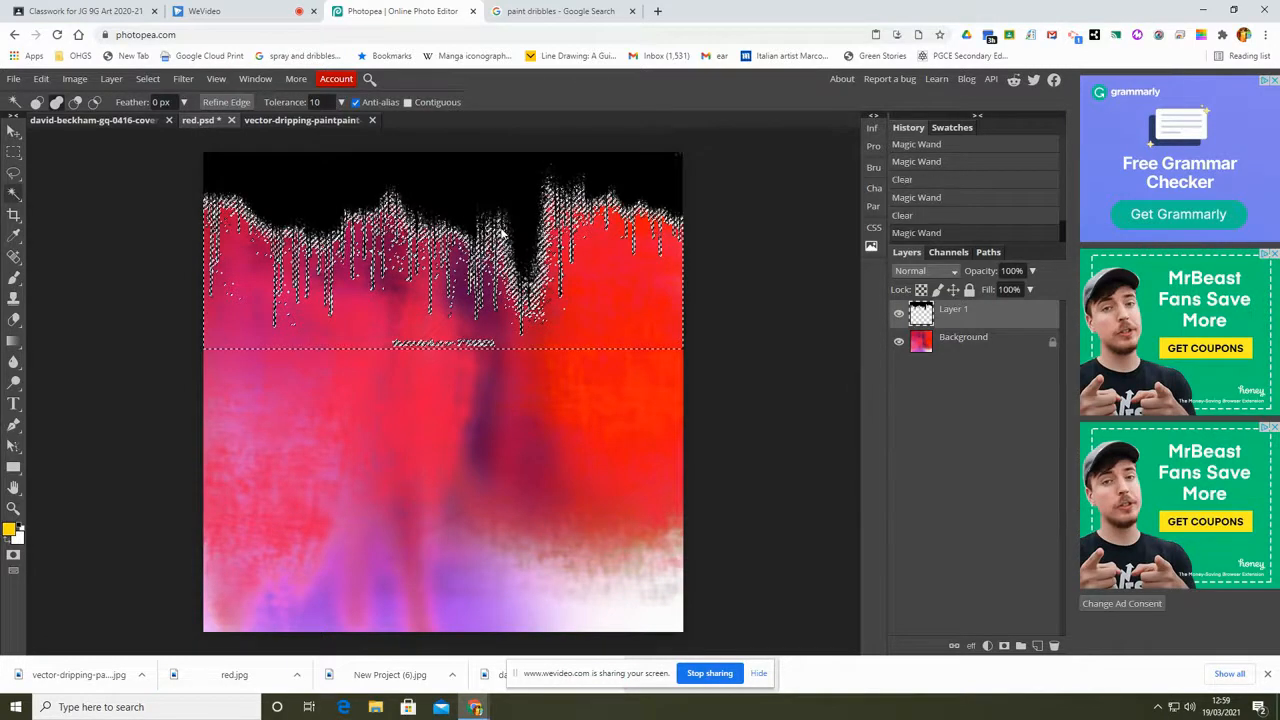
key(Delete)
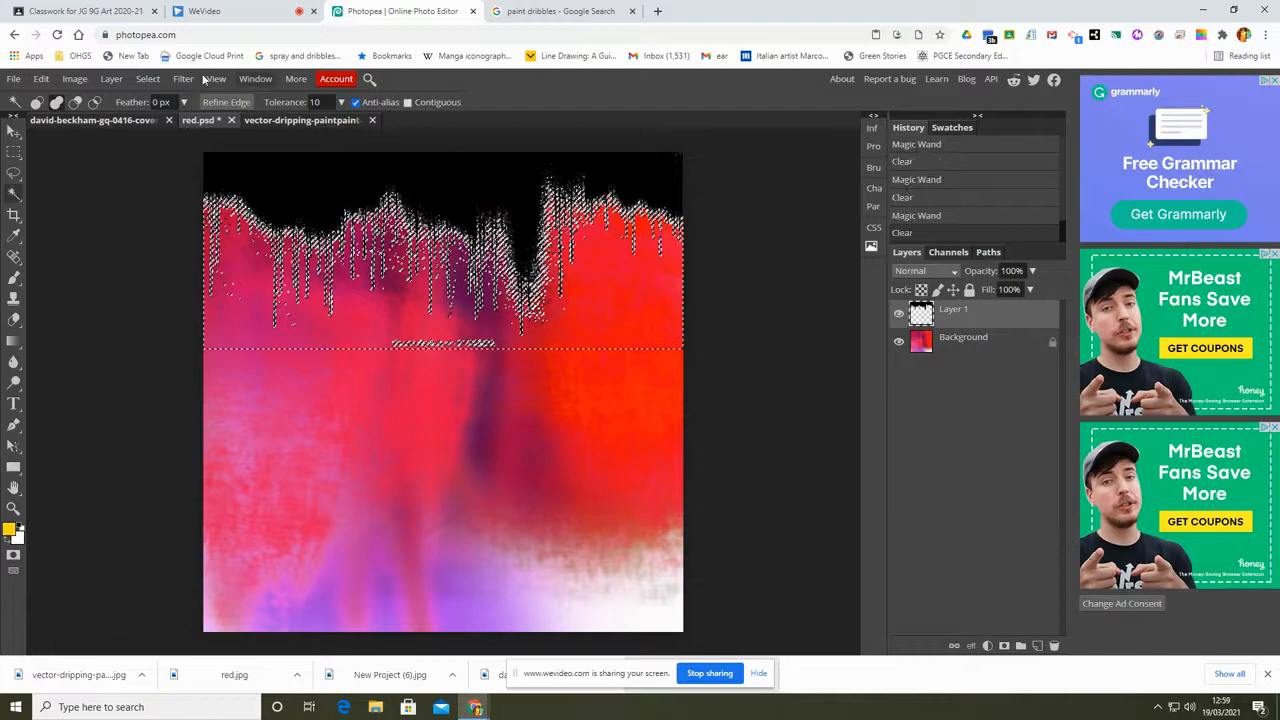
click(147, 78)
click(160, 118)
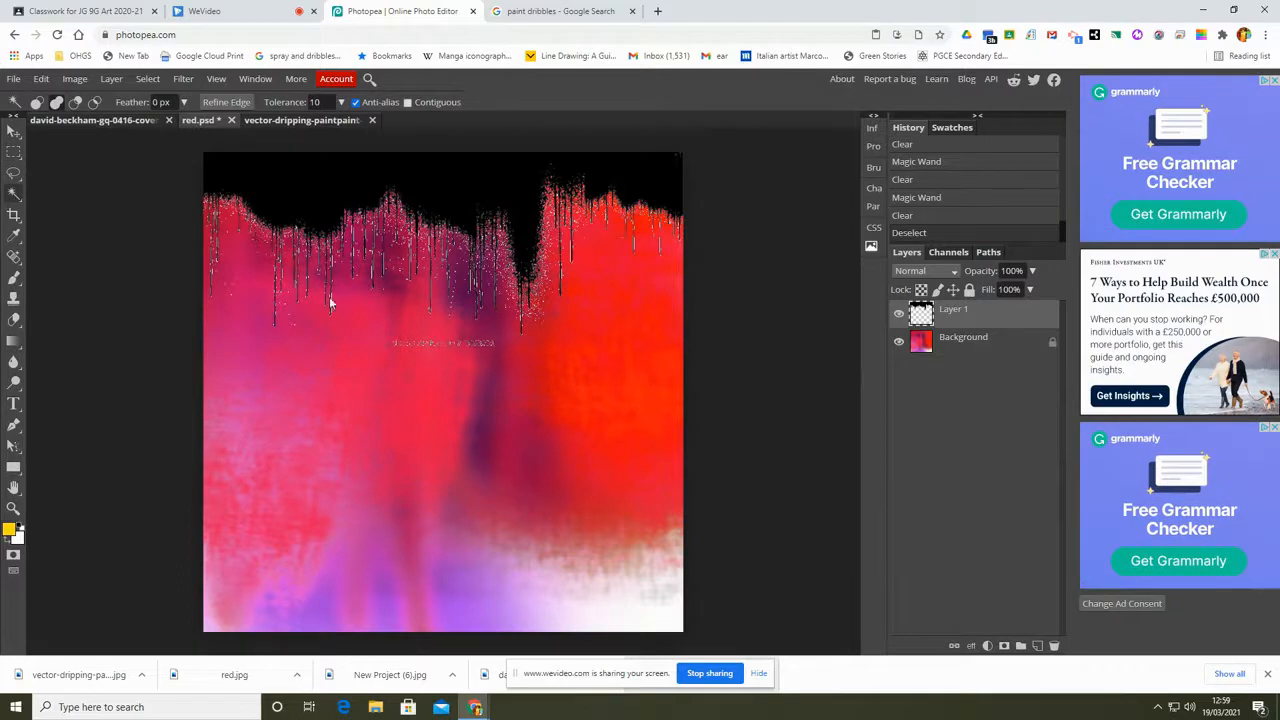
Select the leftover white and grey pixels along the drips with repeated Magic Wand picks, delete them, and deselect.
scroll(329, 296, up, 5)
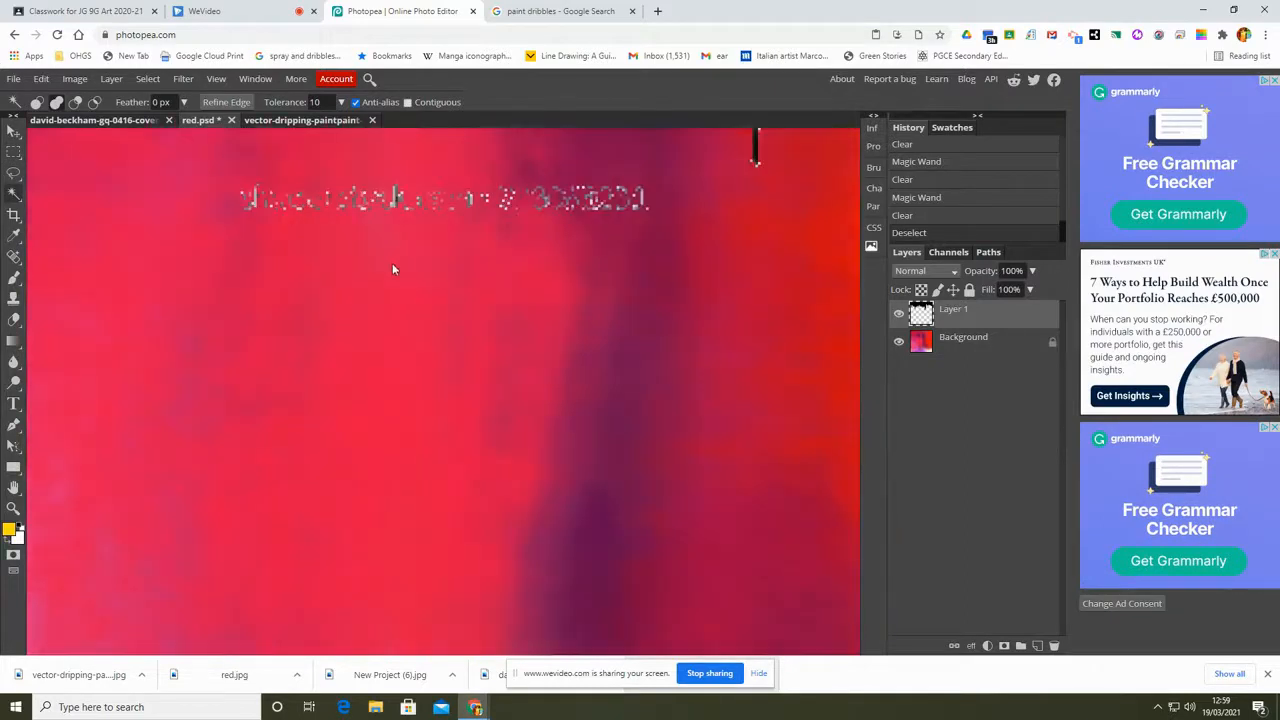
scroll(680, 297, up, 5)
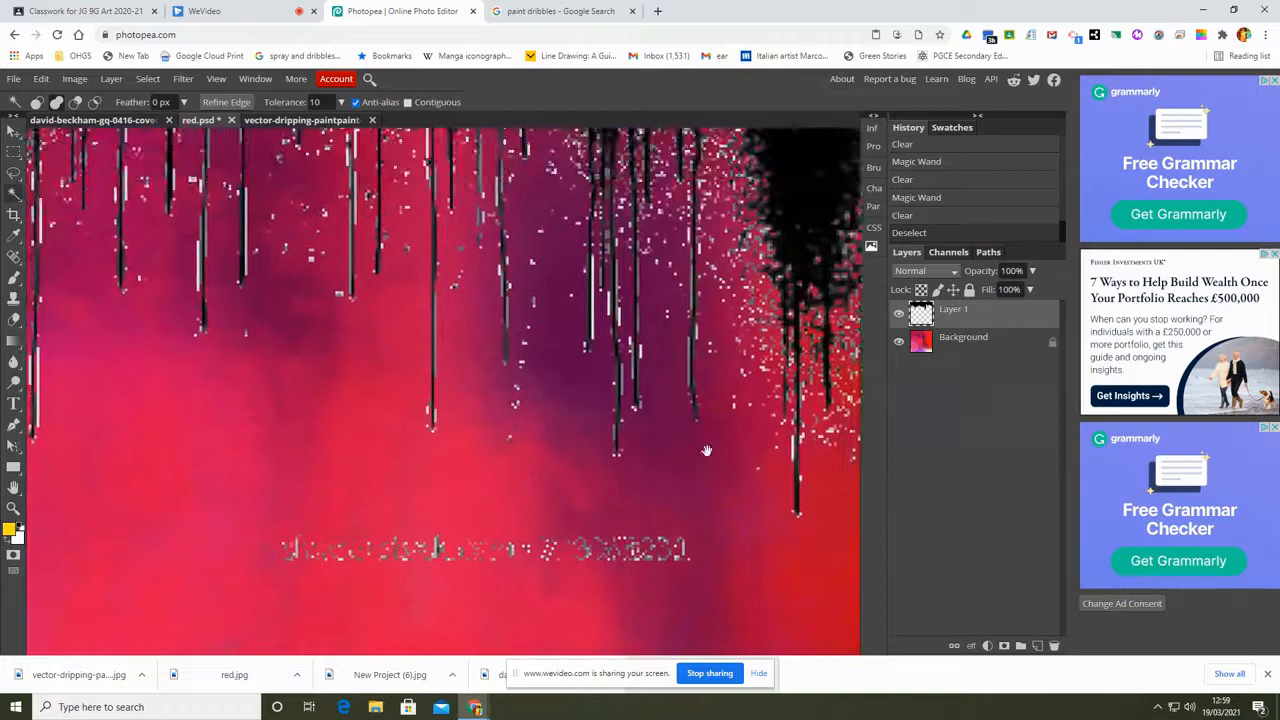
click(689, 237)
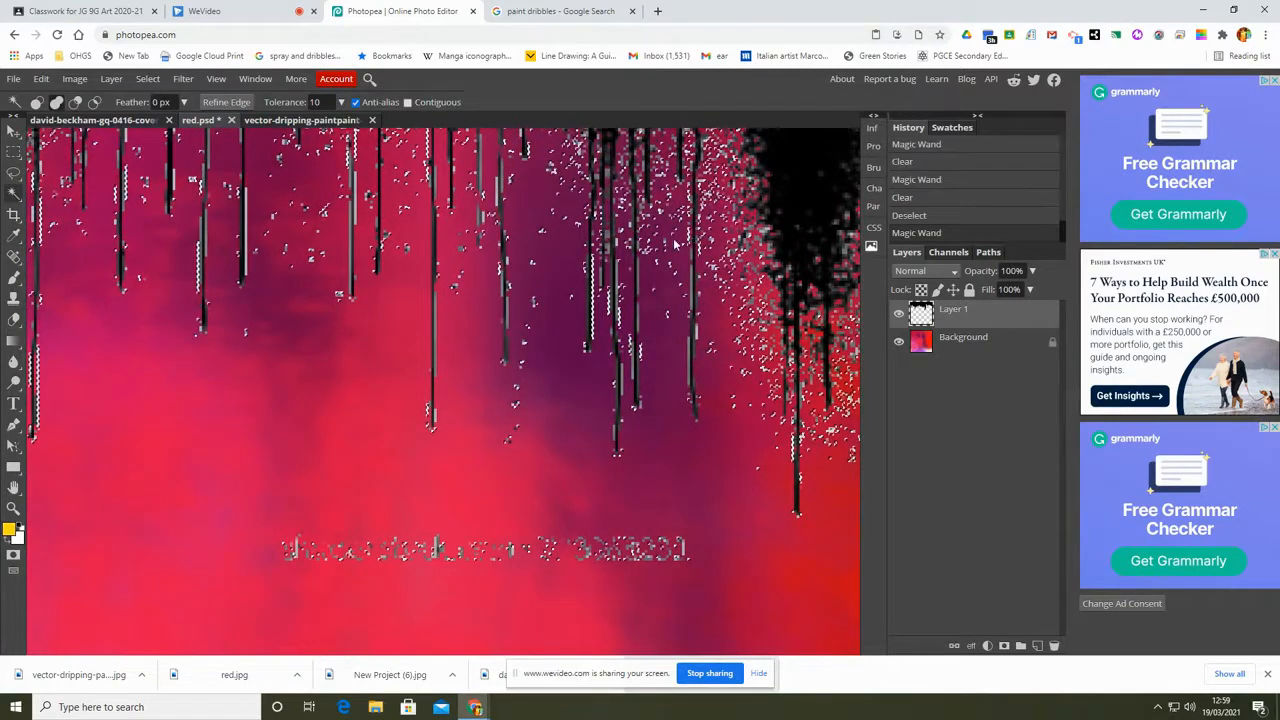
click(664, 245)
click(634, 247)
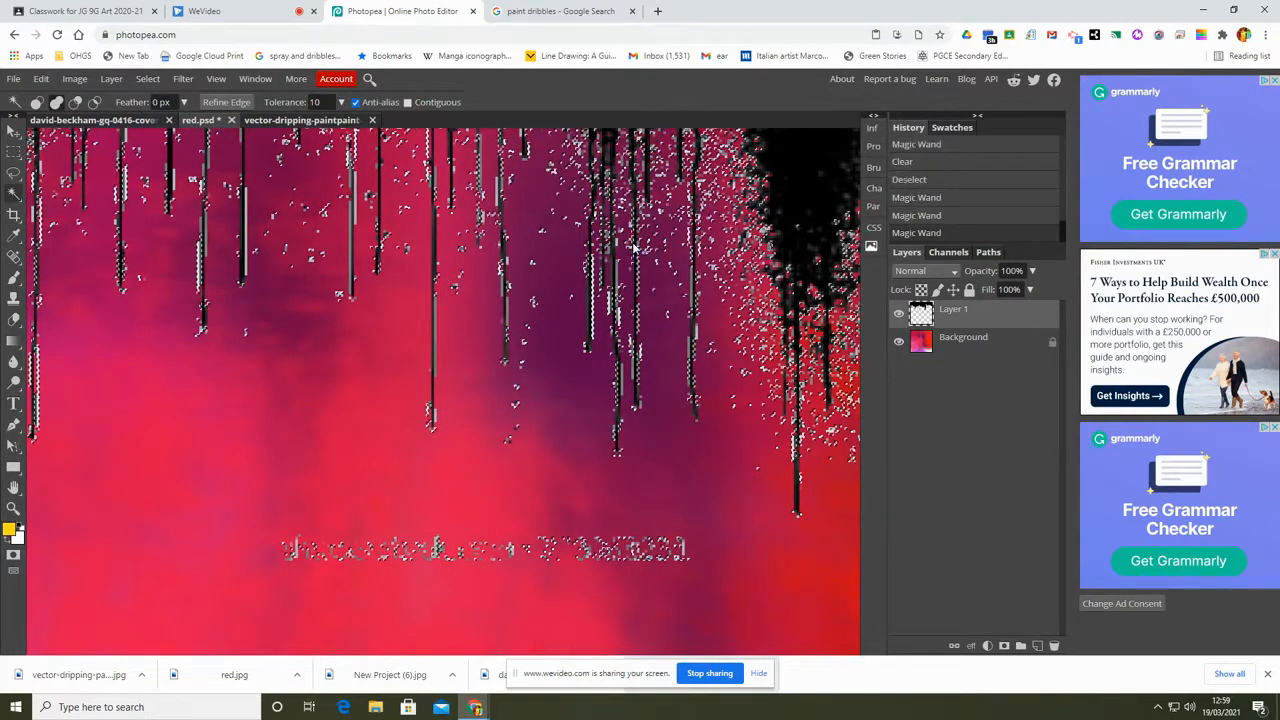
click(590, 301)
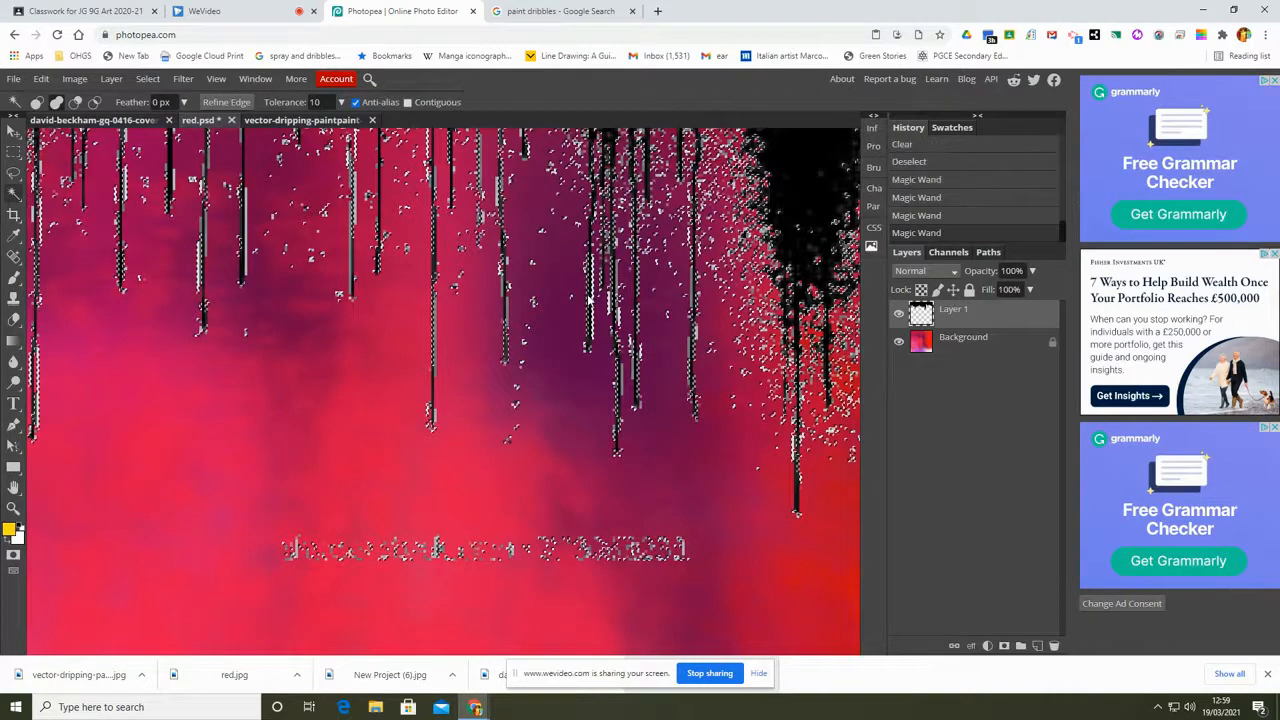
click(507, 310)
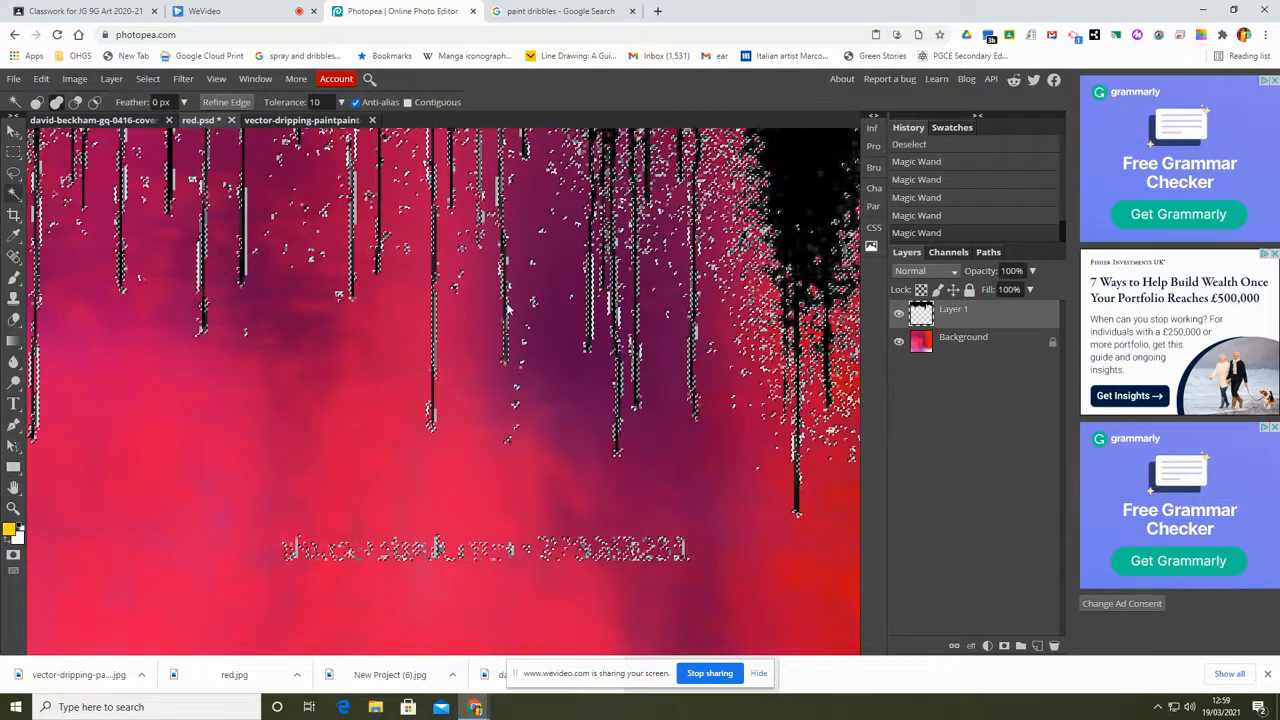
click(434, 267)
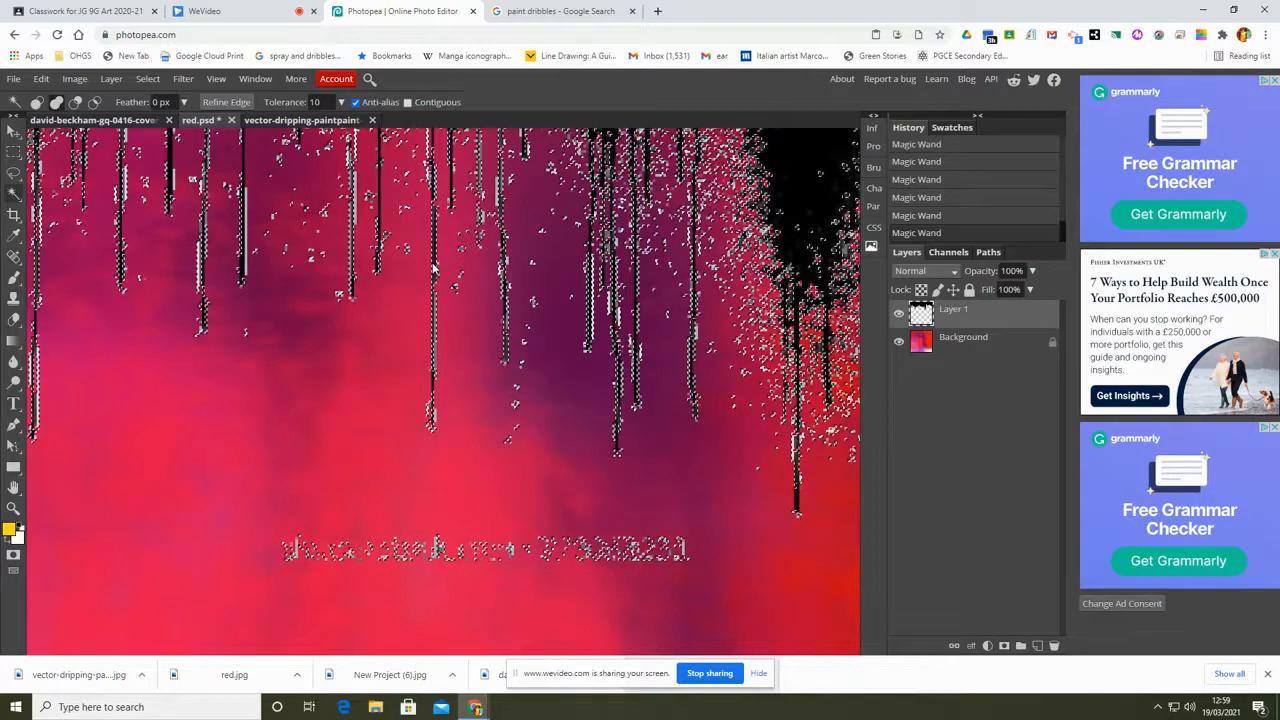
key(Delete)
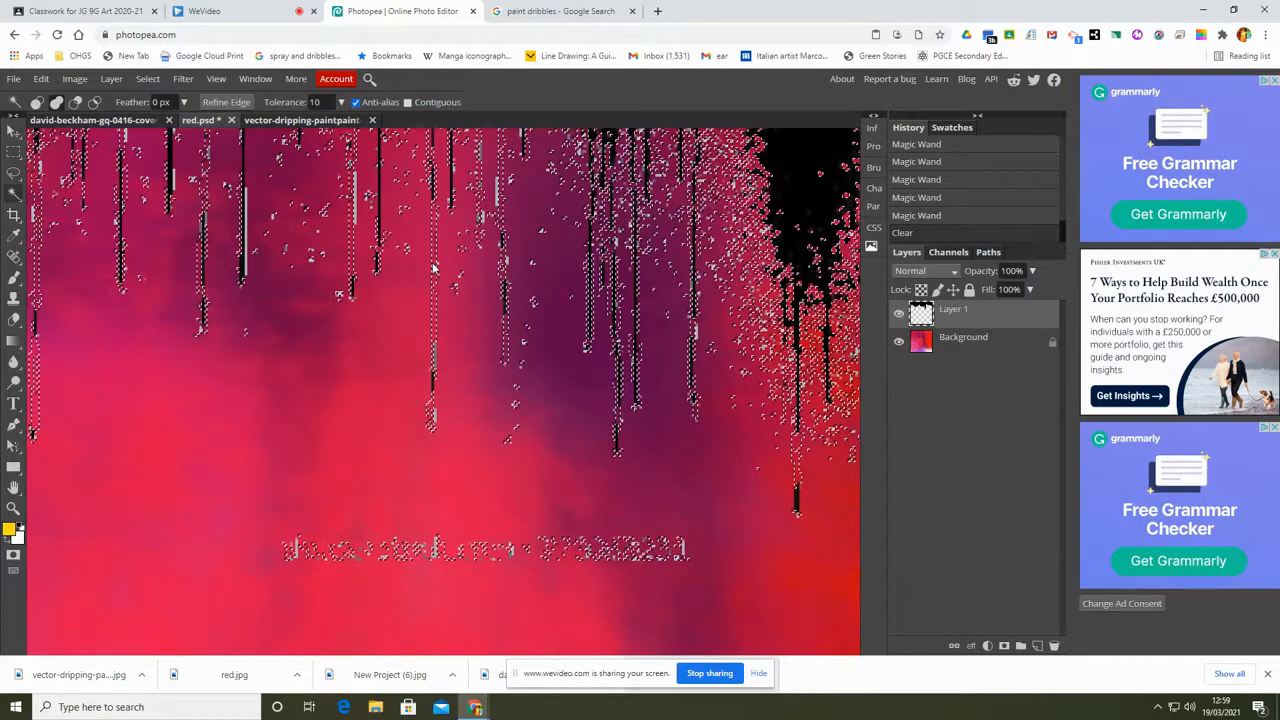
scroll(434, 267, down, 5)
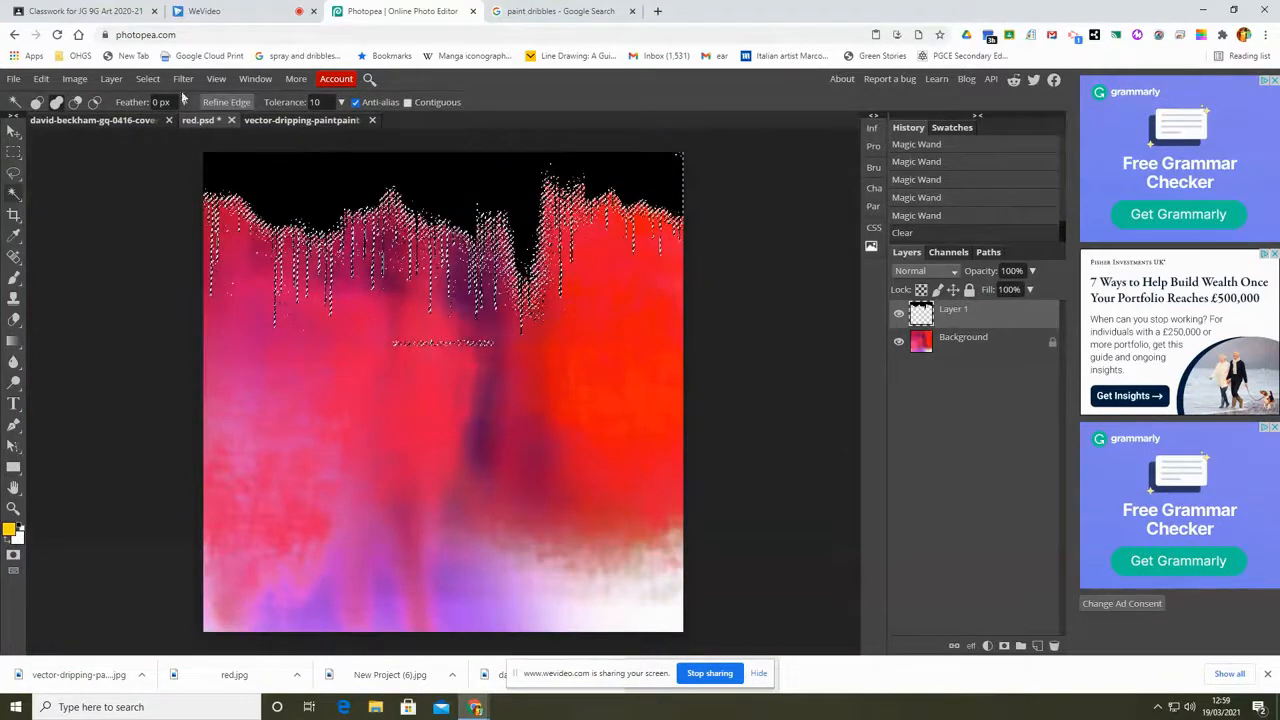
click(140, 80)
click(151, 120)
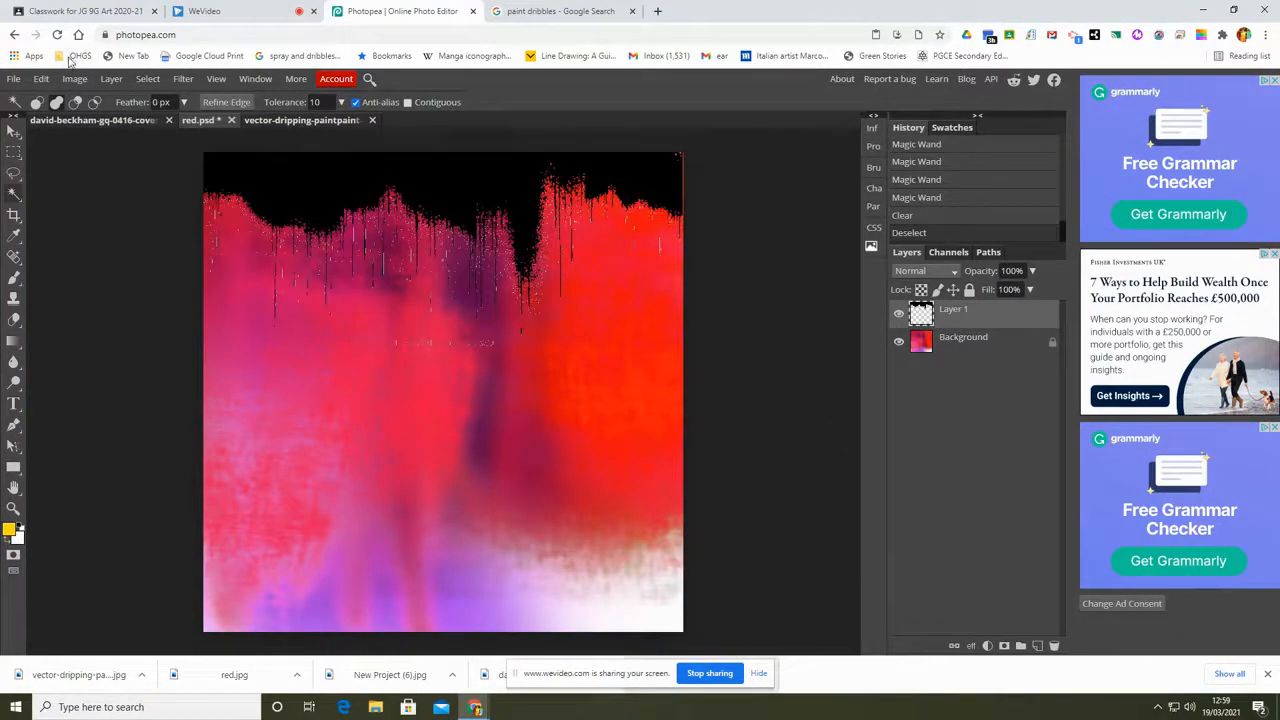
Scale the paint drip layer slightly outward from its lower-right corner.
click(41, 79)
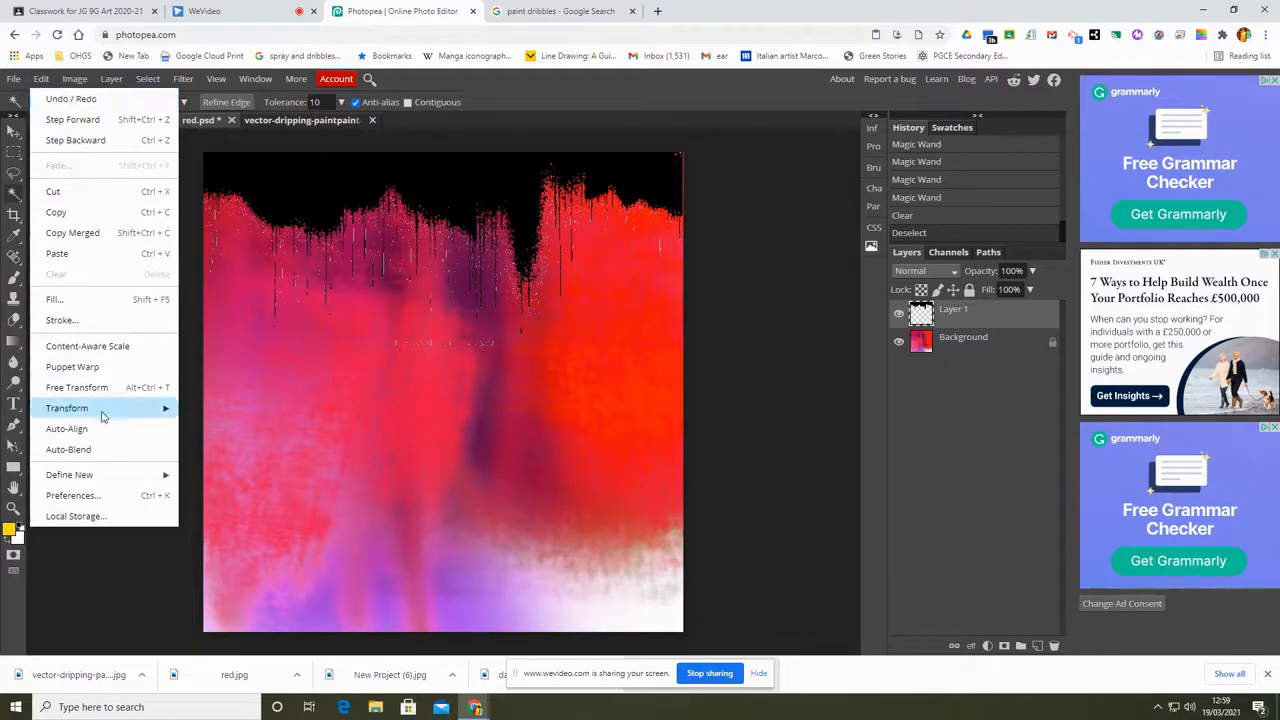
mouse_move(100, 412)
click(210, 432)
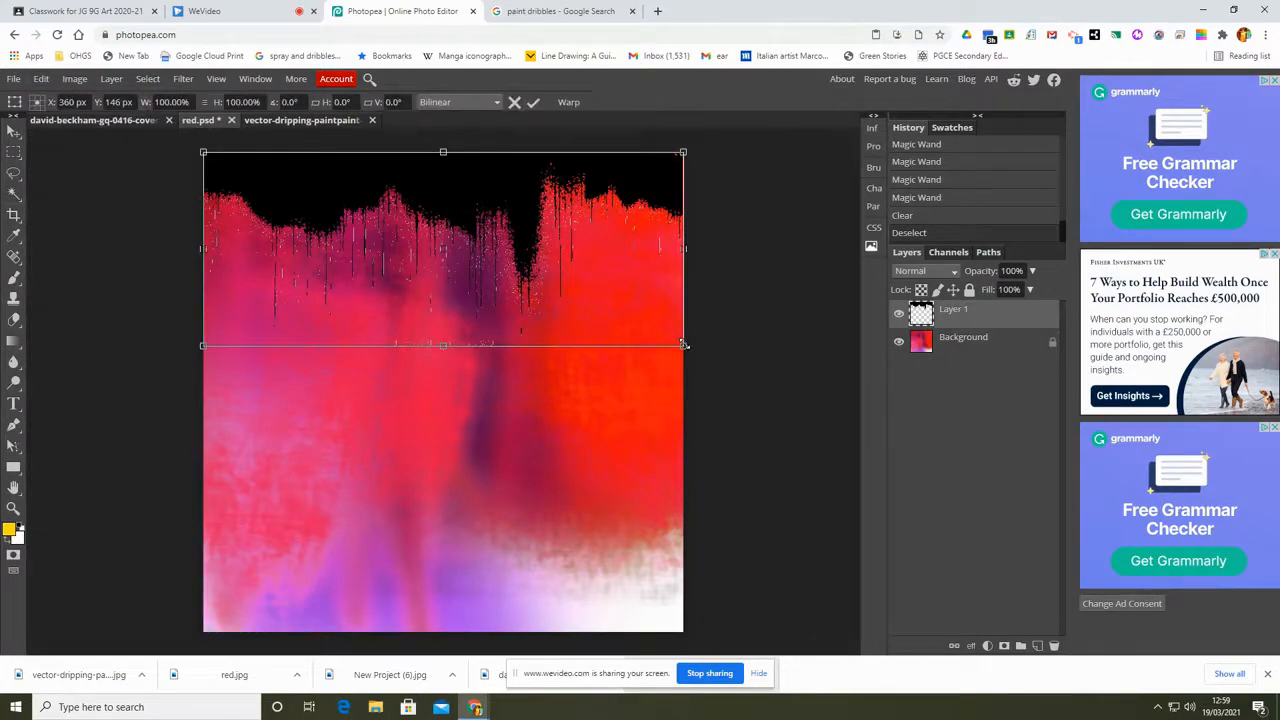
drag(682, 345, 684, 347)
click(533, 102)
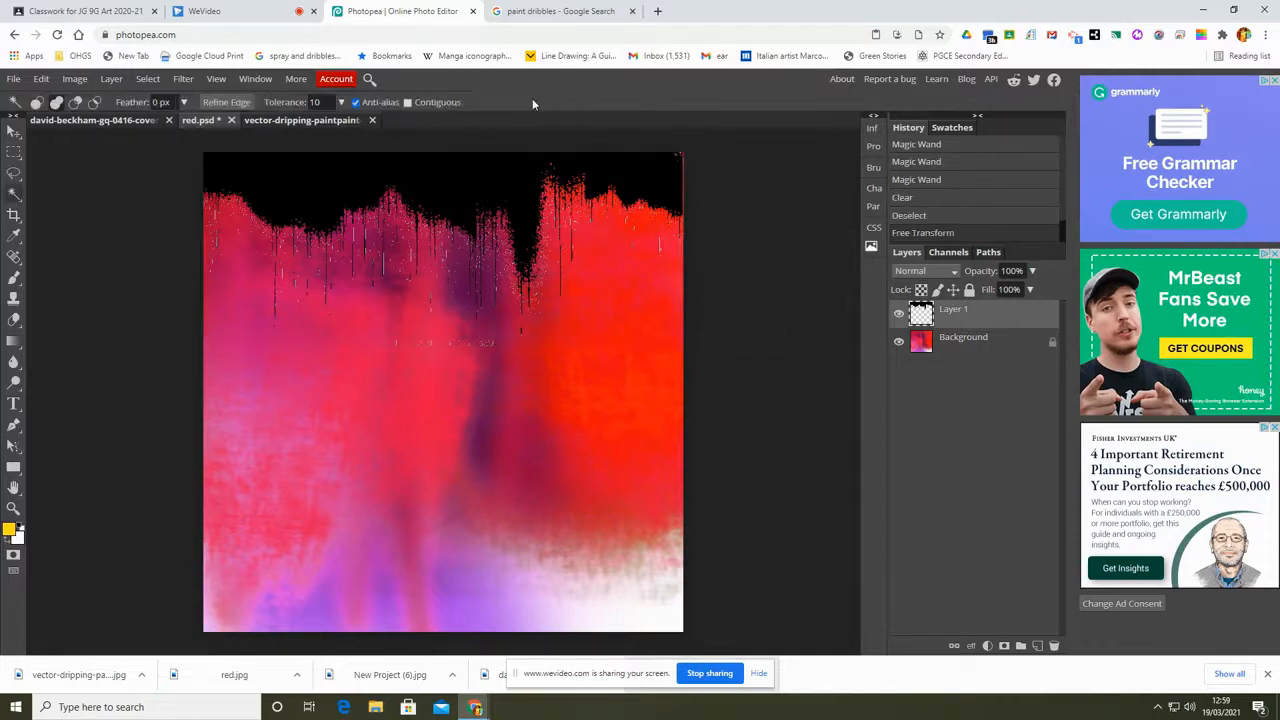
Delete the remains of the Shutterstock watermark below the drips using a rectangular selection, and deselect.
click(14, 152)
drag(361, 328, 548, 368)
key(Delete)
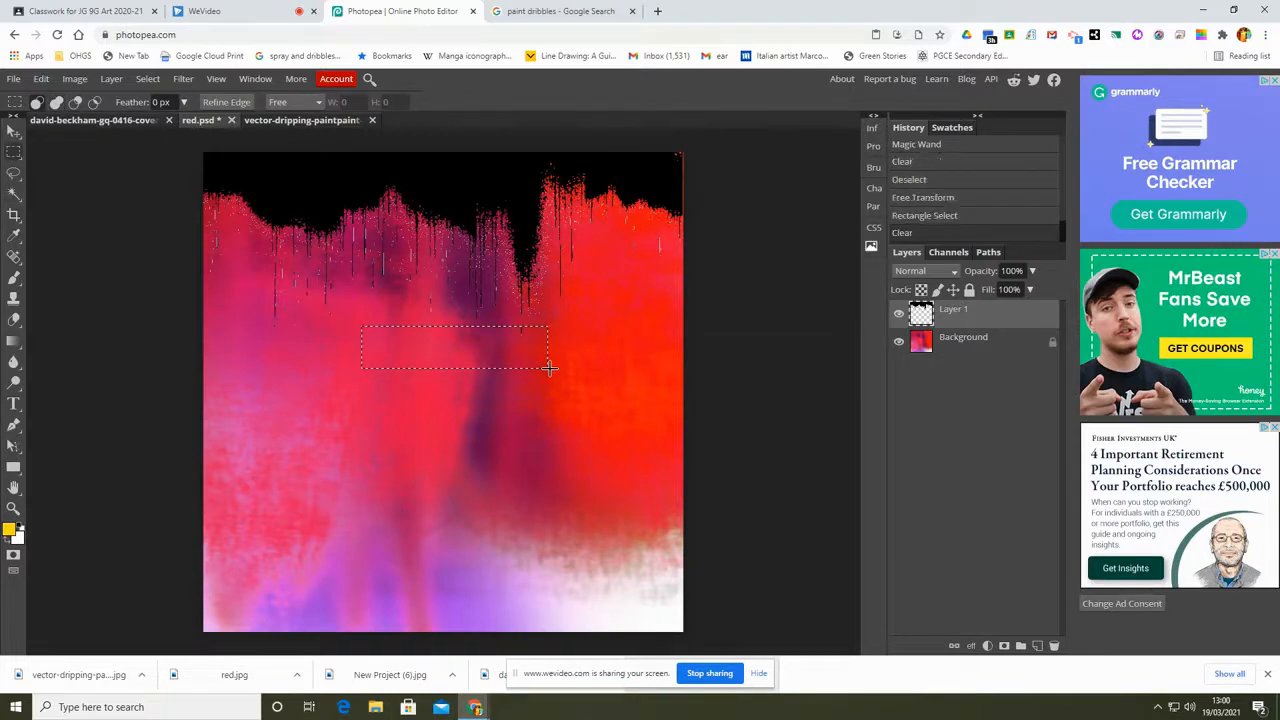
click(147, 78)
click(170, 116)
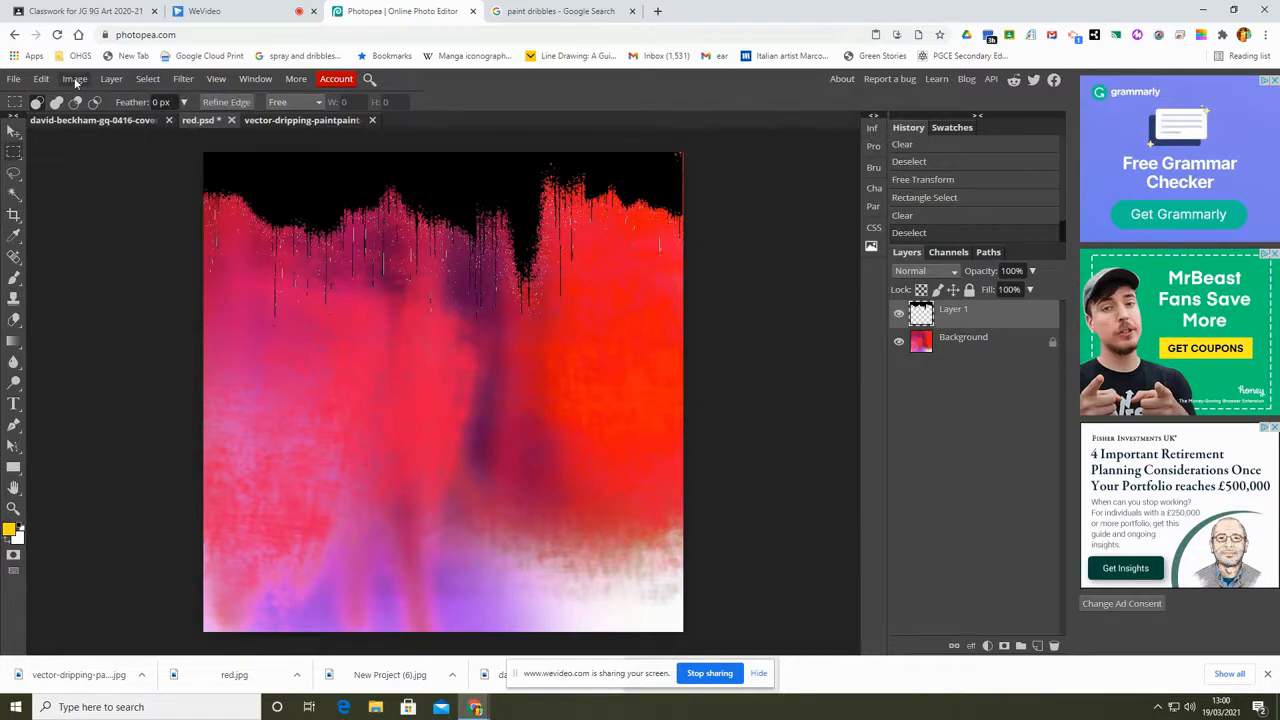
Set the foreground colour to blue 2805f8 and fill the black paint area of the drip layer with the Paint Bucket.
right_click(13, 341)
click(64, 362)
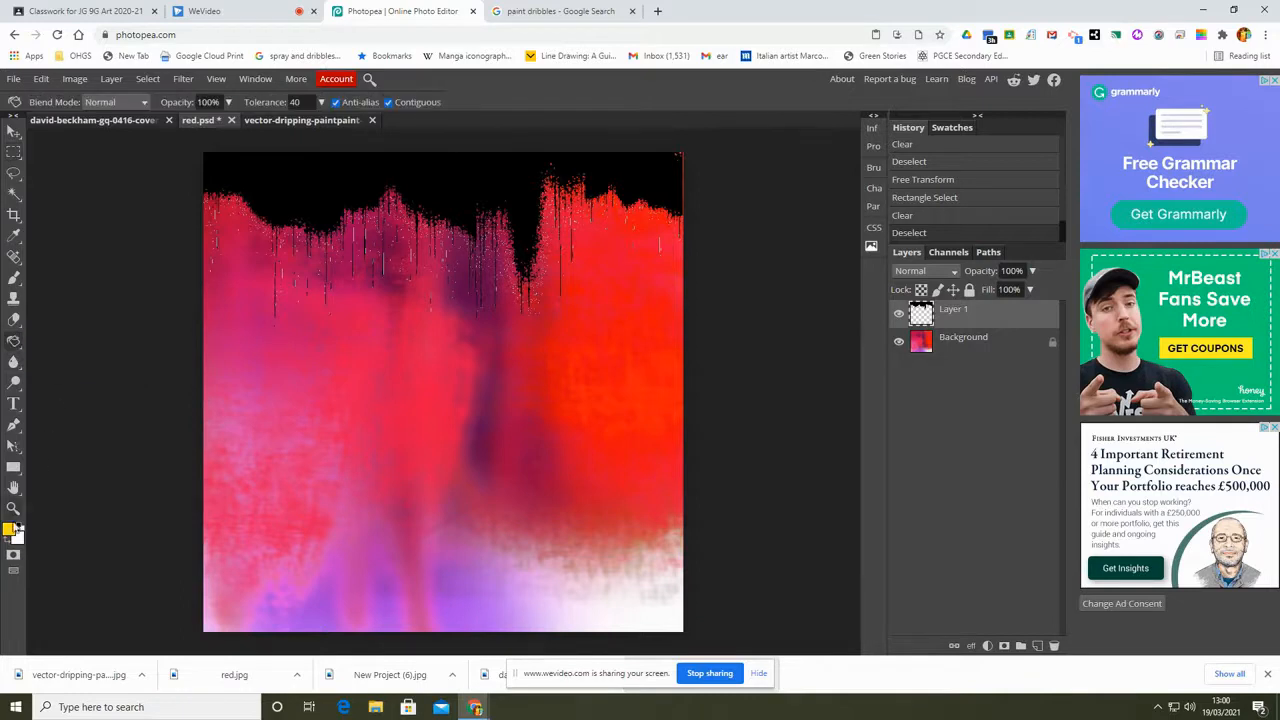
click(11, 530)
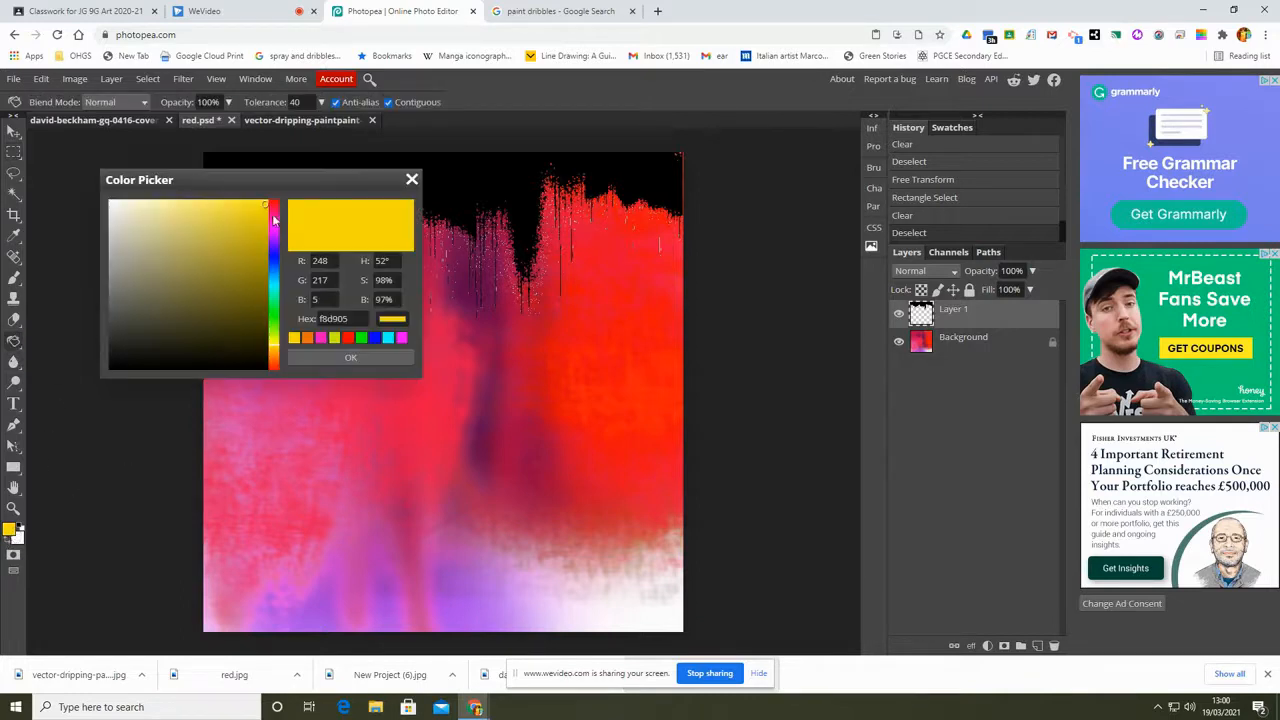
click(271, 258)
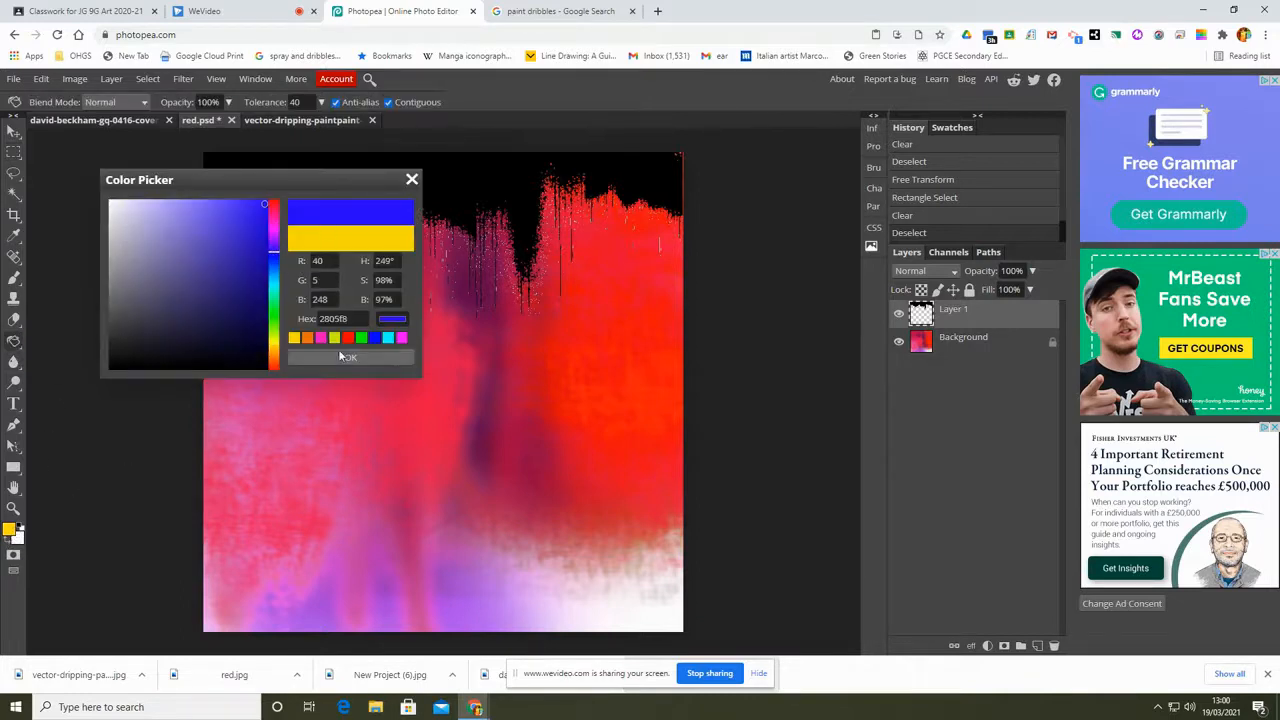
click(340, 358)
click(290, 176)
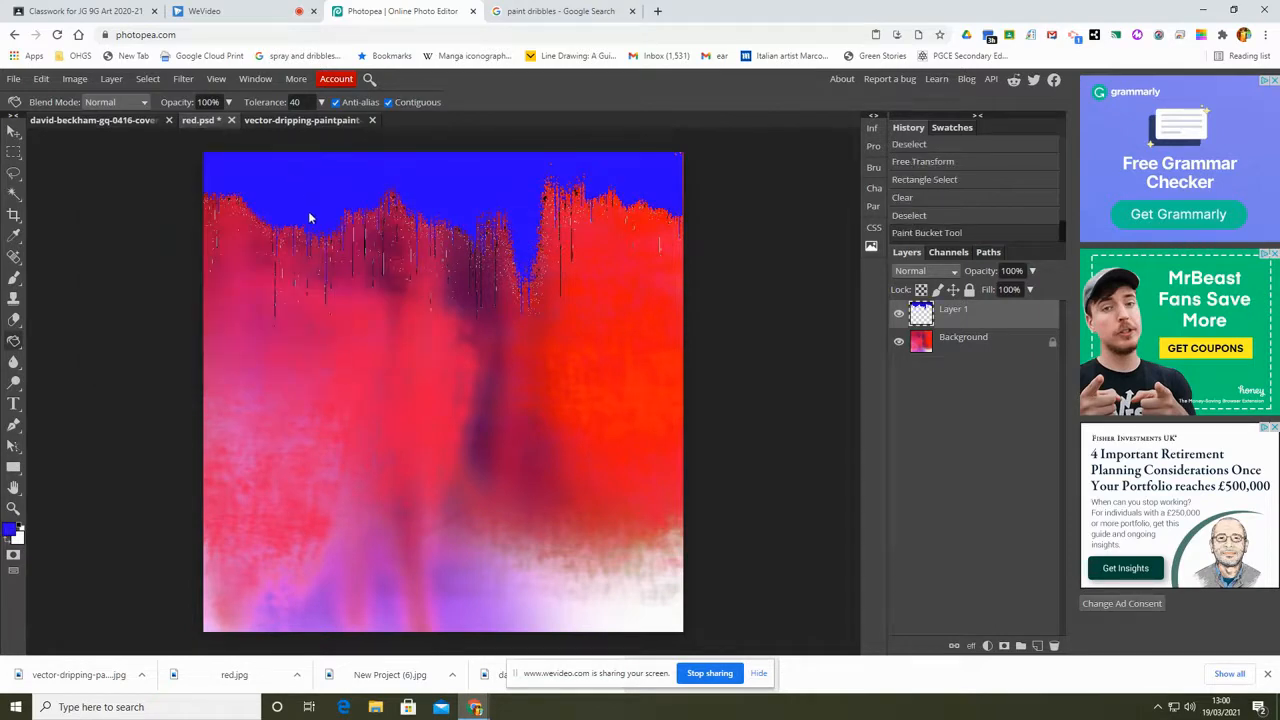
click(365, 250)
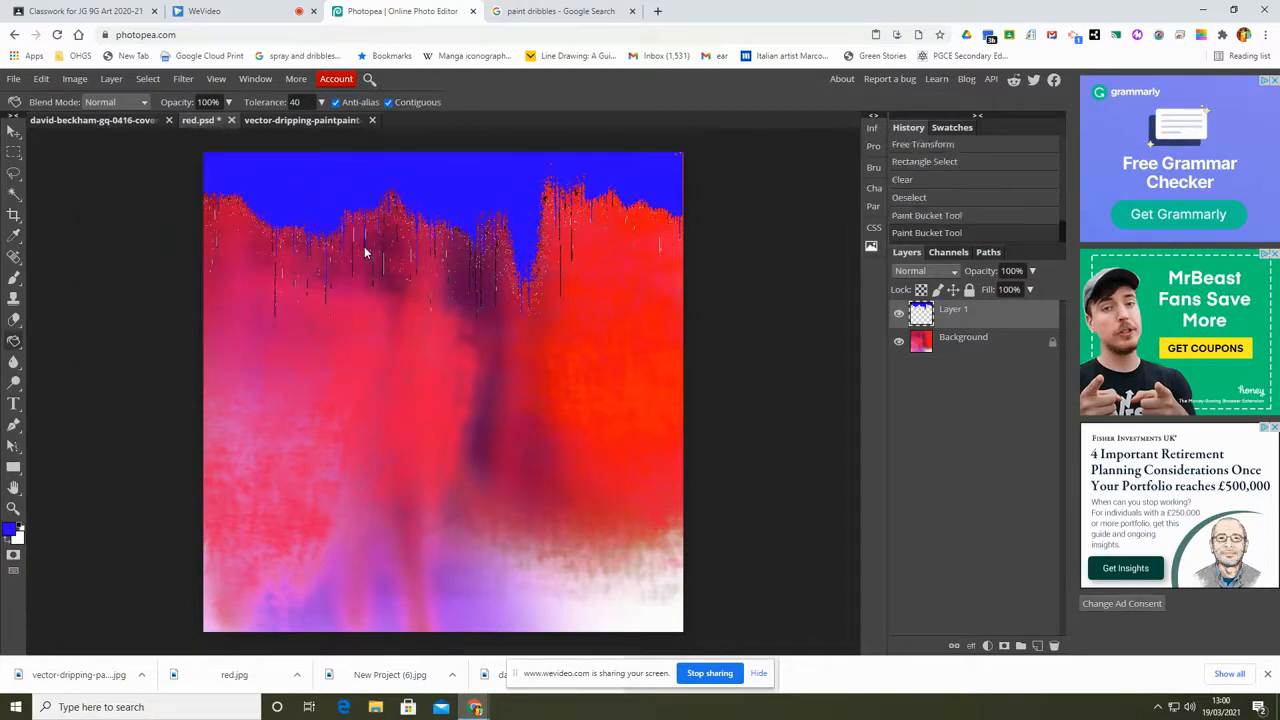
click(277, 278)
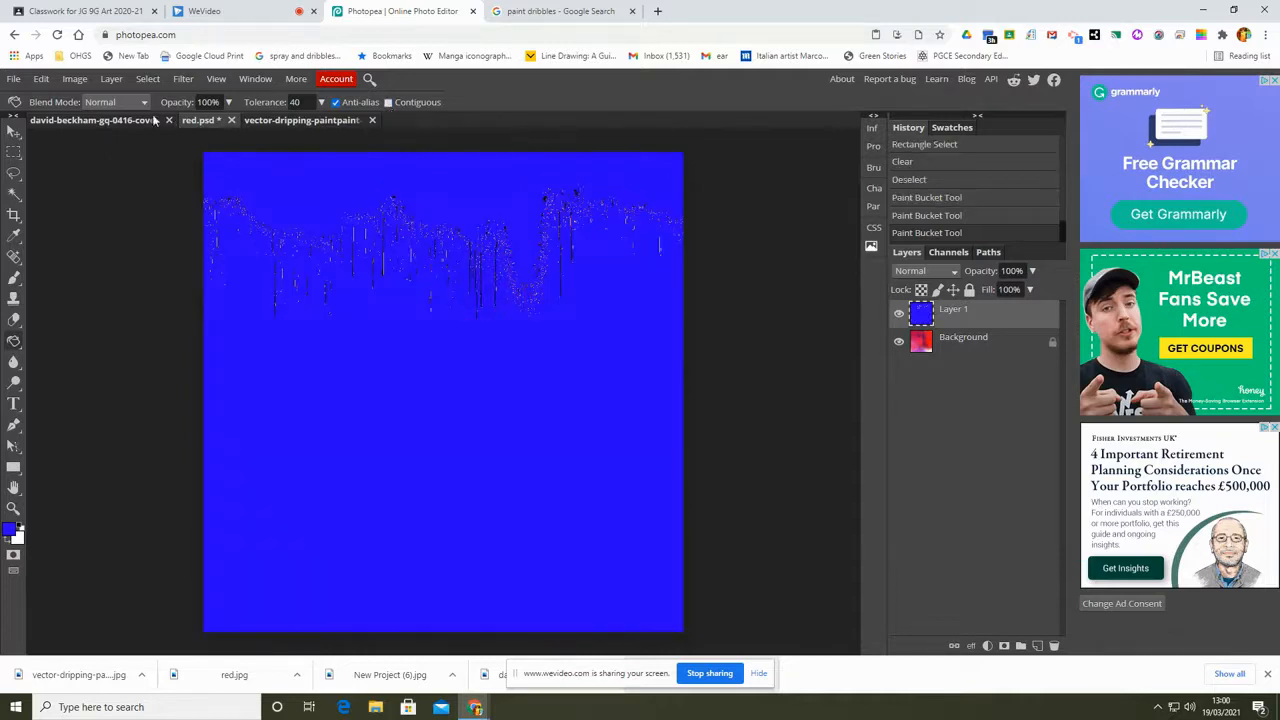
click(41, 78)
click(60, 93)
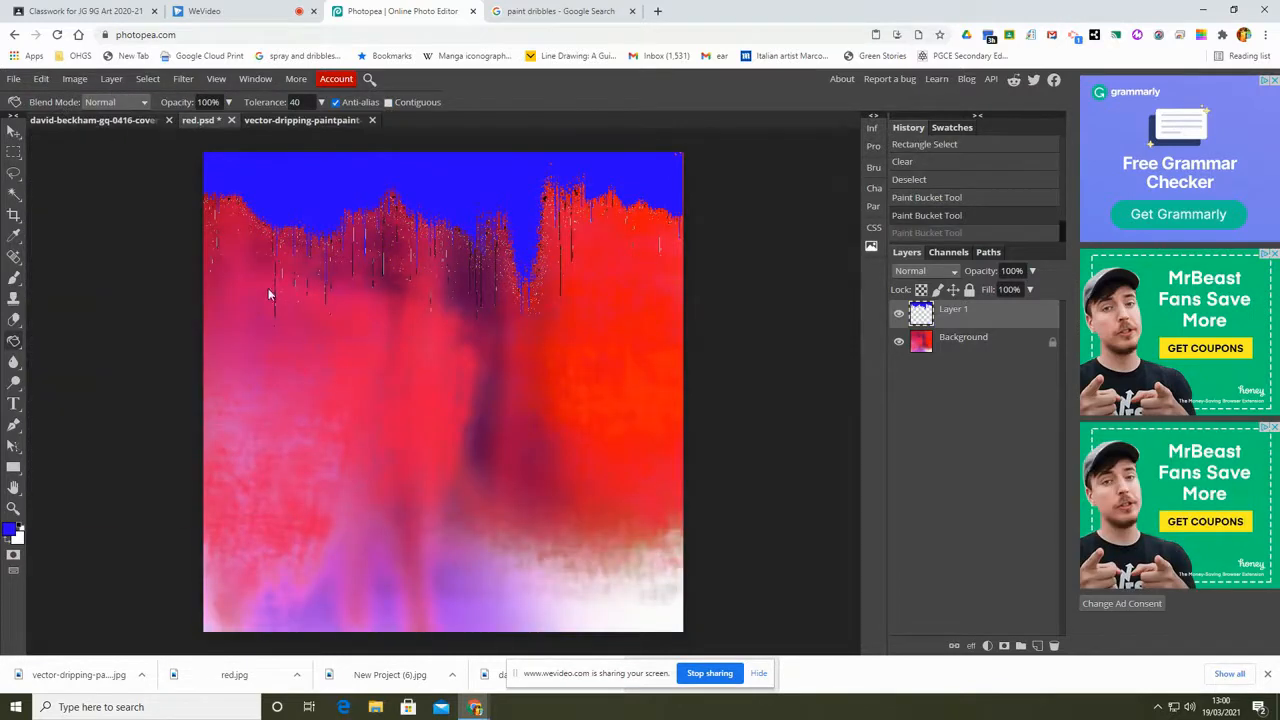
Fill the remaining thin black drip lines with the same blue, using the Paint Bucket with Contiguous off.
click(276, 289)
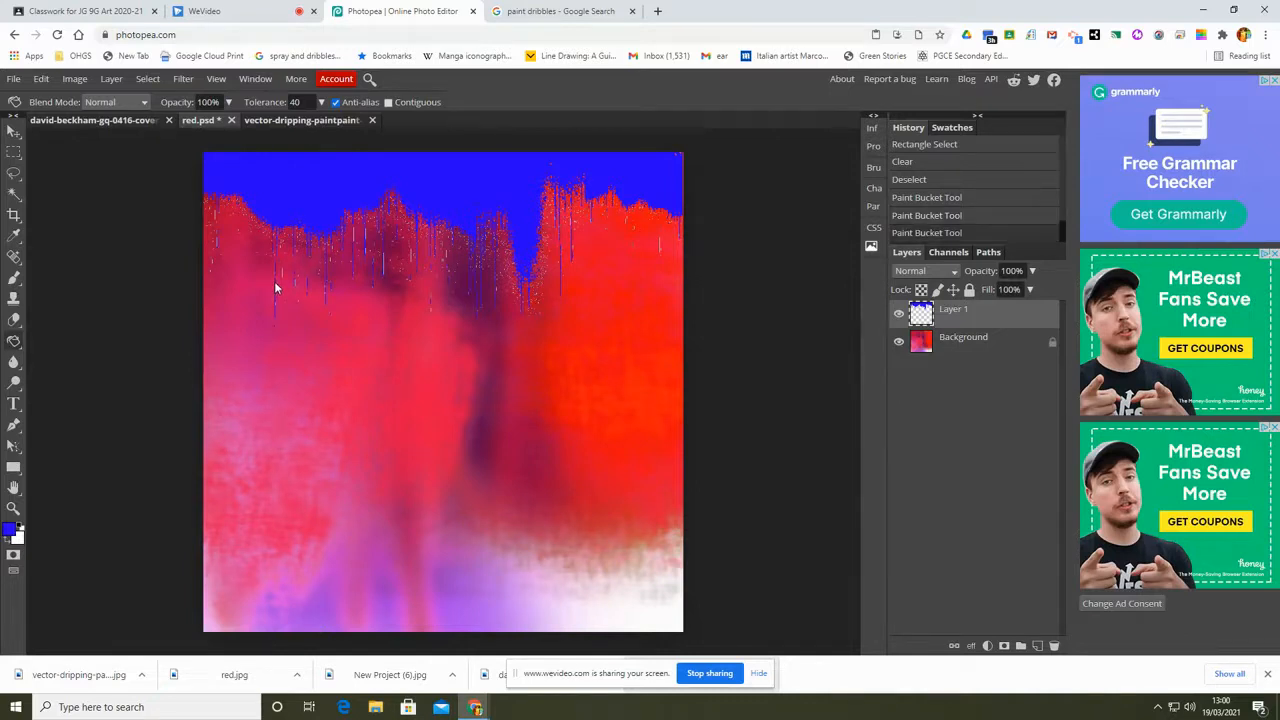
Reduce the blue drip layer's opacity to 41%.
click(147, 78)
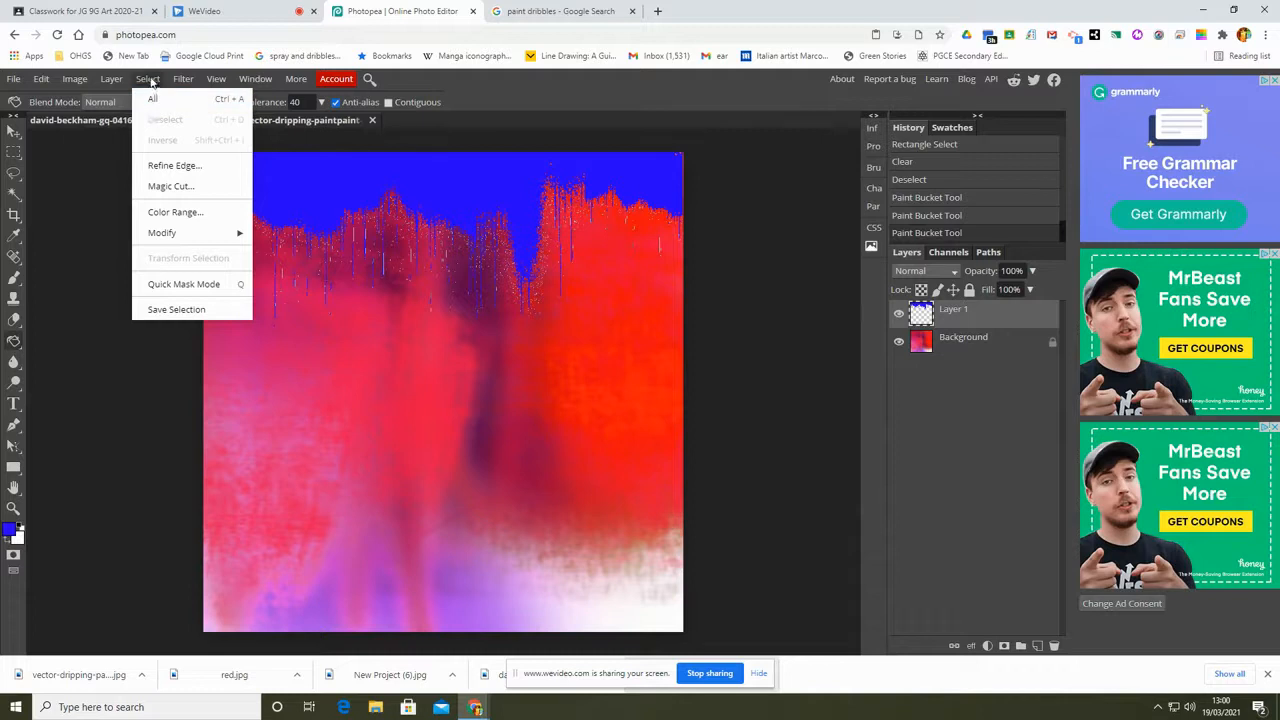
click(183, 78)
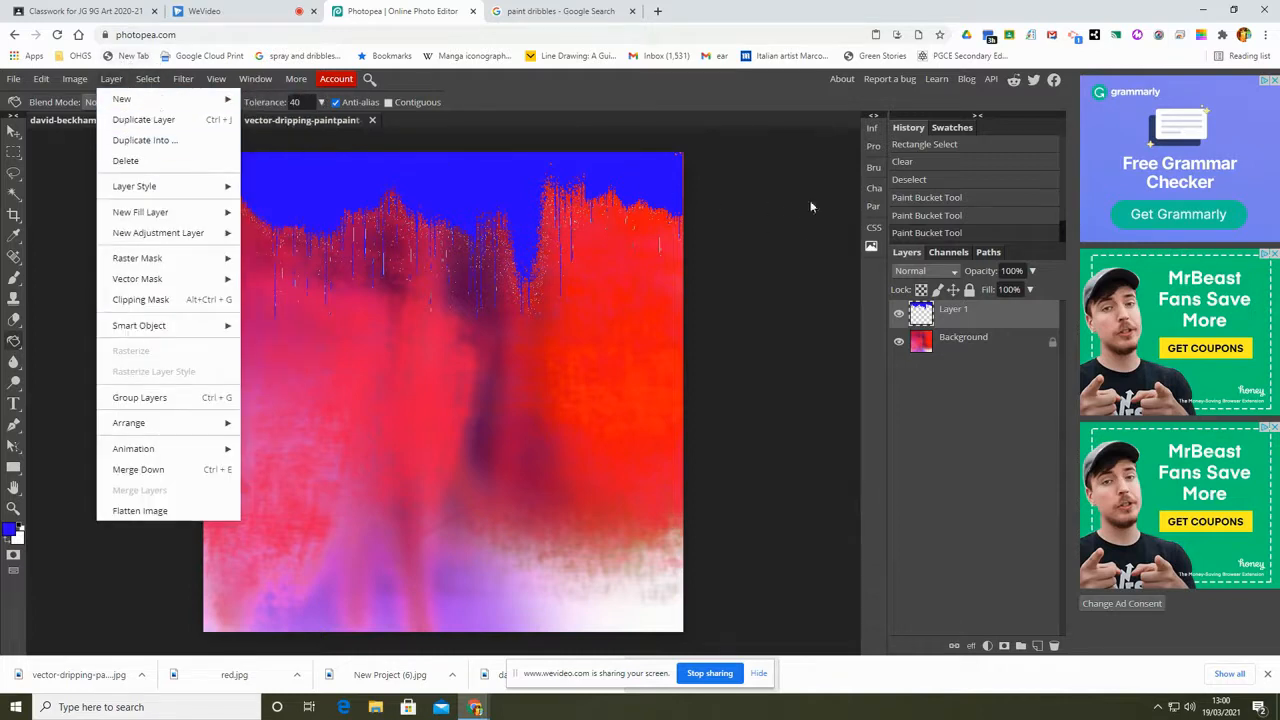
click(1032, 271)
drag(1034, 290, 996, 296)
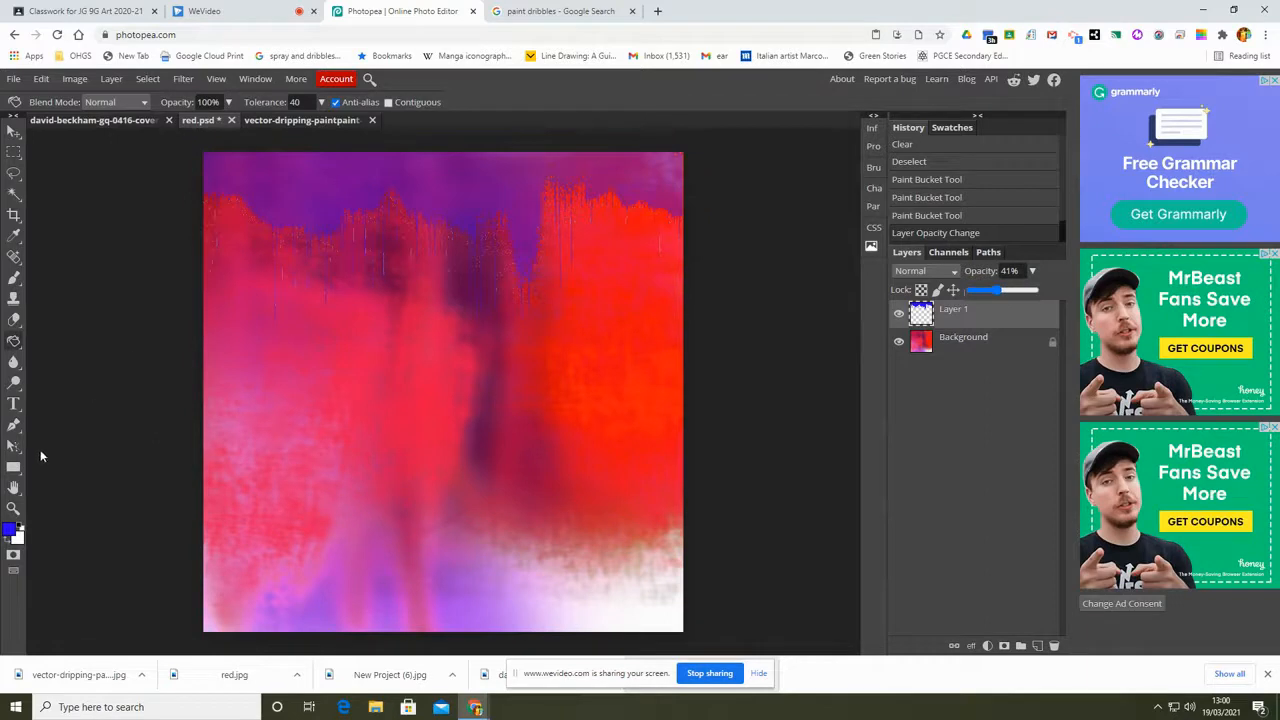
Set up the Custom Shape tool with a solid yellow fill and a solid yellow stroke.
right_click(13, 467)
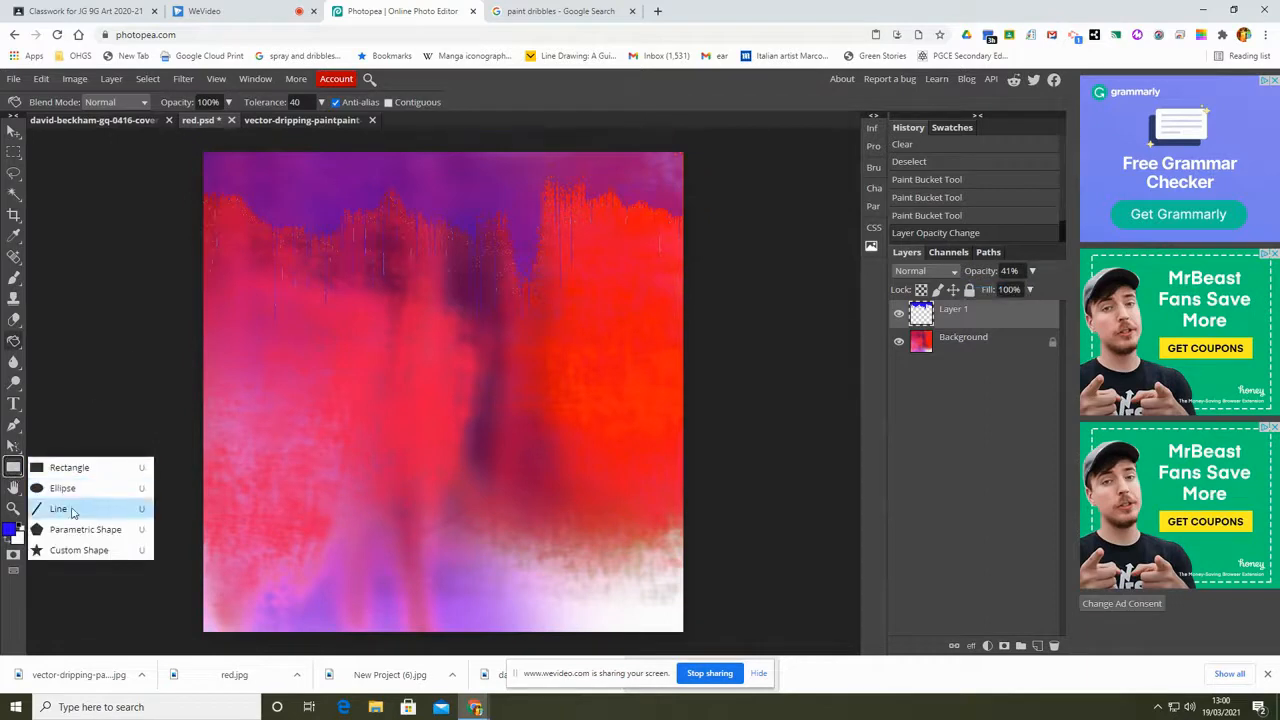
click(73, 552)
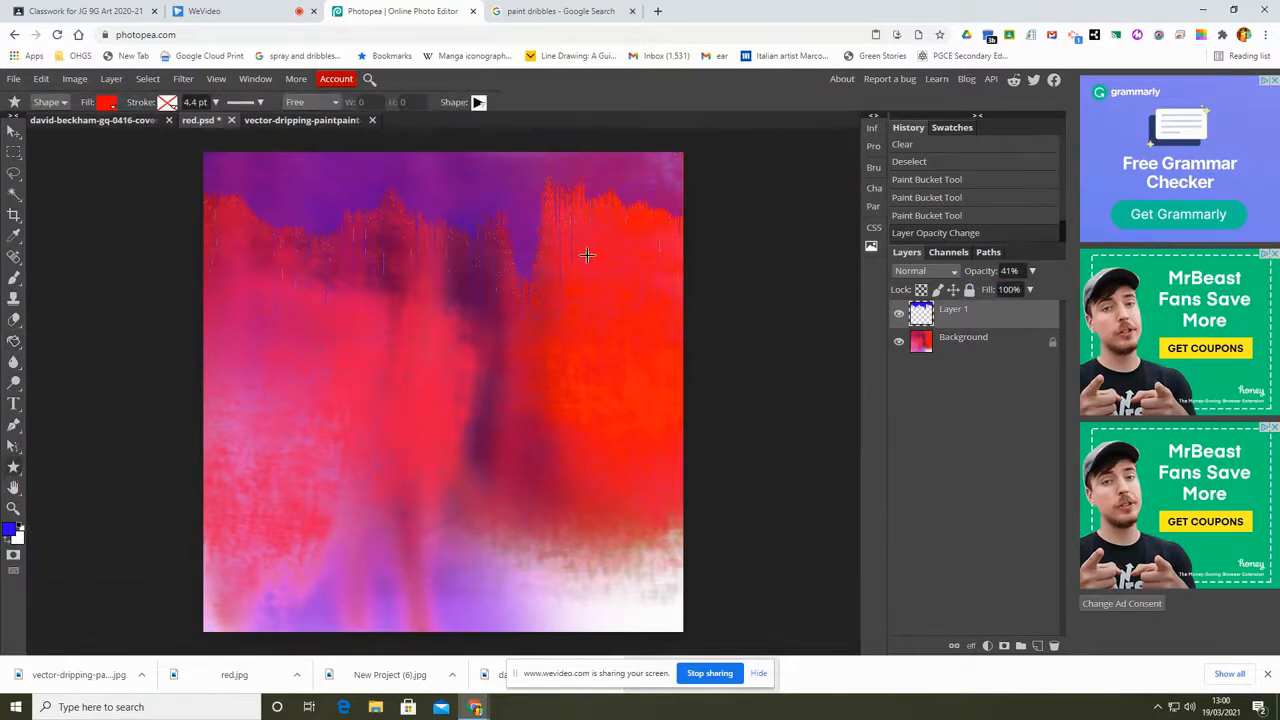
click(106, 103)
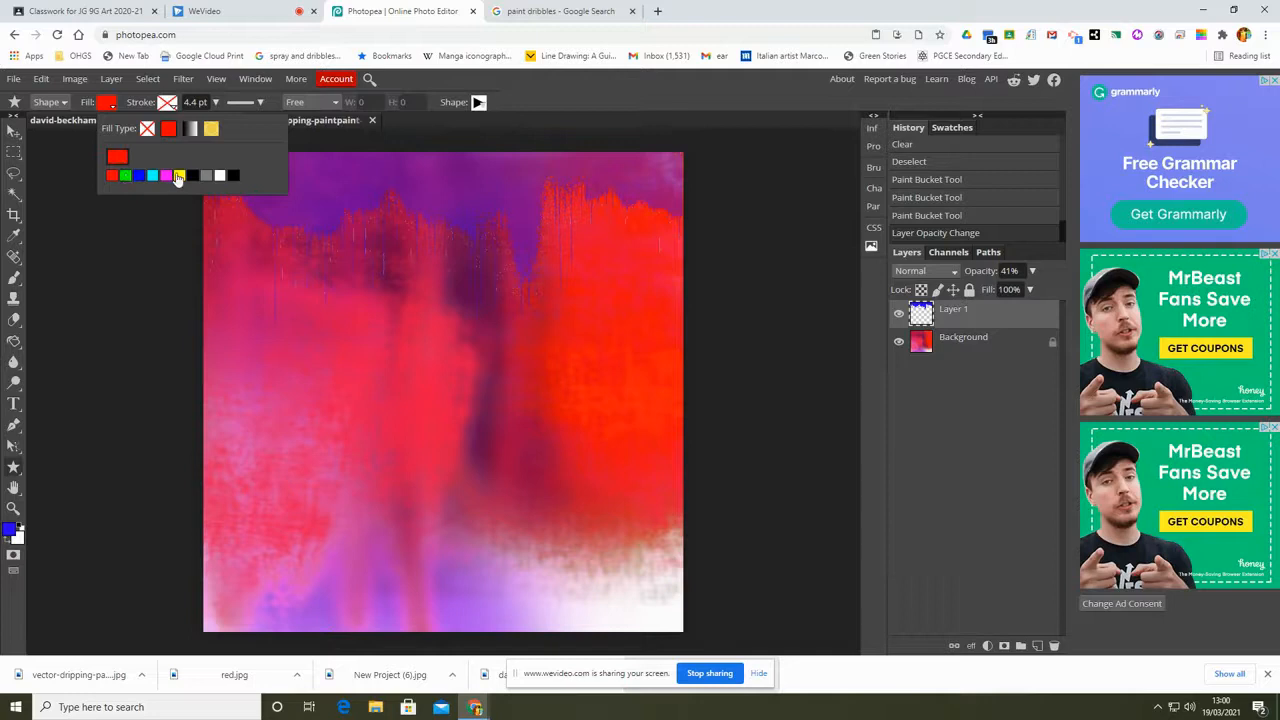
click(178, 176)
click(167, 103)
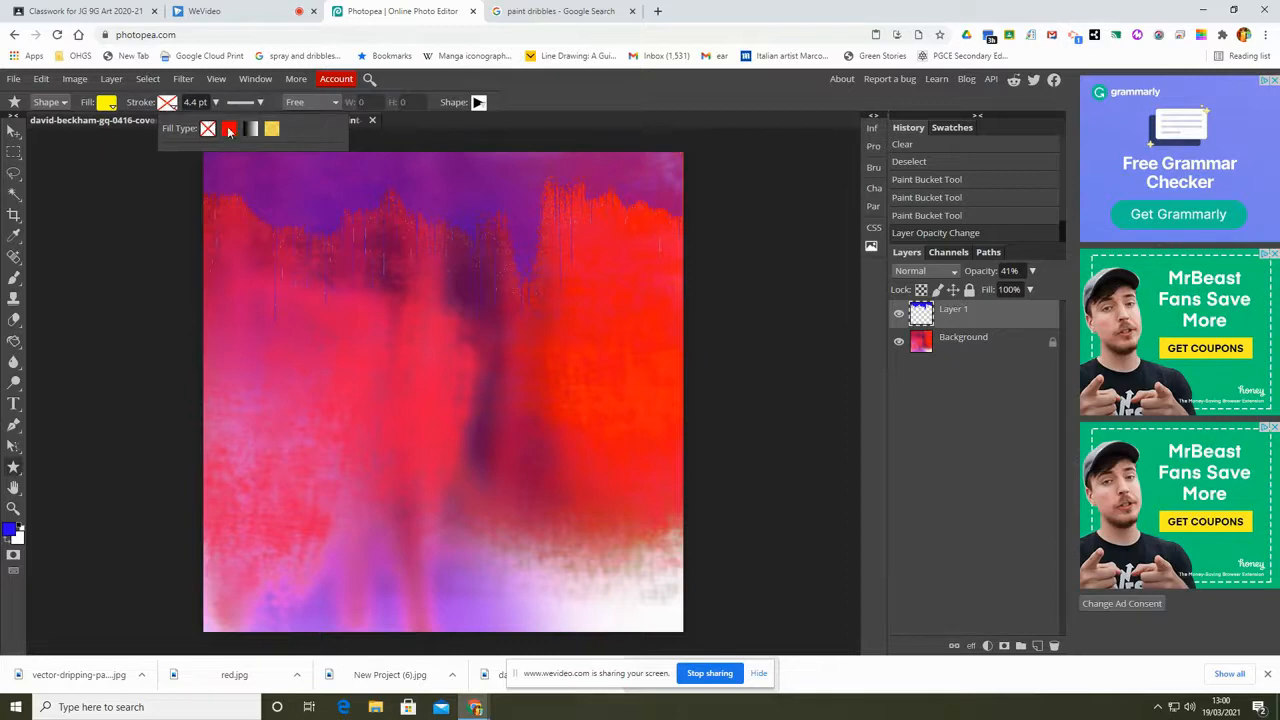
click(229, 131)
click(254, 176)
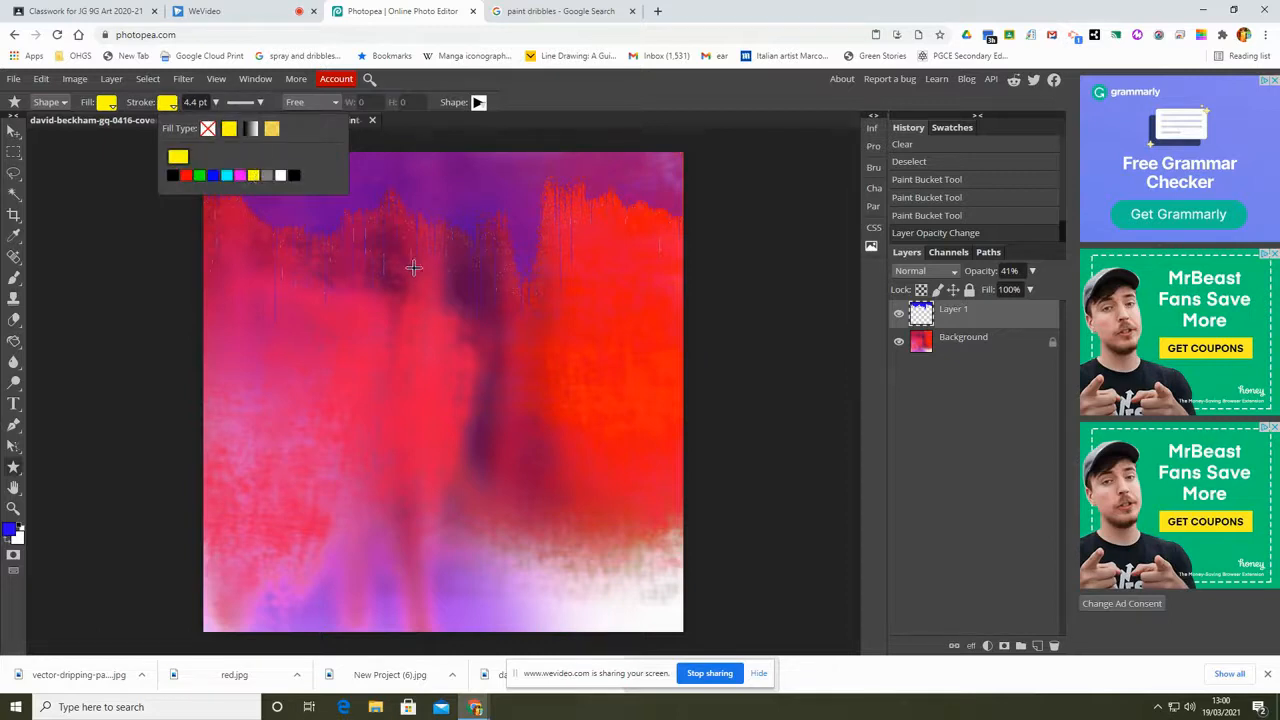
Draw a small yellow triangle on the red area of the background and rasterize its layer.
click(554, 365)
drag(556, 368, 602, 412)
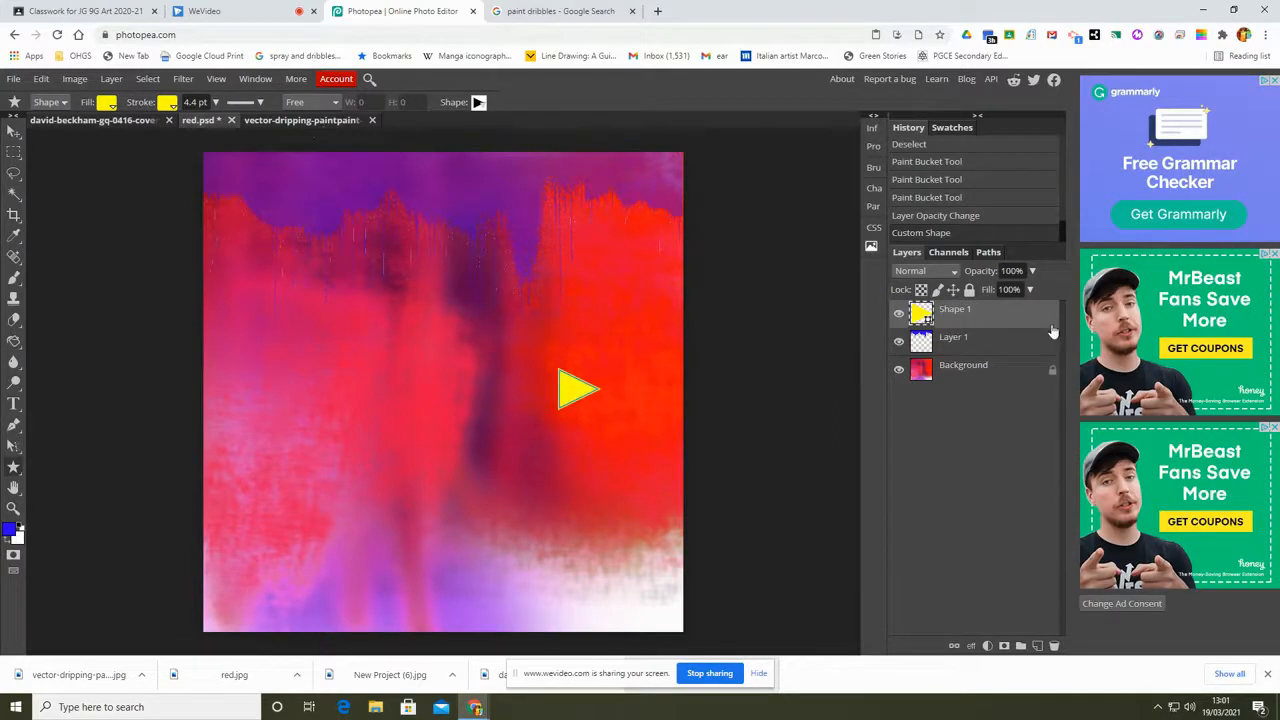
right_click(996, 317)
click(921, 436)
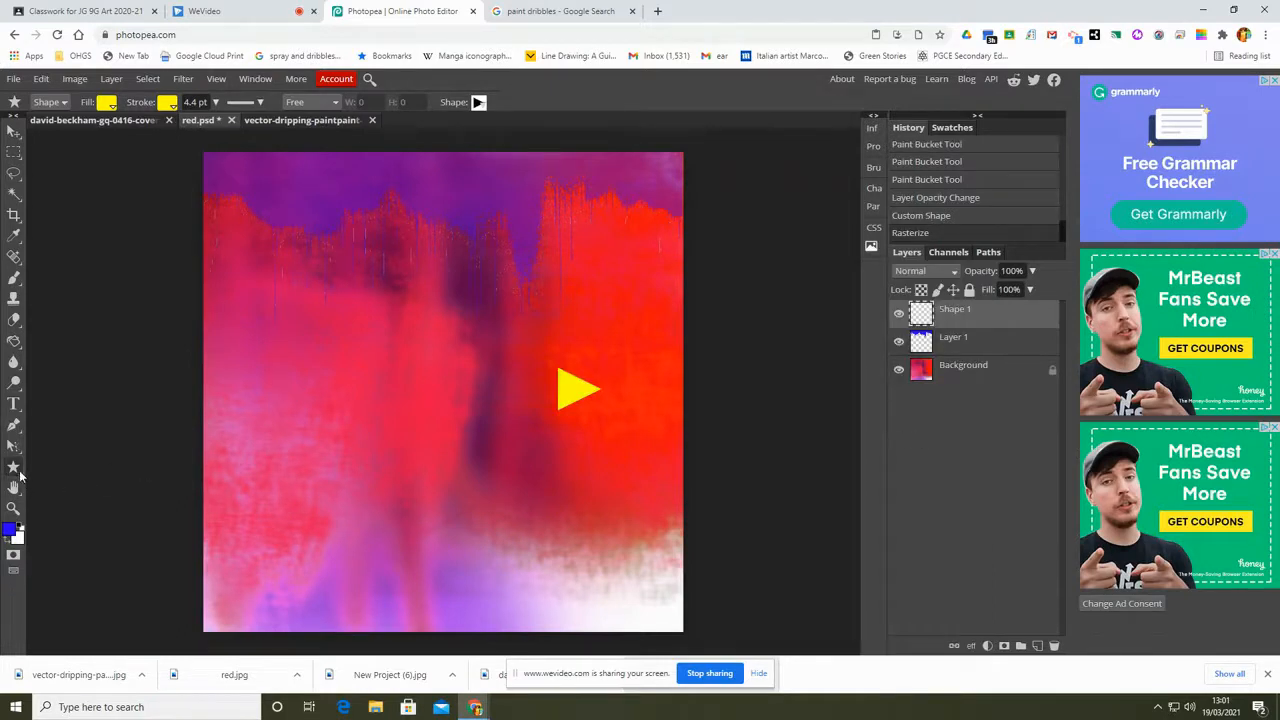
Draw a yellow heart custom shape with a heartbeat line in the lower-right area of the canvas.
click(479, 102)
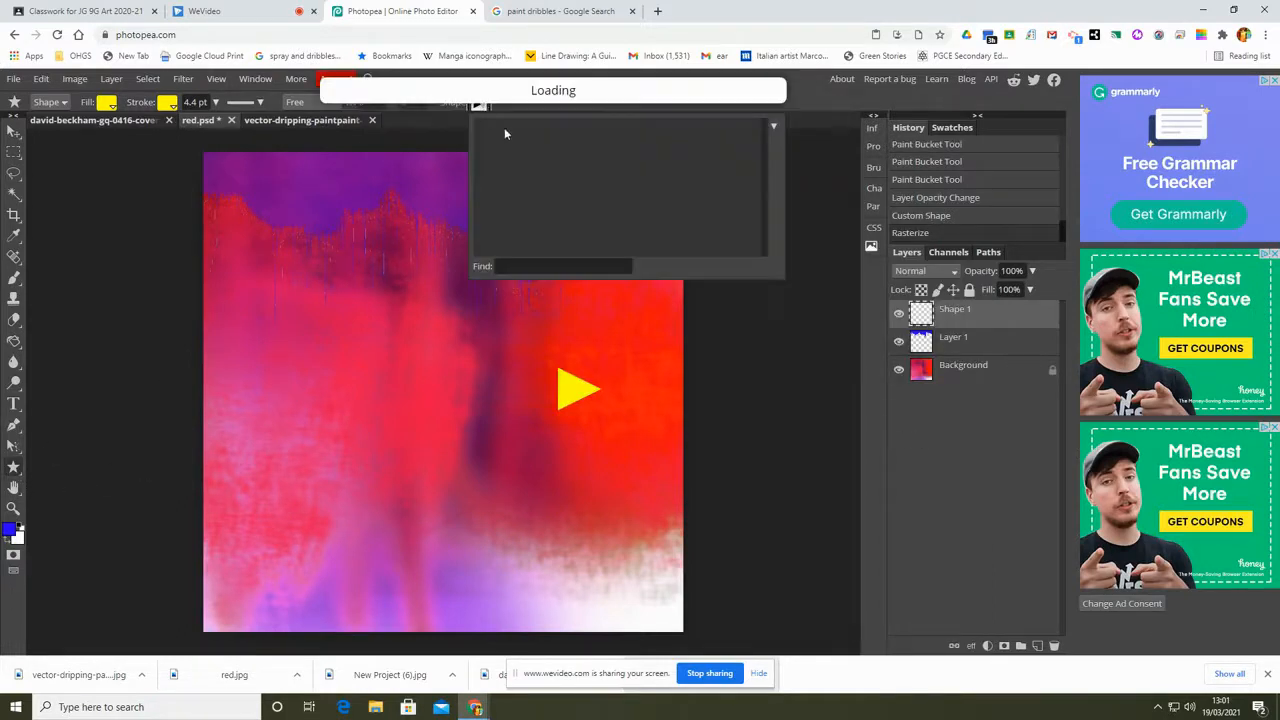
scroll(690, 182, down, 8)
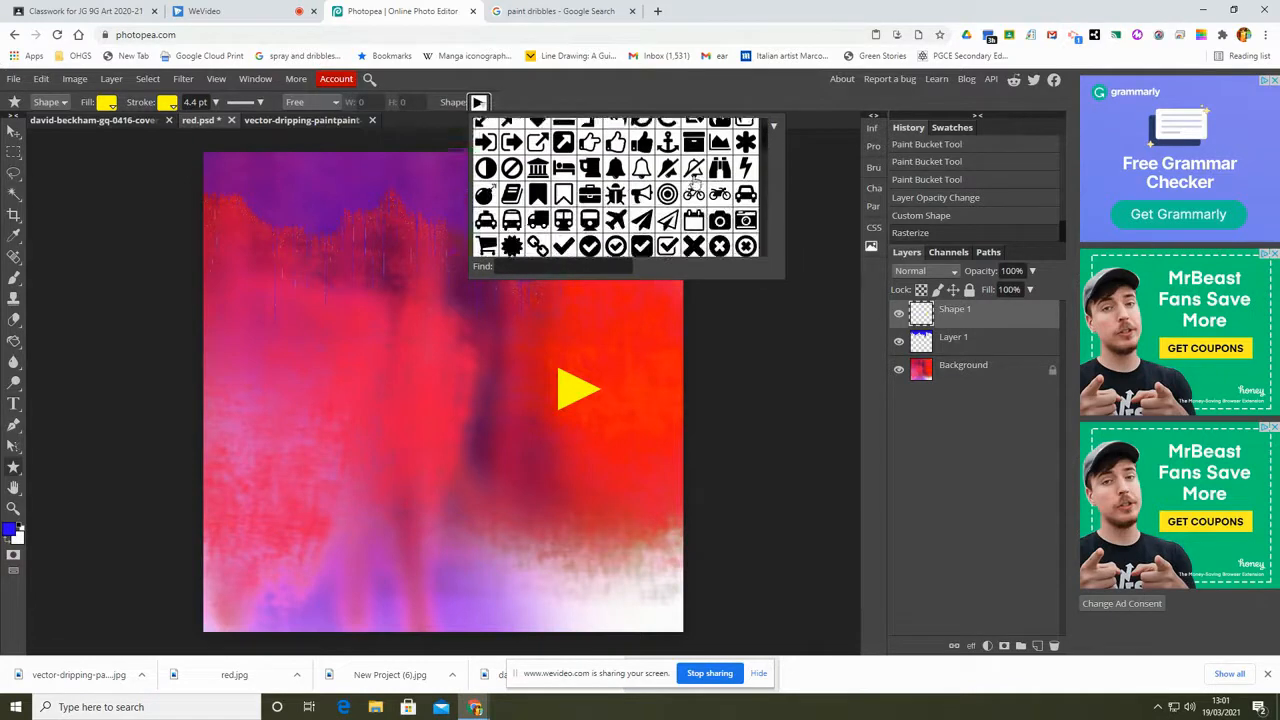
scroll(683, 190, down, 5)
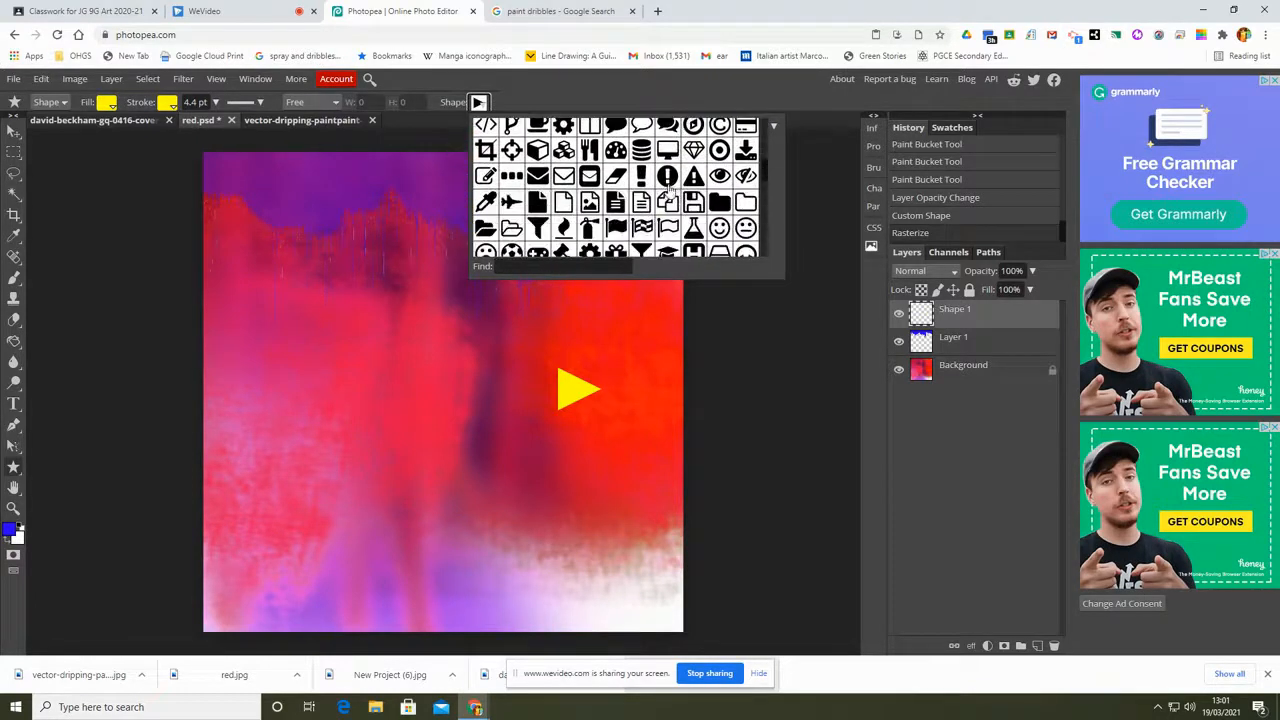
click(539, 148)
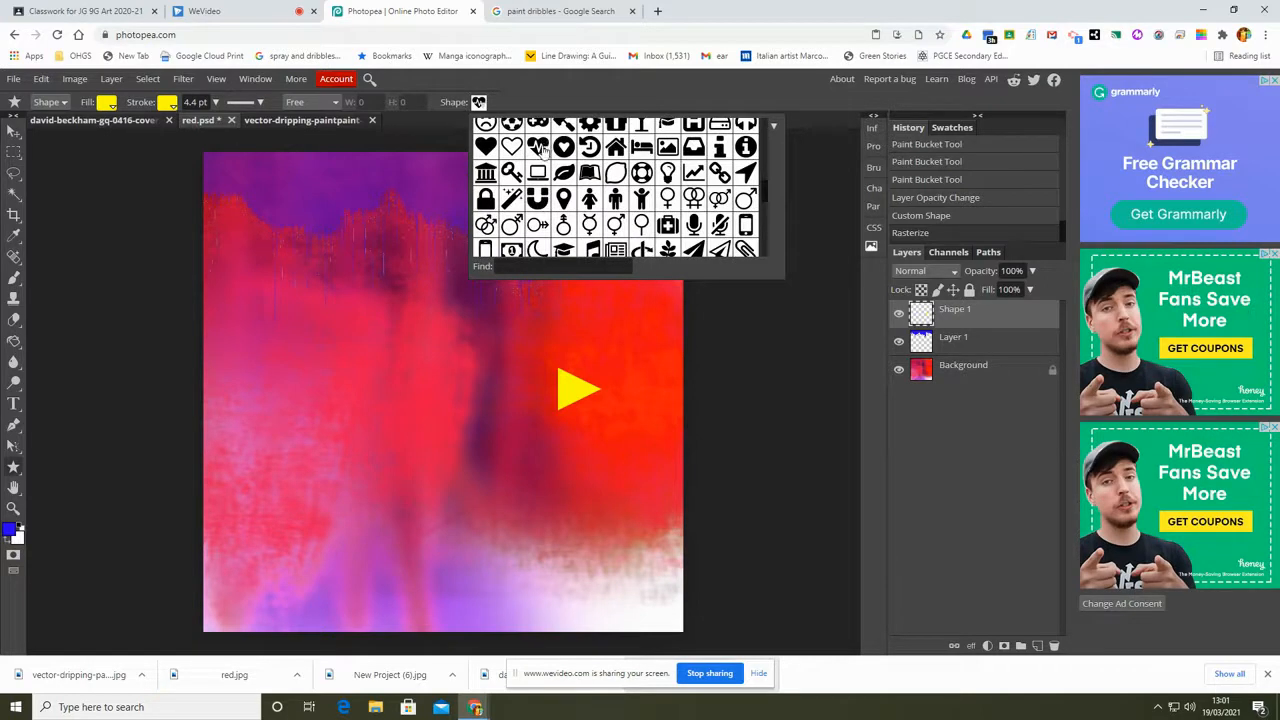
drag(531, 450, 652, 572)
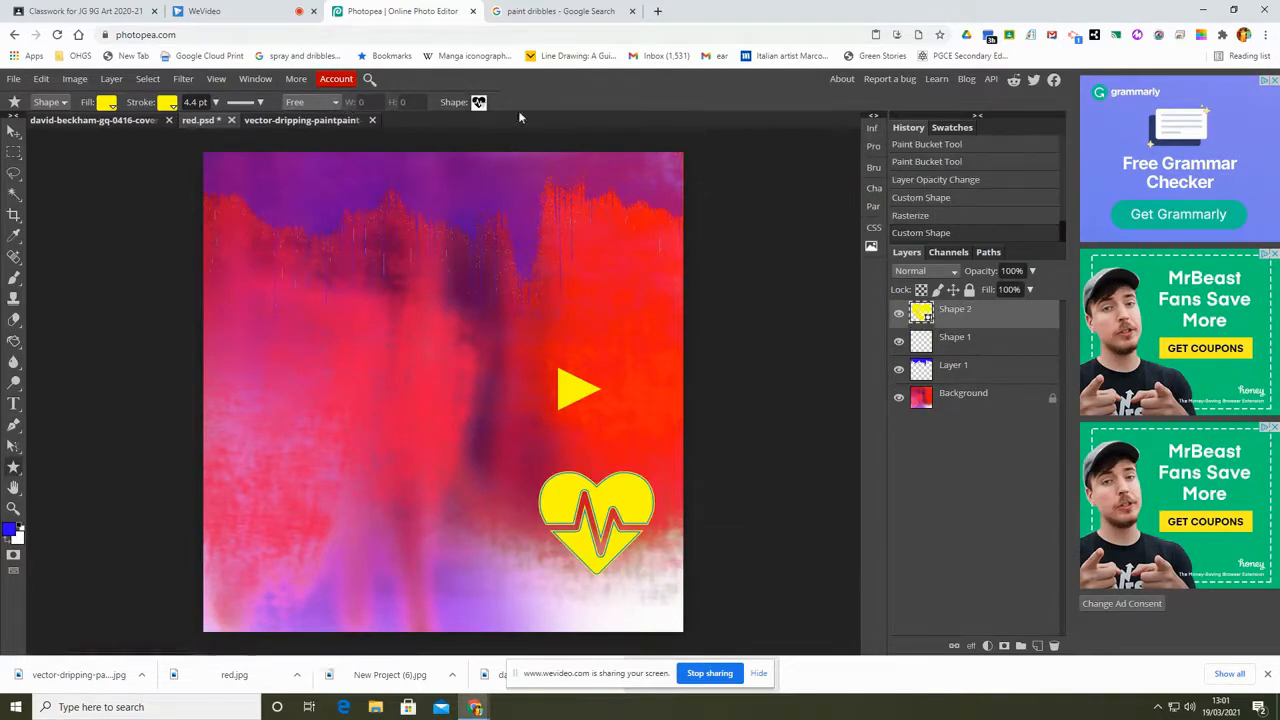
Set the heart layer's blend mode to Color Burn and rasterize the layer.
click(947, 277)
click(916, 322)
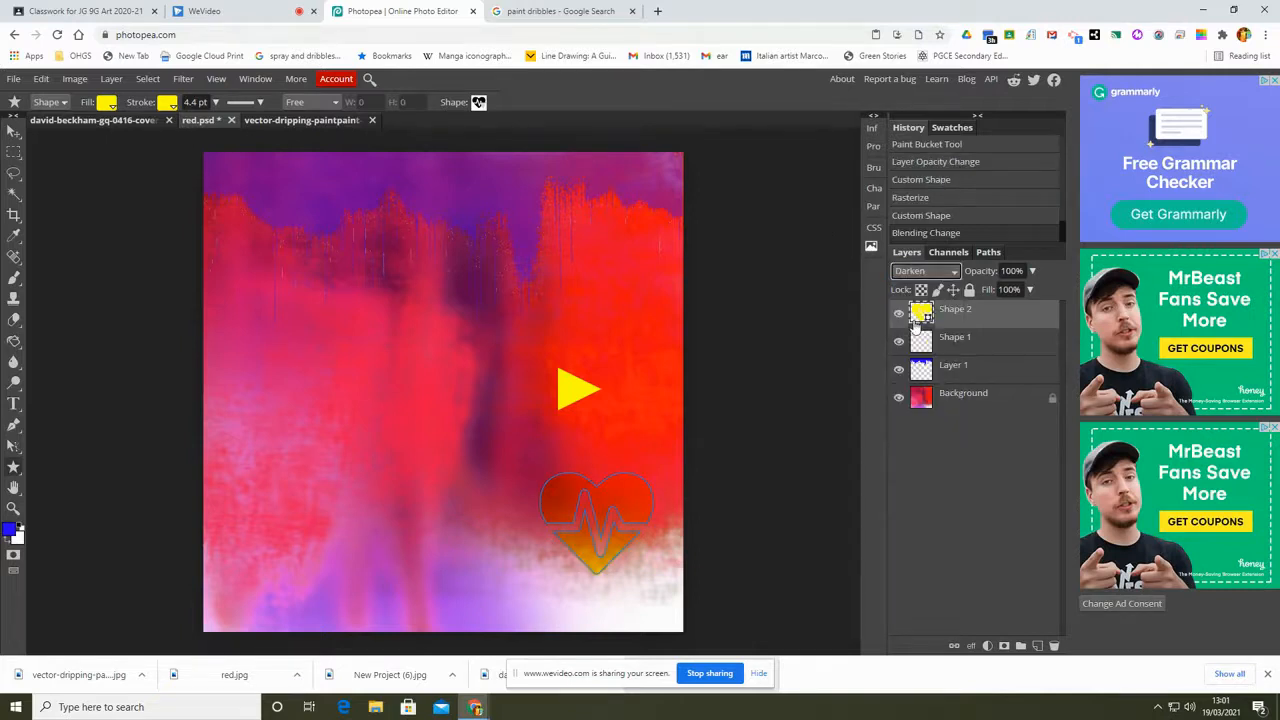
key(Down)
key(Down)
key(Down)
key(Down)
key(Down)
key(Up)
key(Up)
key(Up)
key(Up)
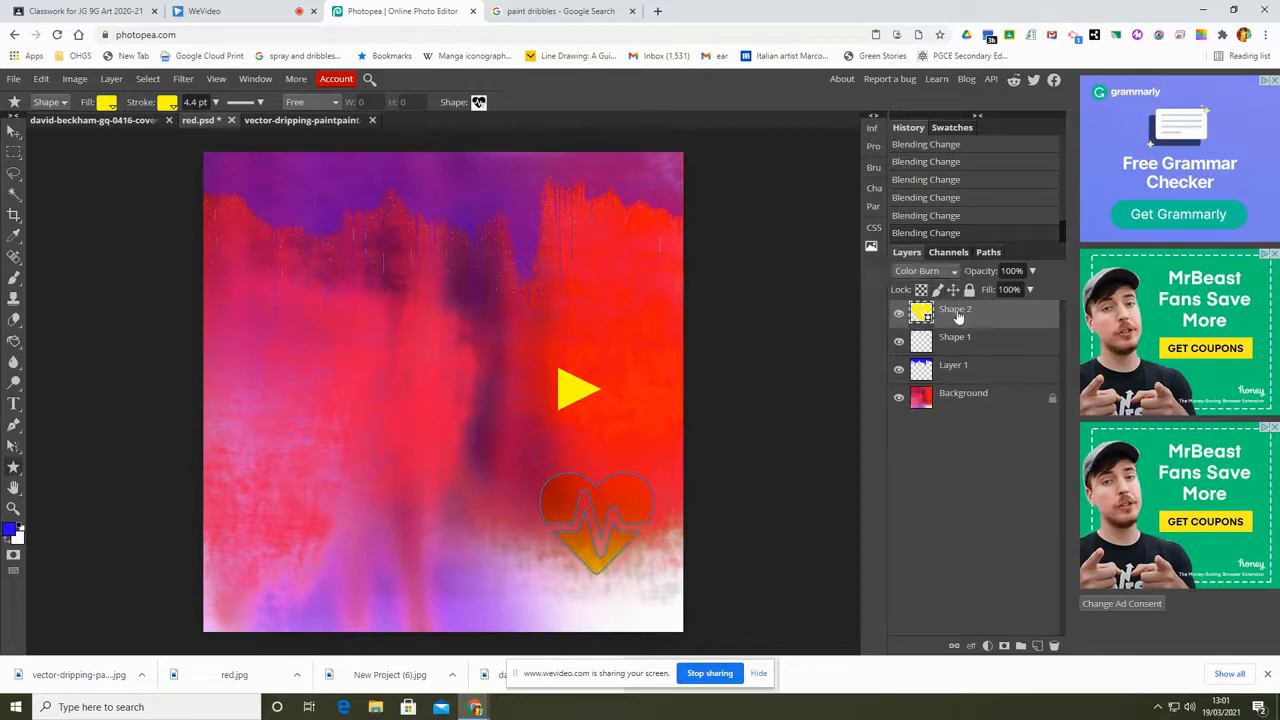
right_click(958, 316)
click(899, 432)
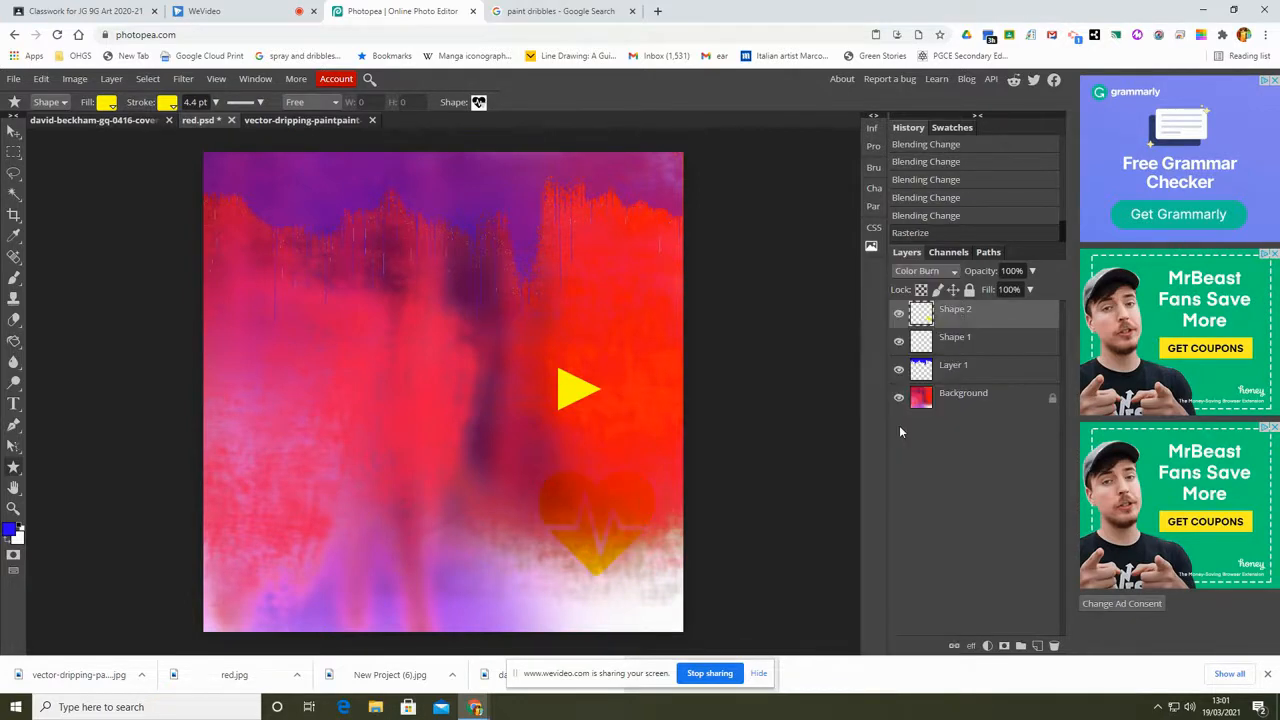
Delete the yellow triangle's layer.
click(958, 340)
right_click(958, 340)
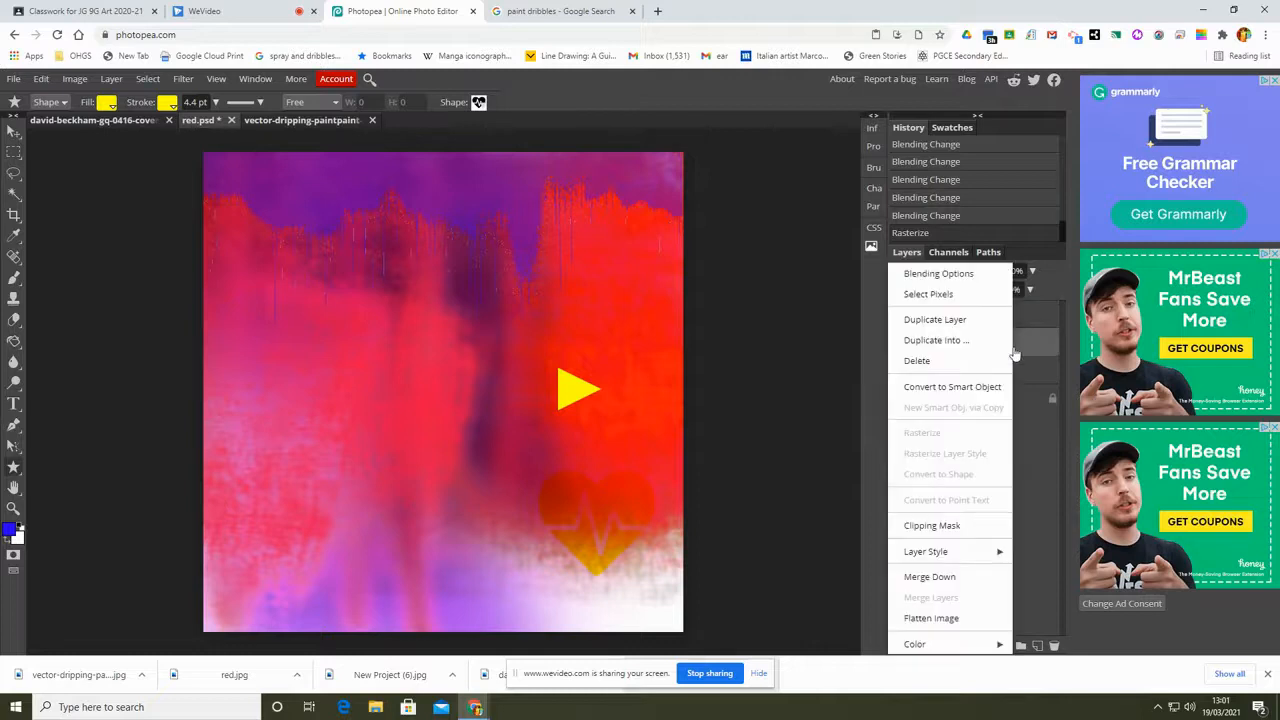
click(960, 362)
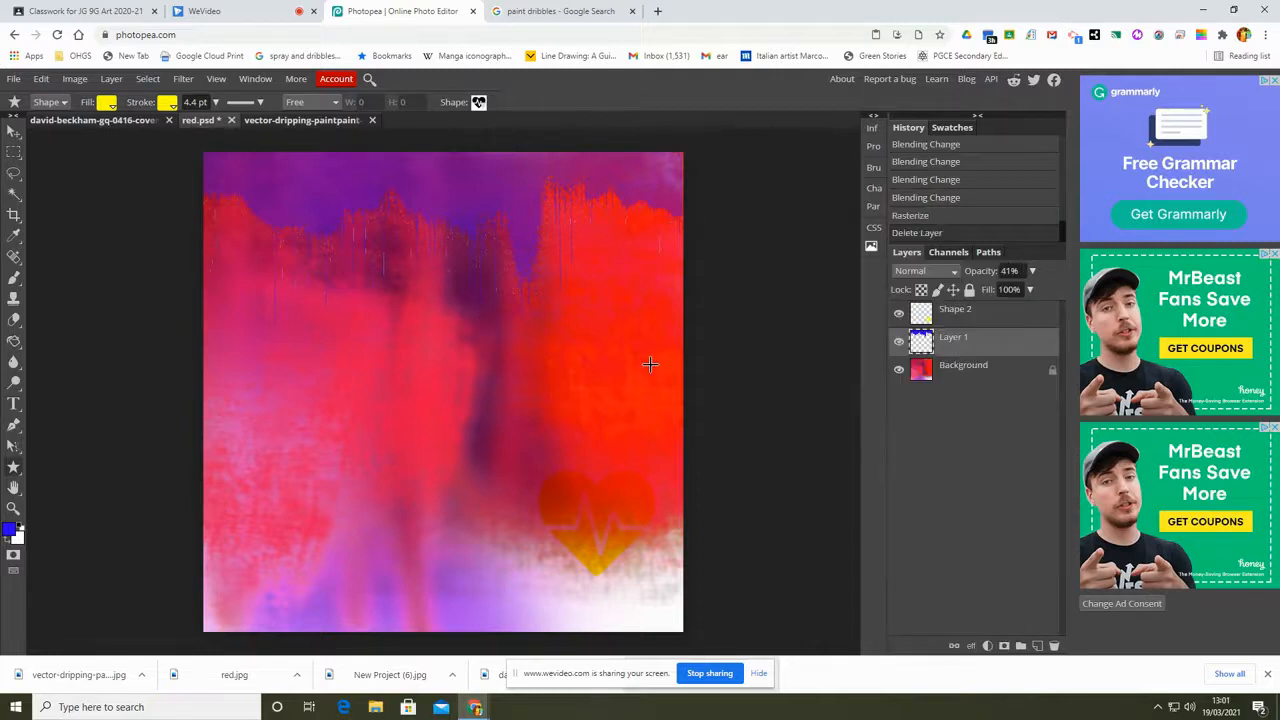
Draw a football custom shape with a blue fill and place it in the upper-left area of the canvas.
click(479, 104)
scroll(563, 203, down, 5)
scroll(563, 203, down, 3)
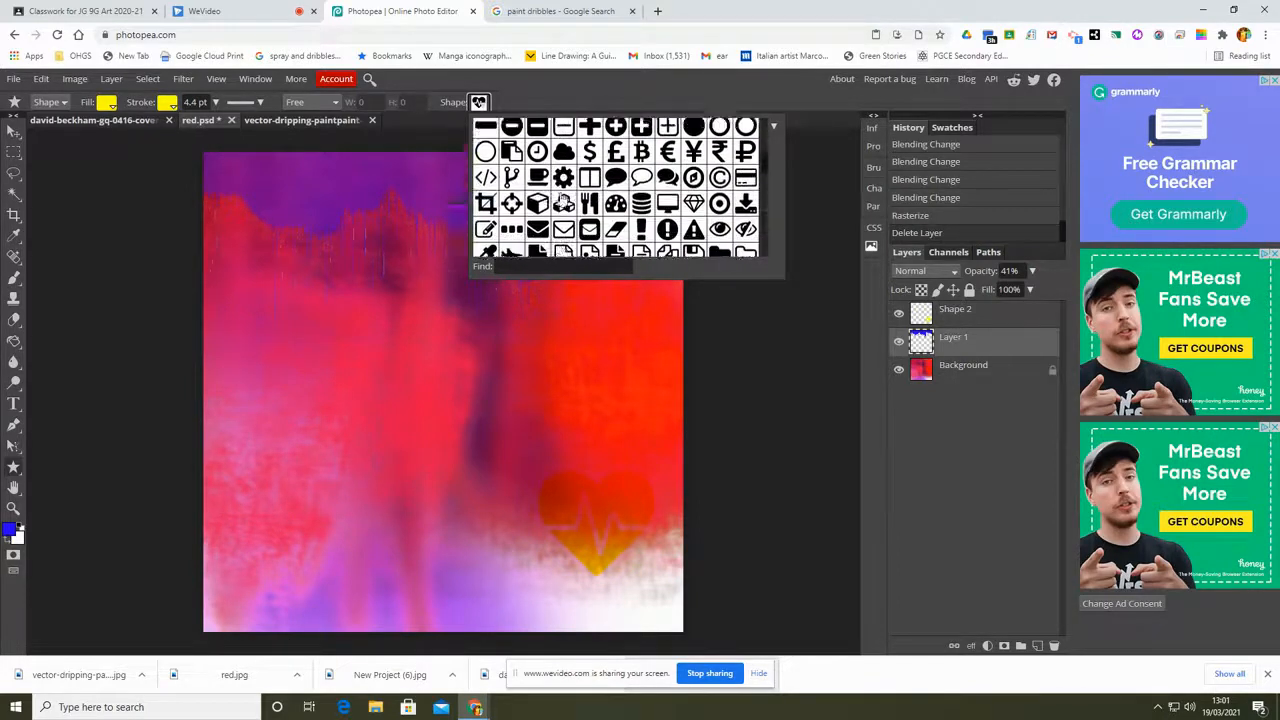
scroll(563, 201, down, 4)
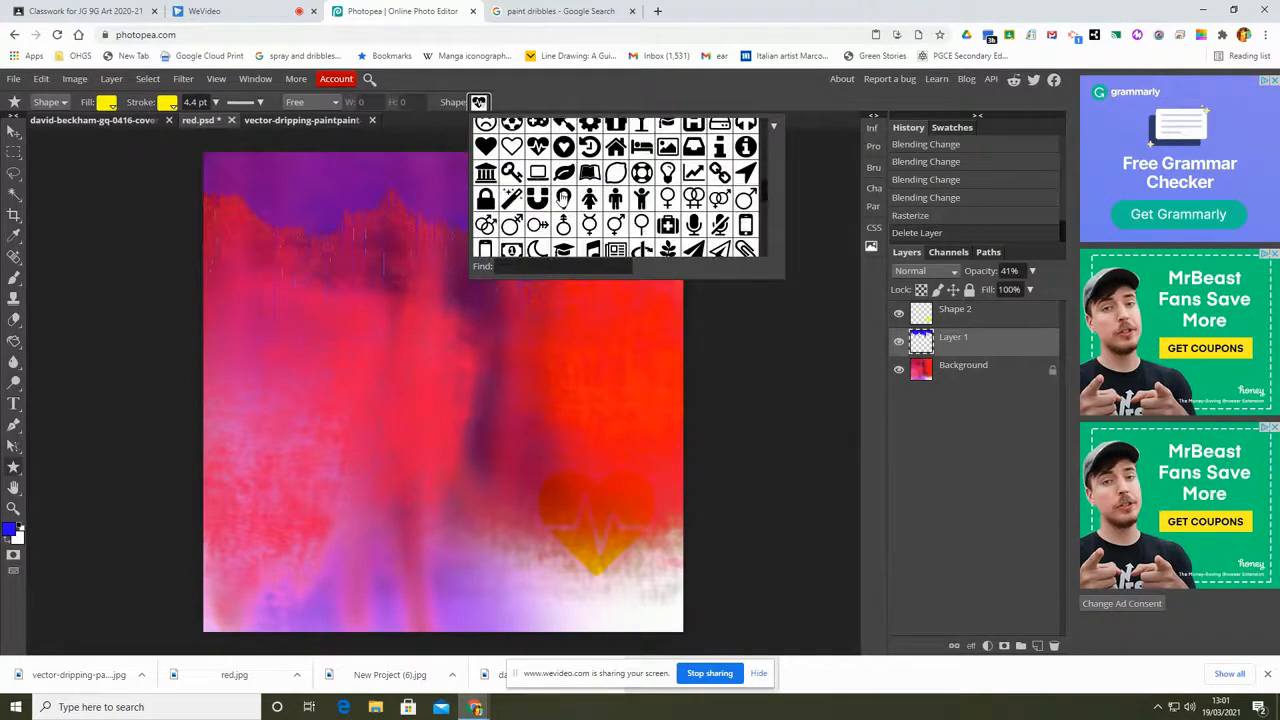
scroll(563, 199, down, 3)
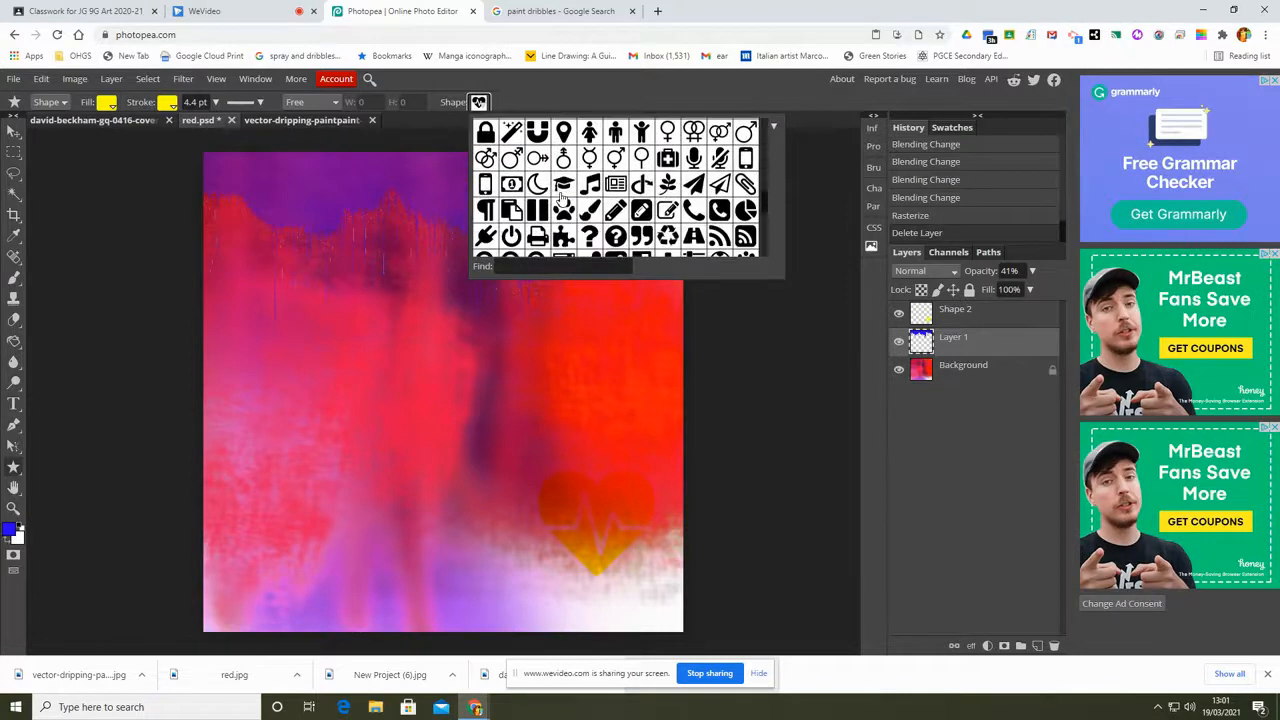
scroll(563, 198, down, 3)
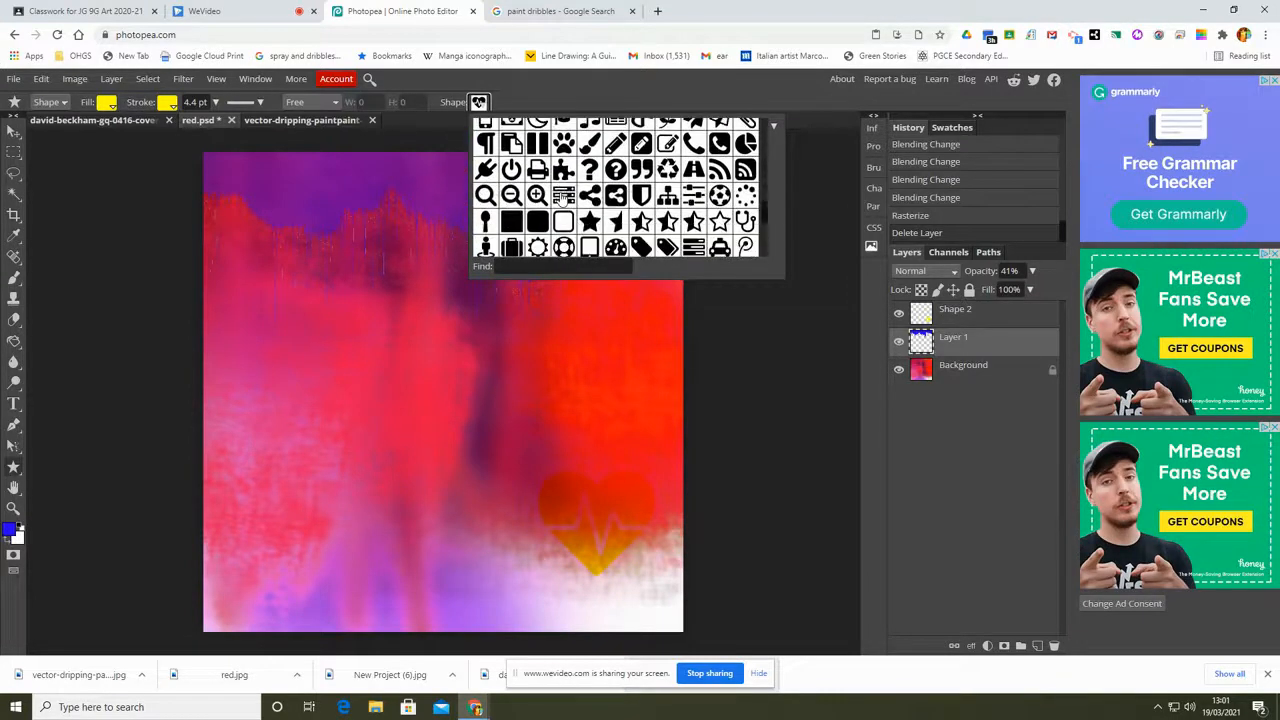
click(719, 196)
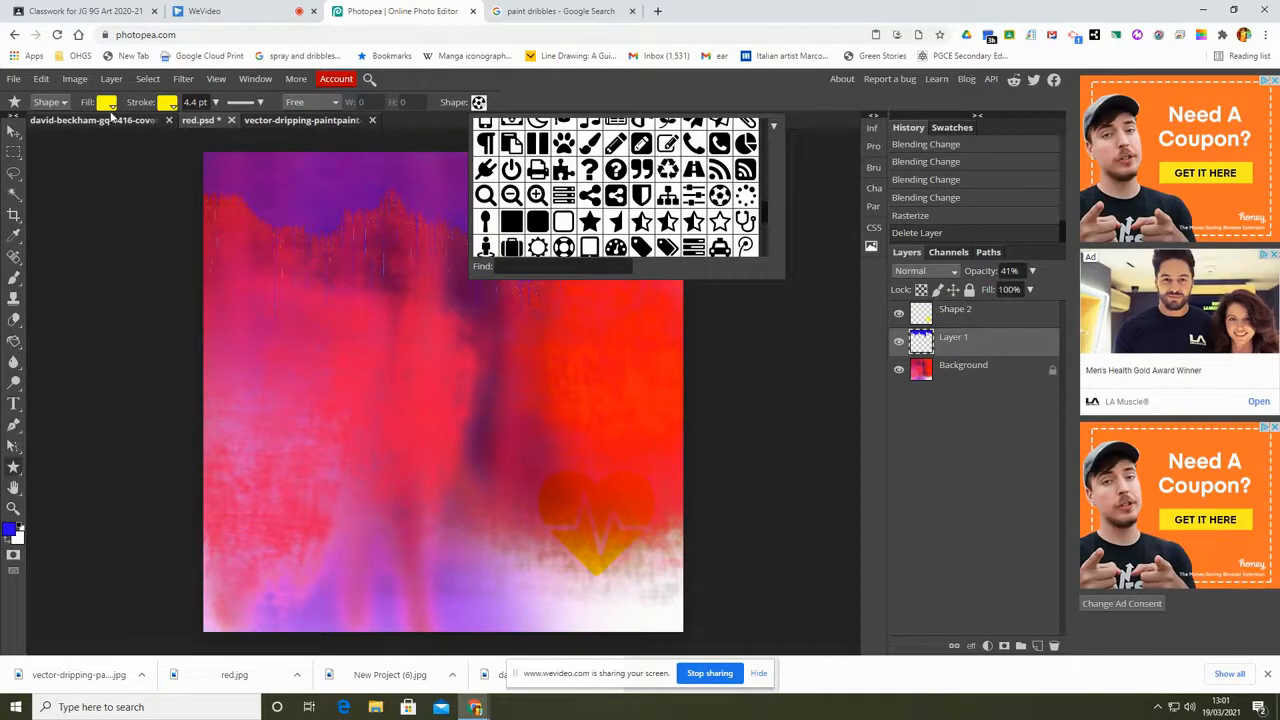
click(107, 104)
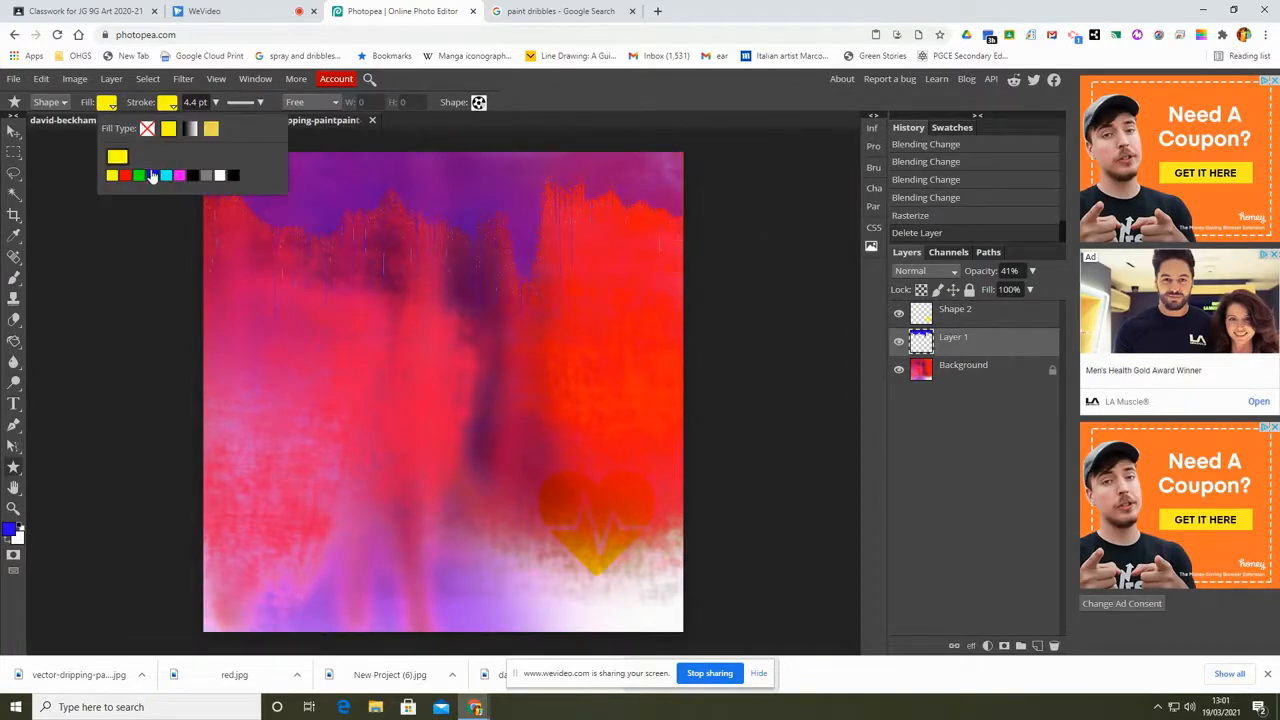
click(152, 176)
click(167, 104)
drag(237, 426, 408, 597)
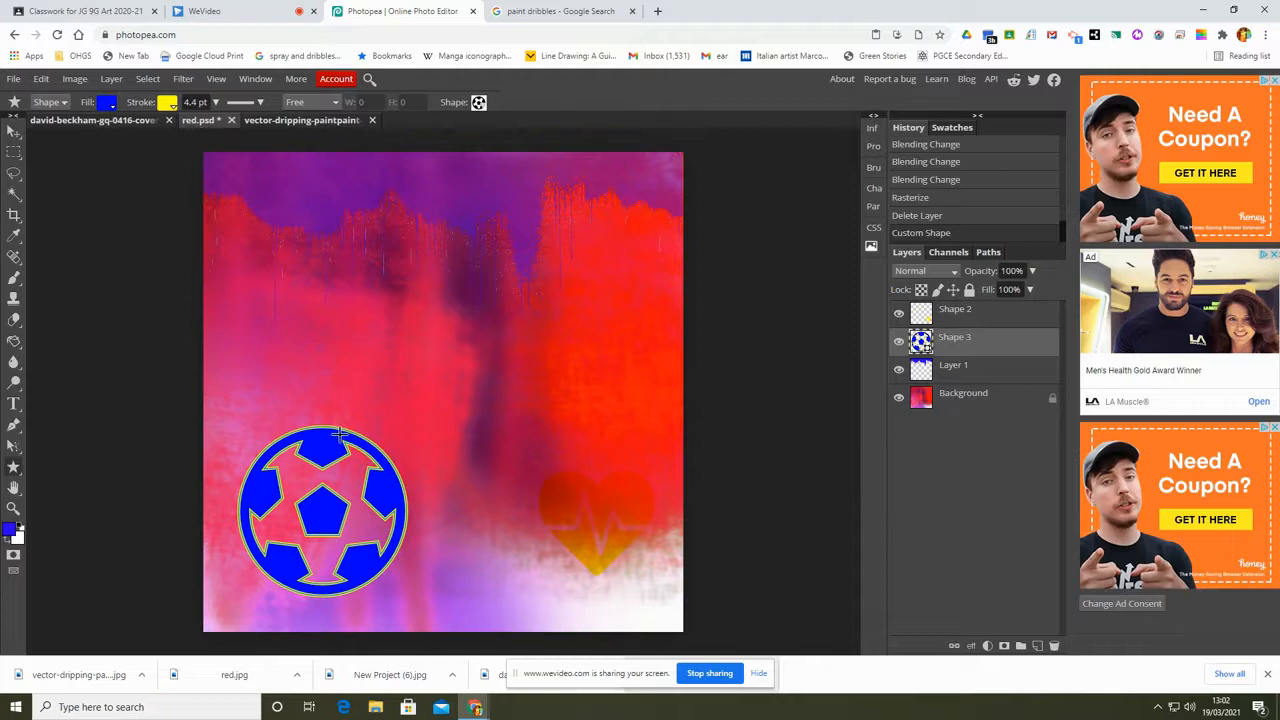
click(13, 131)
drag(334, 455, 307, 204)
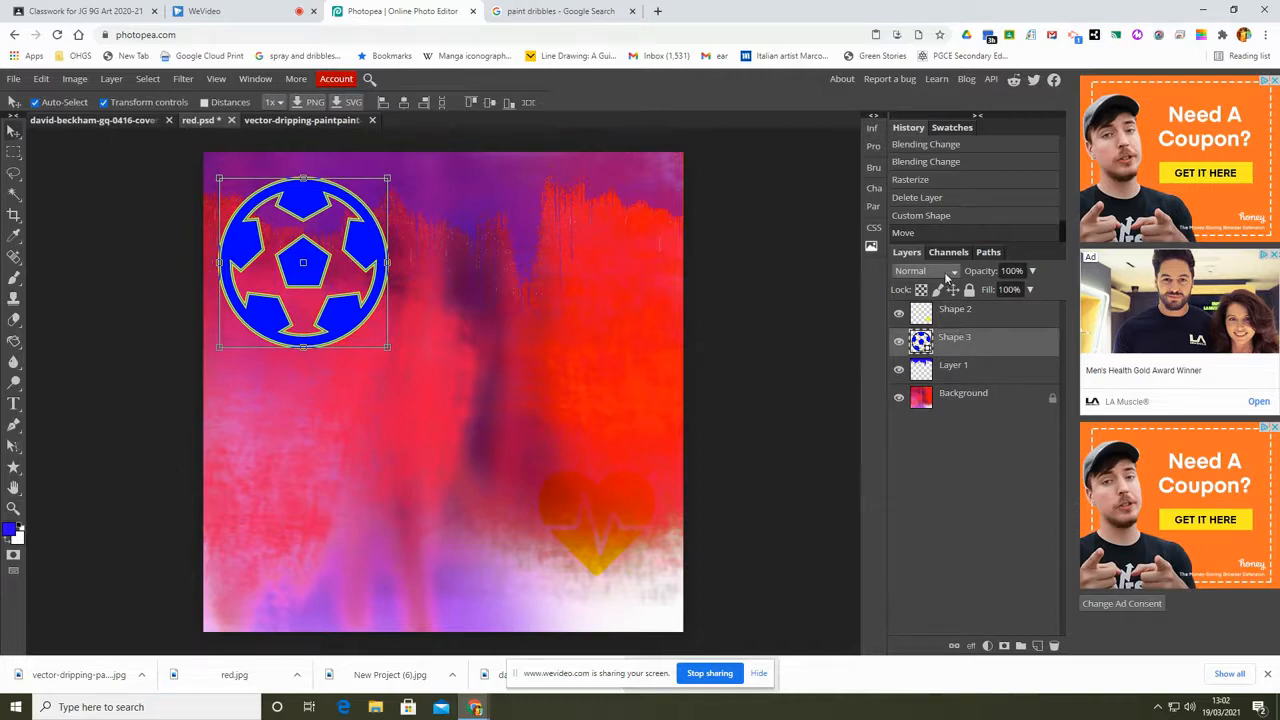
Set the football layer's blend mode to Color Burn and rasterize the layer.
click(947, 273)
click(925, 321)
key(Down)
key(Down)
key(Down)
key(Down)
key(Down)
key(Down)
key(Down)
key(Down)
key(Down)
key(Down)
key(Down)
key(Down)
key(Down)
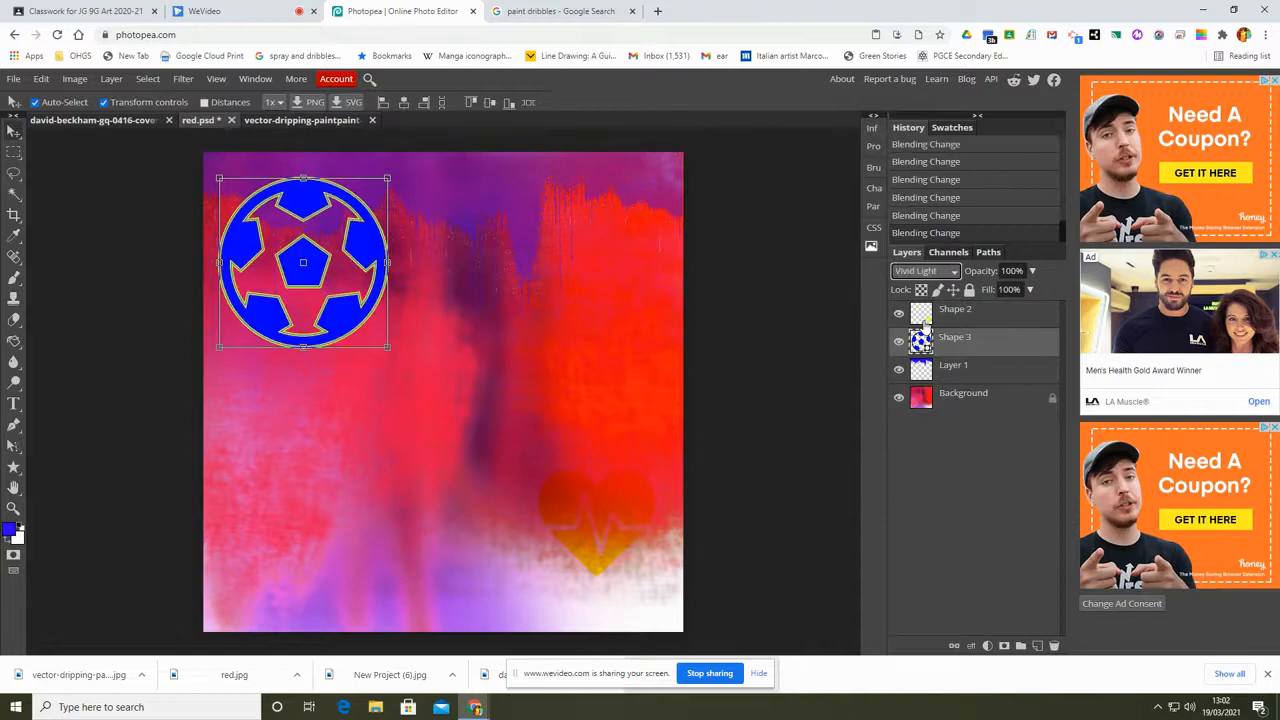
key(Up)
key(Up)
key(Up)
key(Up)
key(Up)
key(Up)
key(Up)
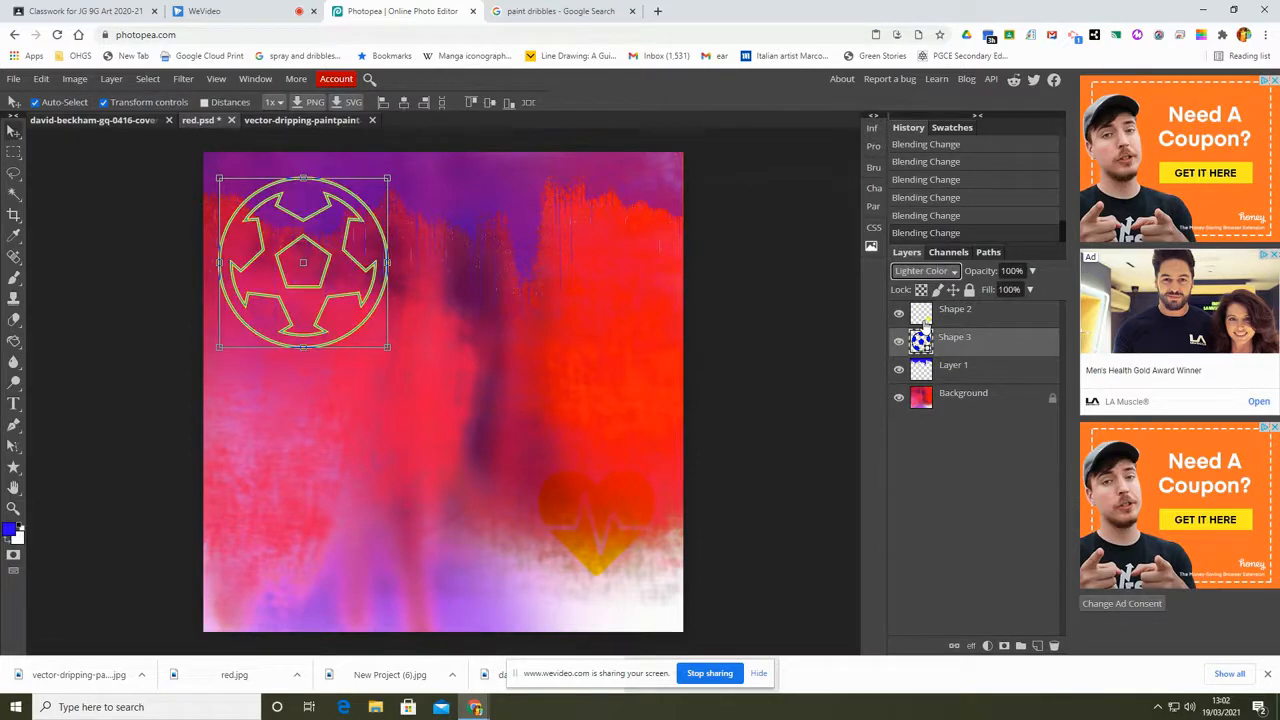
key(Up)
key(Up)
key(Up)
key(Up)
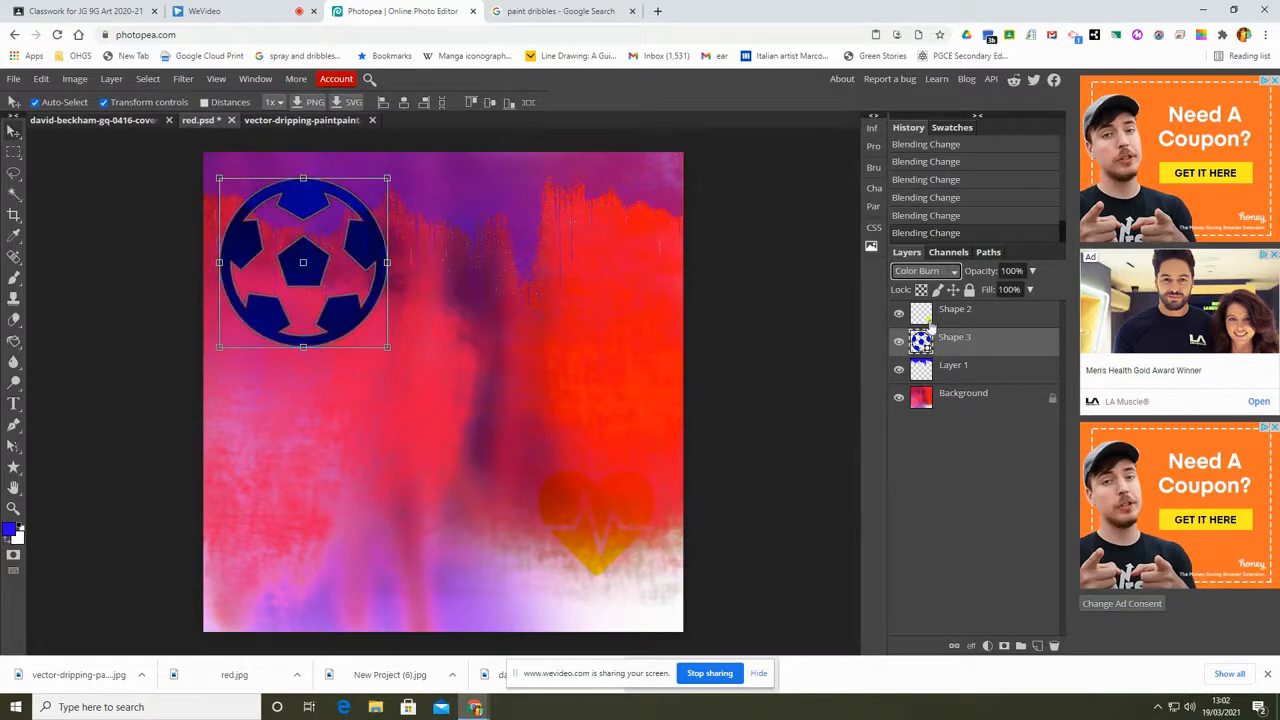
right_click(970, 347)
click(918, 432)
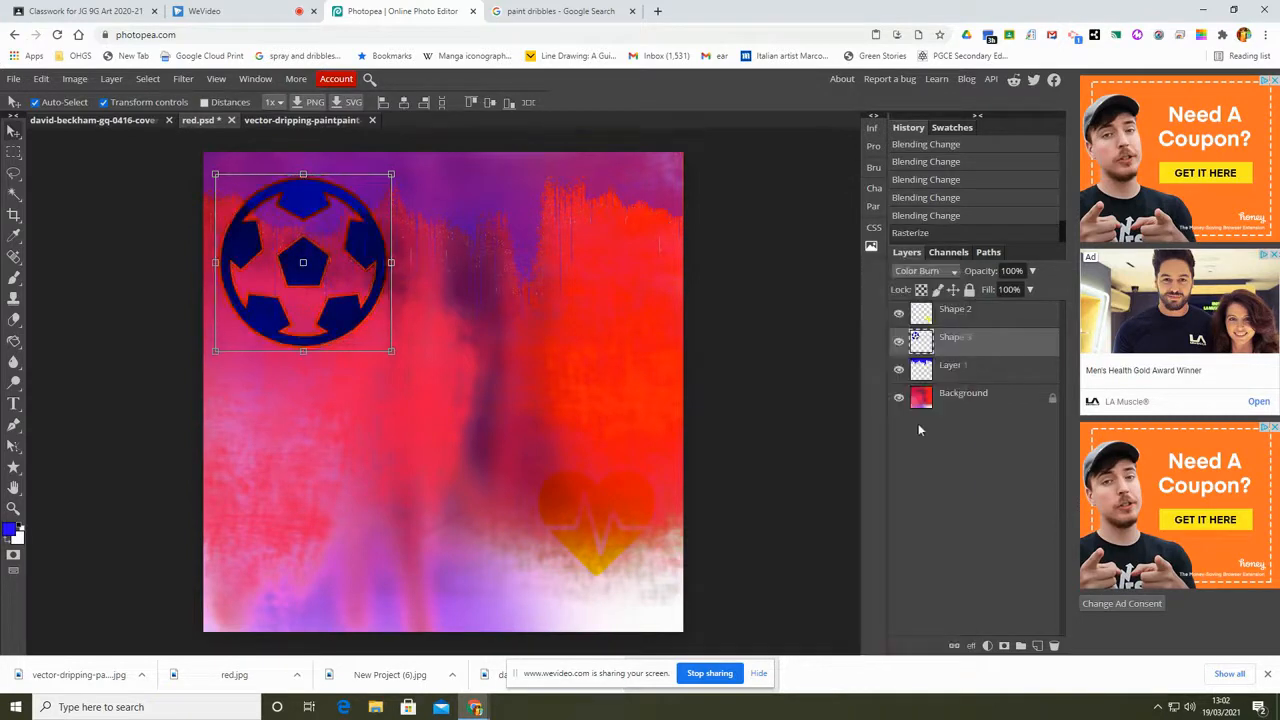
Scale the football to about 70% width and 68% height and move it to the upper-right area of the canvas.
click(967, 318)
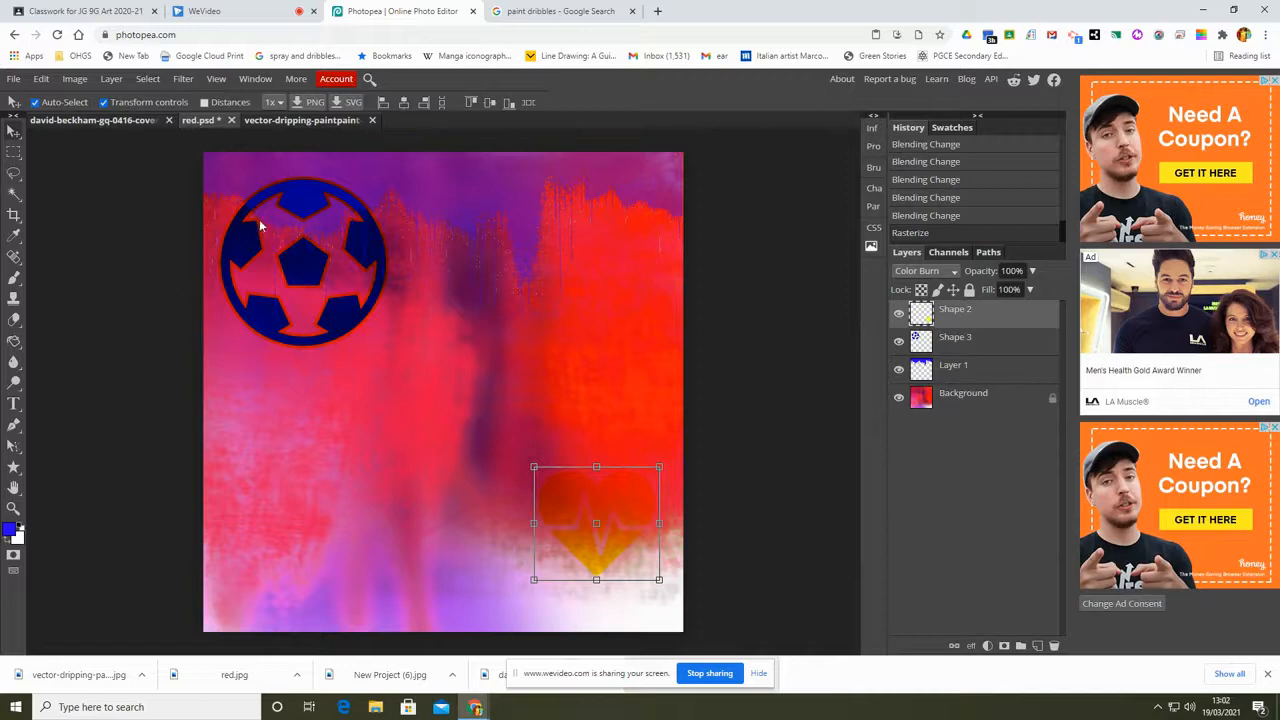
click(966, 338)
drag(335, 220, 350, 479)
drag(400, 433, 573, 215)
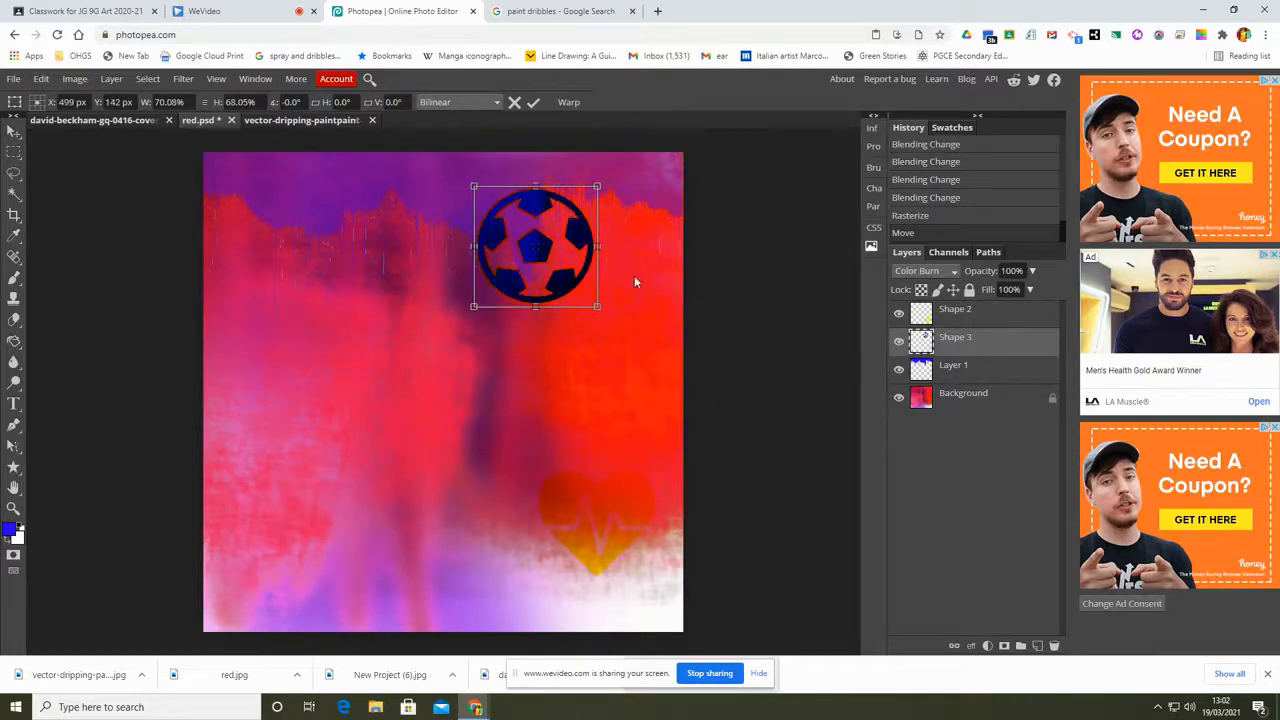
click(533, 104)
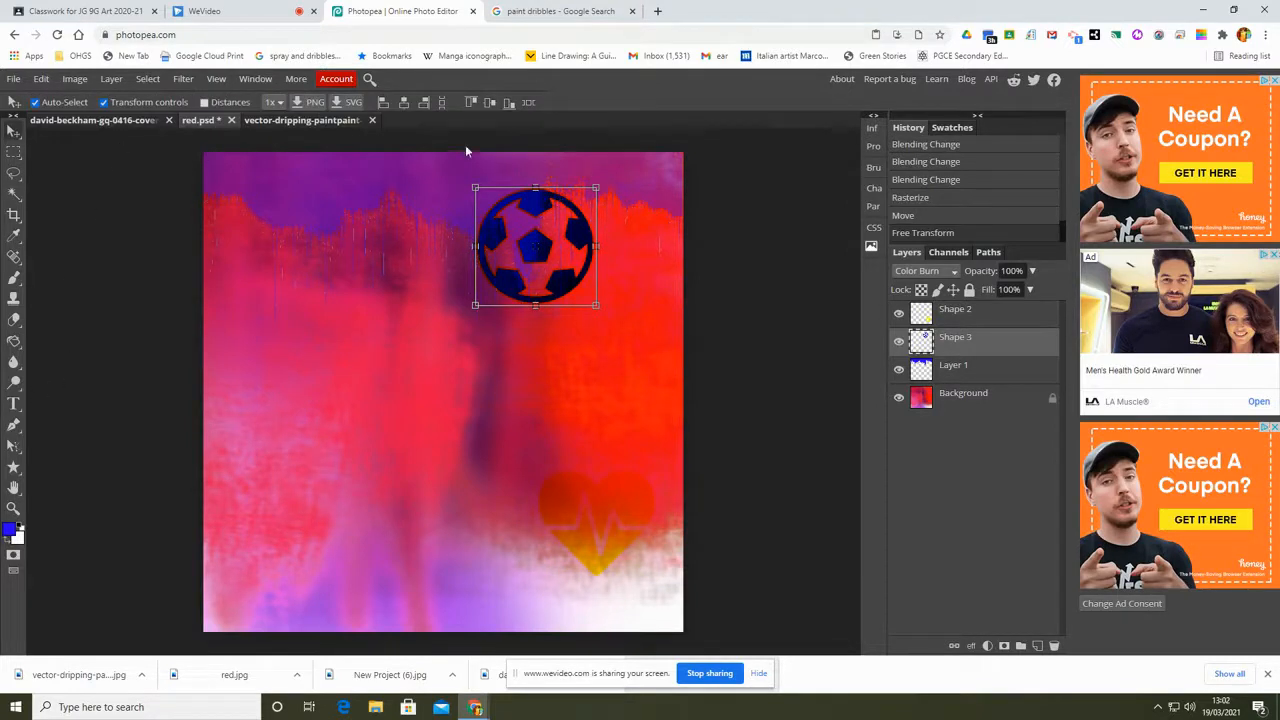
Choose the puzzle-piece custom shape from the shape library.
click(13, 466)
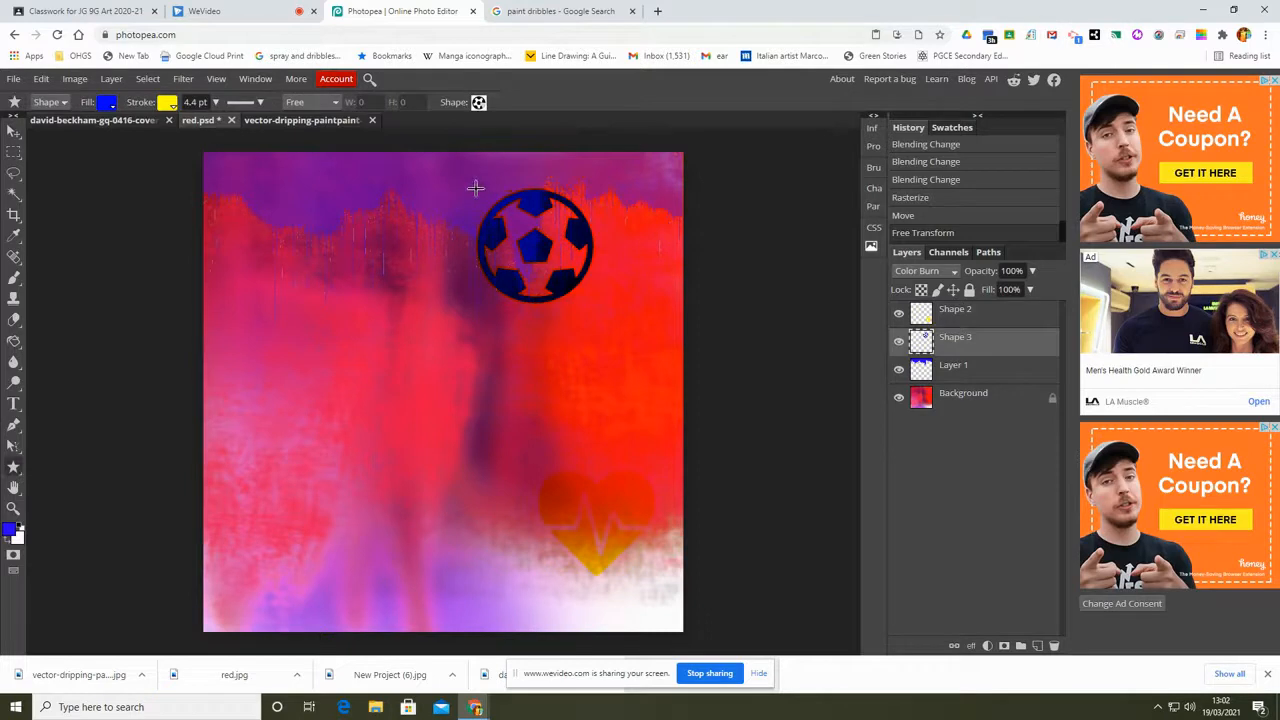
click(479, 103)
scroll(655, 212, down, 2)
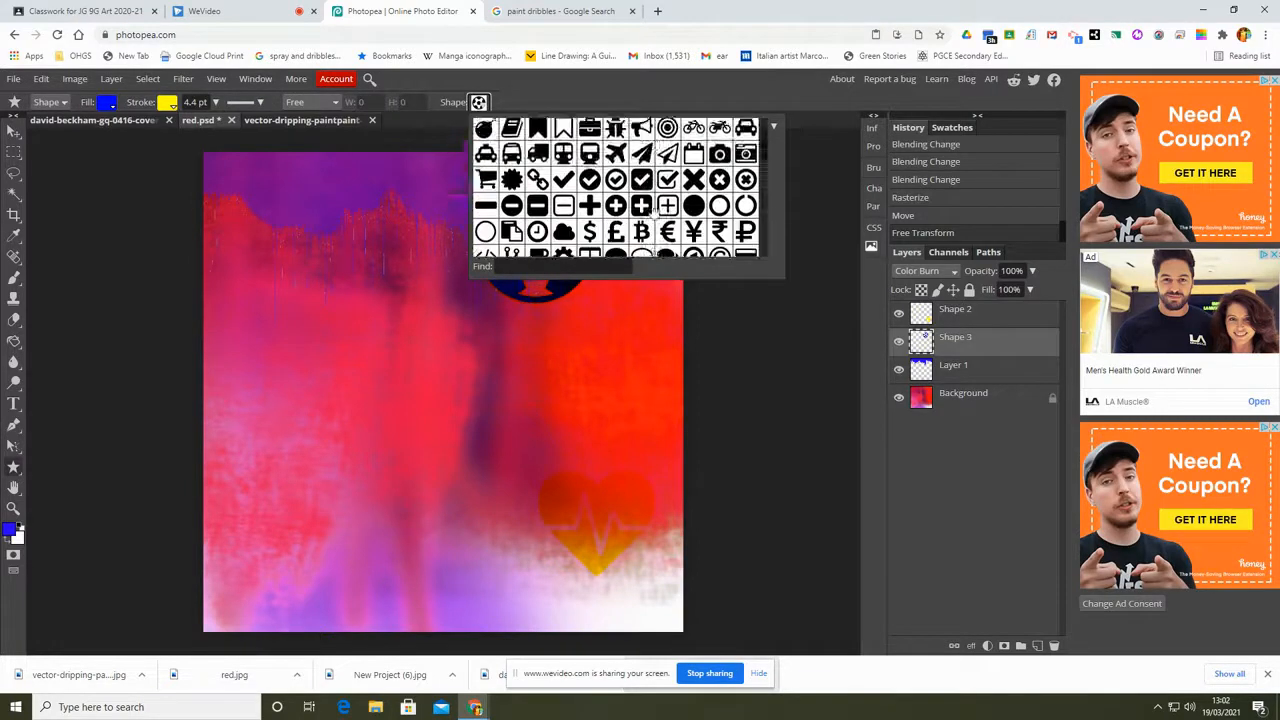
scroll(654, 211, down, 3)
scroll(655, 211, down, 4)
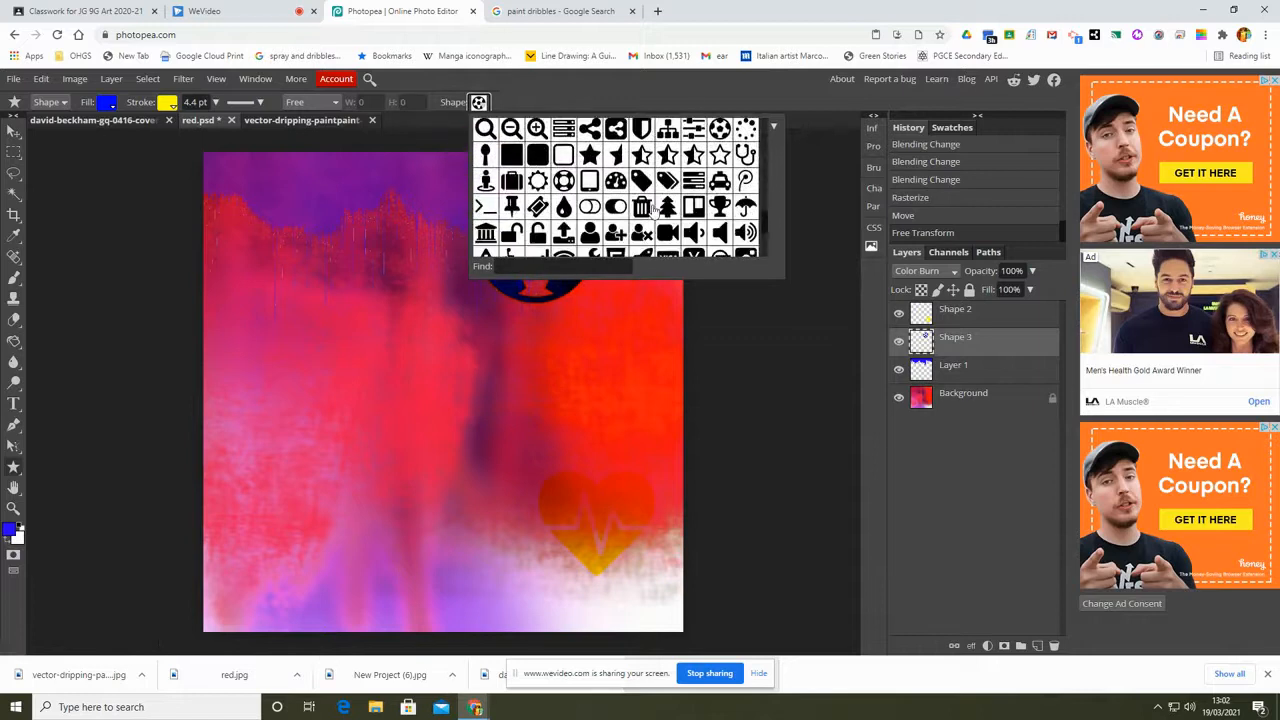
scroll(653, 210, down, 3)
scroll(651, 213, down, 3)
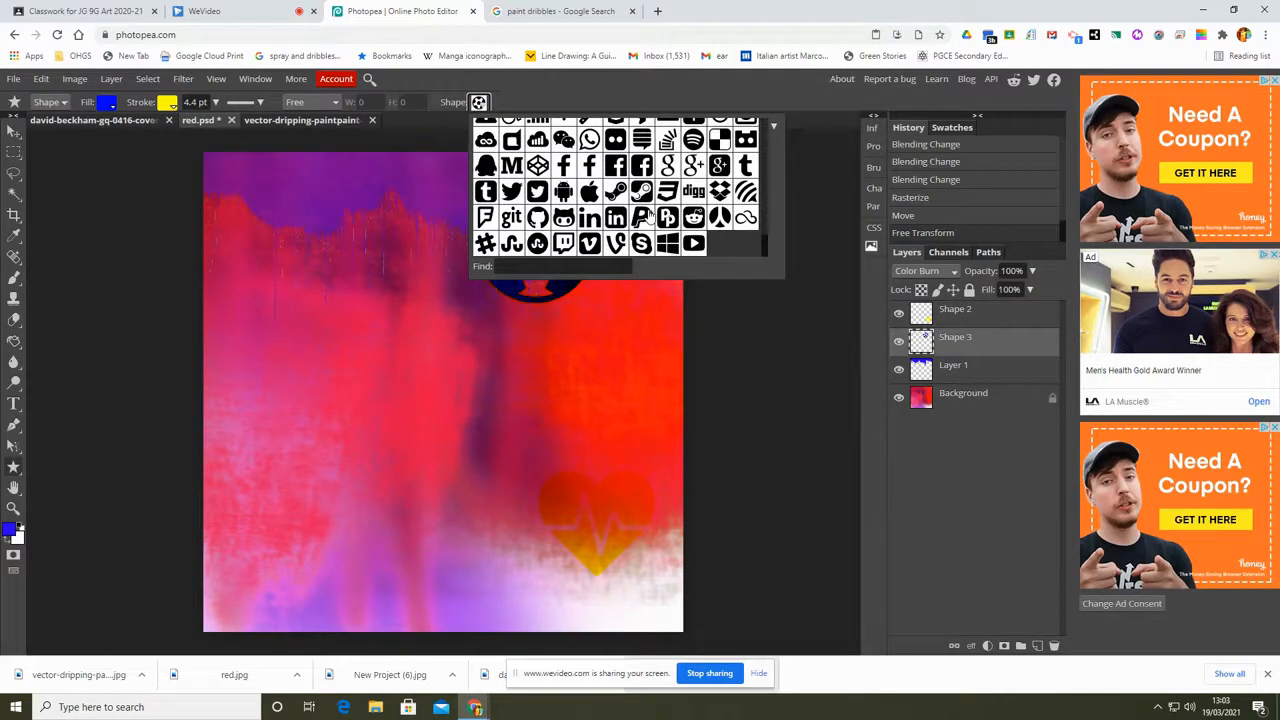
scroll(650, 213, up, 3)
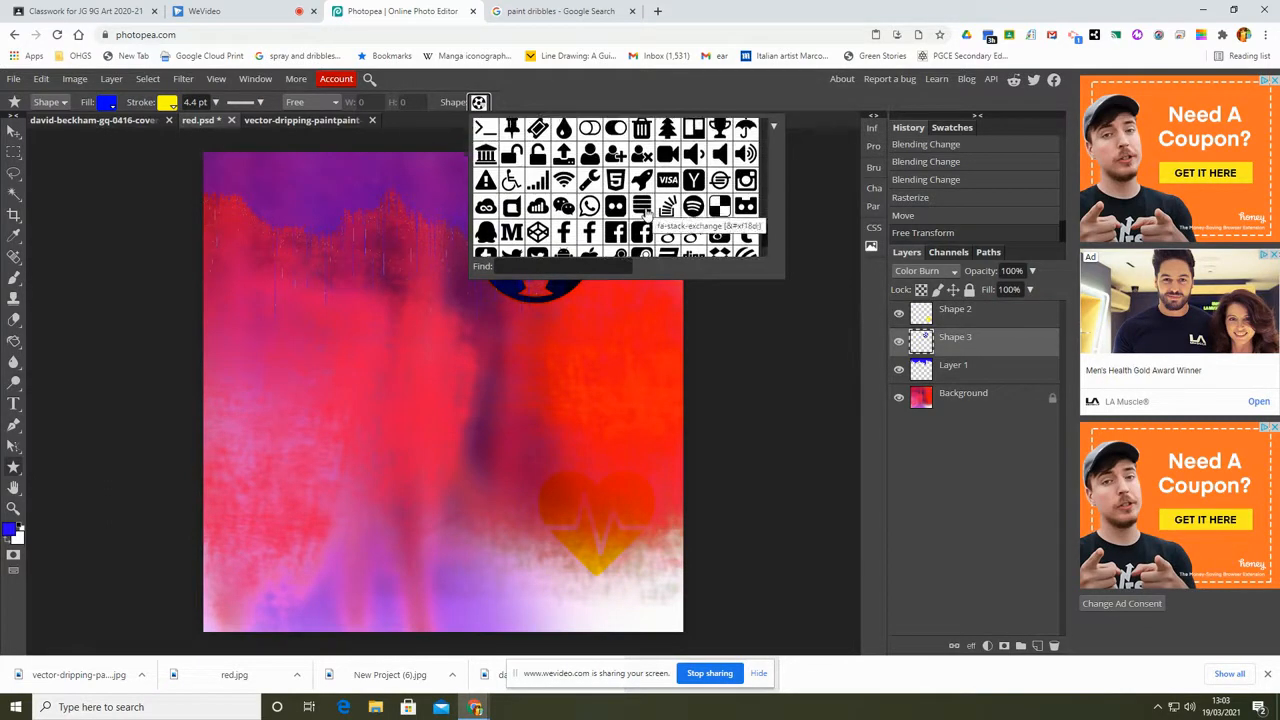
scroll(648, 212, up, 3)
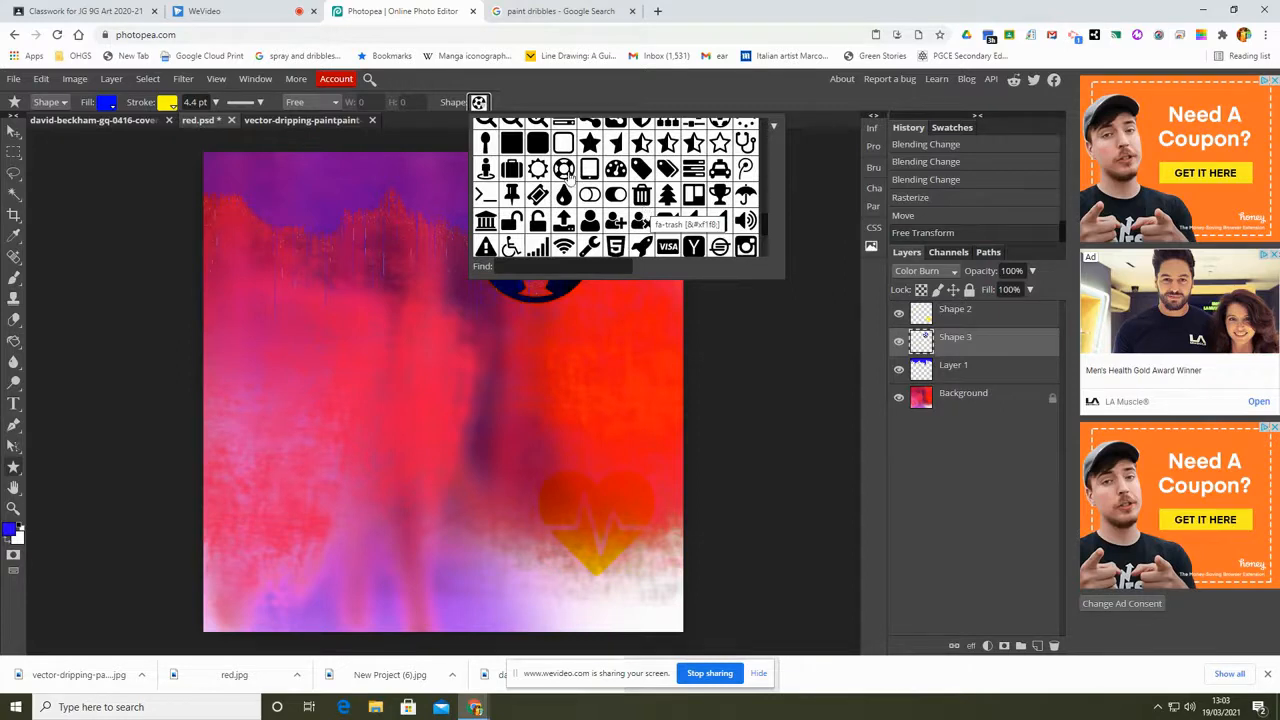
scroll(645, 212, up, 3)
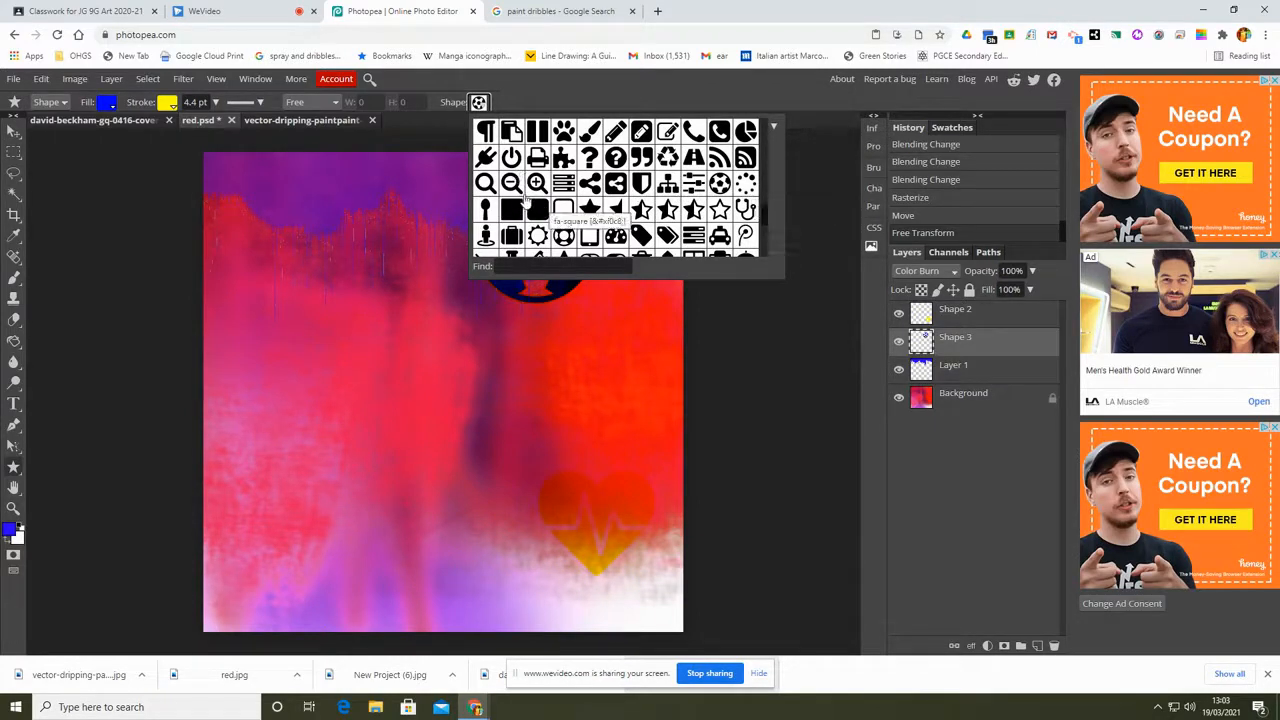
click(563, 159)
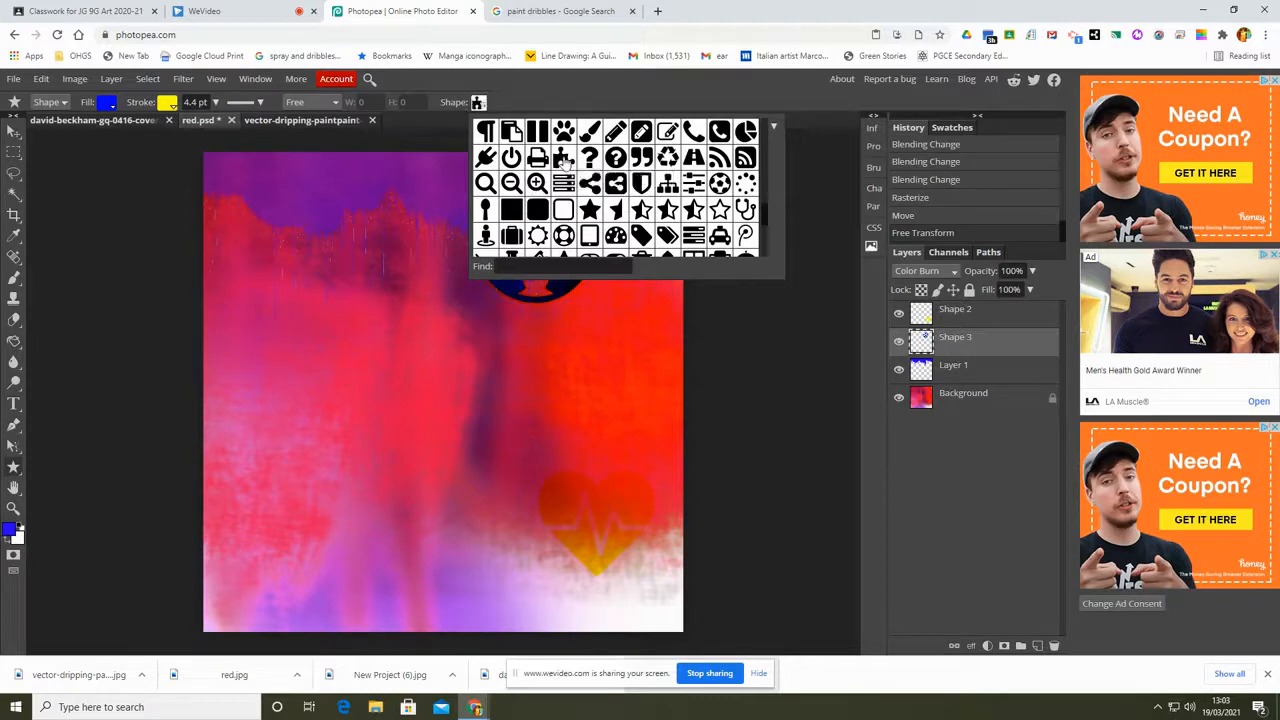
Set the custom shape's fill colour to purple, hex af00ff.
click(106, 102)
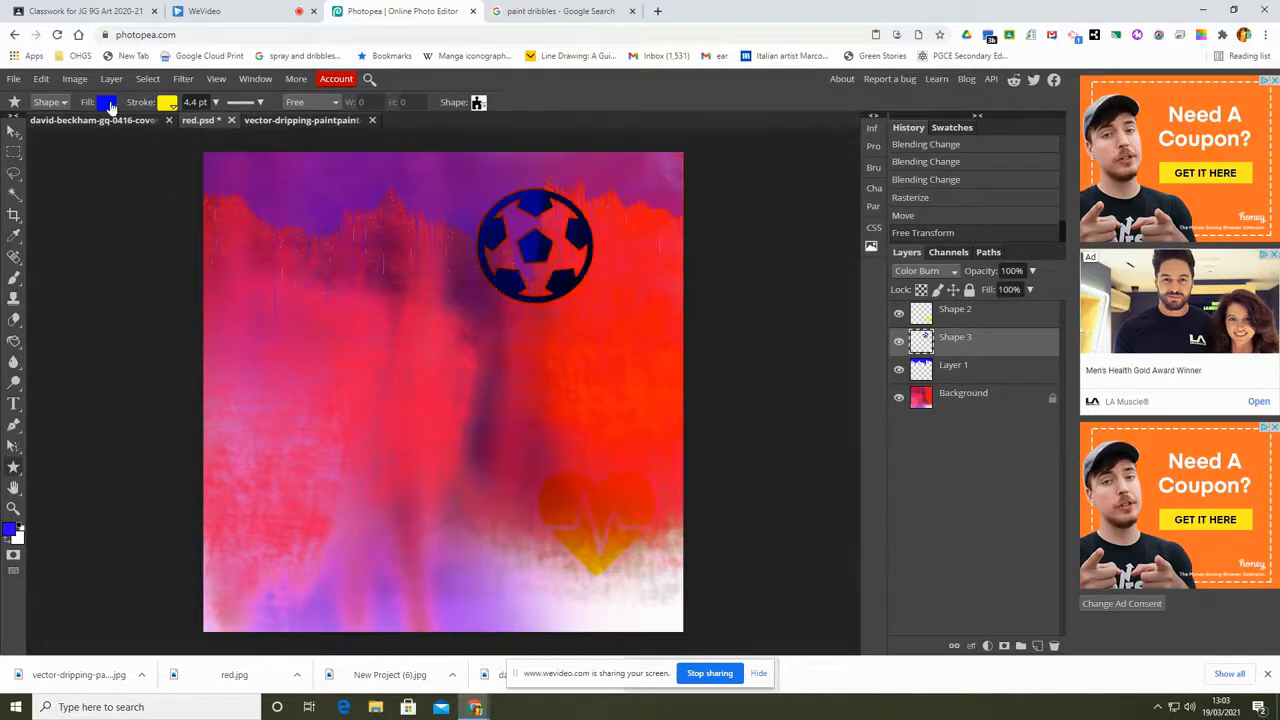
click(167, 177)
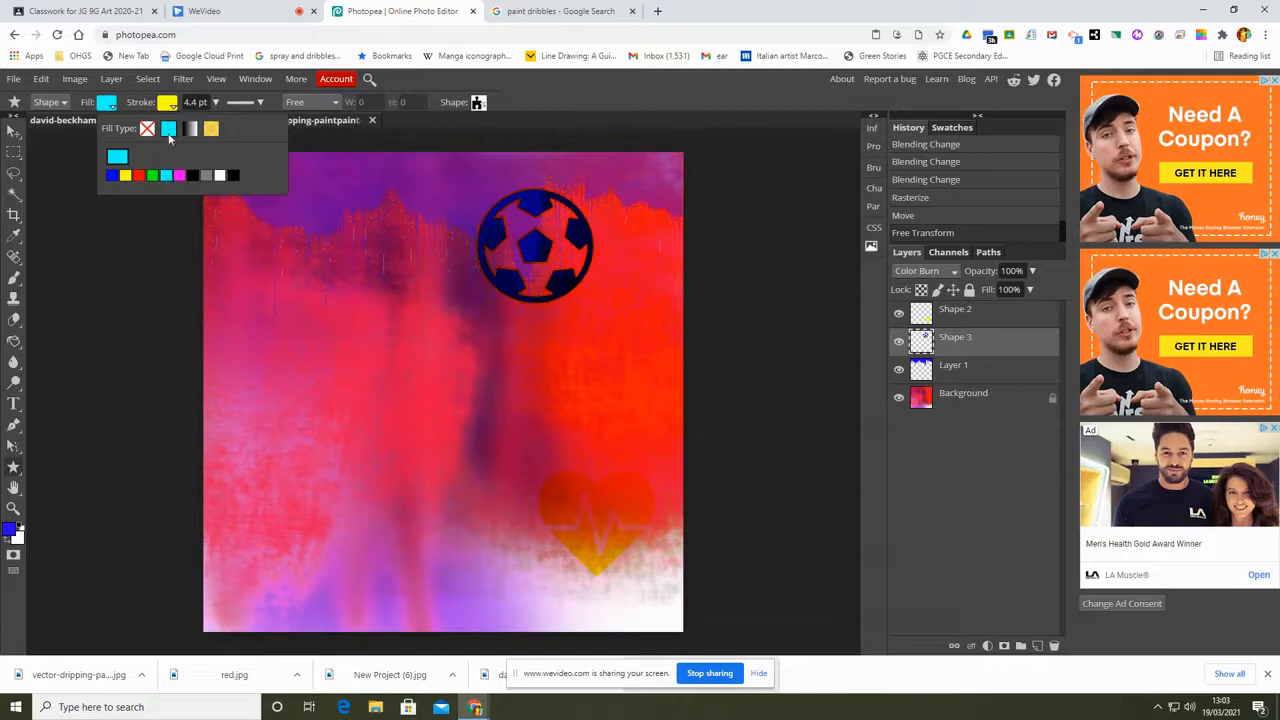
click(117, 157)
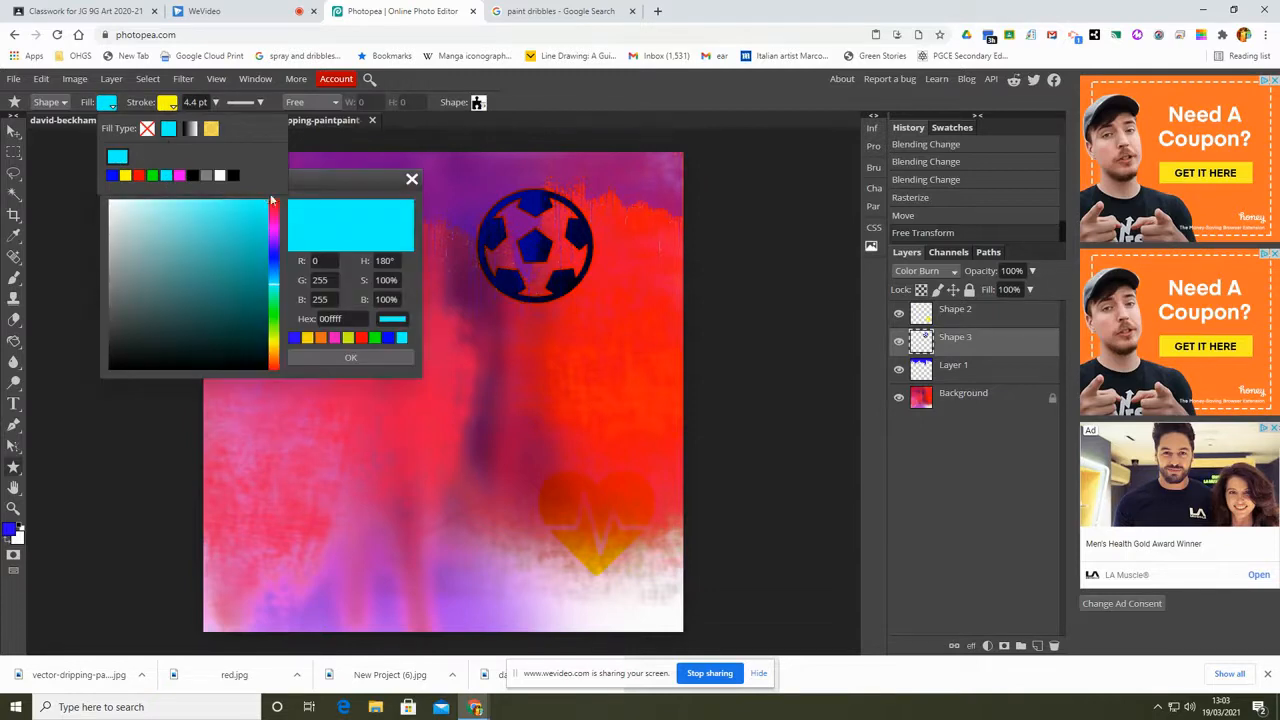
click(275, 240)
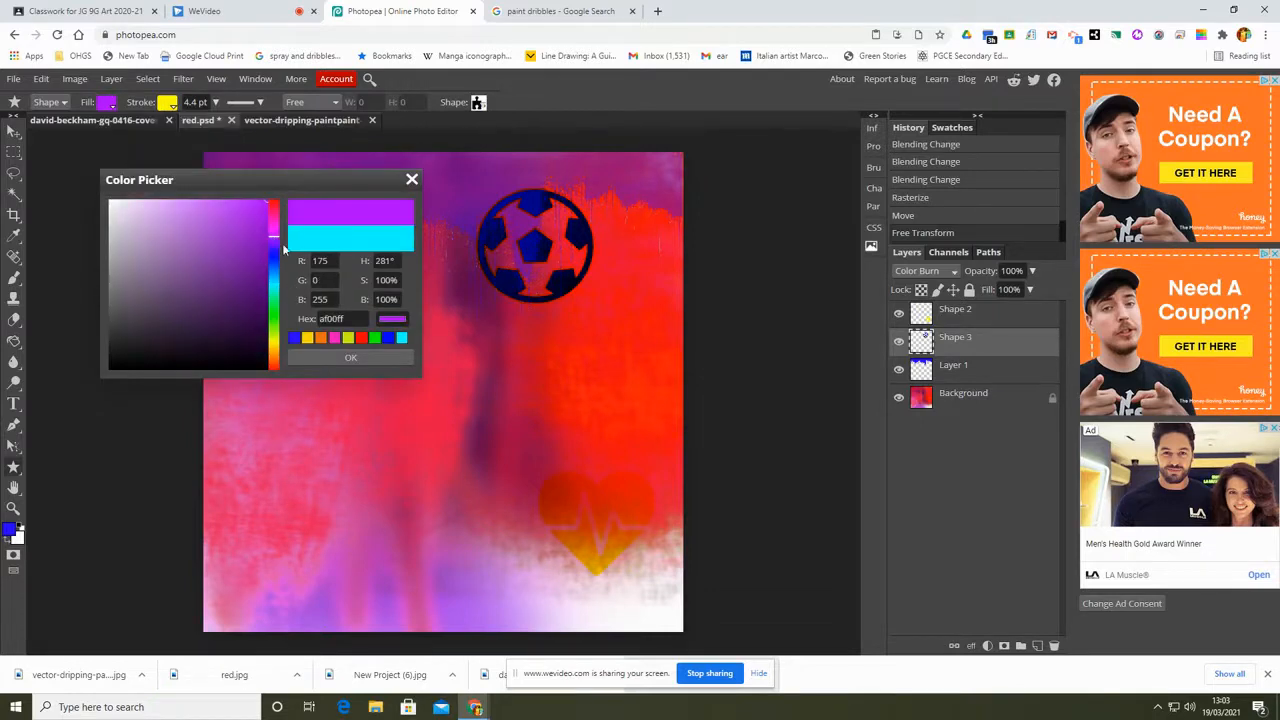
click(357, 357)
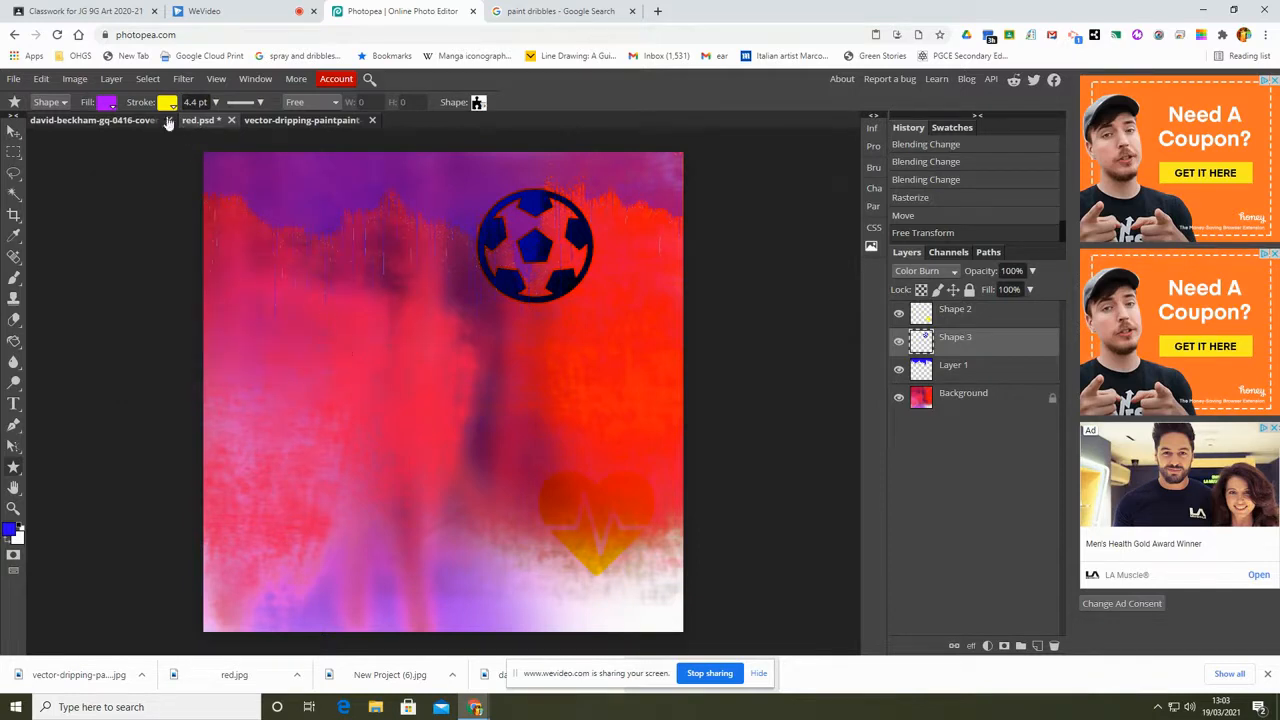
Set the custom shape's stroke colour to orange, hex f9730f.
click(168, 104)
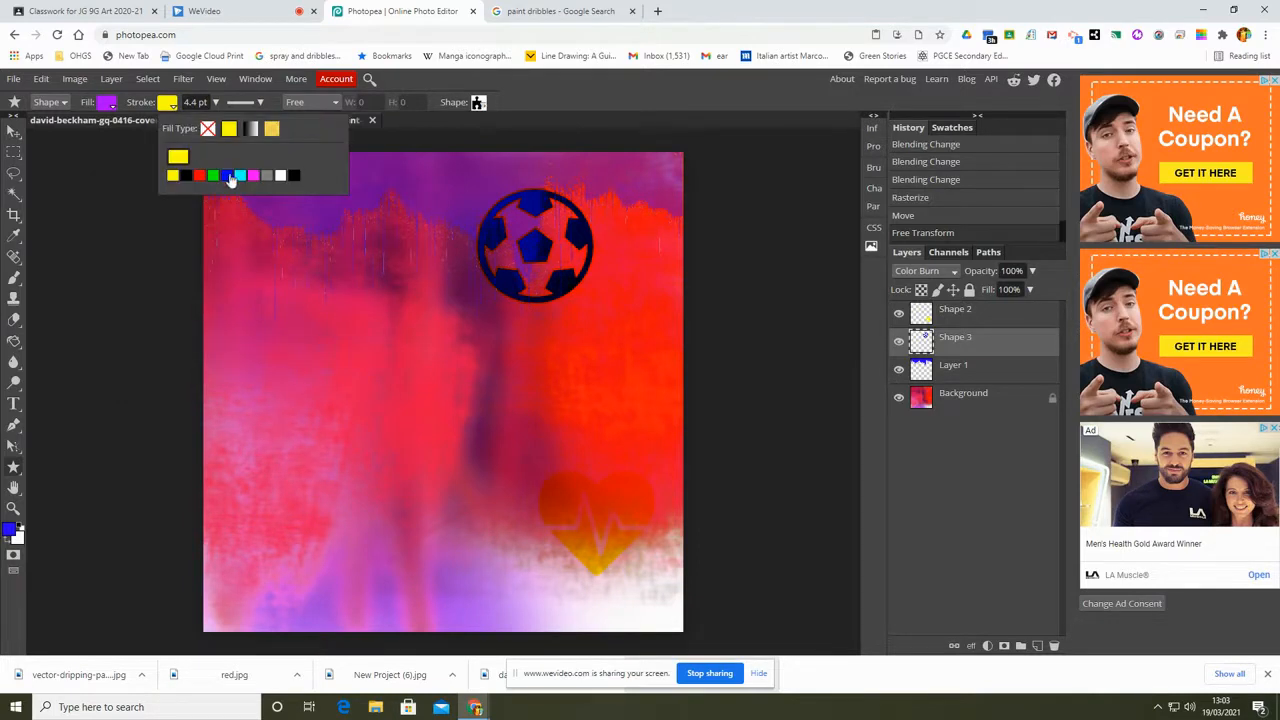
click(182, 162)
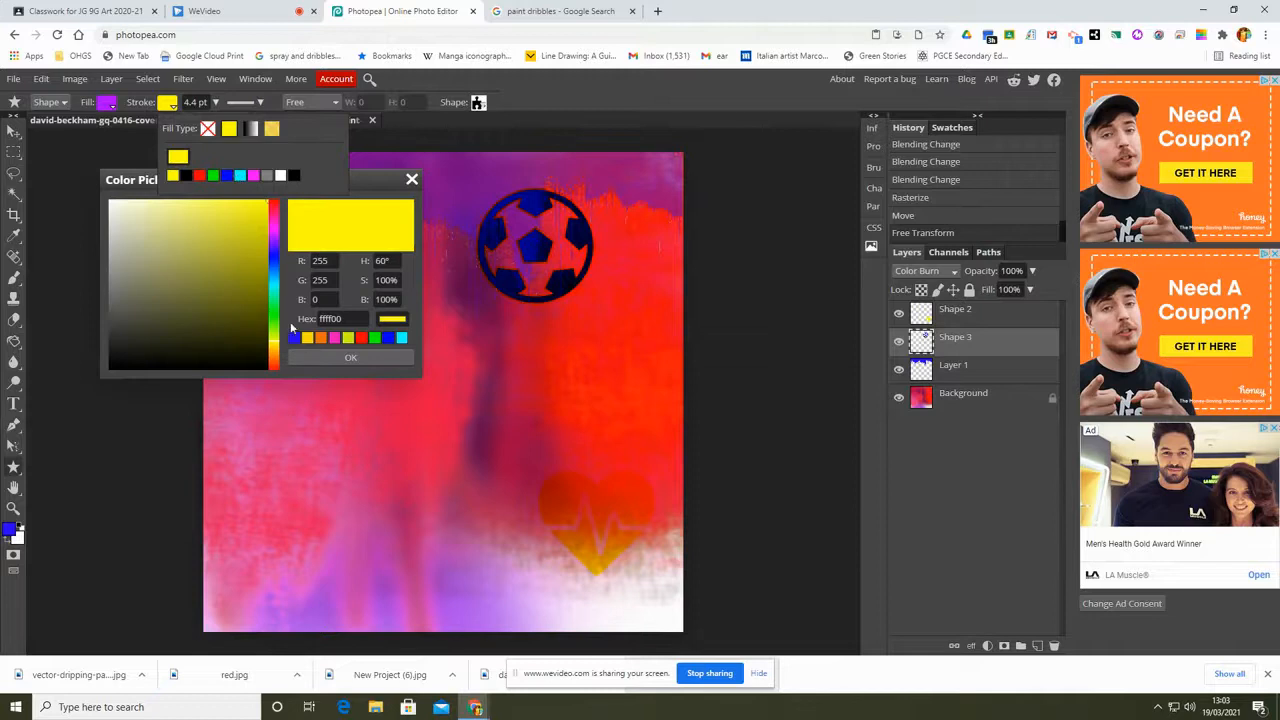
click(320, 341)
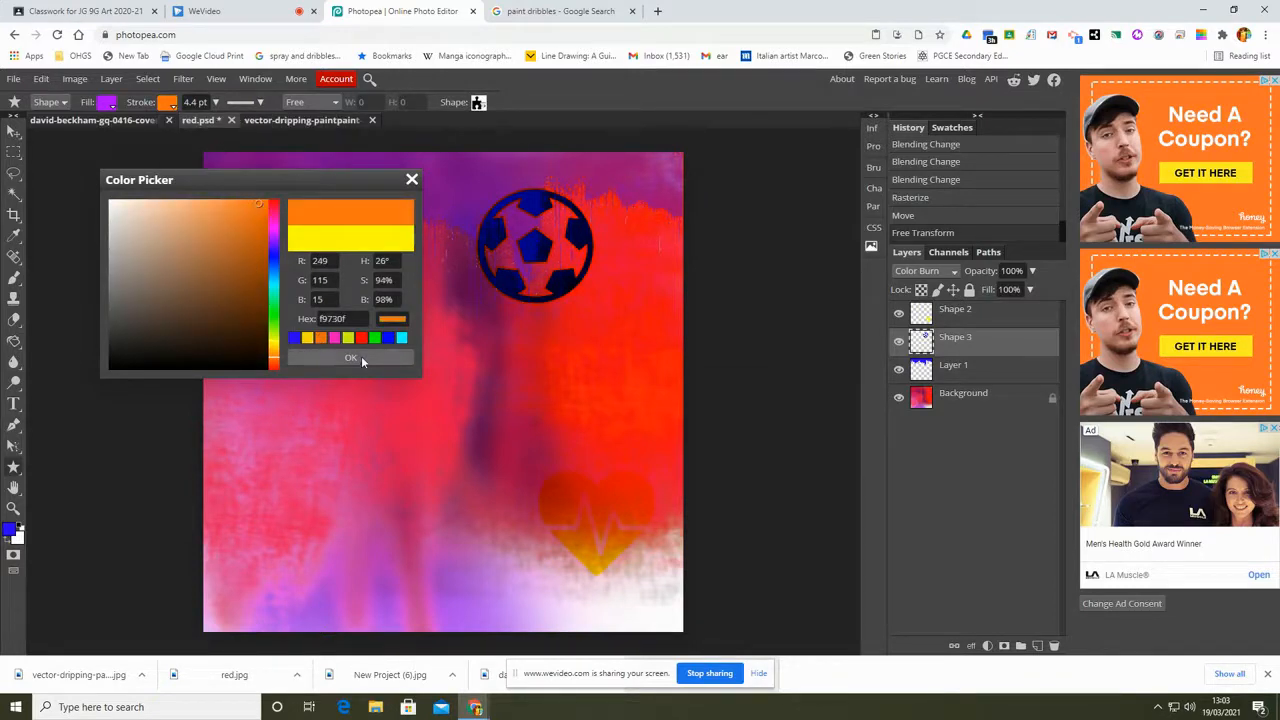
click(361, 356)
Draw the puzzle piece in the lower-left area of the canvas and rasterize its layer.
drag(229, 452, 361, 592)
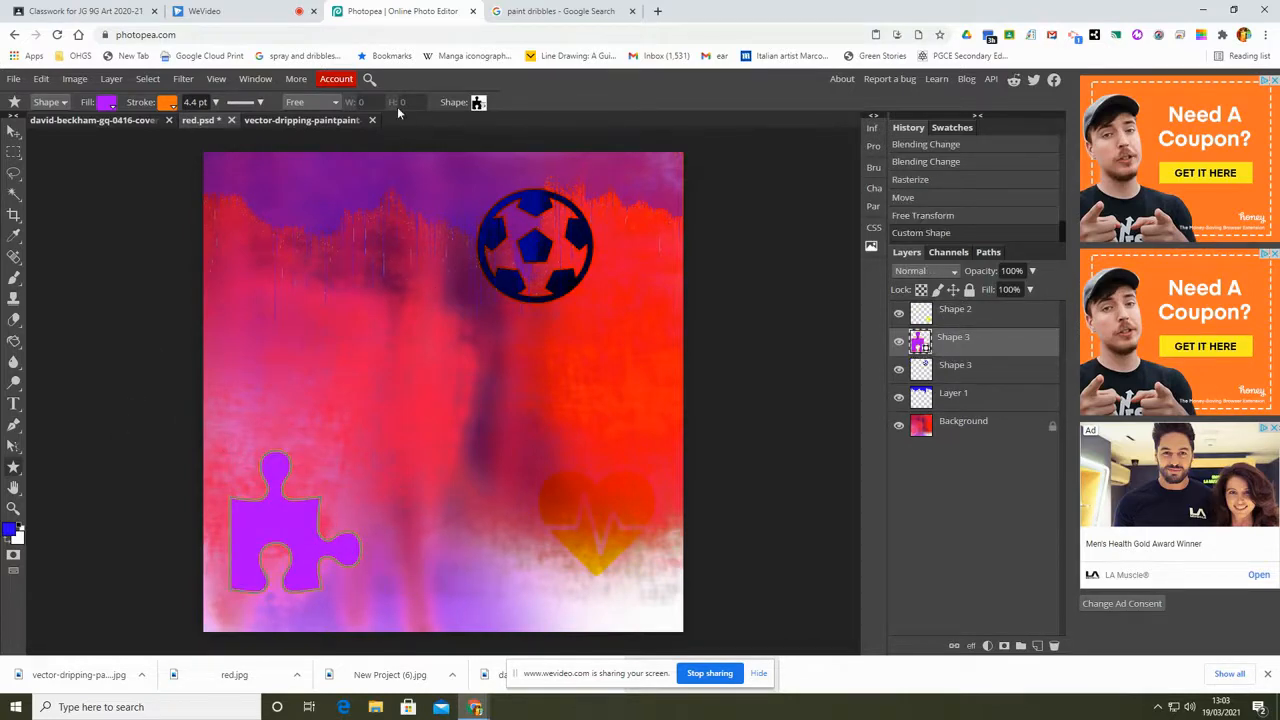
right_click(998, 342)
click(950, 432)
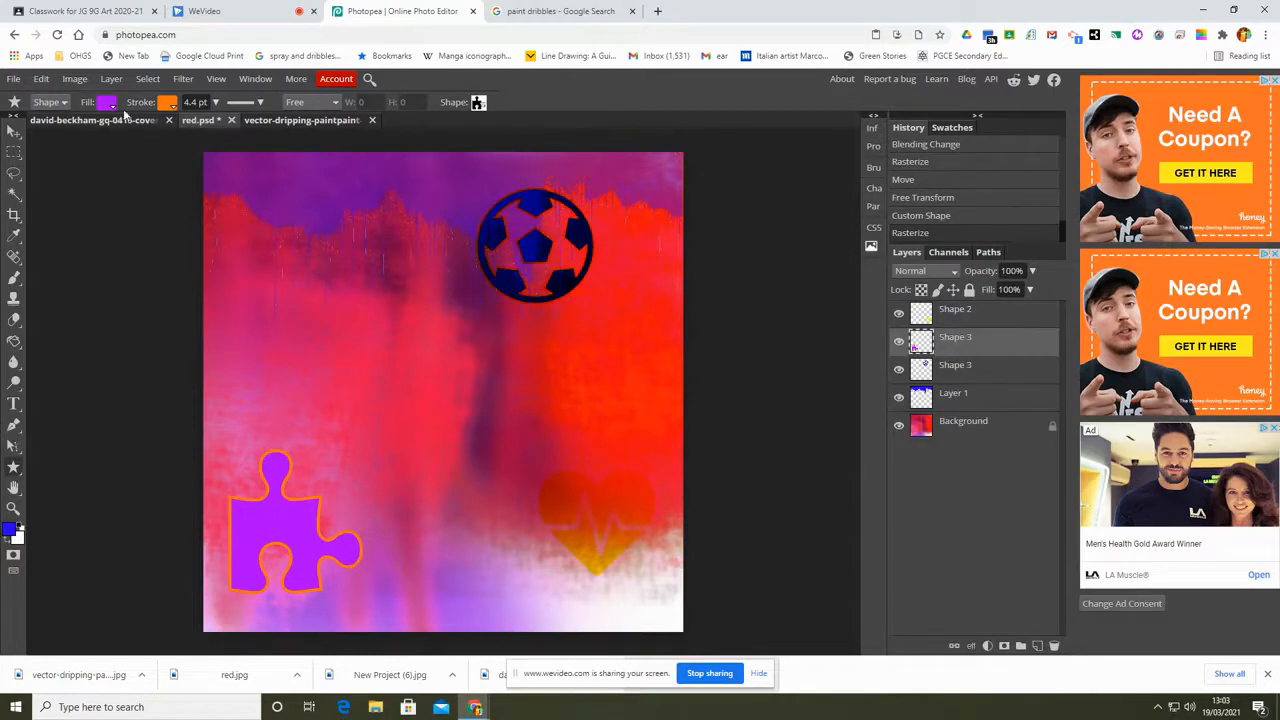
Try to copy the threshold portrait into red.psd without making a selection, and undo the paste.
click(68, 121)
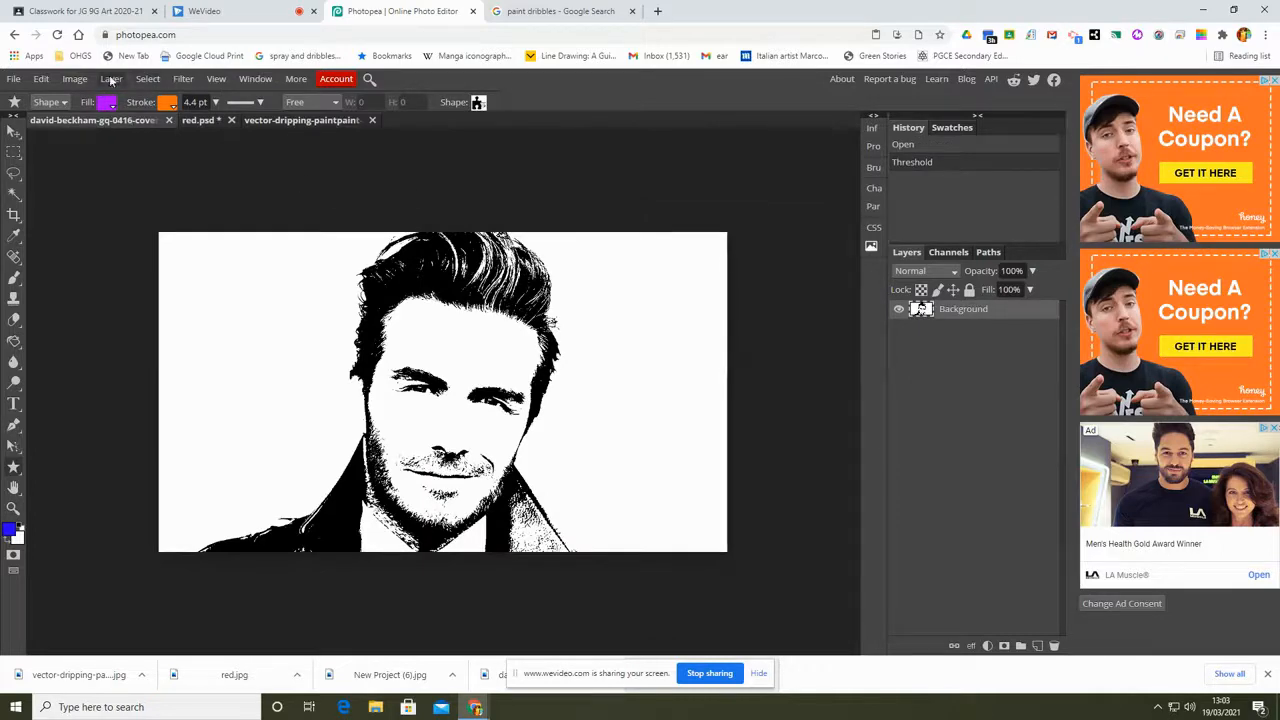
click(41, 80)
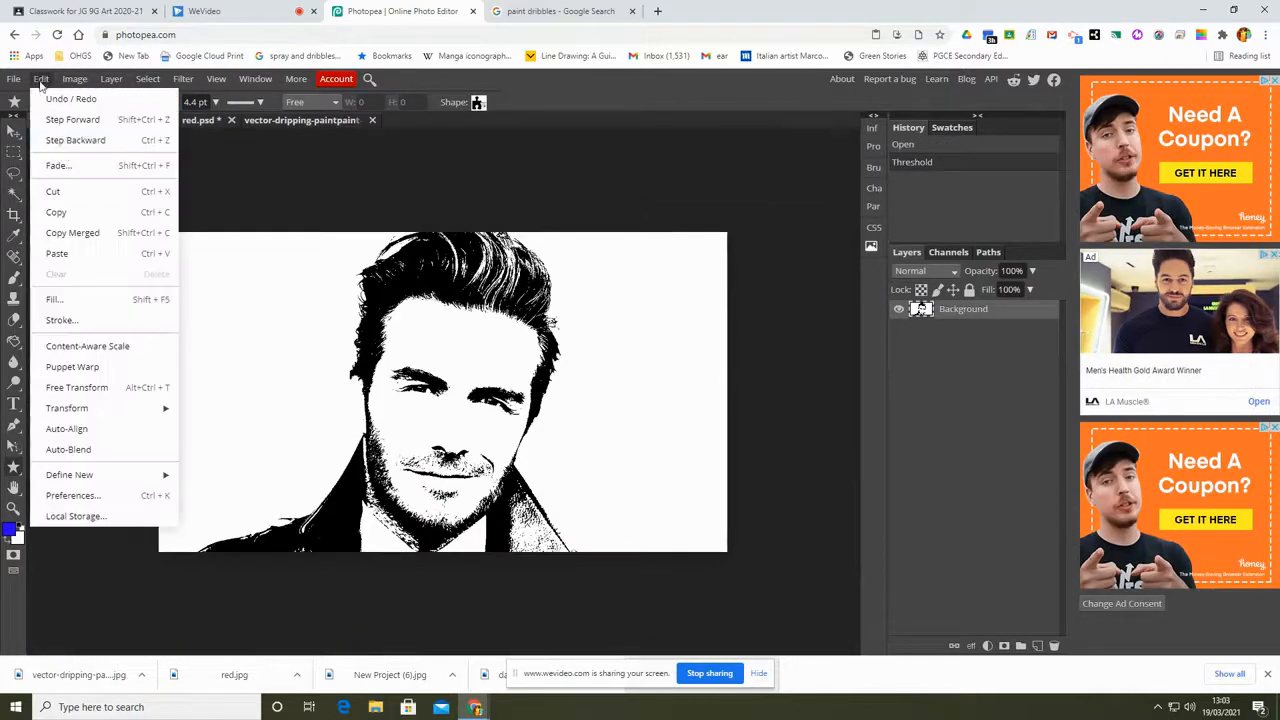
click(58, 212)
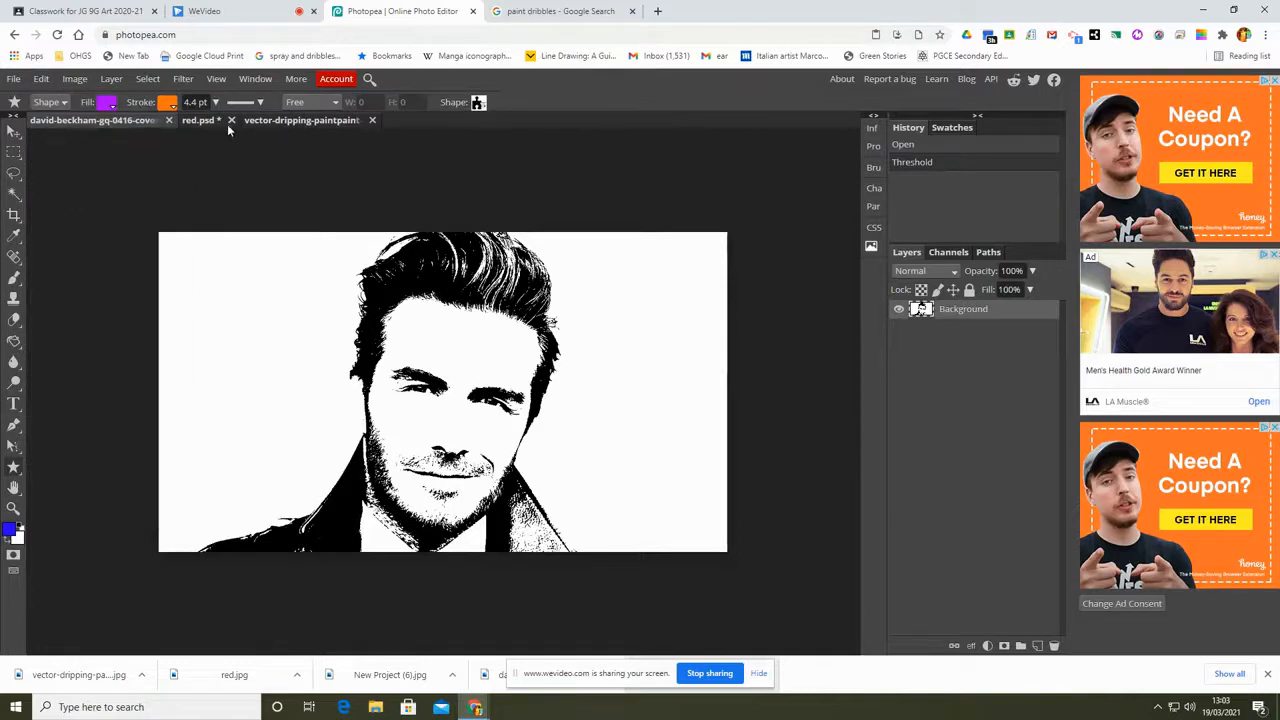
click(200, 120)
click(41, 79)
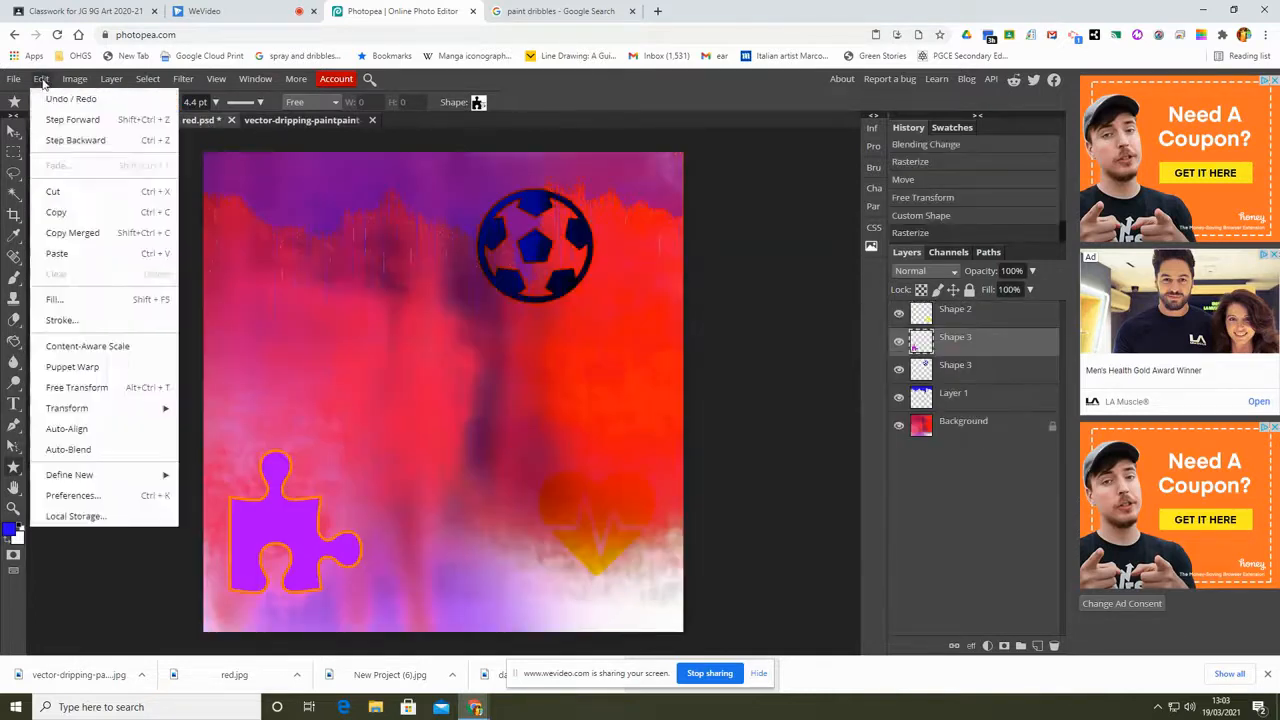
click(97, 256)
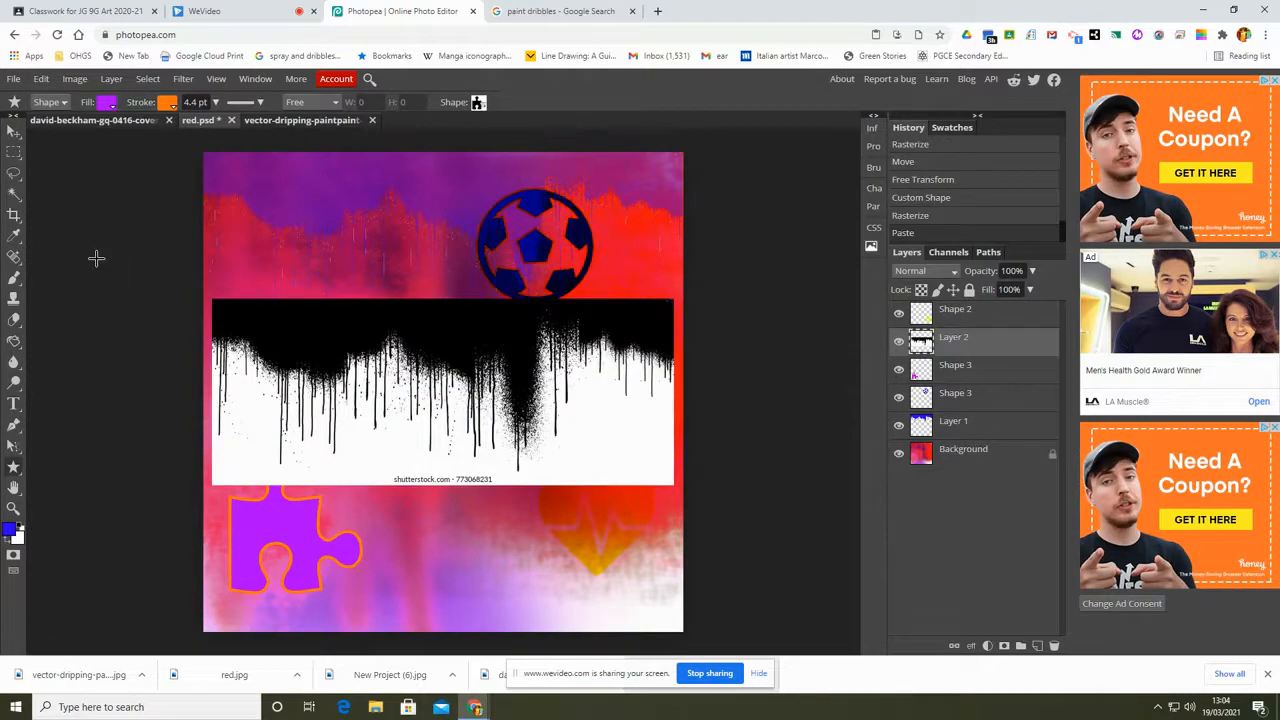
click(43, 80)
click(60, 97)
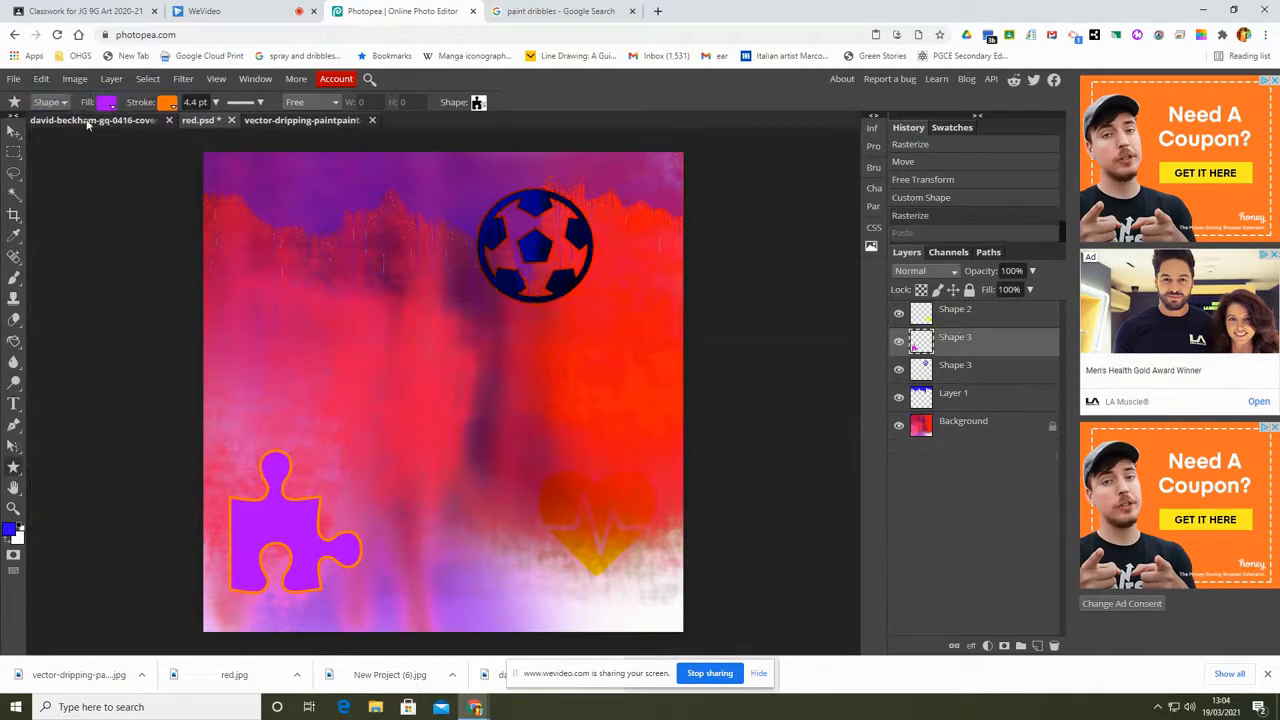
Select the entire threshold portrait image, copy it and paste it into red.psd as a new layer.
click(88, 121)
click(147, 79)
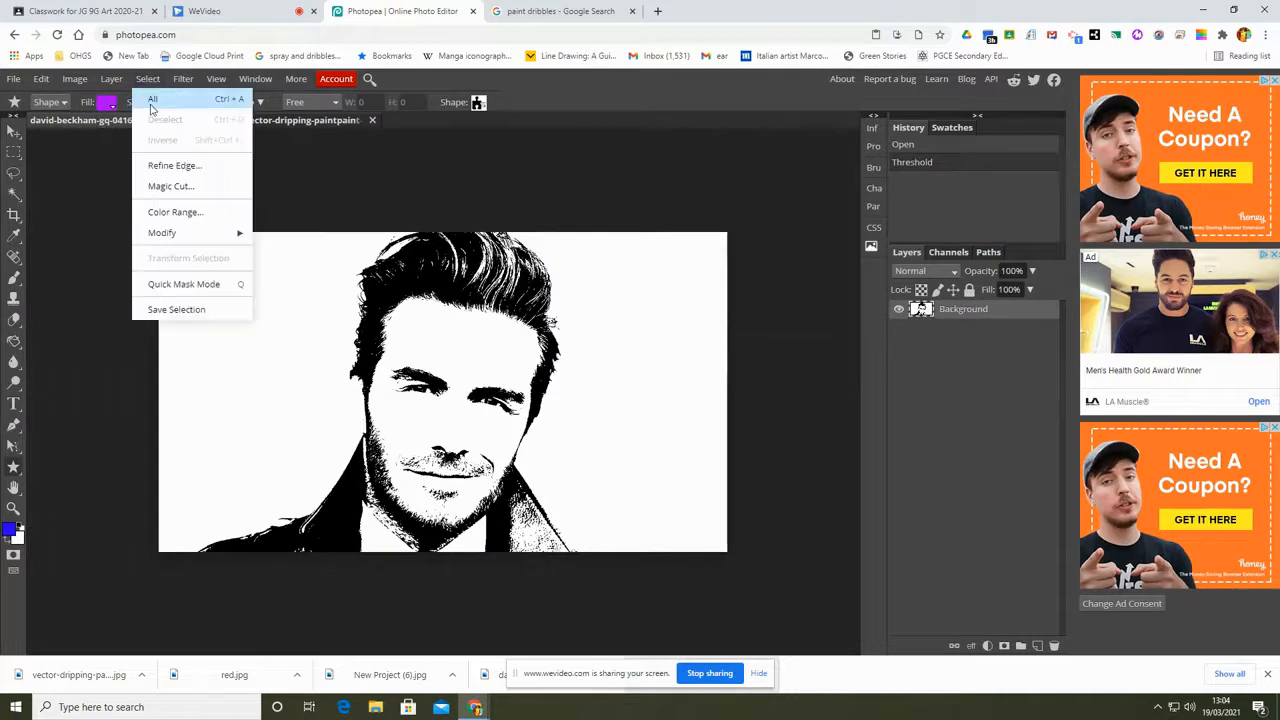
click(151, 108)
click(41, 79)
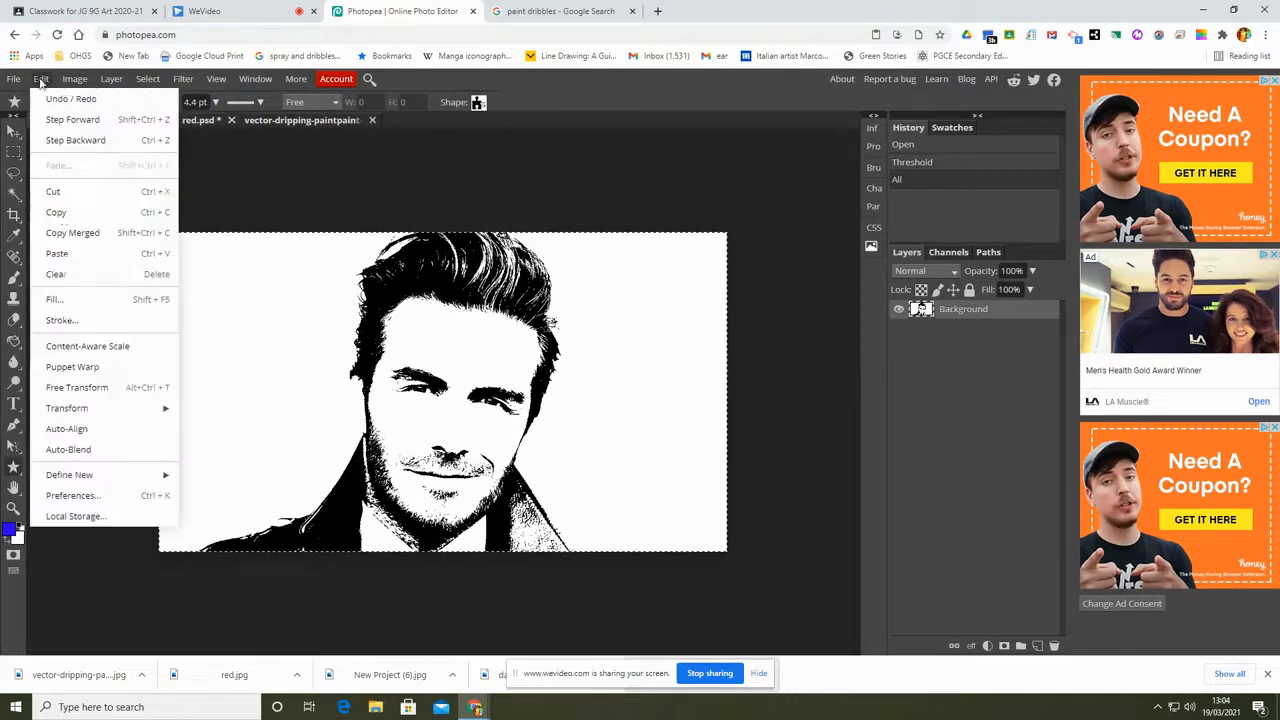
click(57, 213)
click(208, 122)
click(41, 79)
click(104, 253)
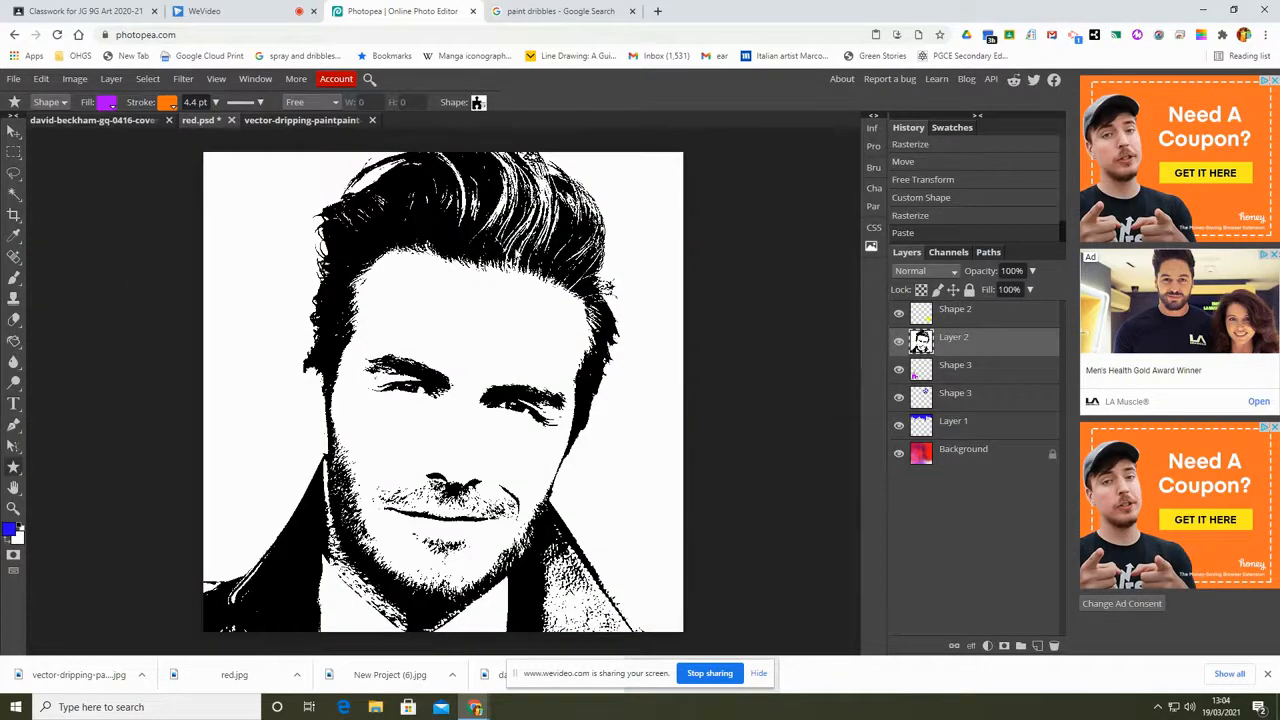
Scale the portrait layer proportionally to about 76% and place it along the canvas's bottom edge, slightly left of centre.
key(ctrl+minus)
key(ctrl+minus)
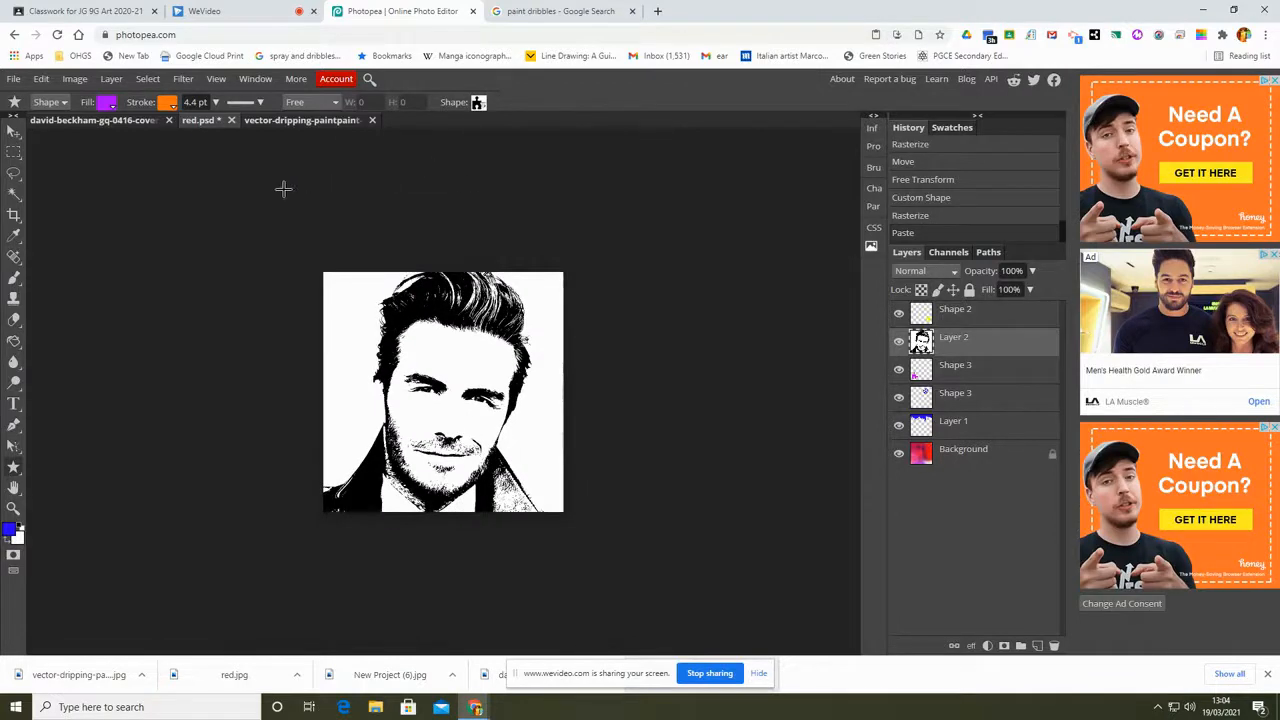
click(41, 79)
mouse_move(99, 416)
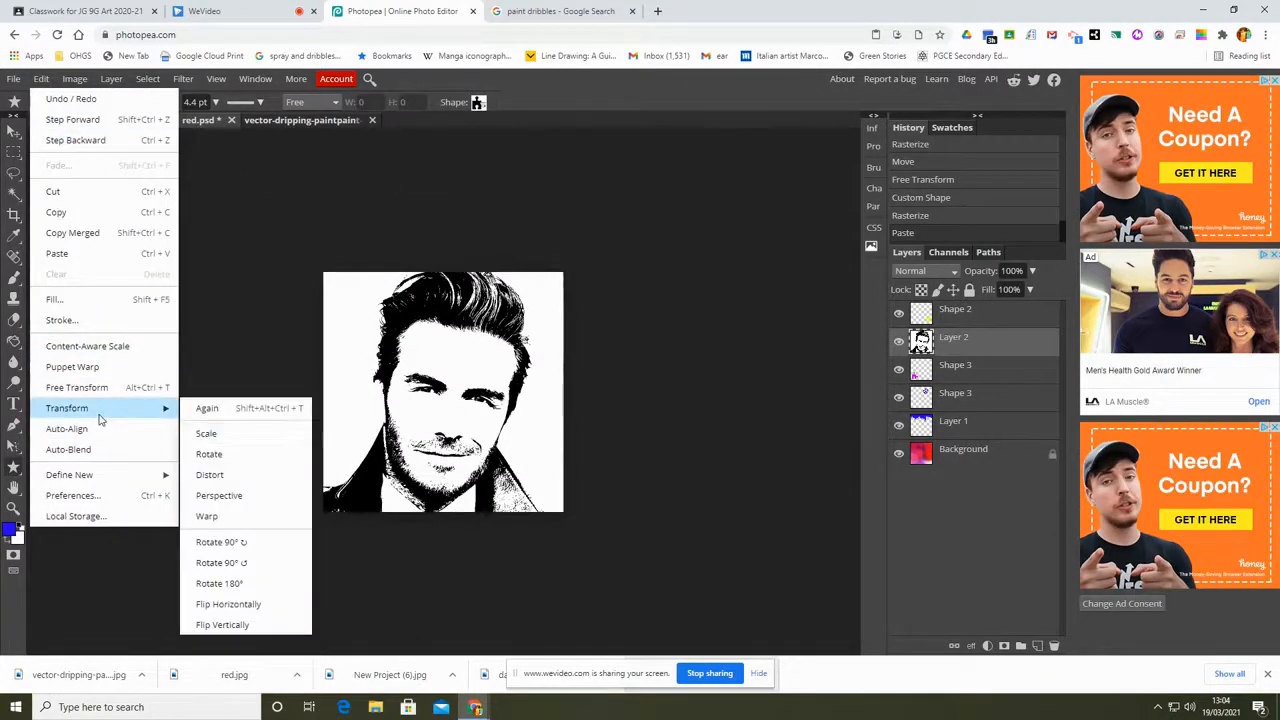
click(208, 434)
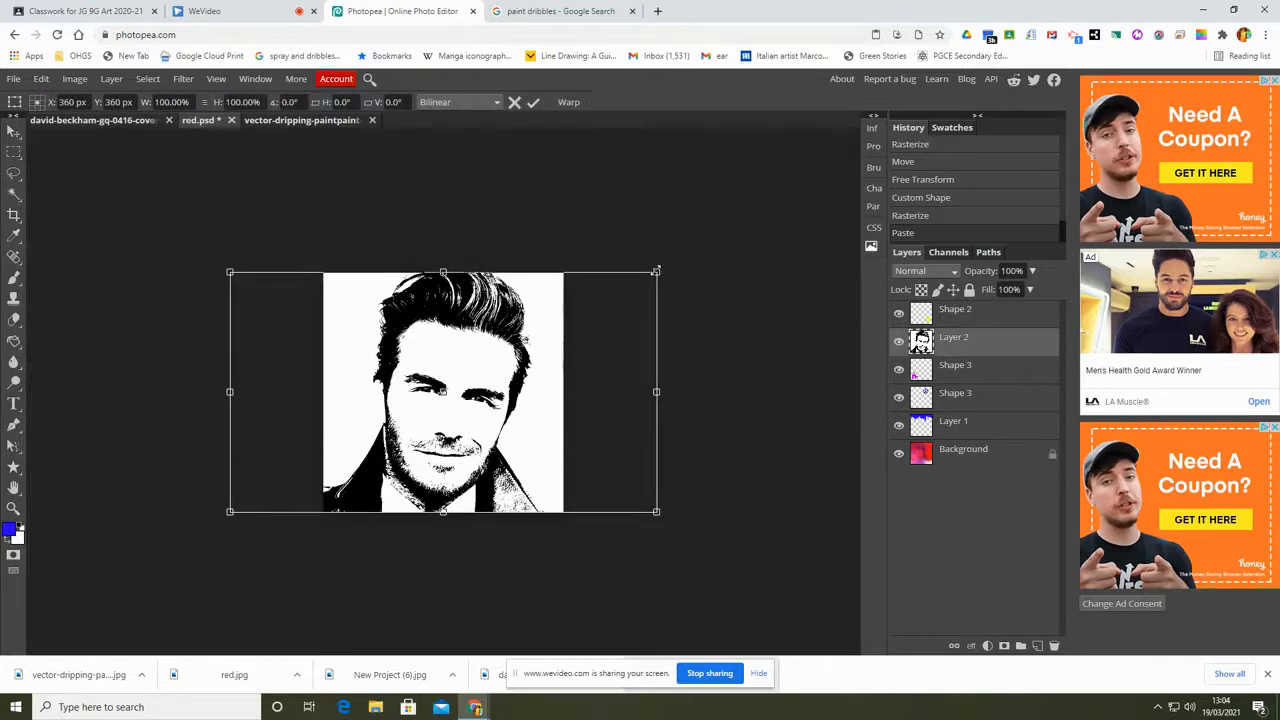
drag(656, 270, 560, 328)
drag(505, 404, 522, 401)
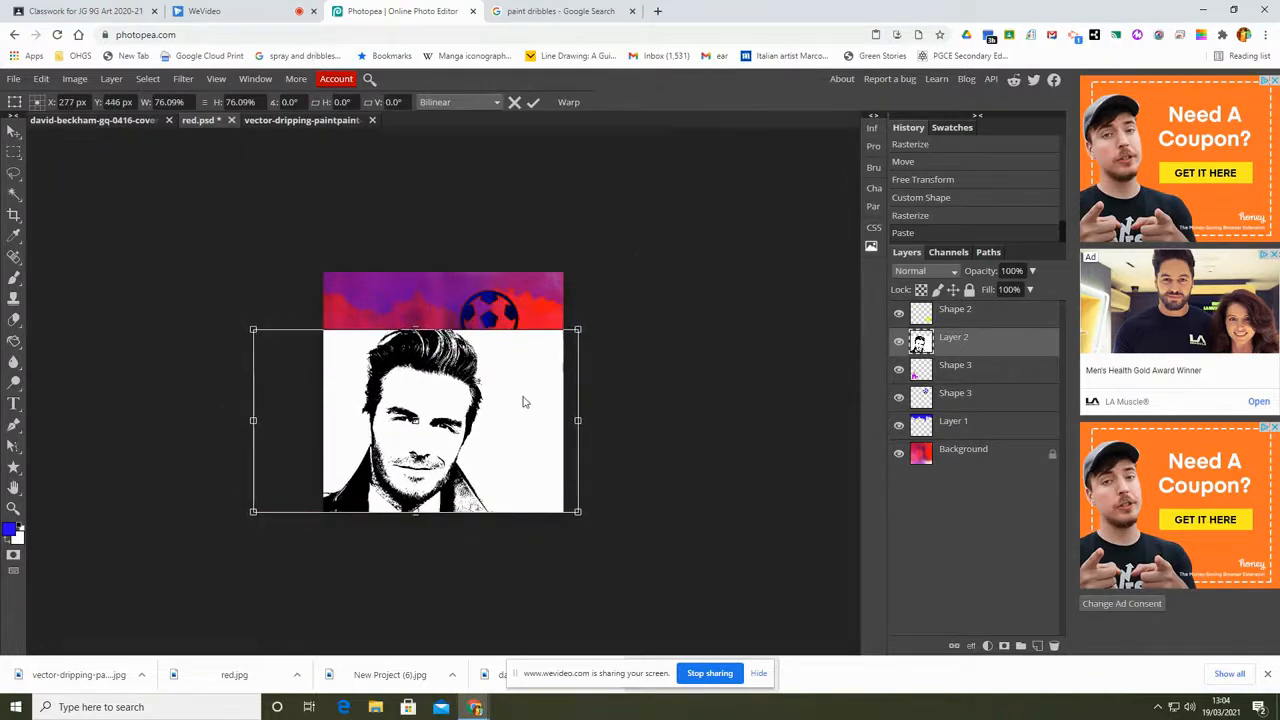
click(533, 104)
Select all the white areas of the portrait layer with the Magic Wand, delete them and deselect.
key(ctrl+plus)
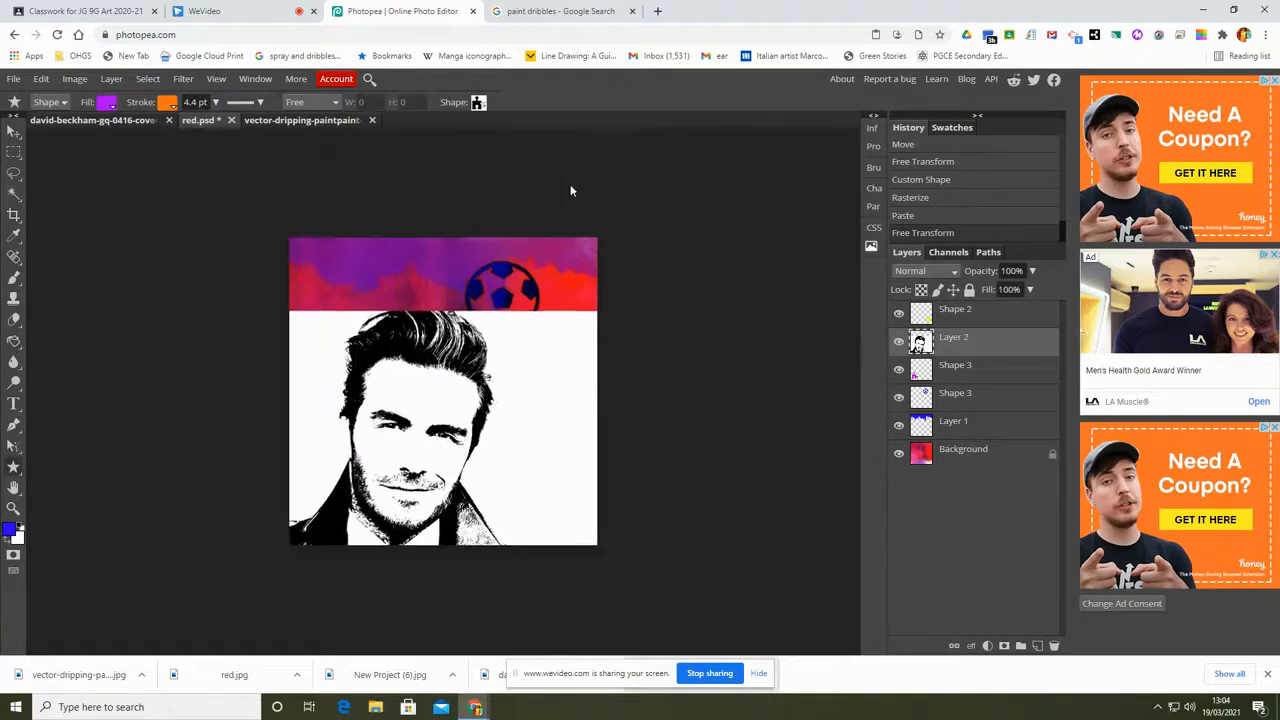
click(15, 194)
click(242, 340)
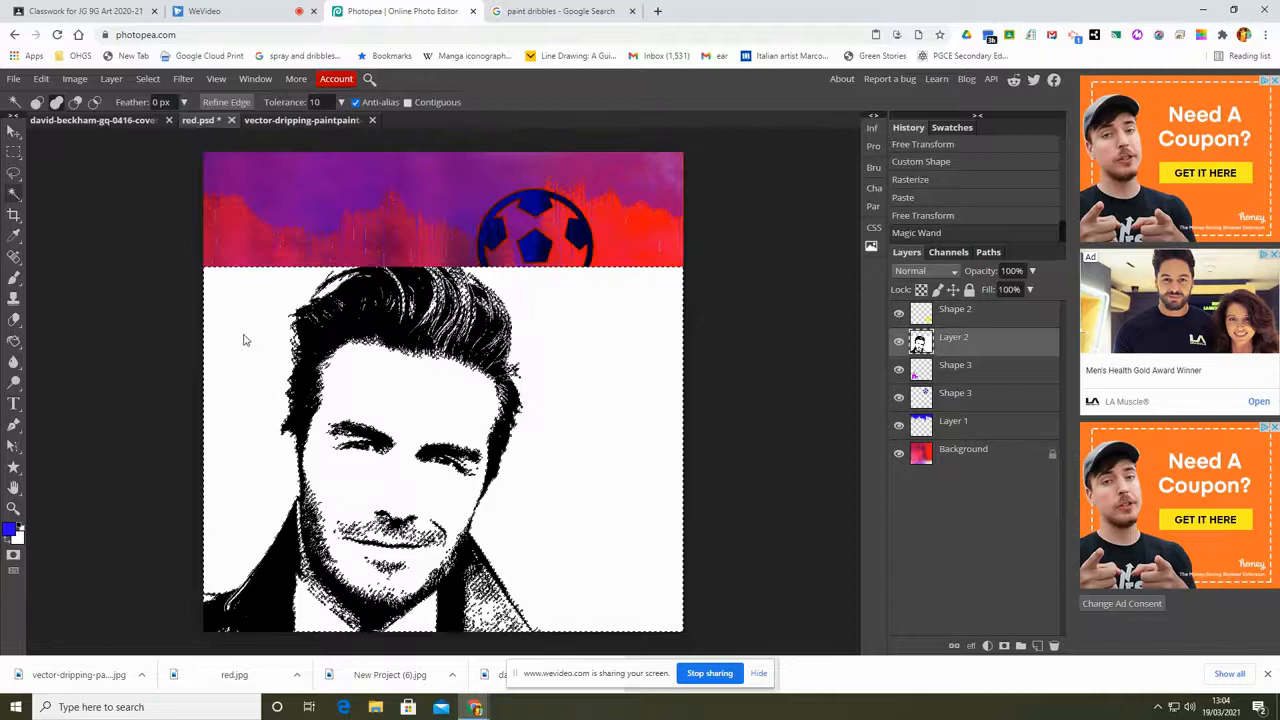
key(Delete)
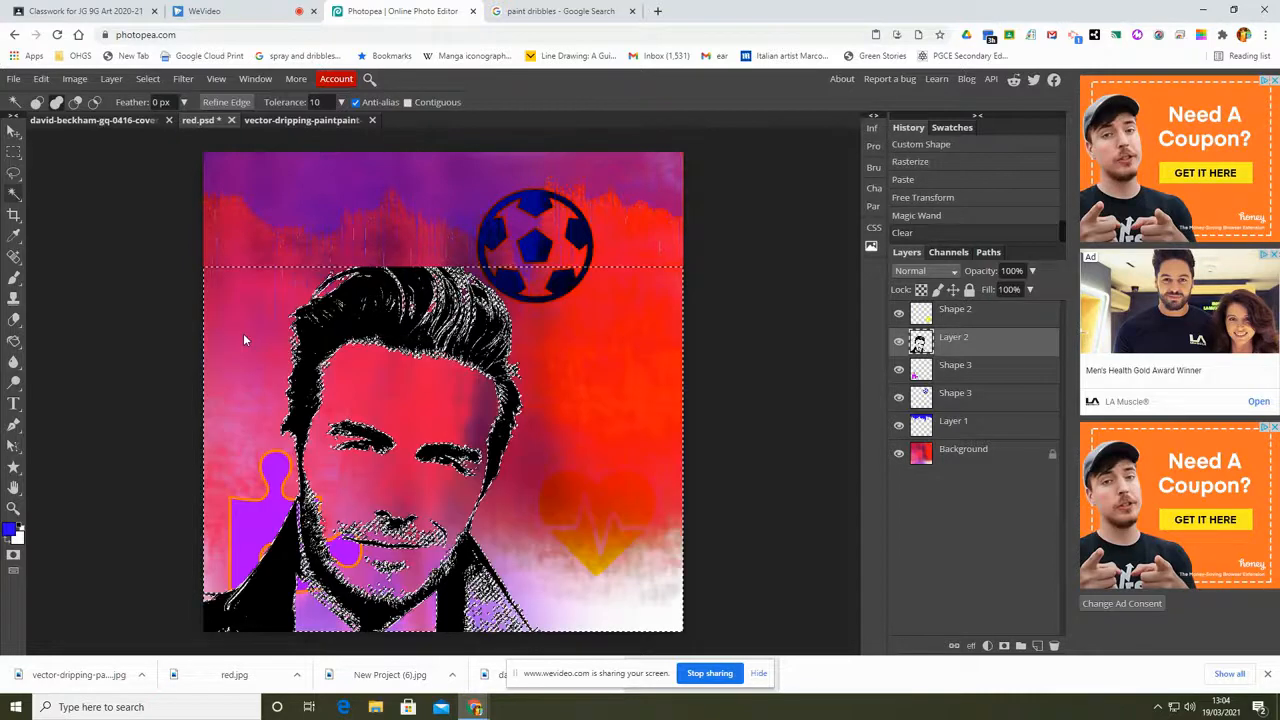
click(147, 78)
click(157, 118)
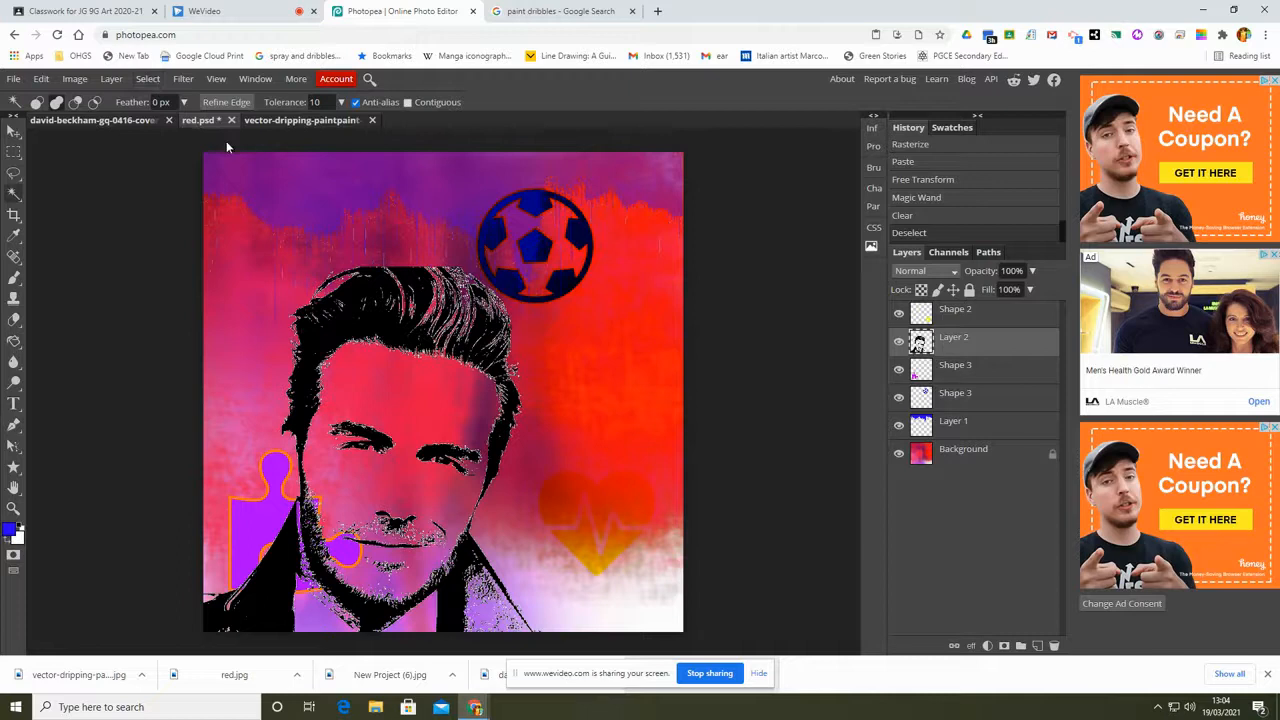
Select the leftover light fringe pixels around the portrait's hairline and eyebrow with the Magic Wand, delete them and deselect.
key(ctrl+plus)
key(ctrl+plus)
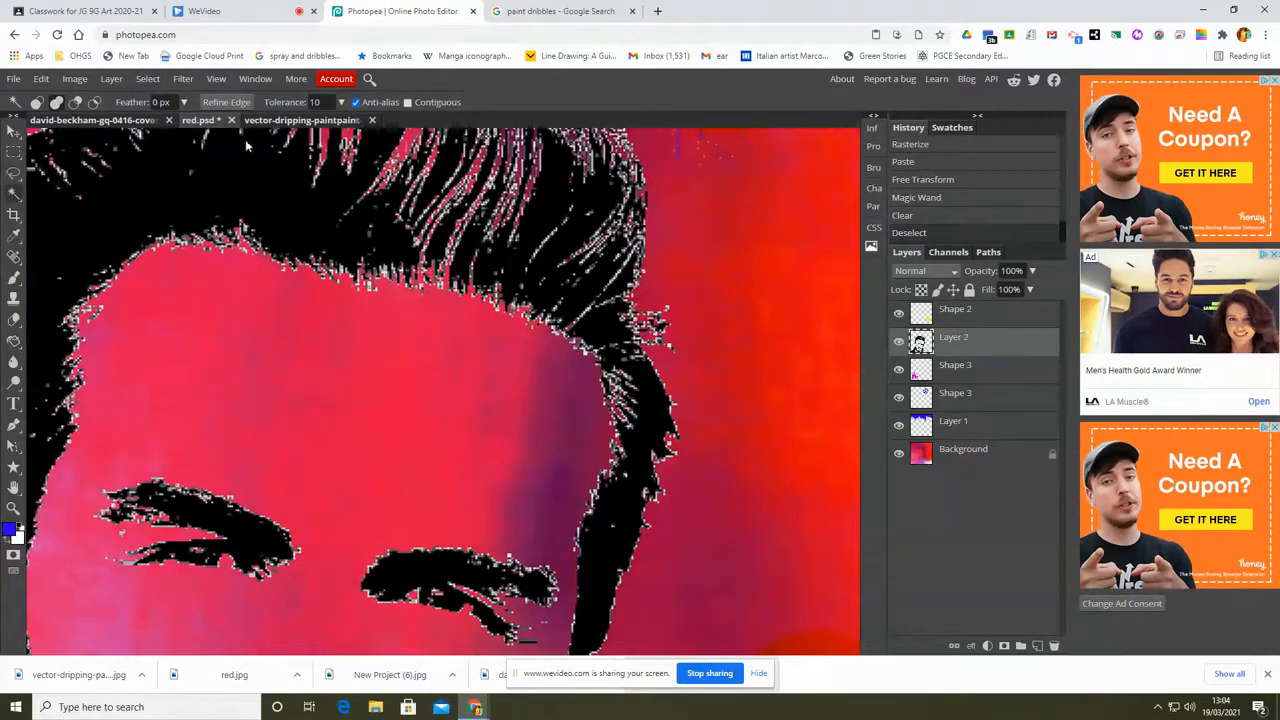
click(383, 274)
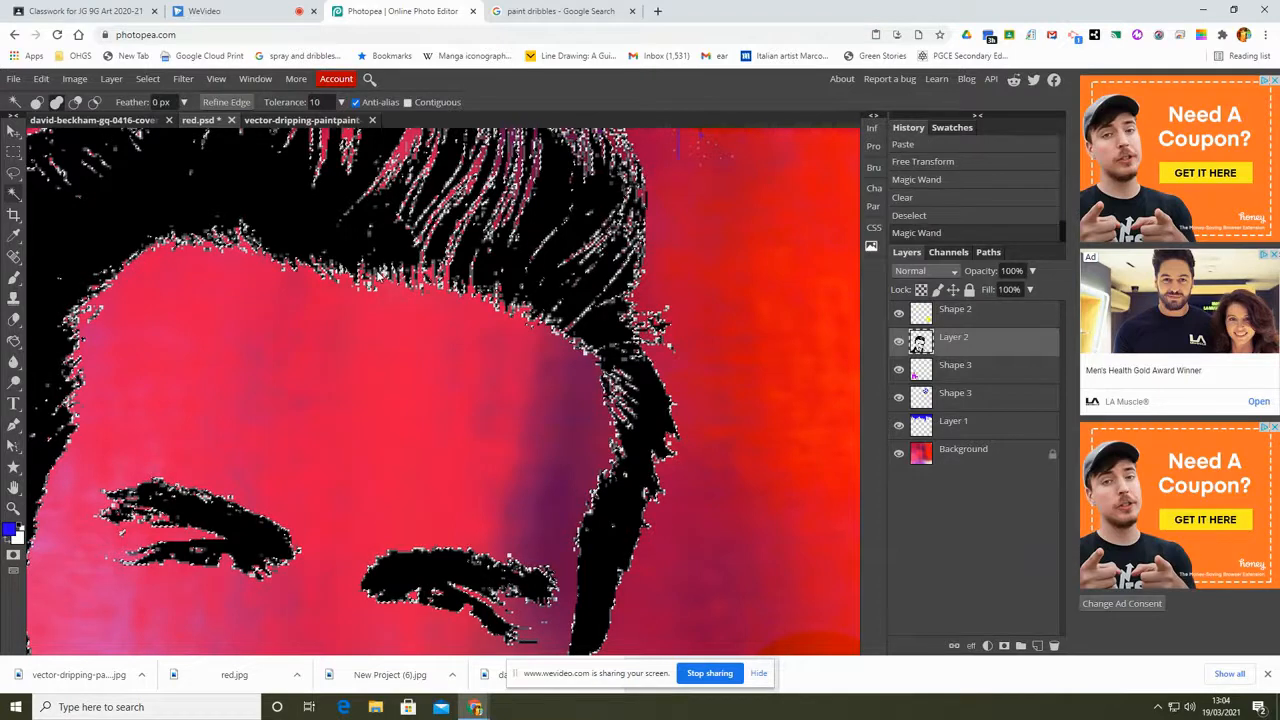
click(368, 283)
click(370, 288)
key(Delete)
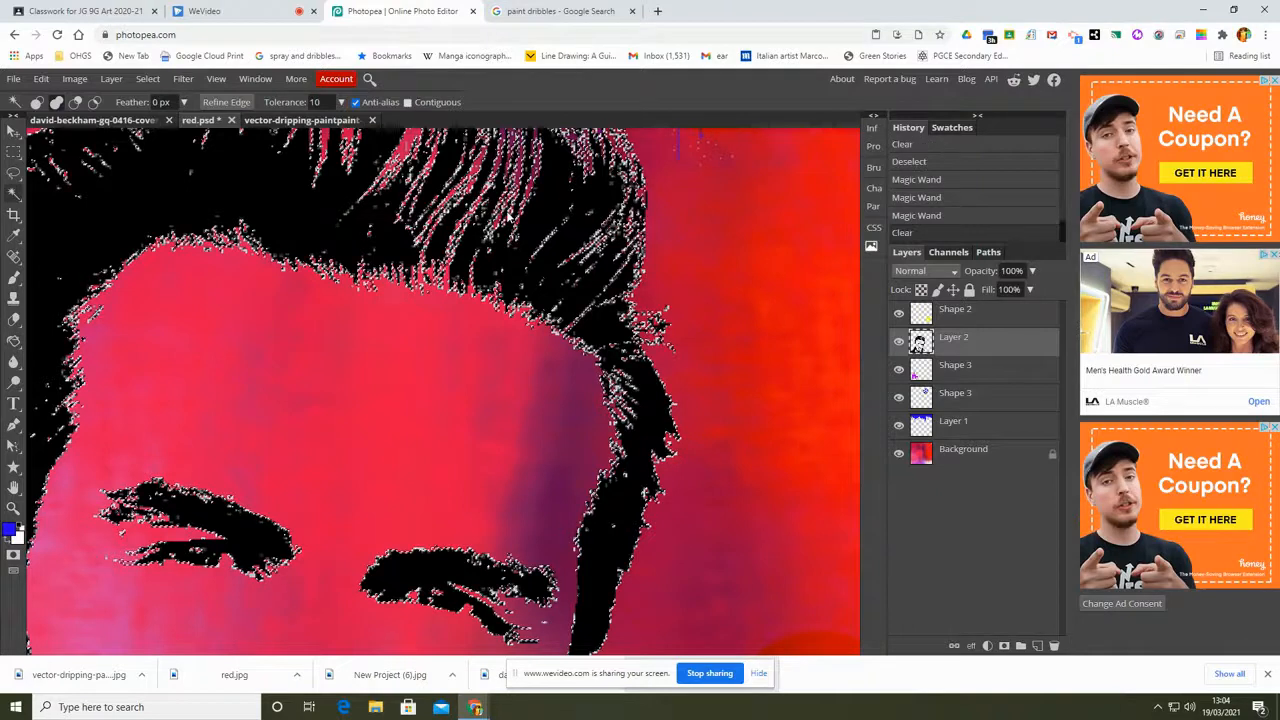
click(160, 249)
key(Delete)
click(200, 497)
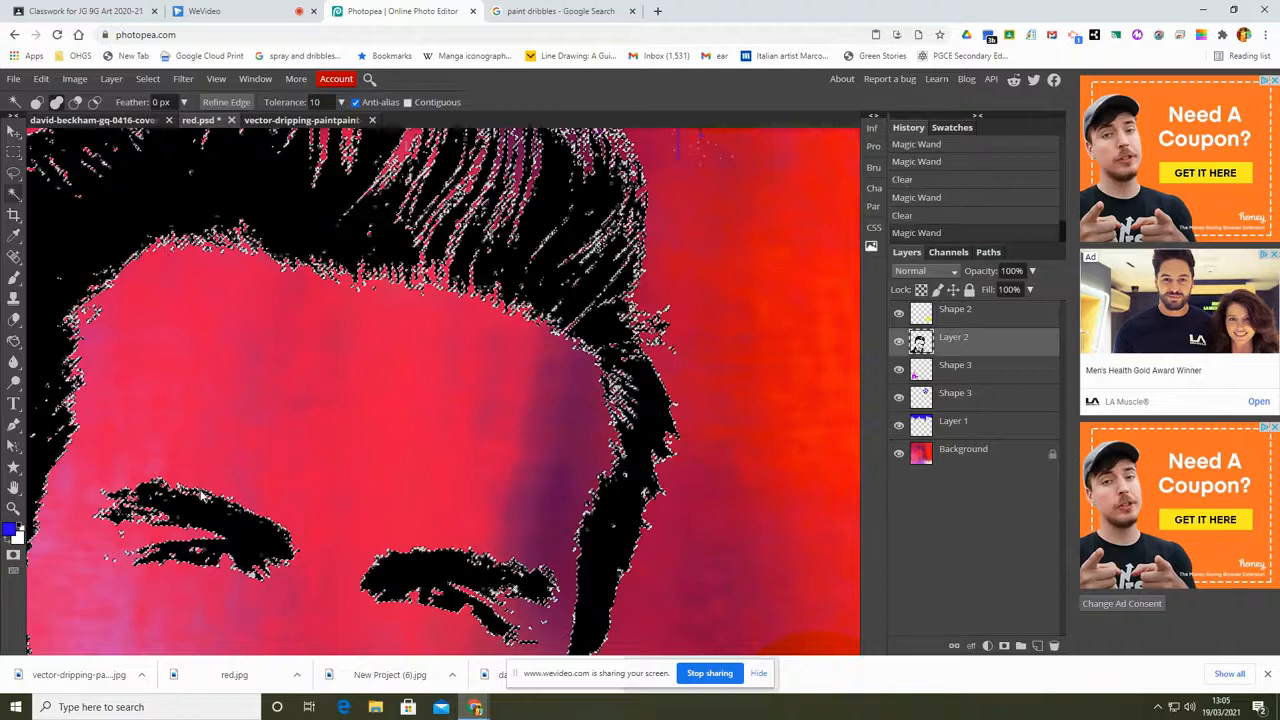
click(175, 490)
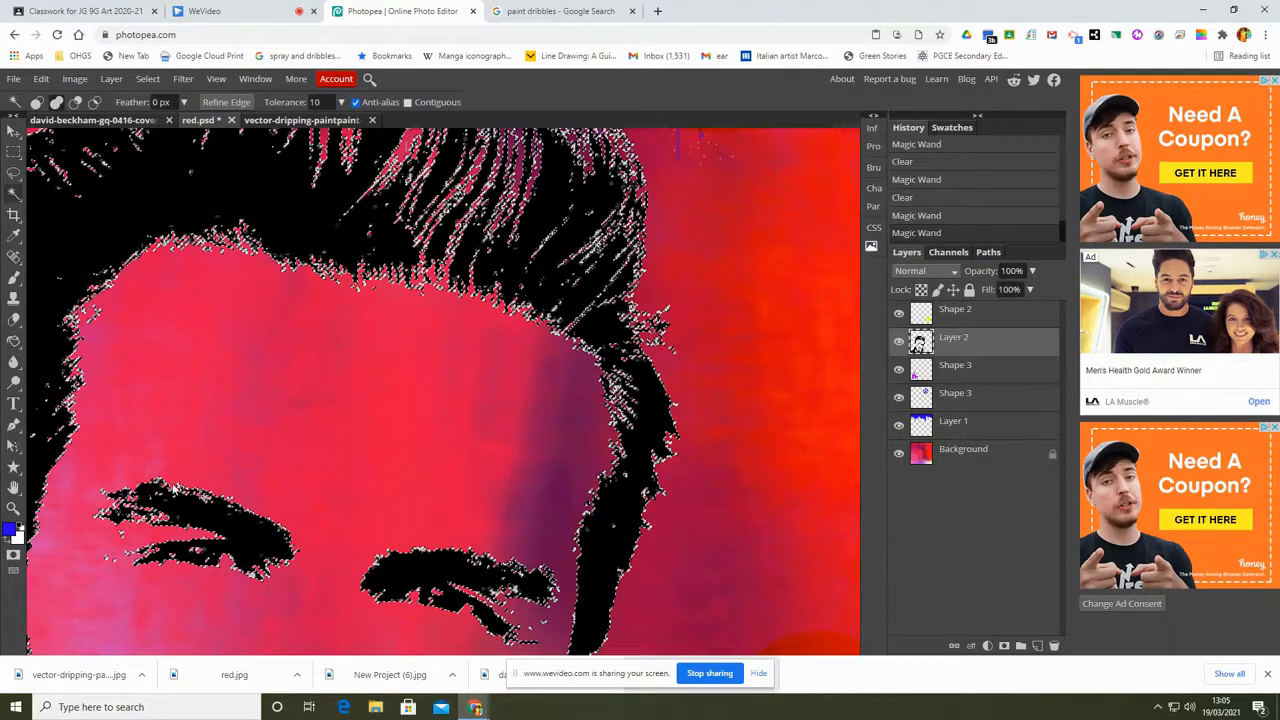
click(147, 78)
click(163, 117)
Select the portrait's black areas with the Magic Wand, invert the selection, delete the remaining edge pixels and deselect.
click(257, 191)
click(147, 78)
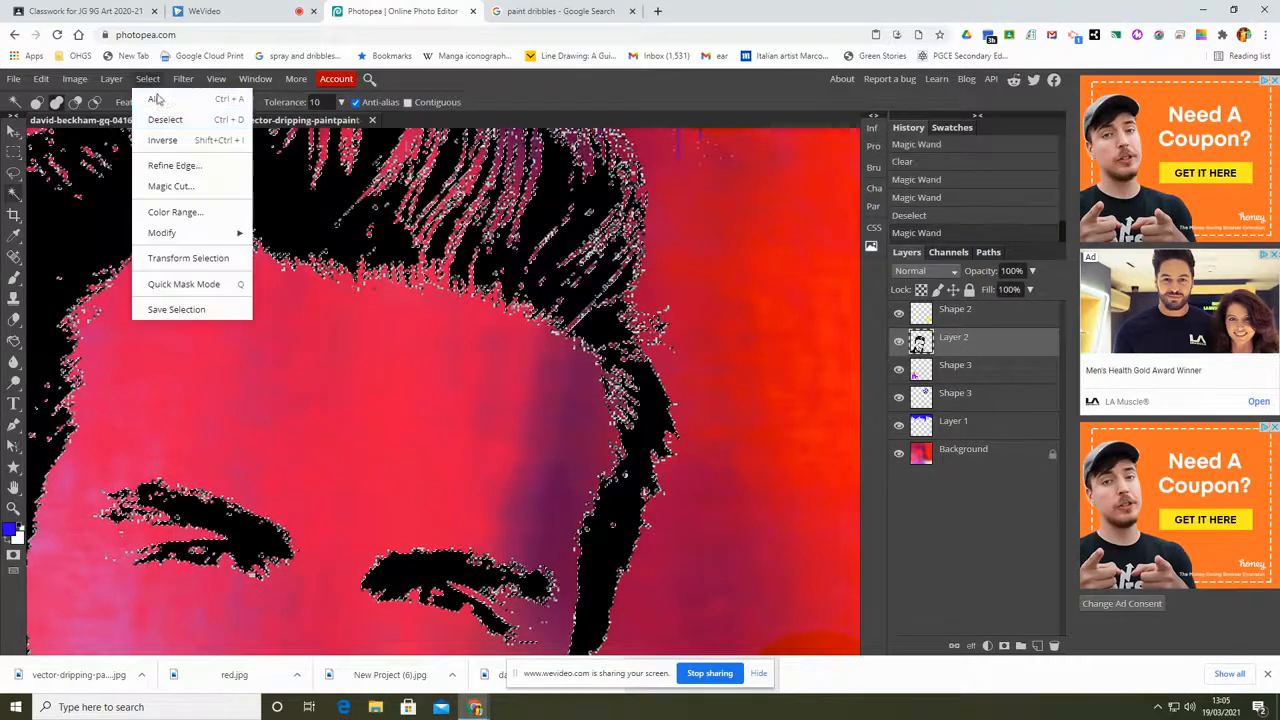
click(163, 140)
key(Delete)
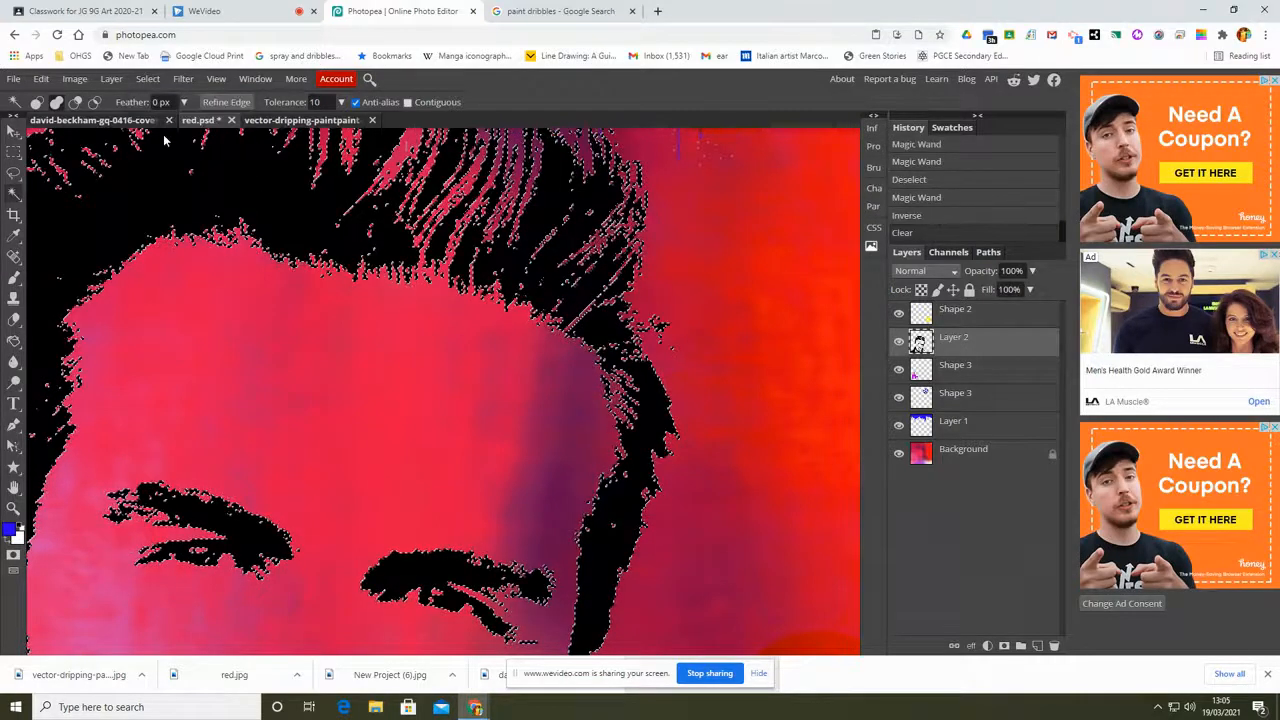
key(ctrl+0)
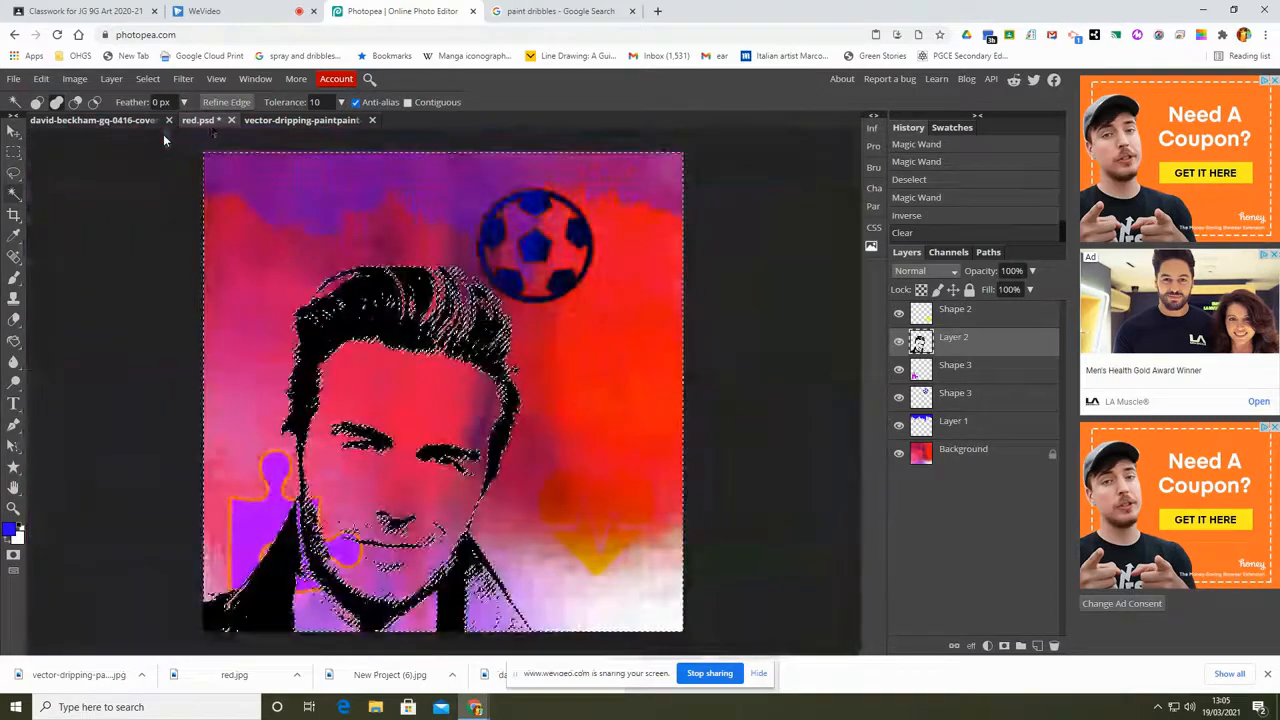
click(147, 78)
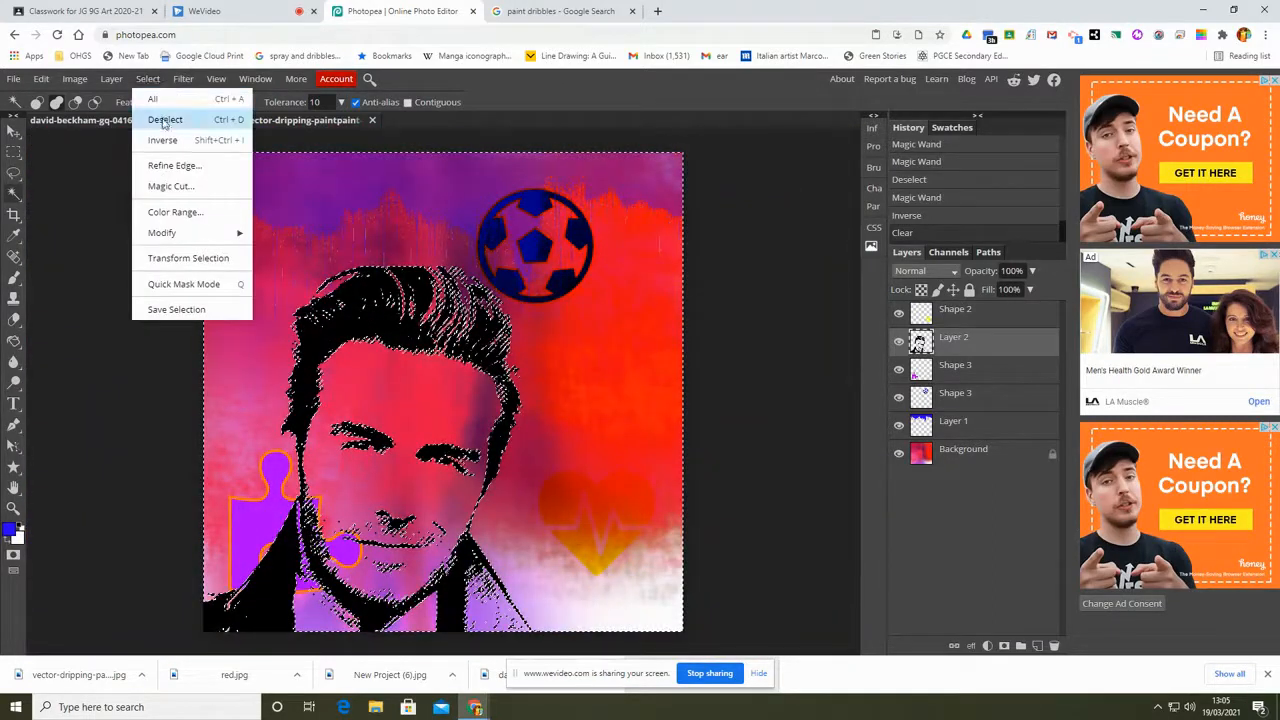
click(163, 120)
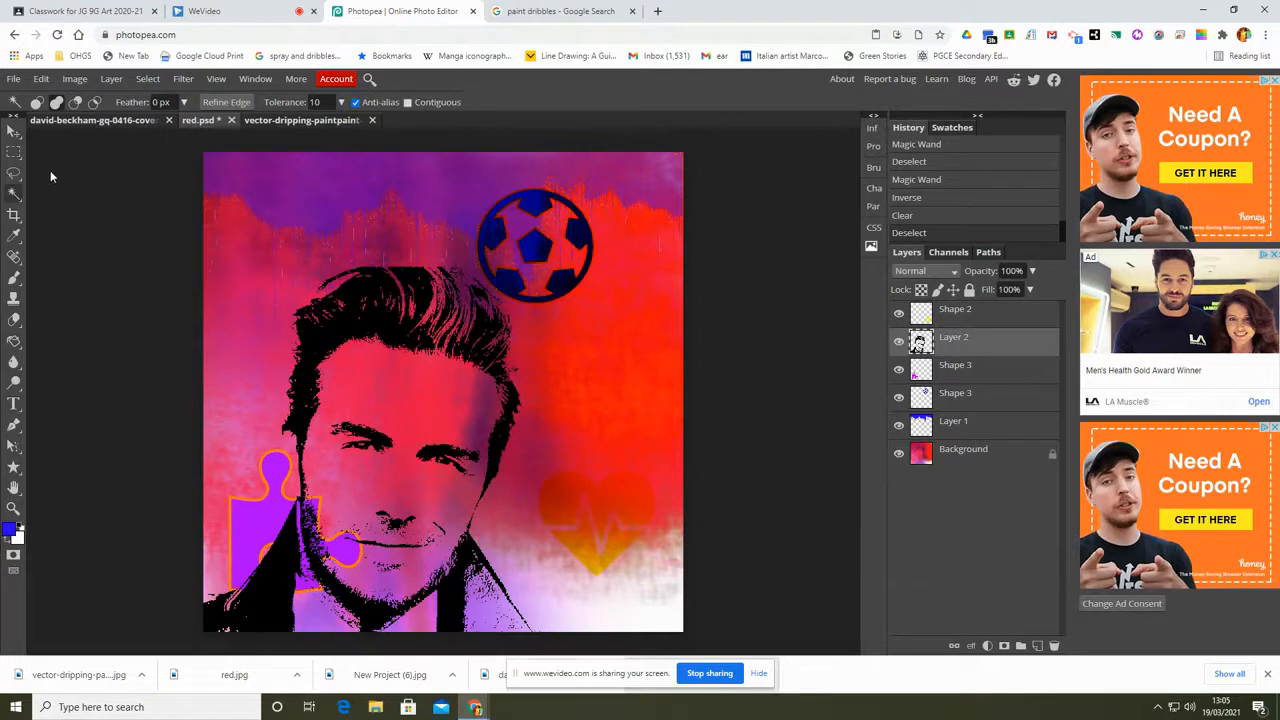
Save the finished composition as a PSD and export a copy of it as a JPG.
click(14, 78)
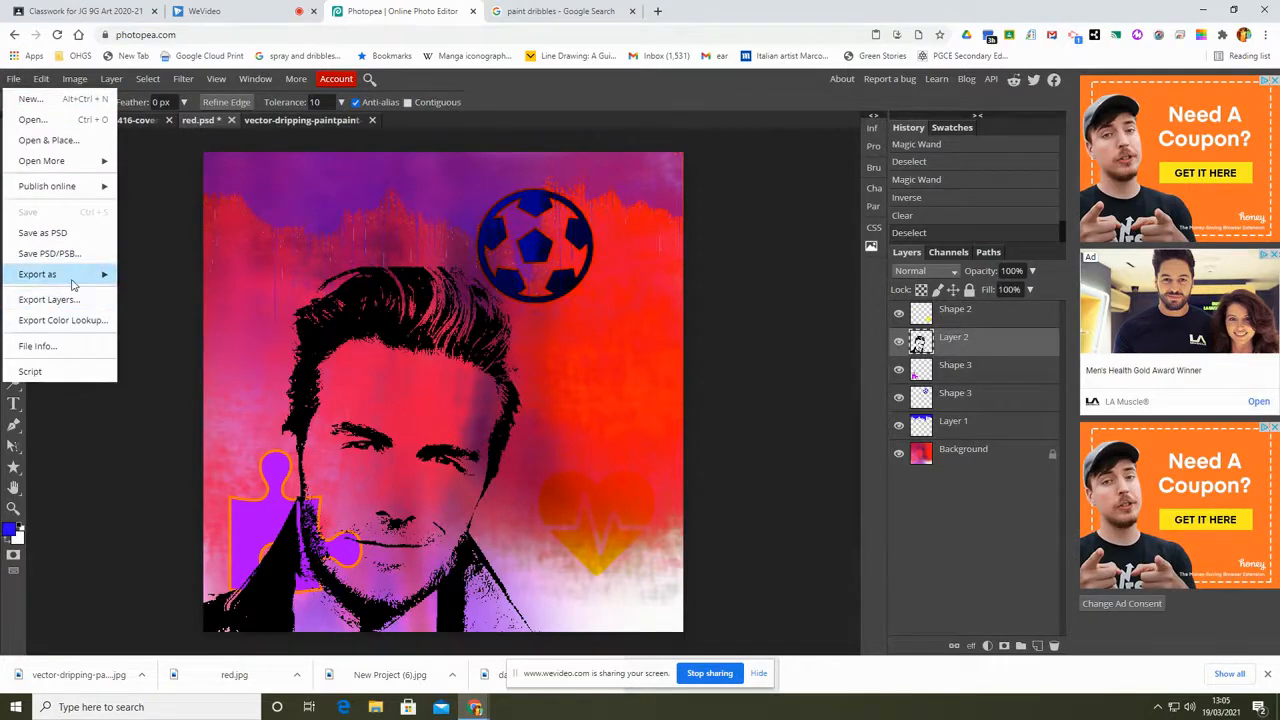
mouse_move(72, 284)
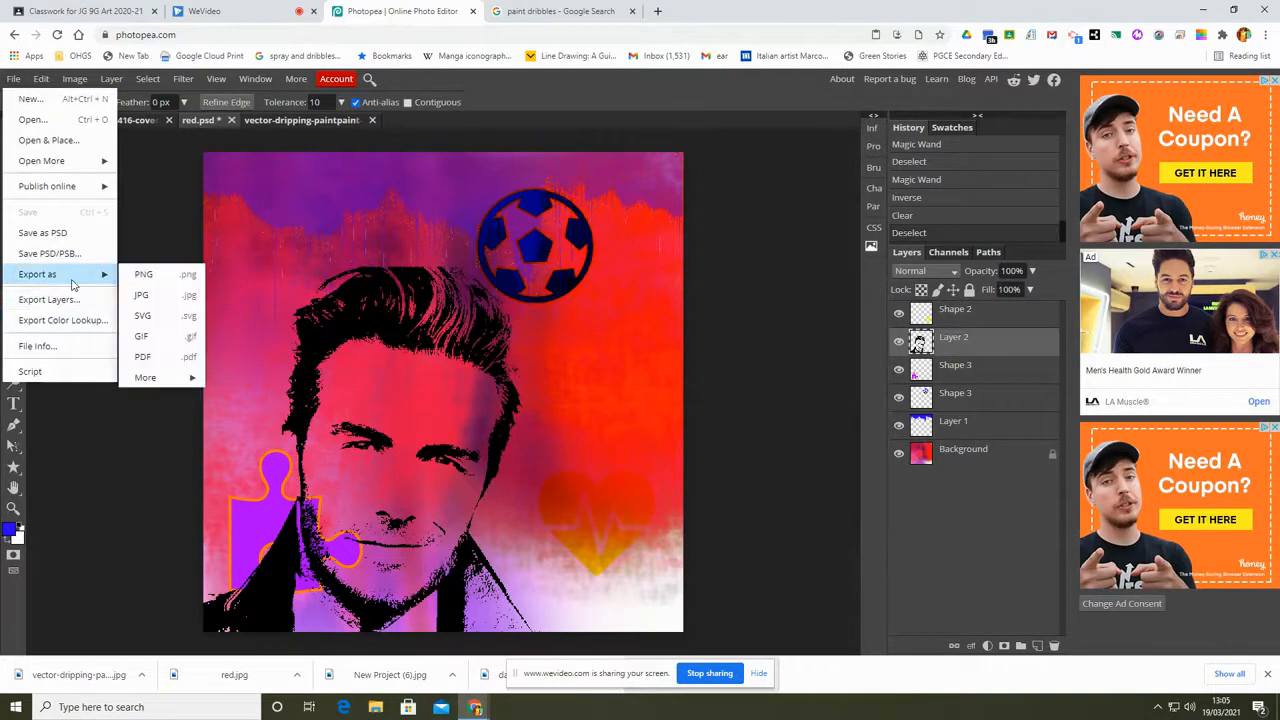
click(71, 234)
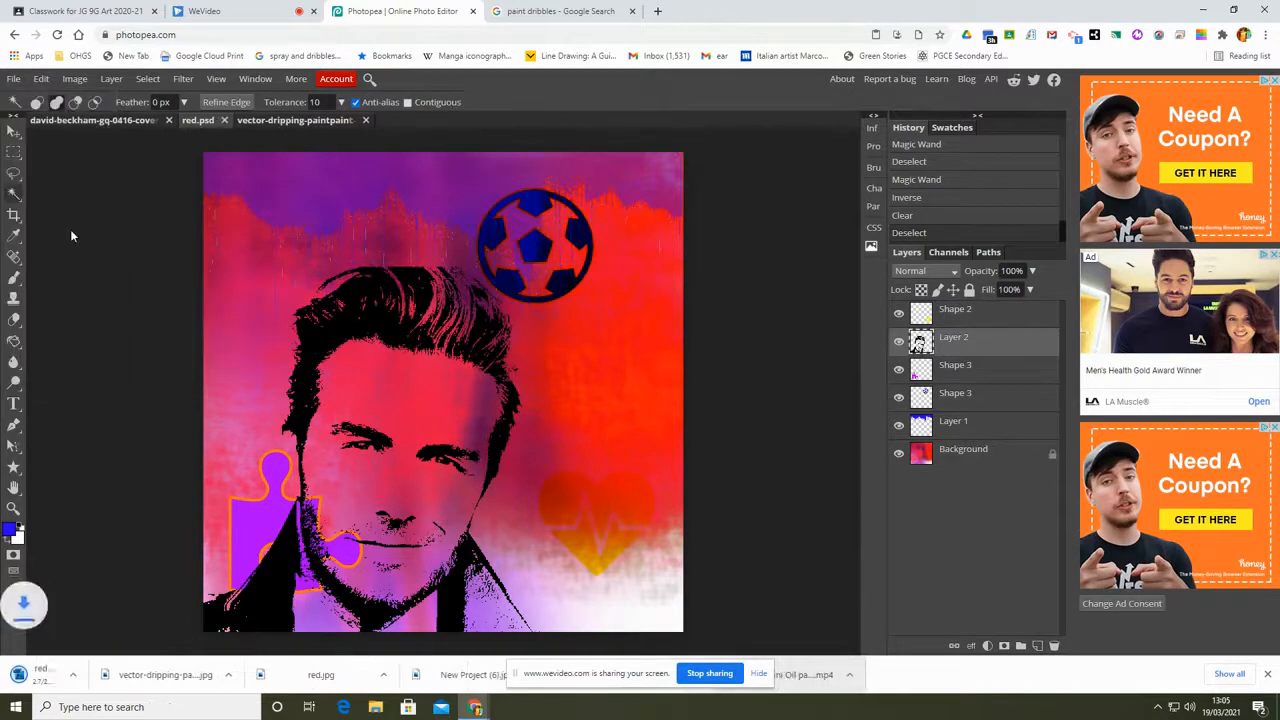
click(21, 81)
mouse_move(86, 274)
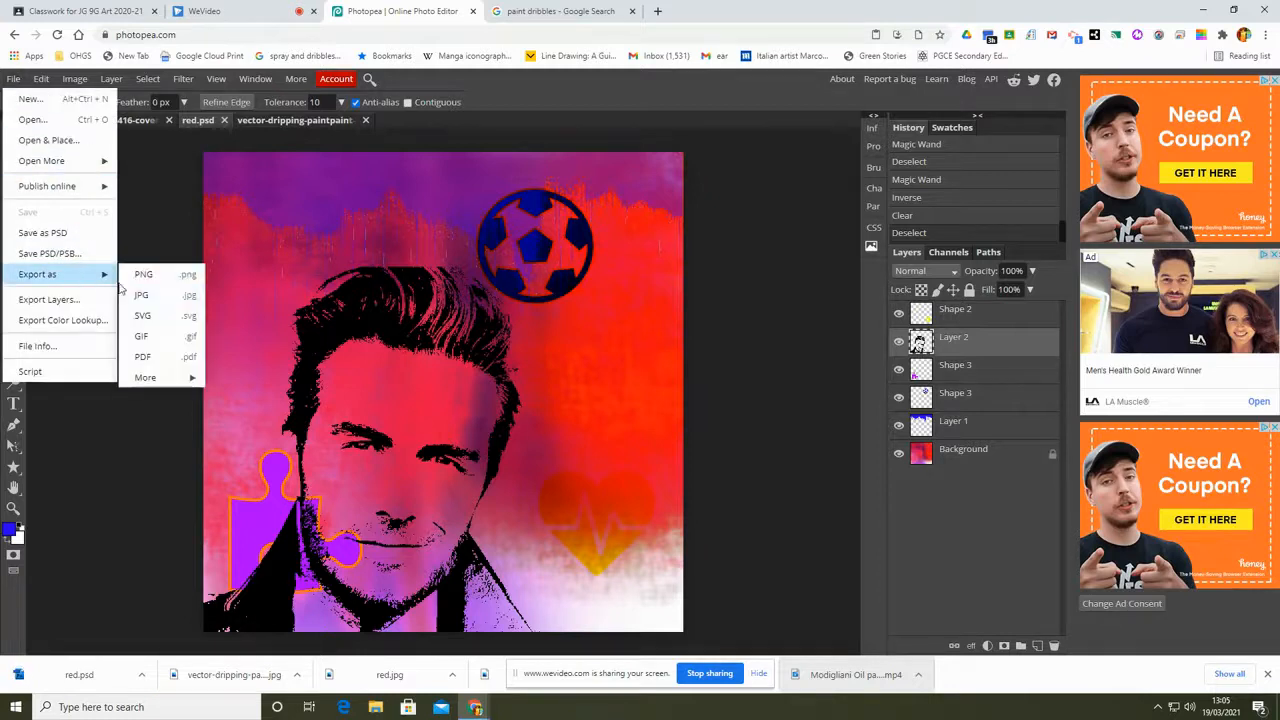
click(141, 295)
click(554, 333)
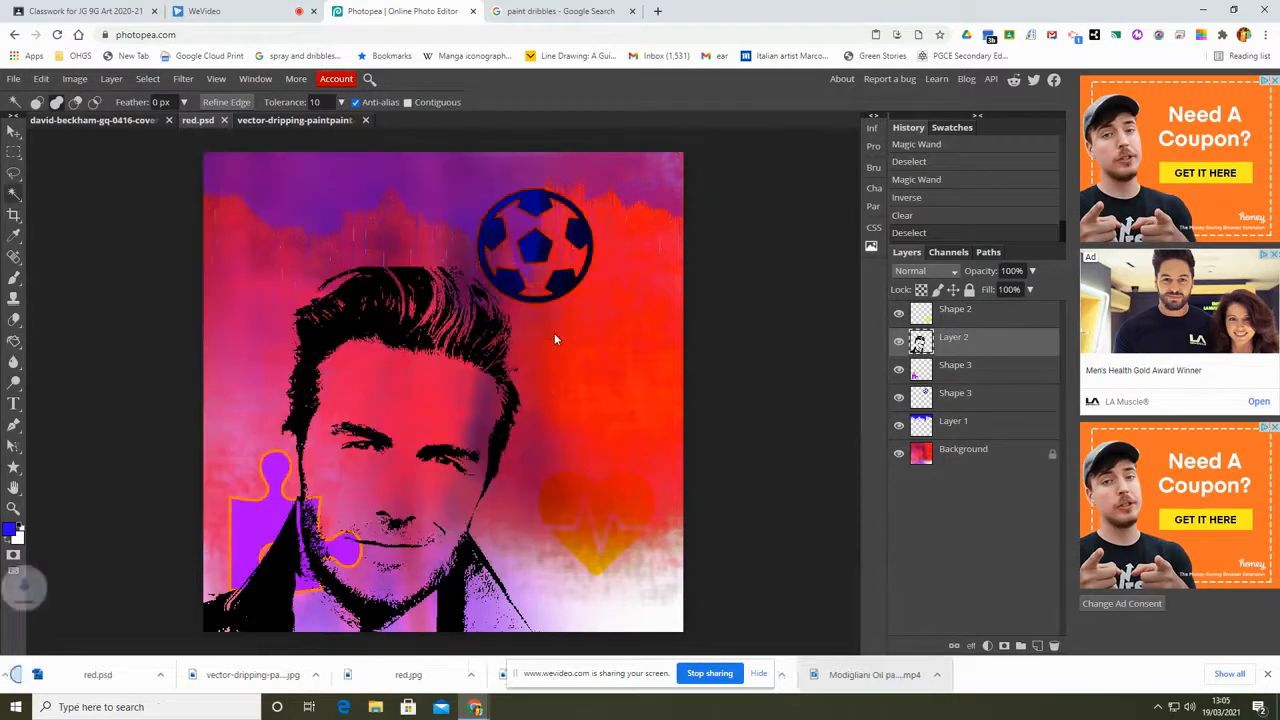